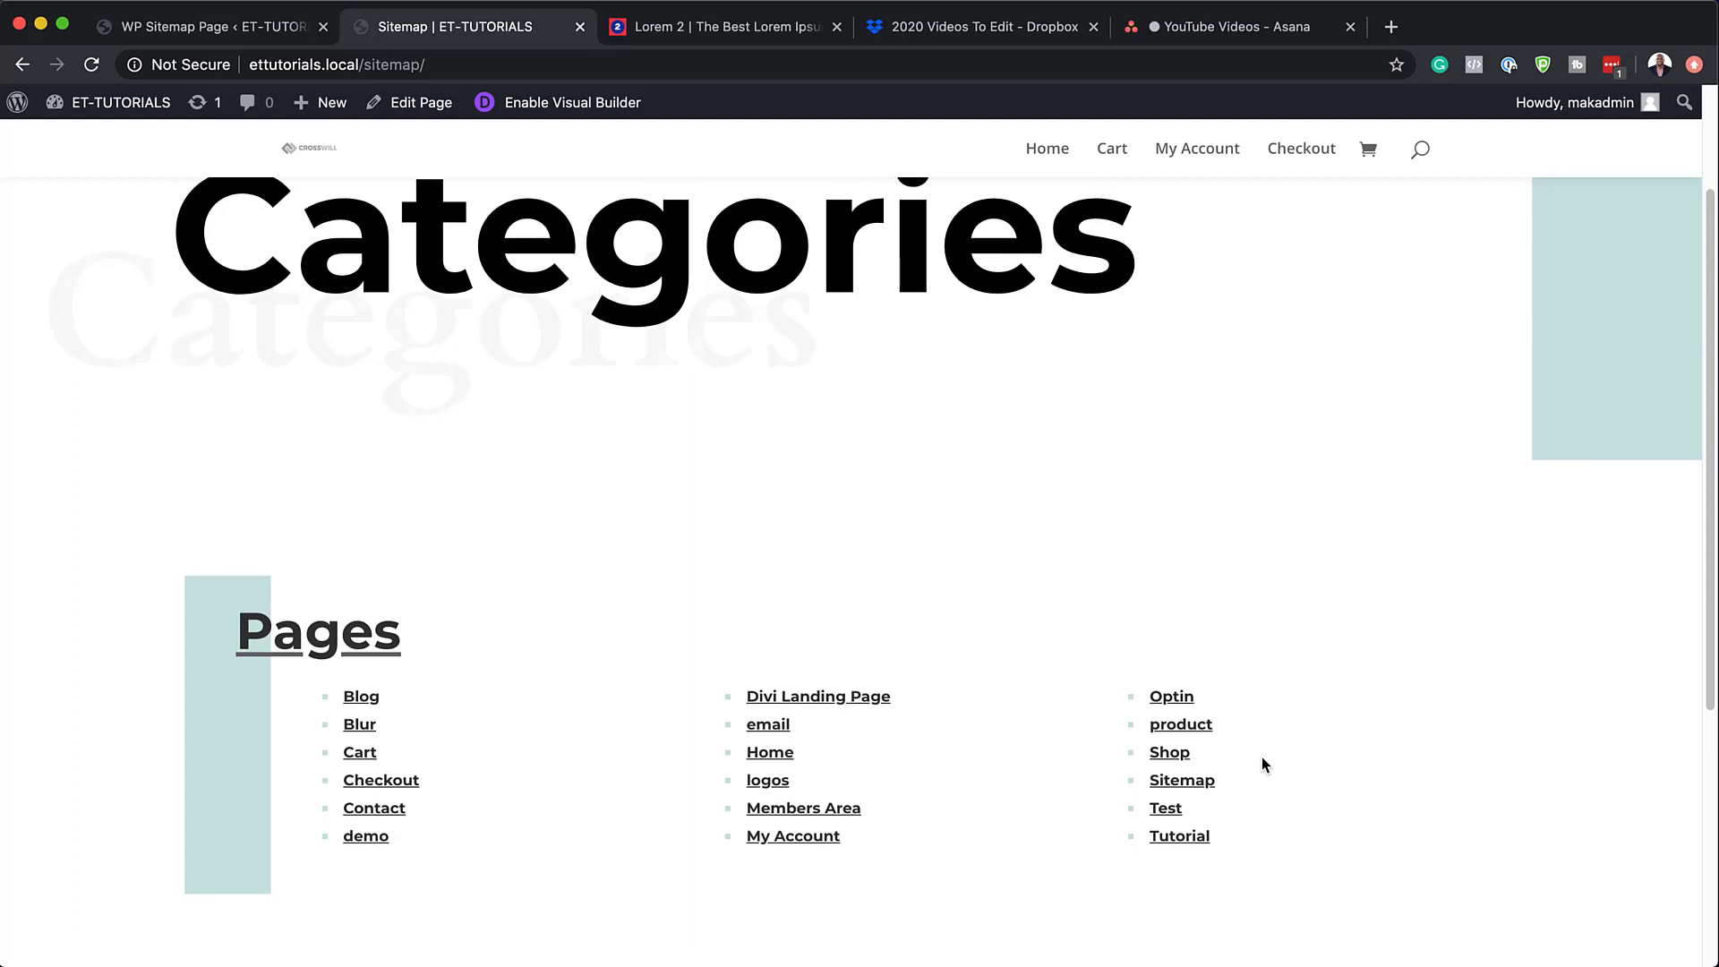
- Scroll through the finished Sitemap page to preview the three-column Pages list and the orange Categories bar
scroll(1262, 763, "down", 3)
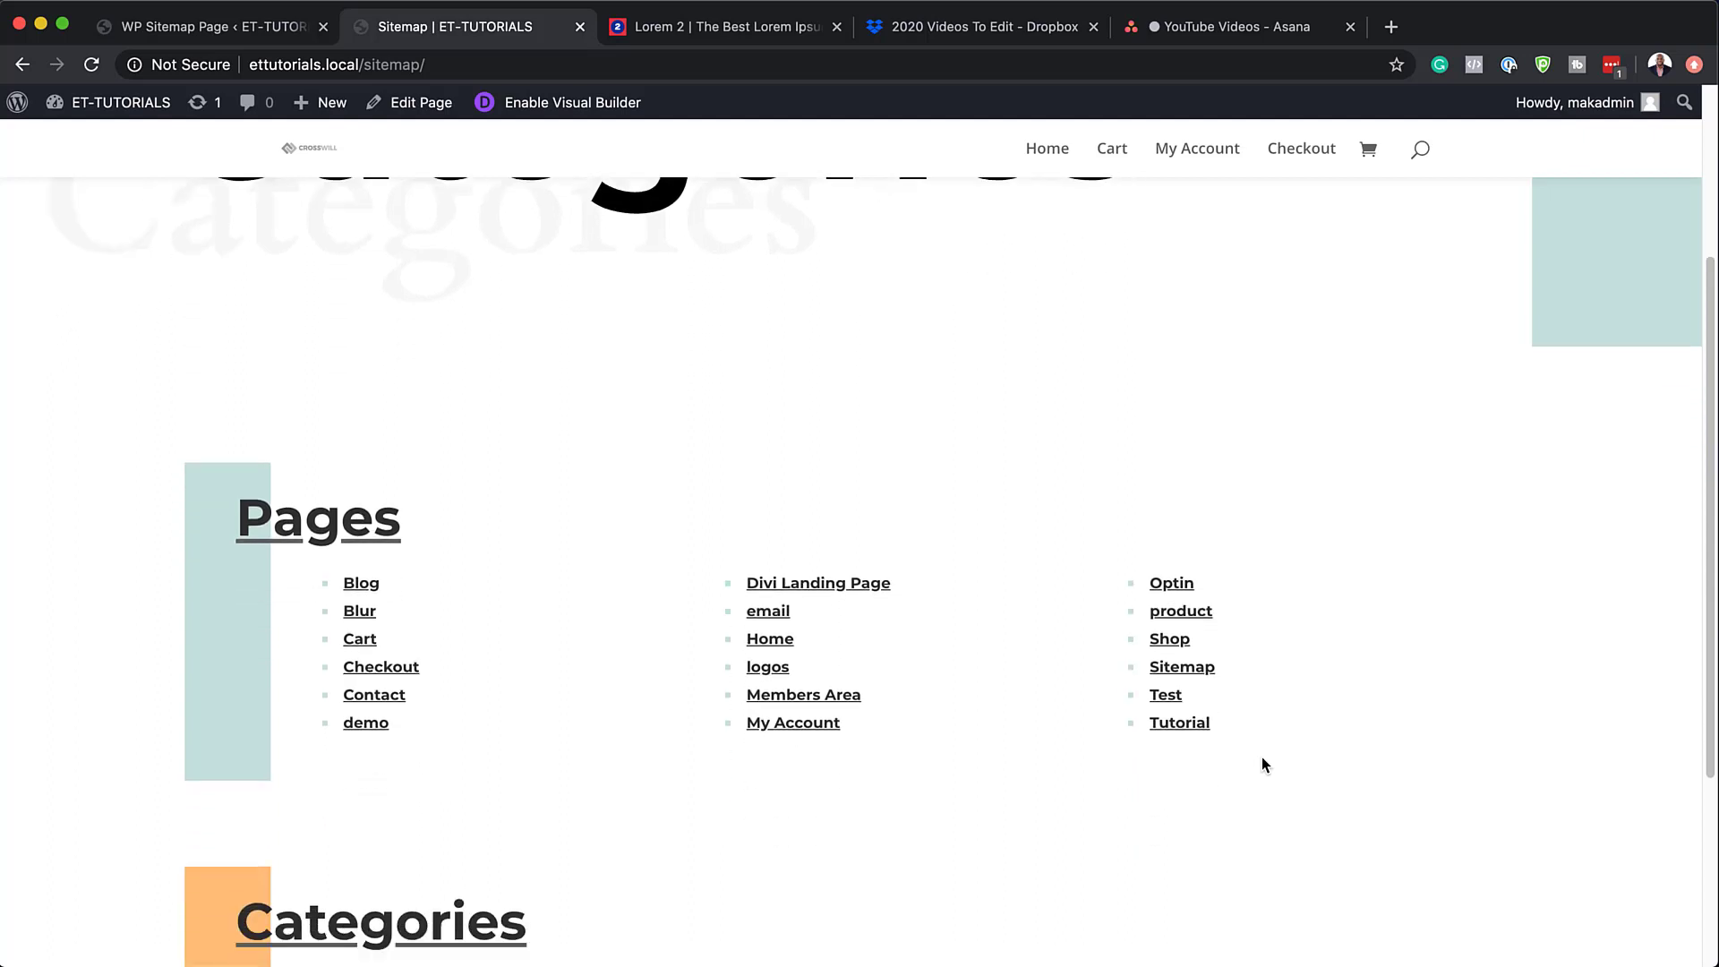
scroll(1262, 759, "down", 3)
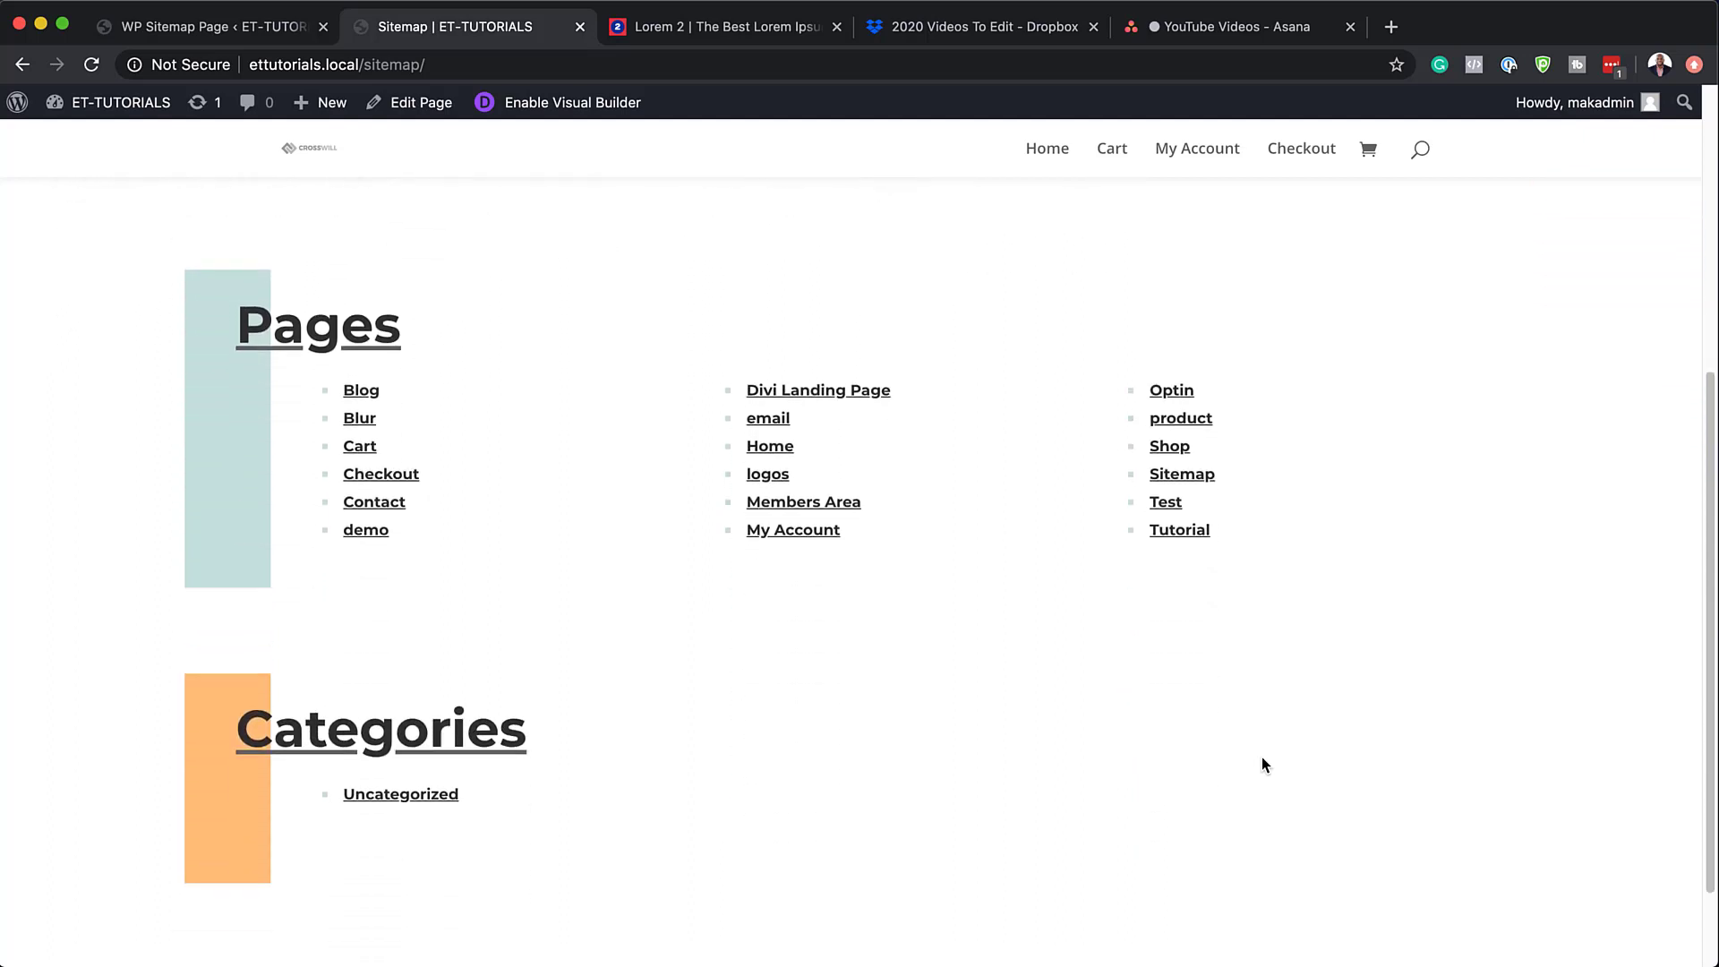
scroll(1262, 764, "down", 2)
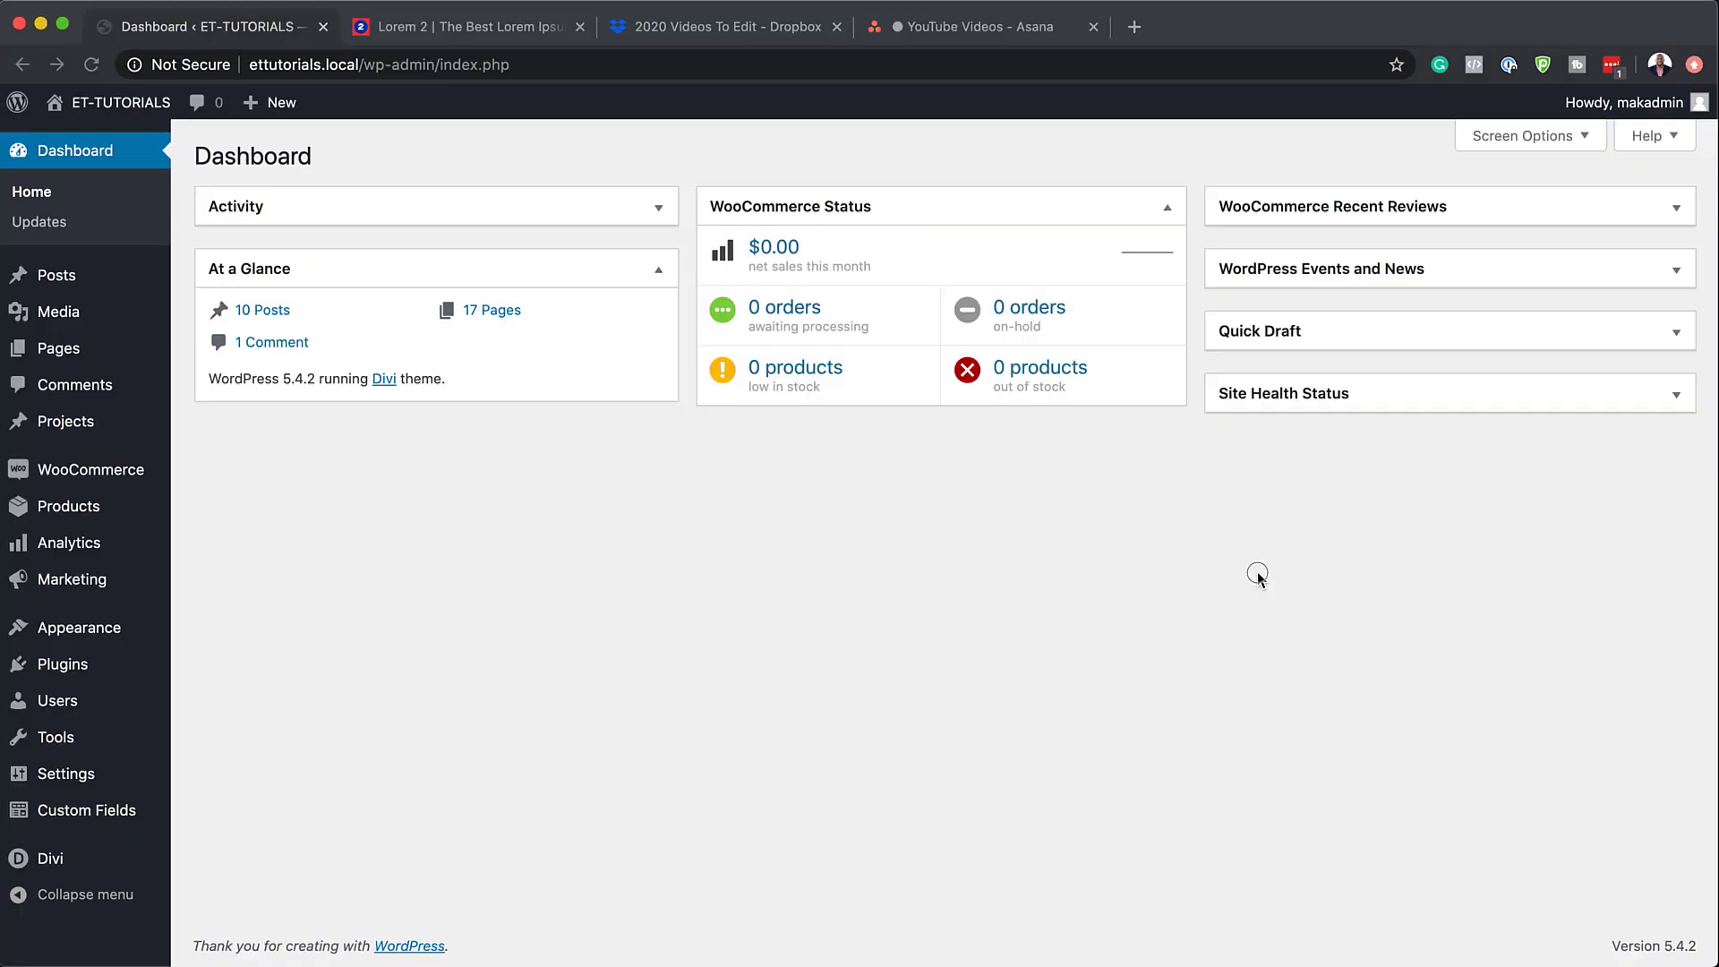
- Find 'WP Sitemap Page' under Plugins > Add New, then install and activate it
left_click(1257, 574)
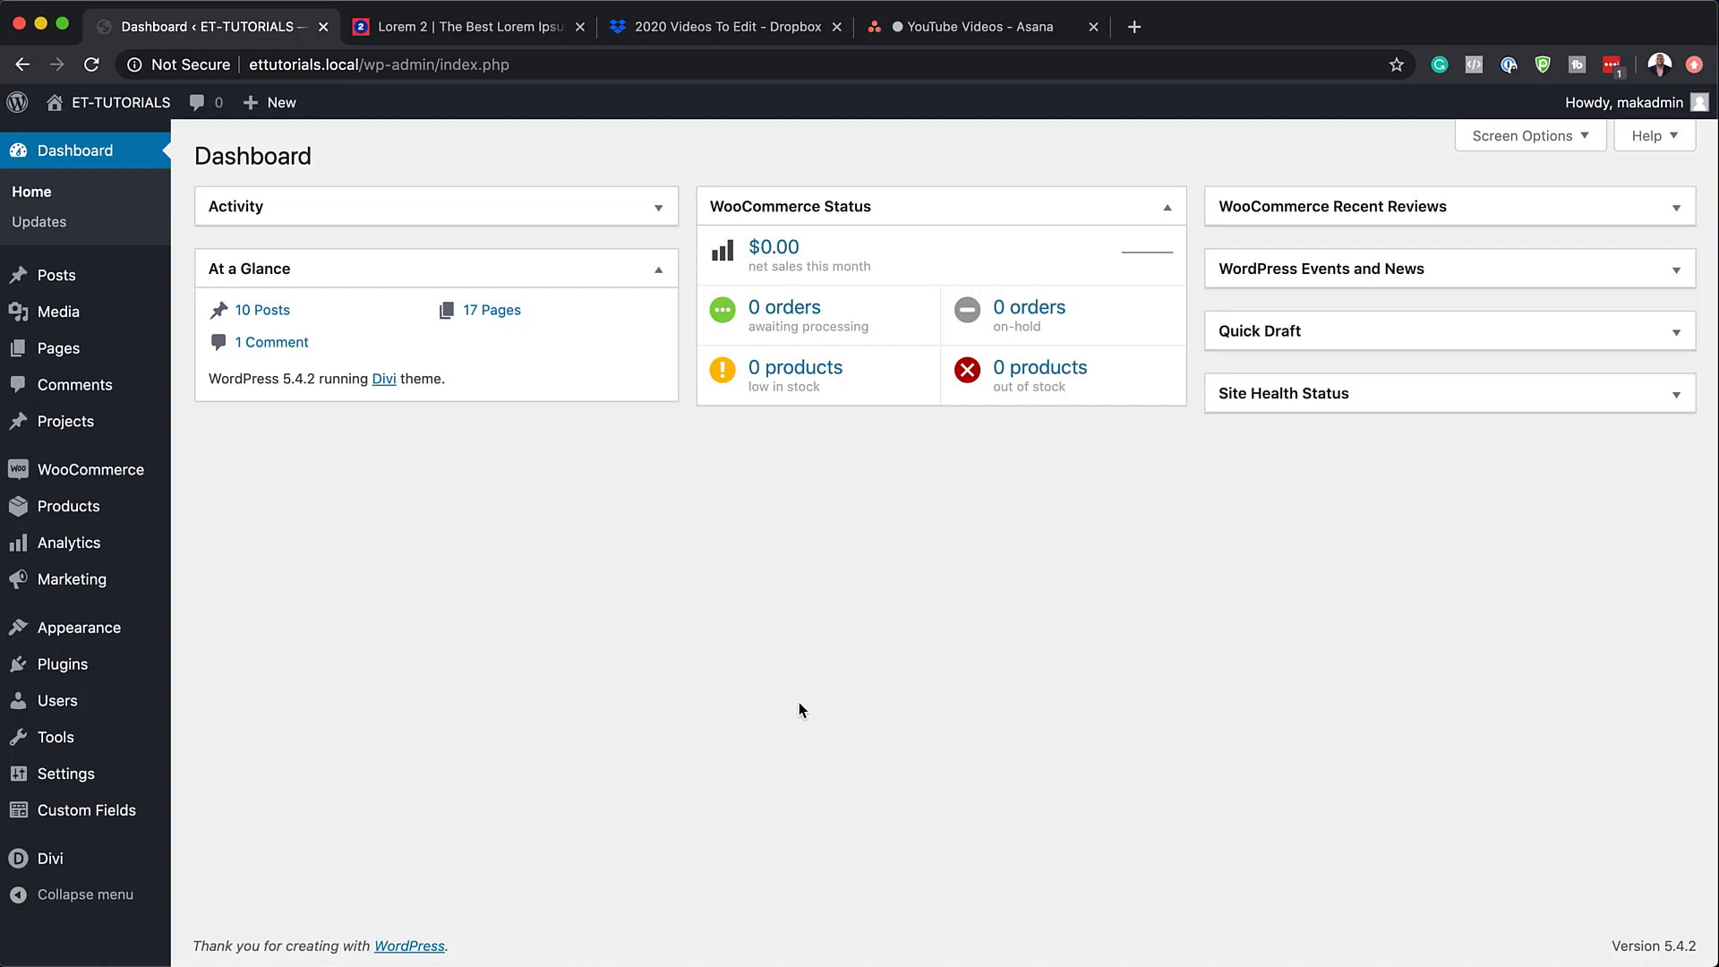
mouse_move(157, 668)
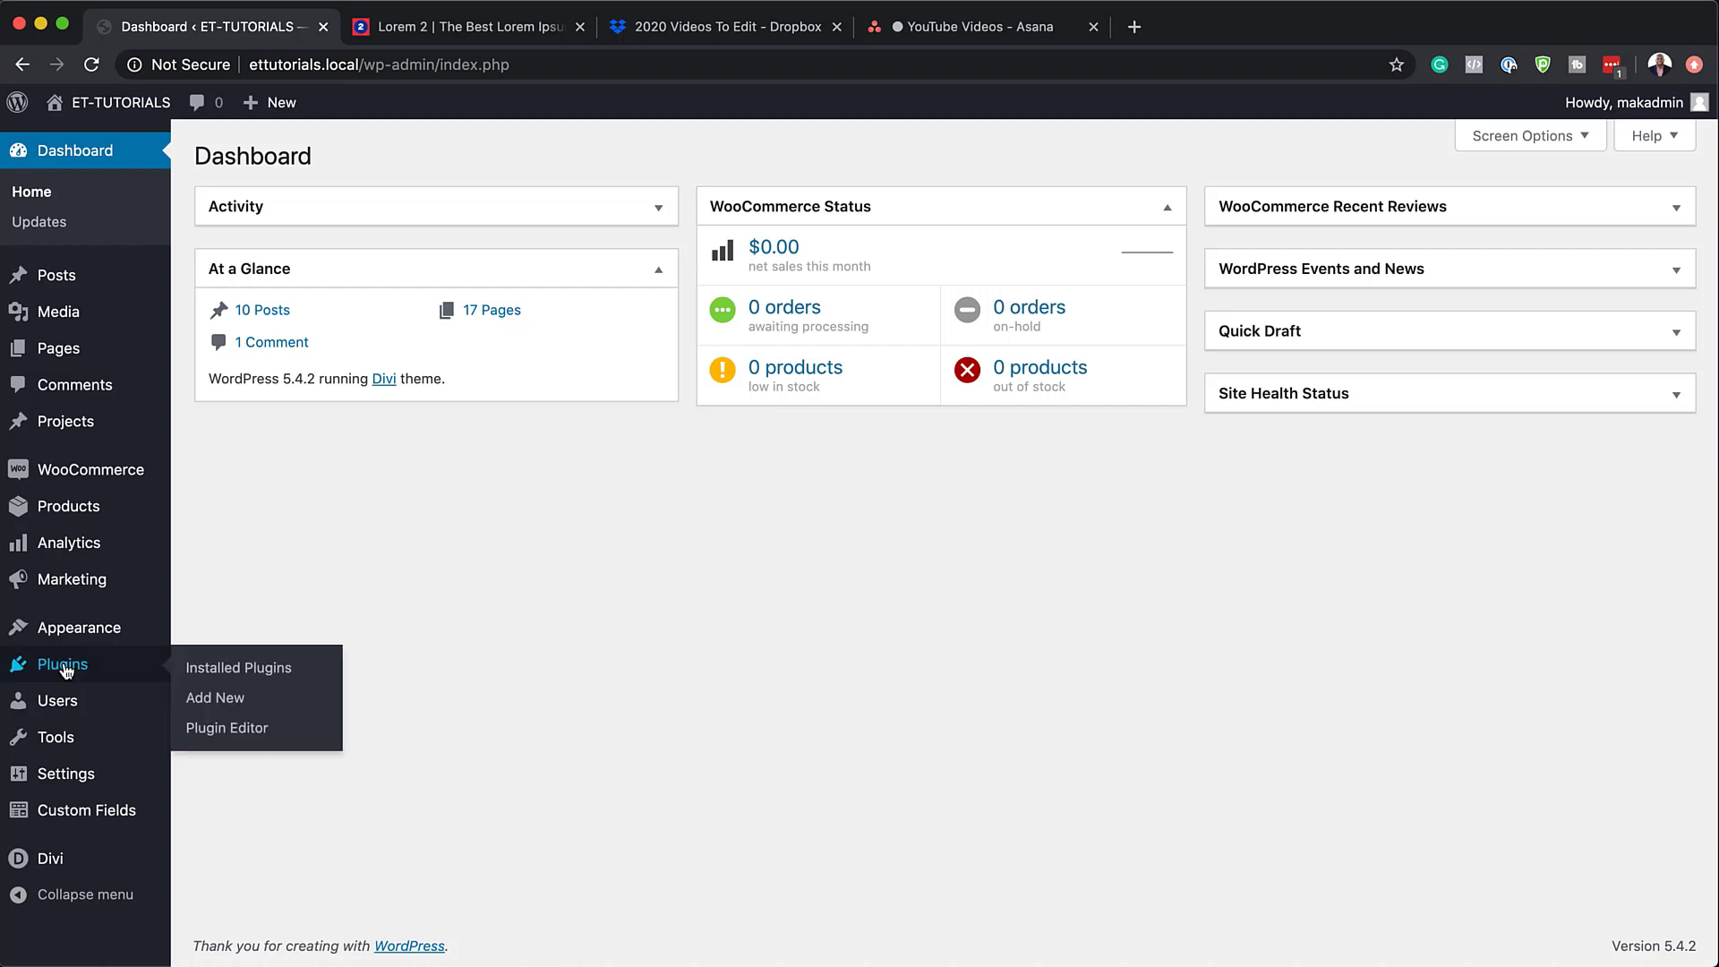
left_click(232, 703)
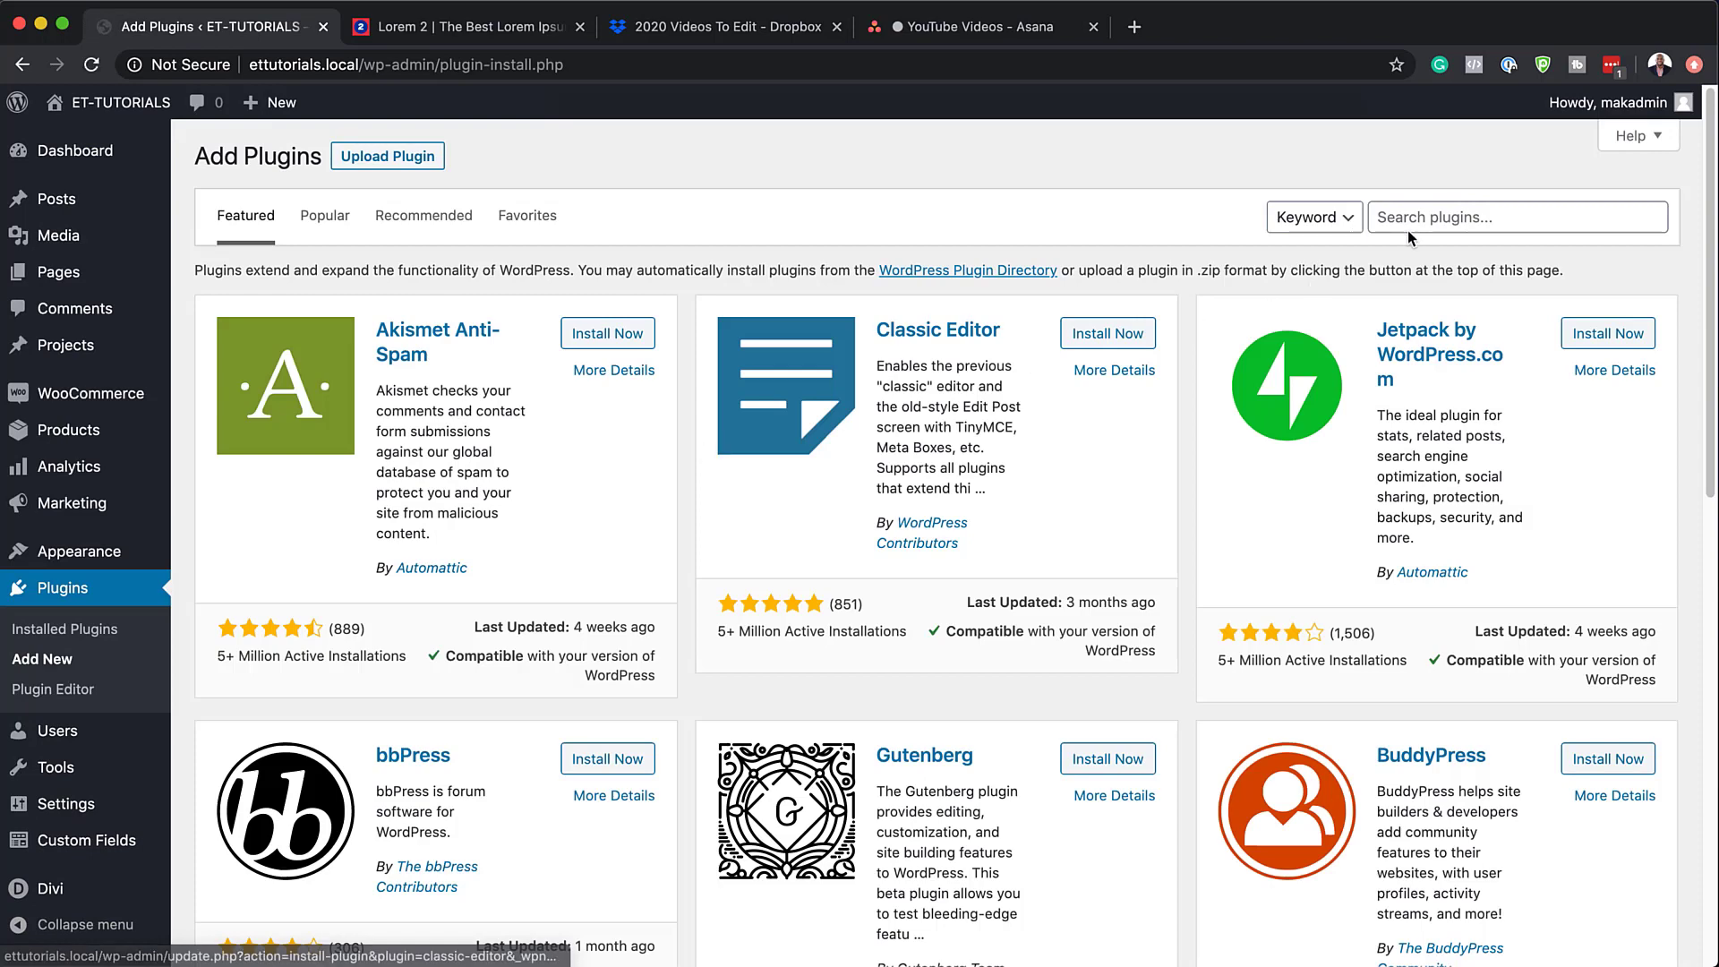
left_click(1415, 219)
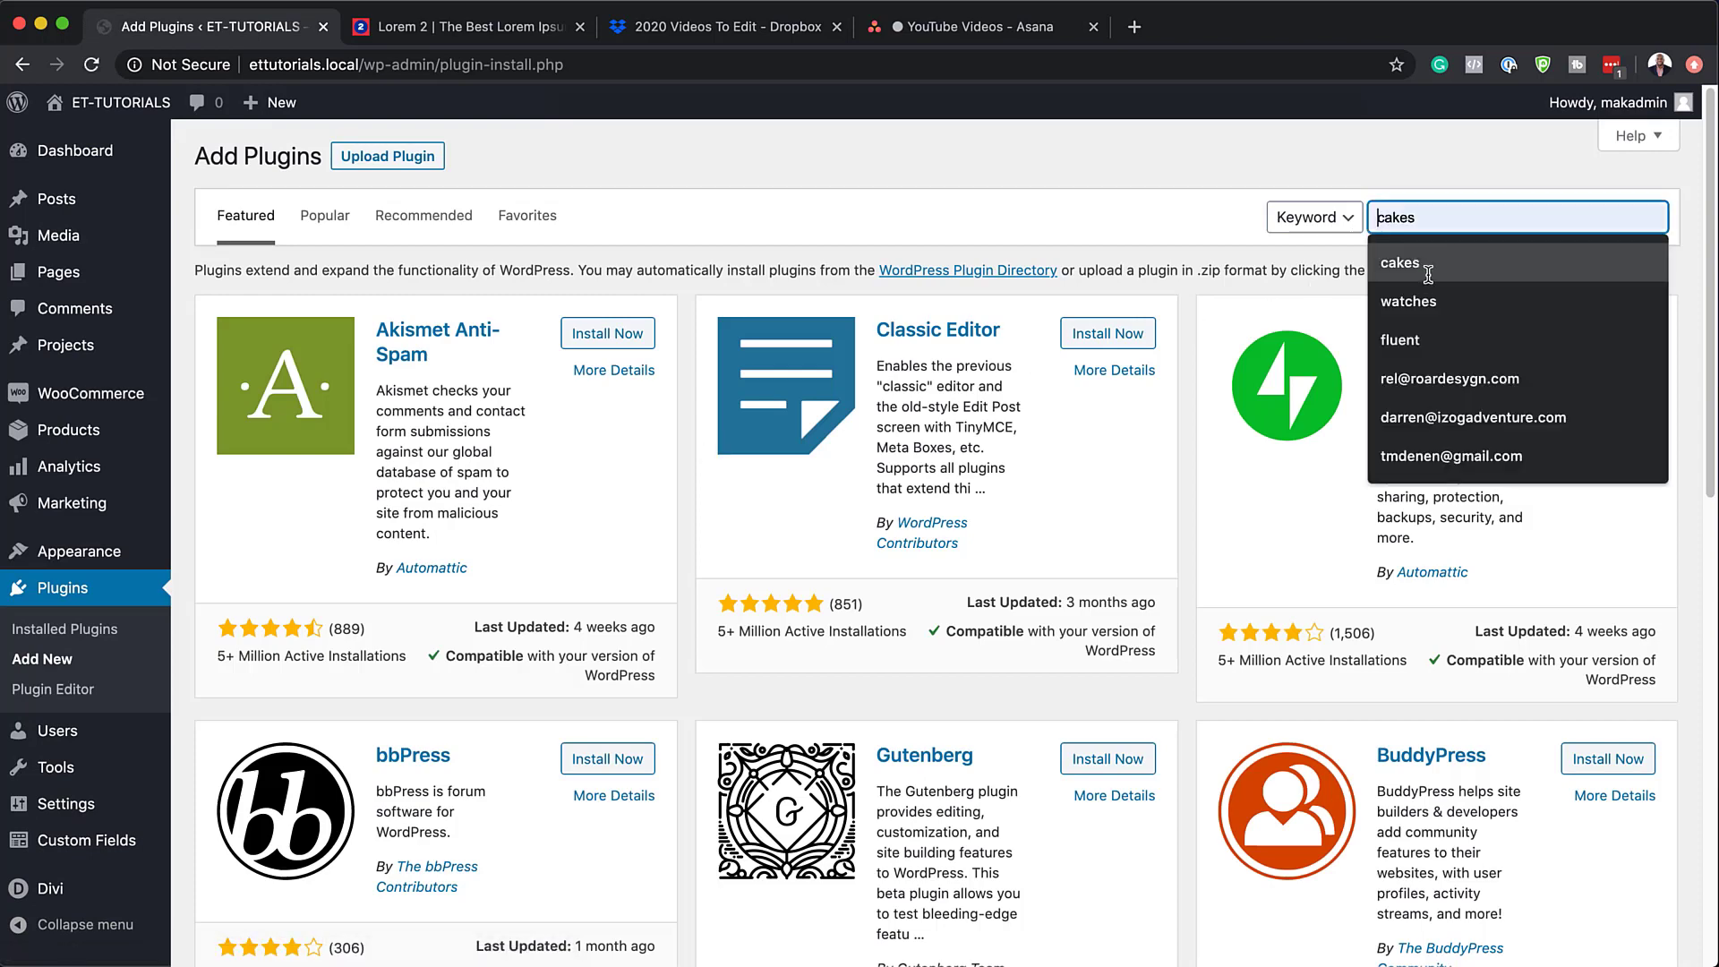
type("WP Sitemap Page")
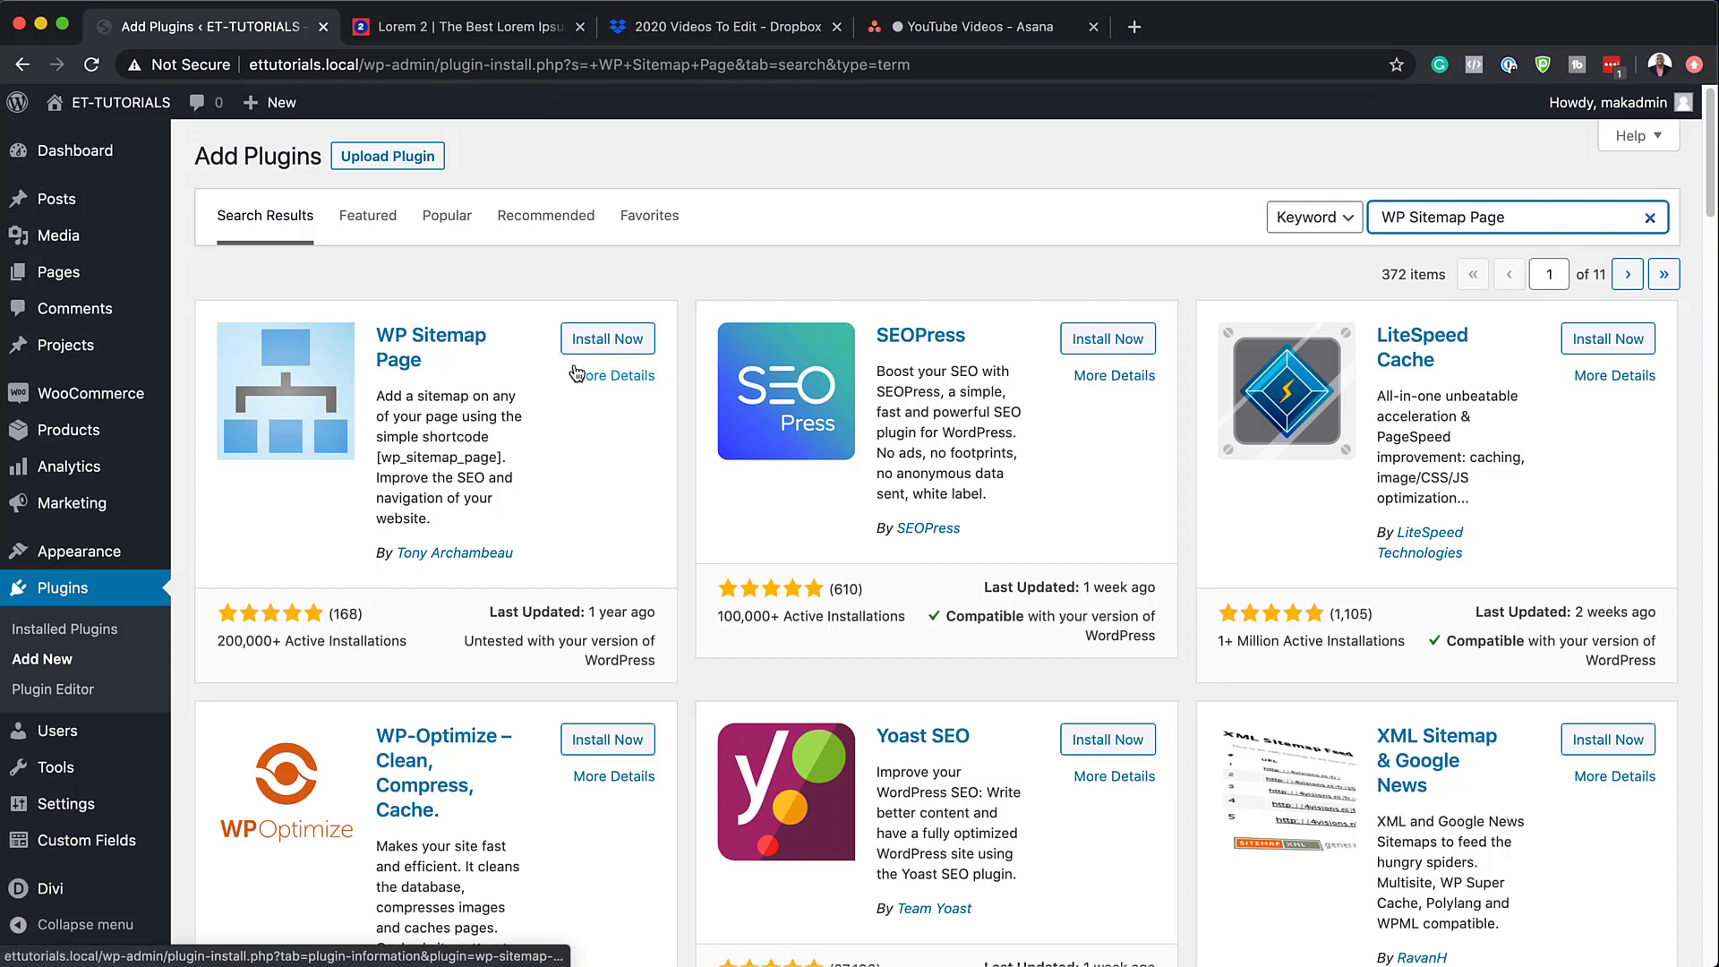
left_click(620, 344)
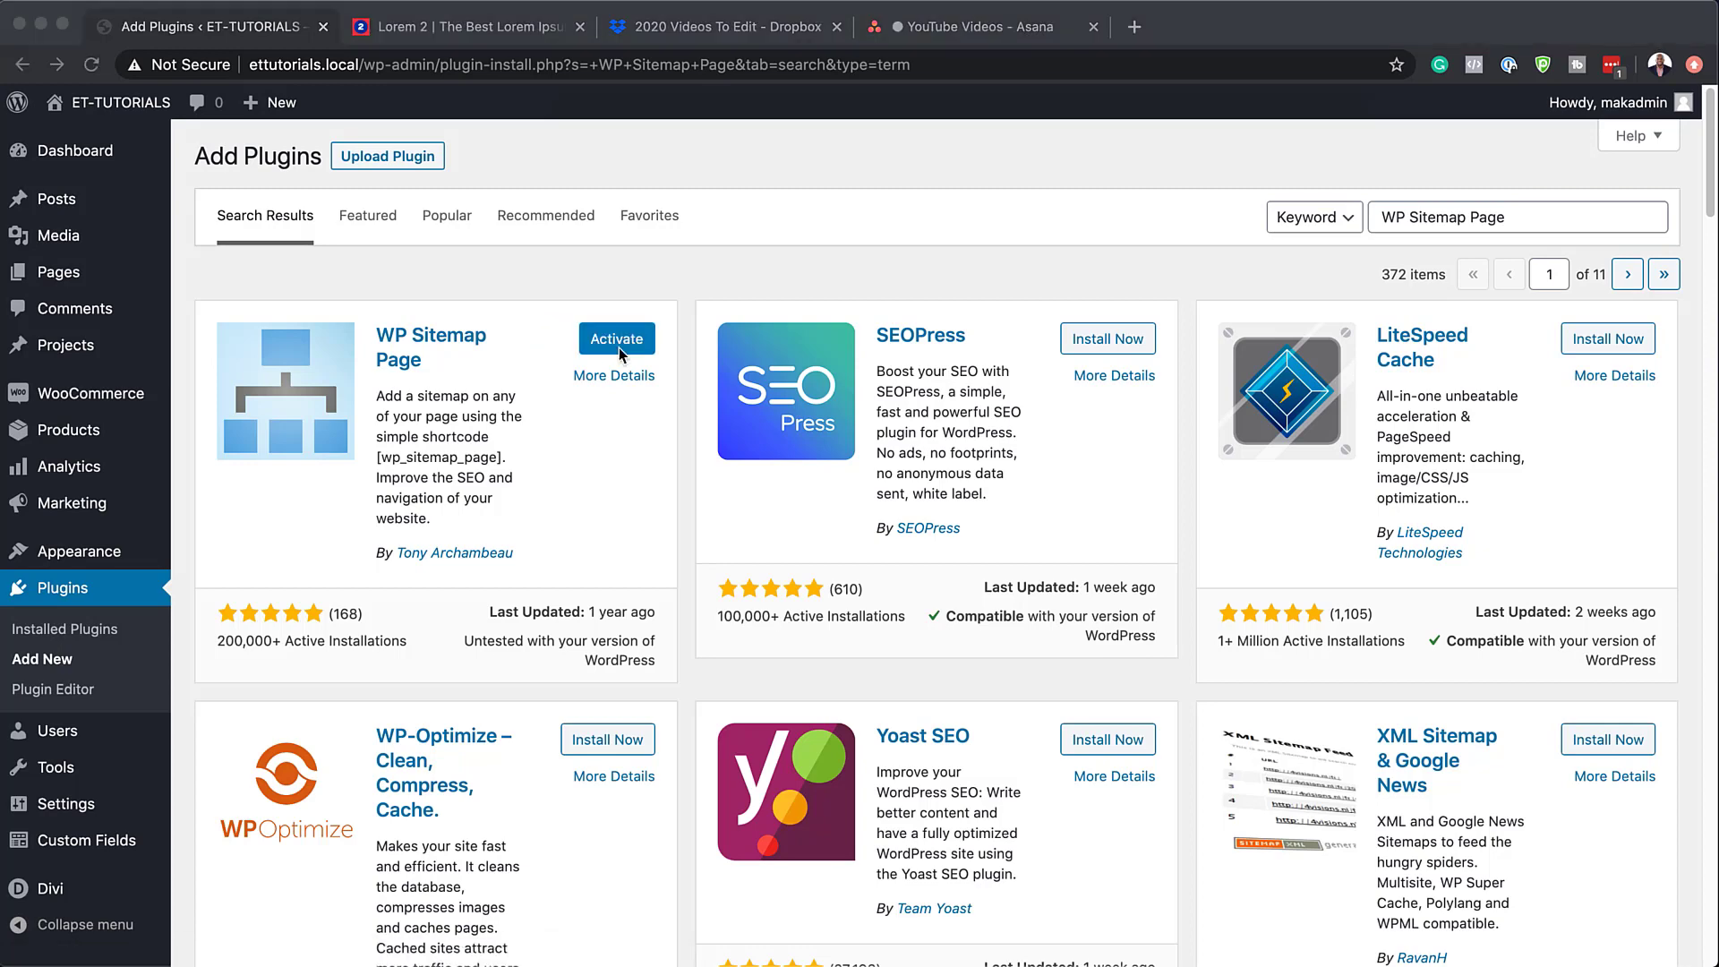
left_click(630, 346)
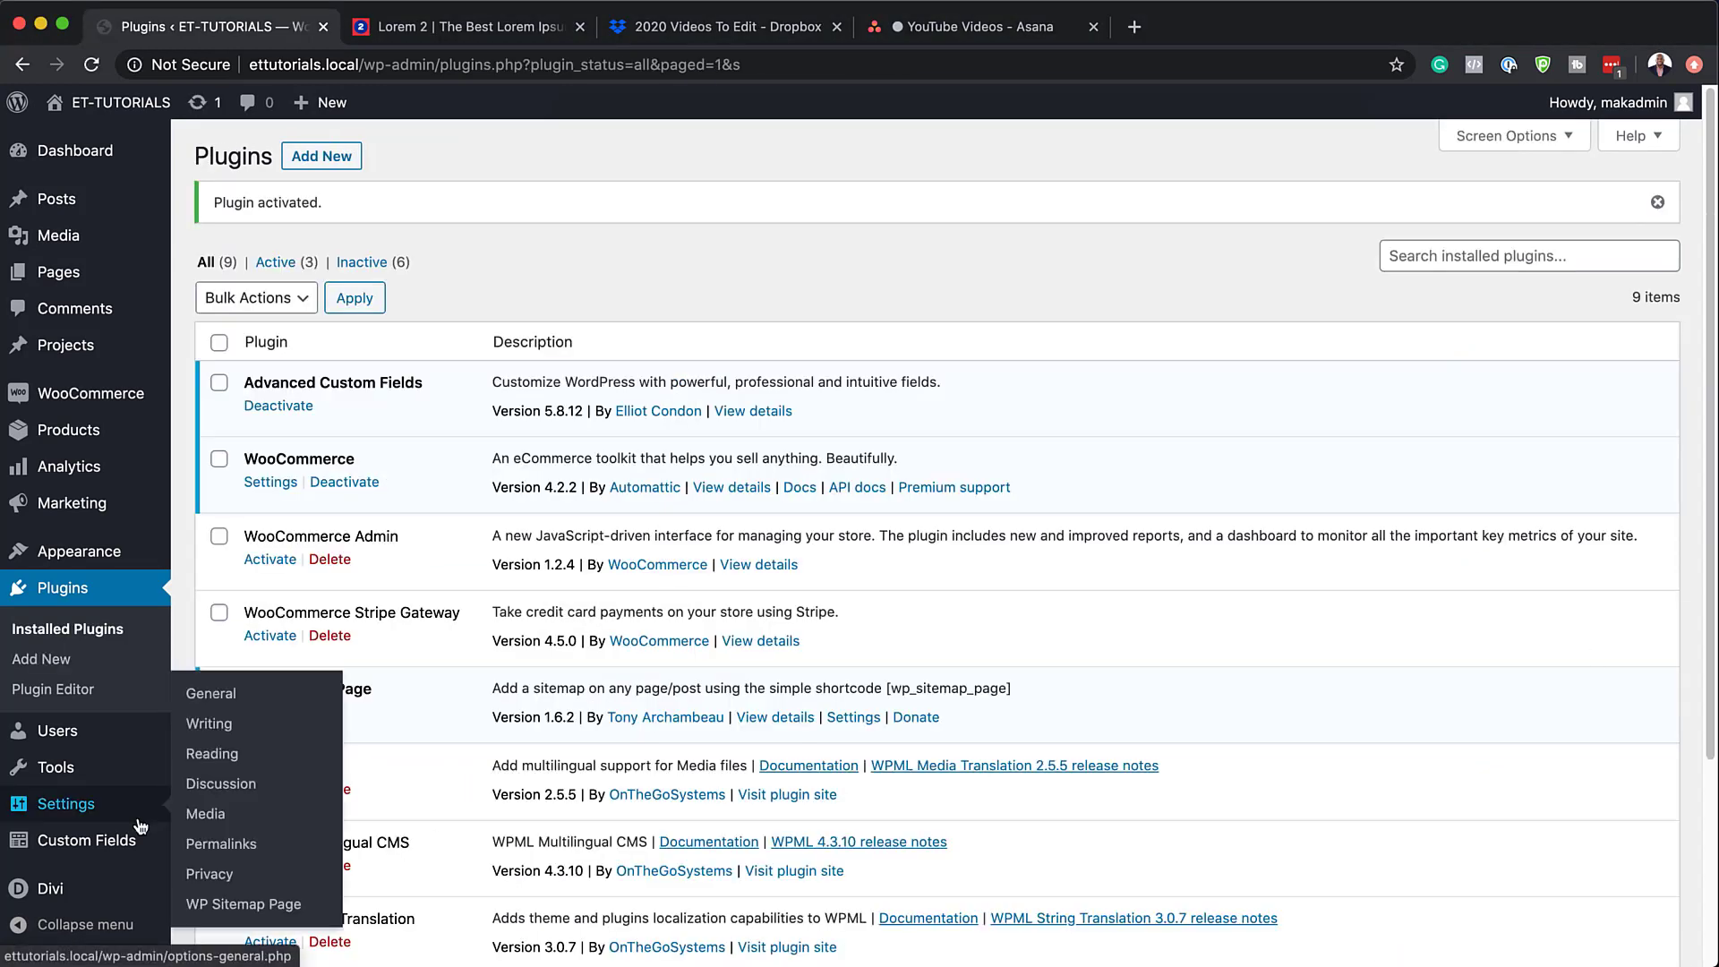
mouse_move(142, 837)
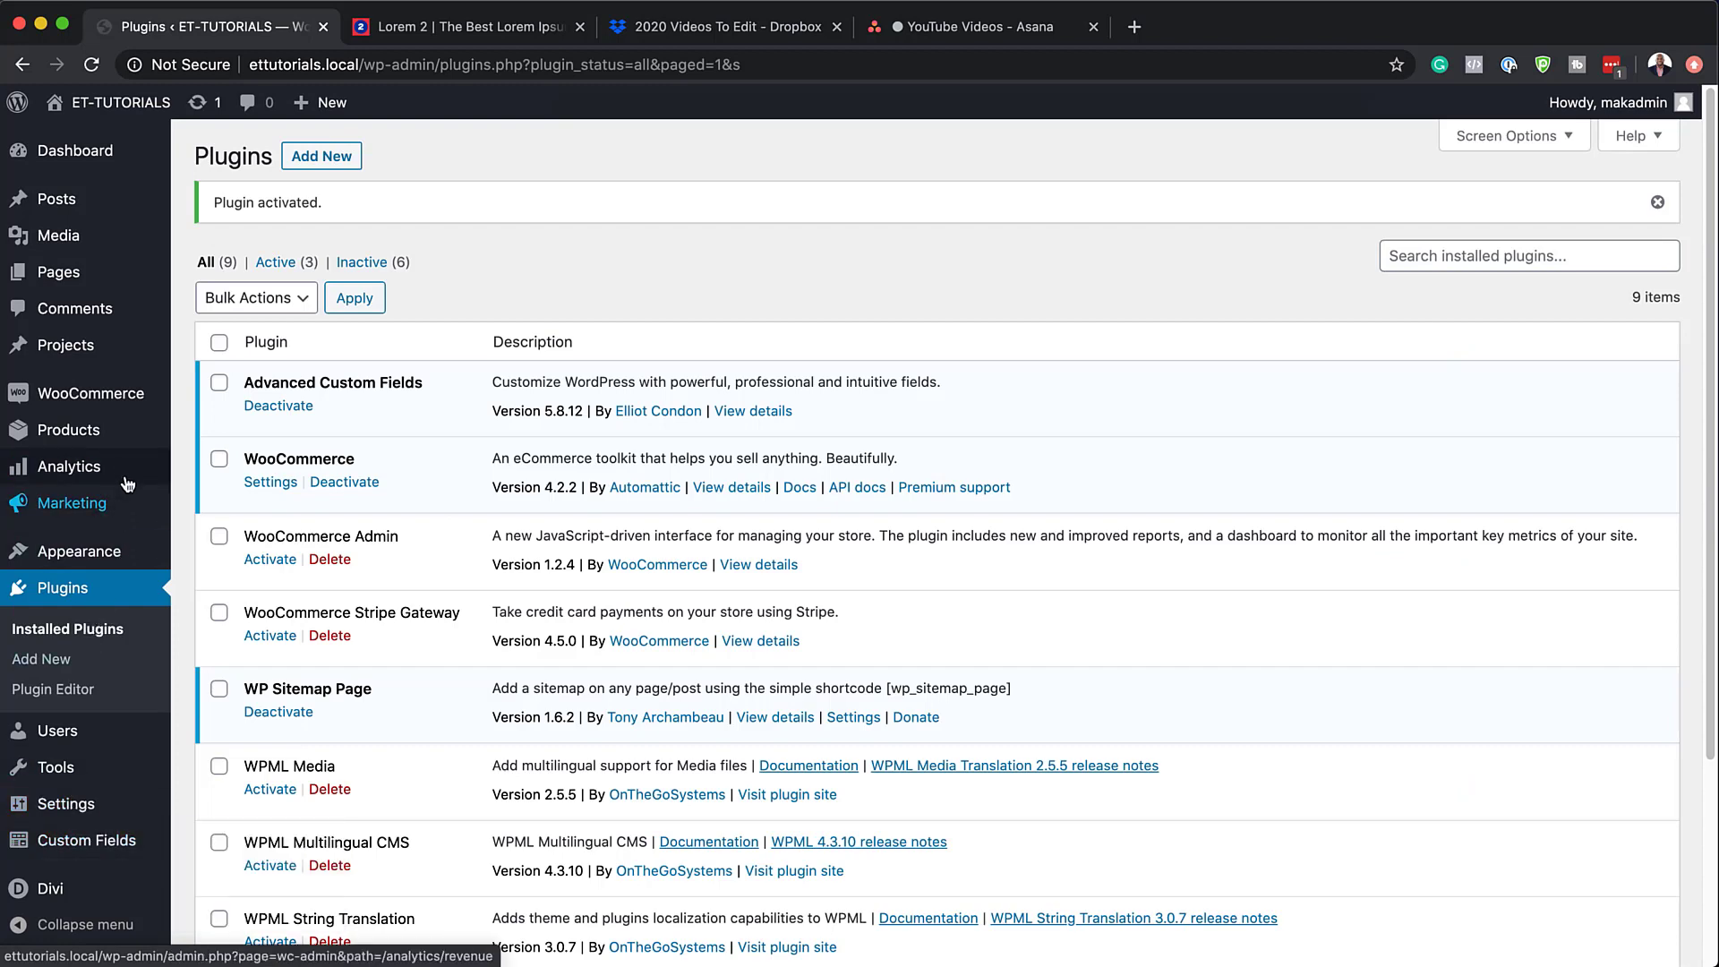
mouse_move(128, 452)
scroll(116, 770, "down", 3)
mouse_move(108, 804)
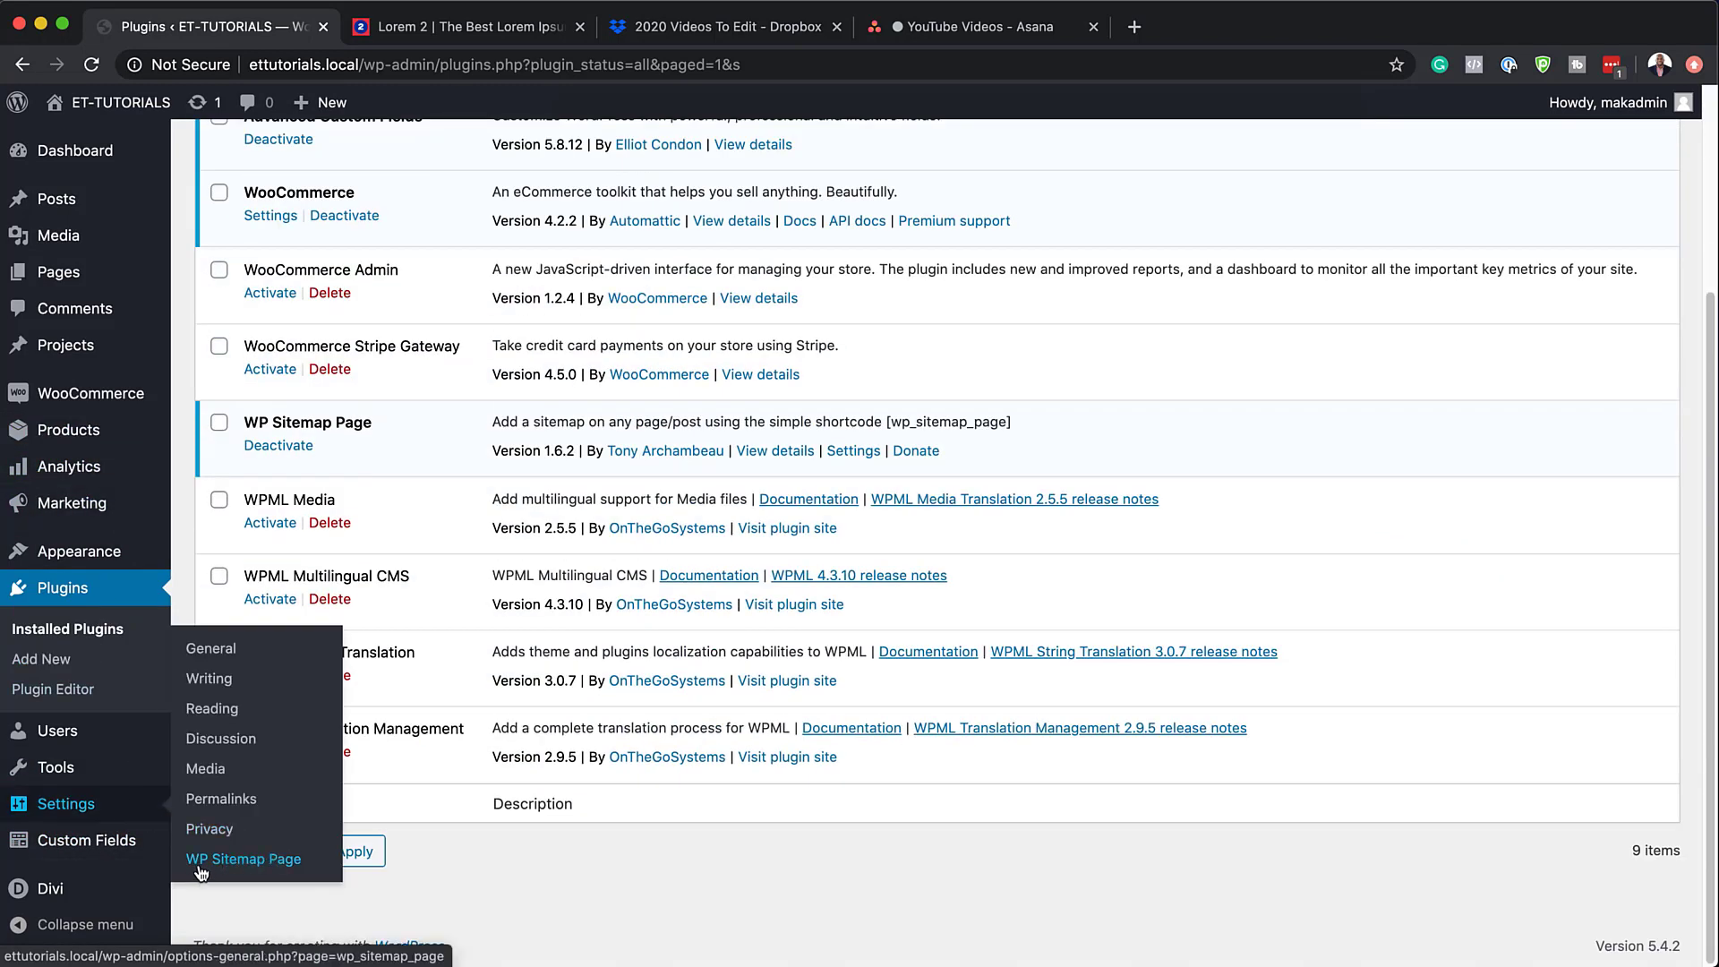
- Show the WP Sitemap Page 'How to use' instructions and select the [wp_sitemap_page only="page"] shortcode
left_click(269, 861)
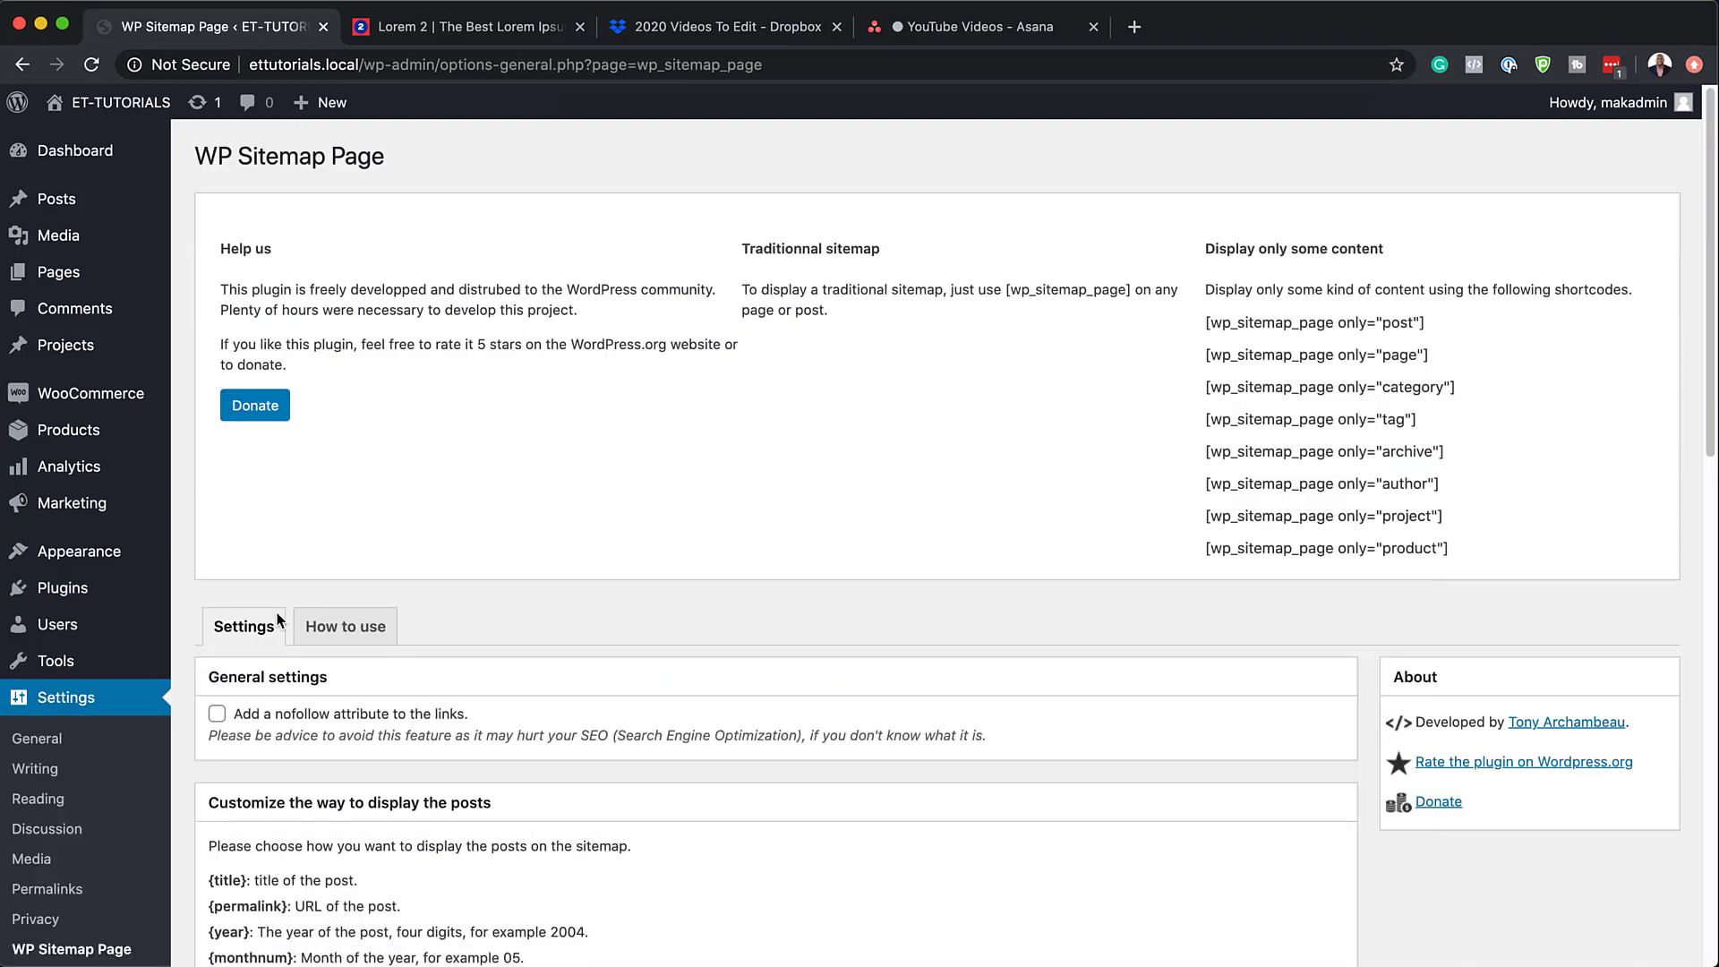
left_click(360, 638)
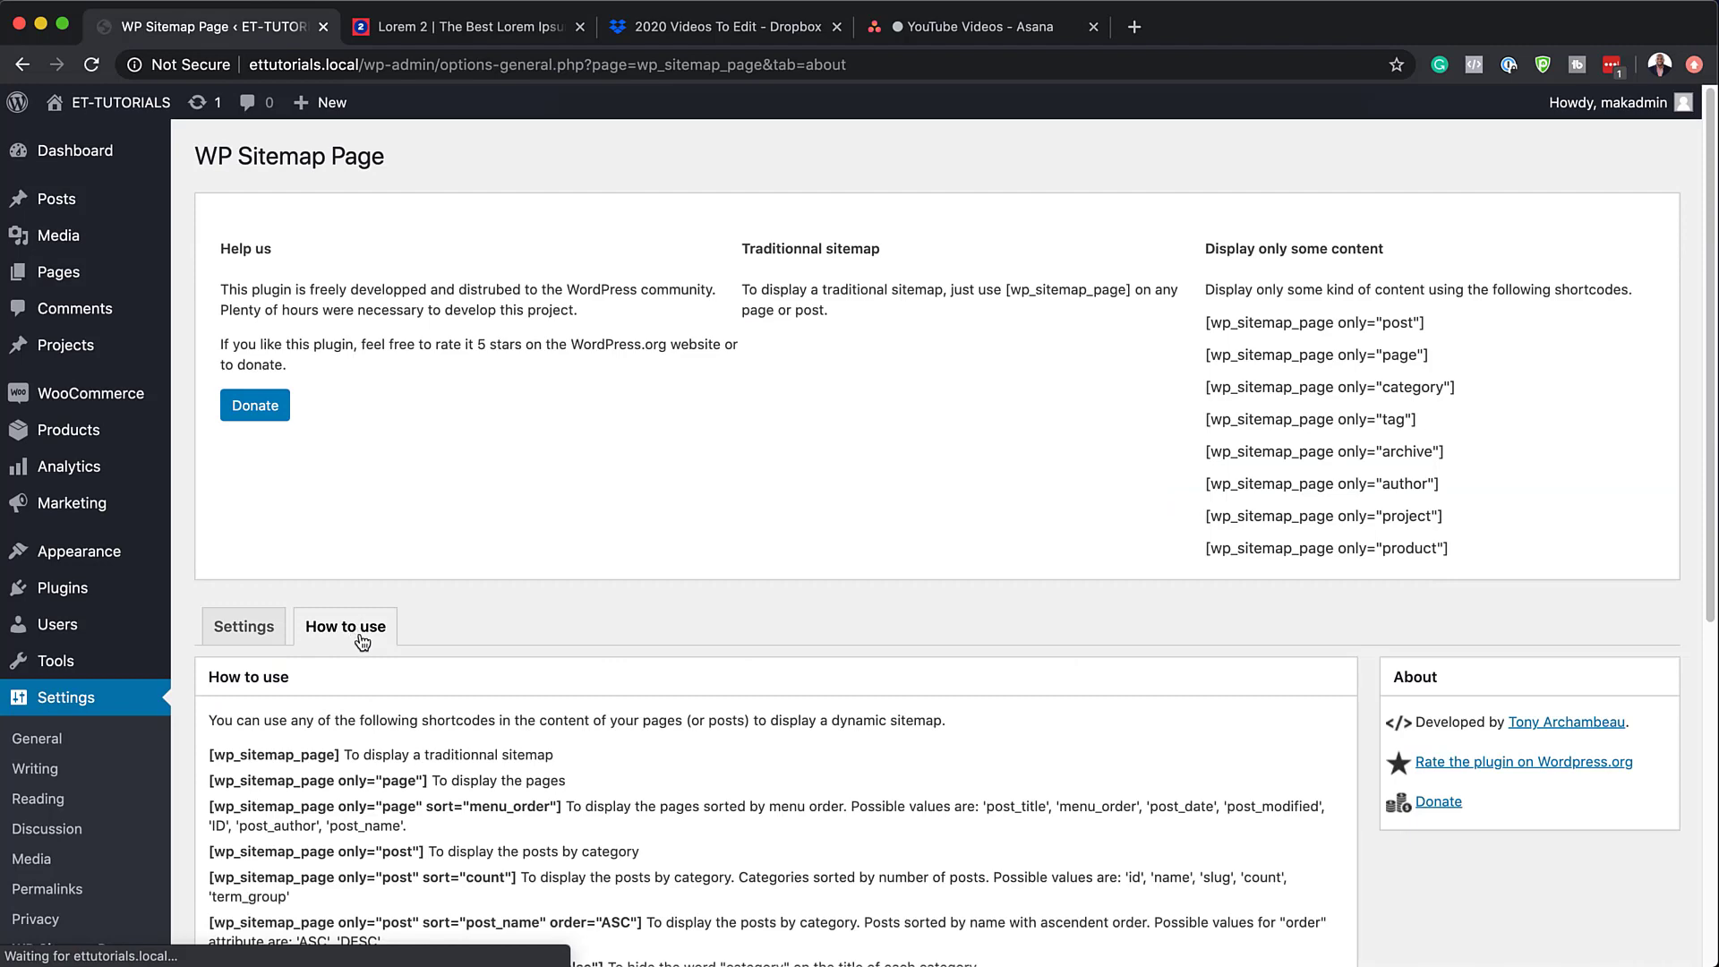
scroll(513, 764, "down", 5)
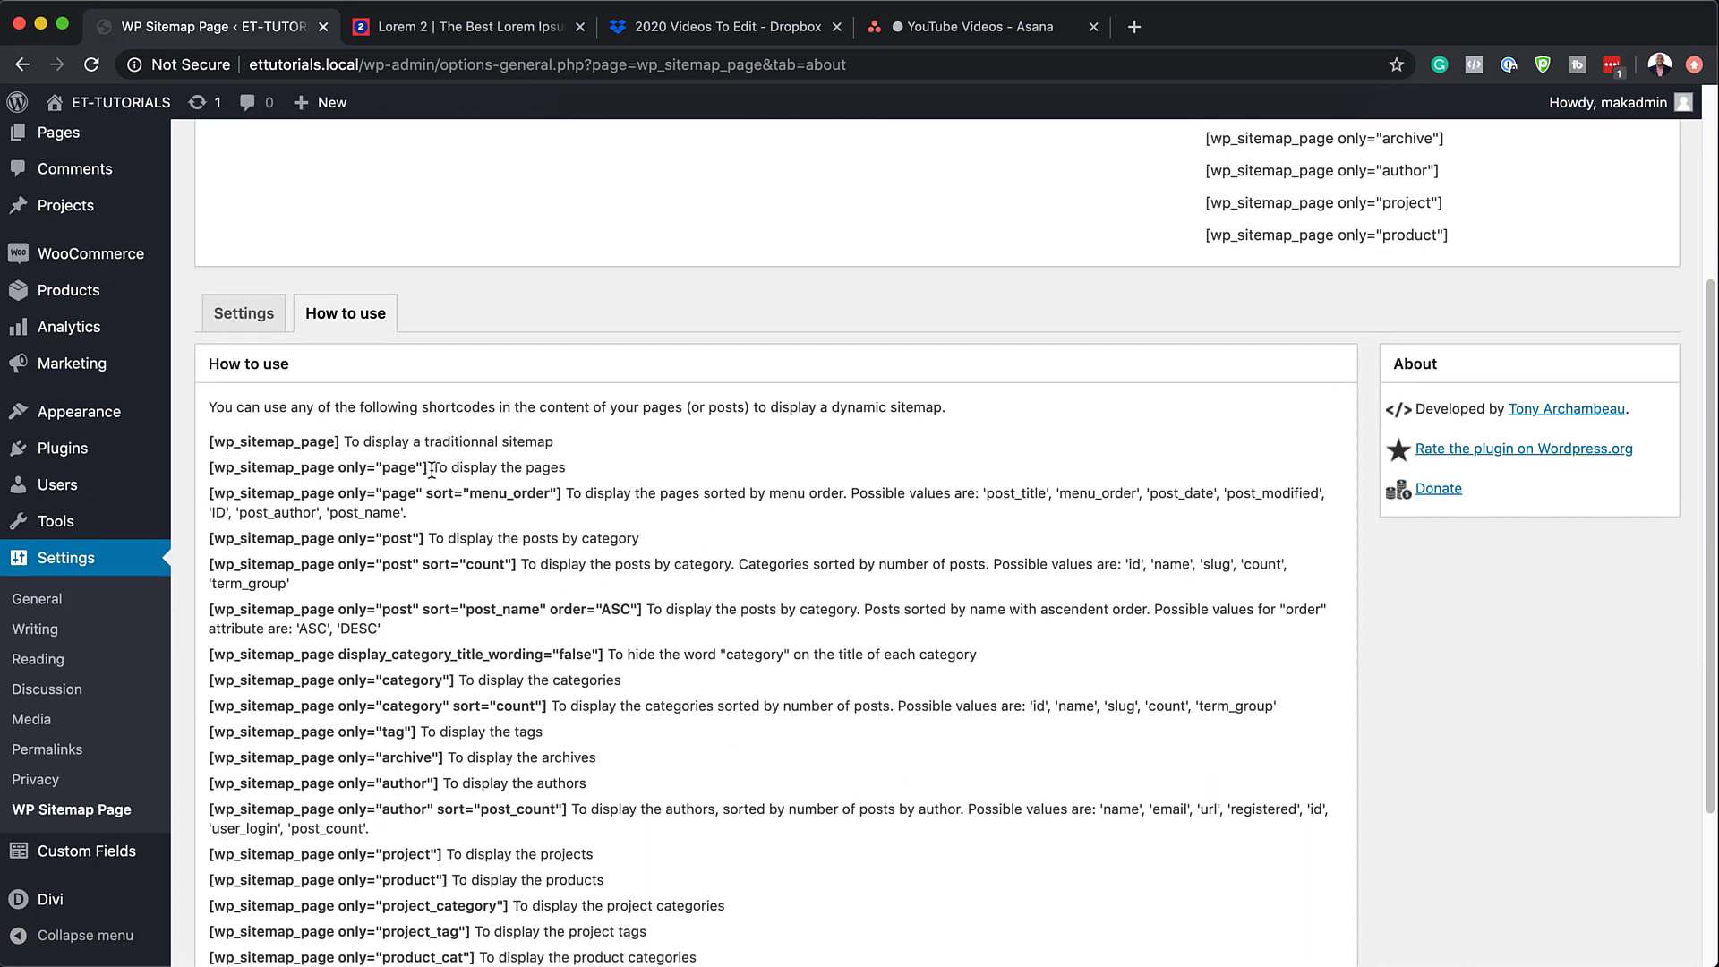
left_click_drag(428, 468, 208, 469)
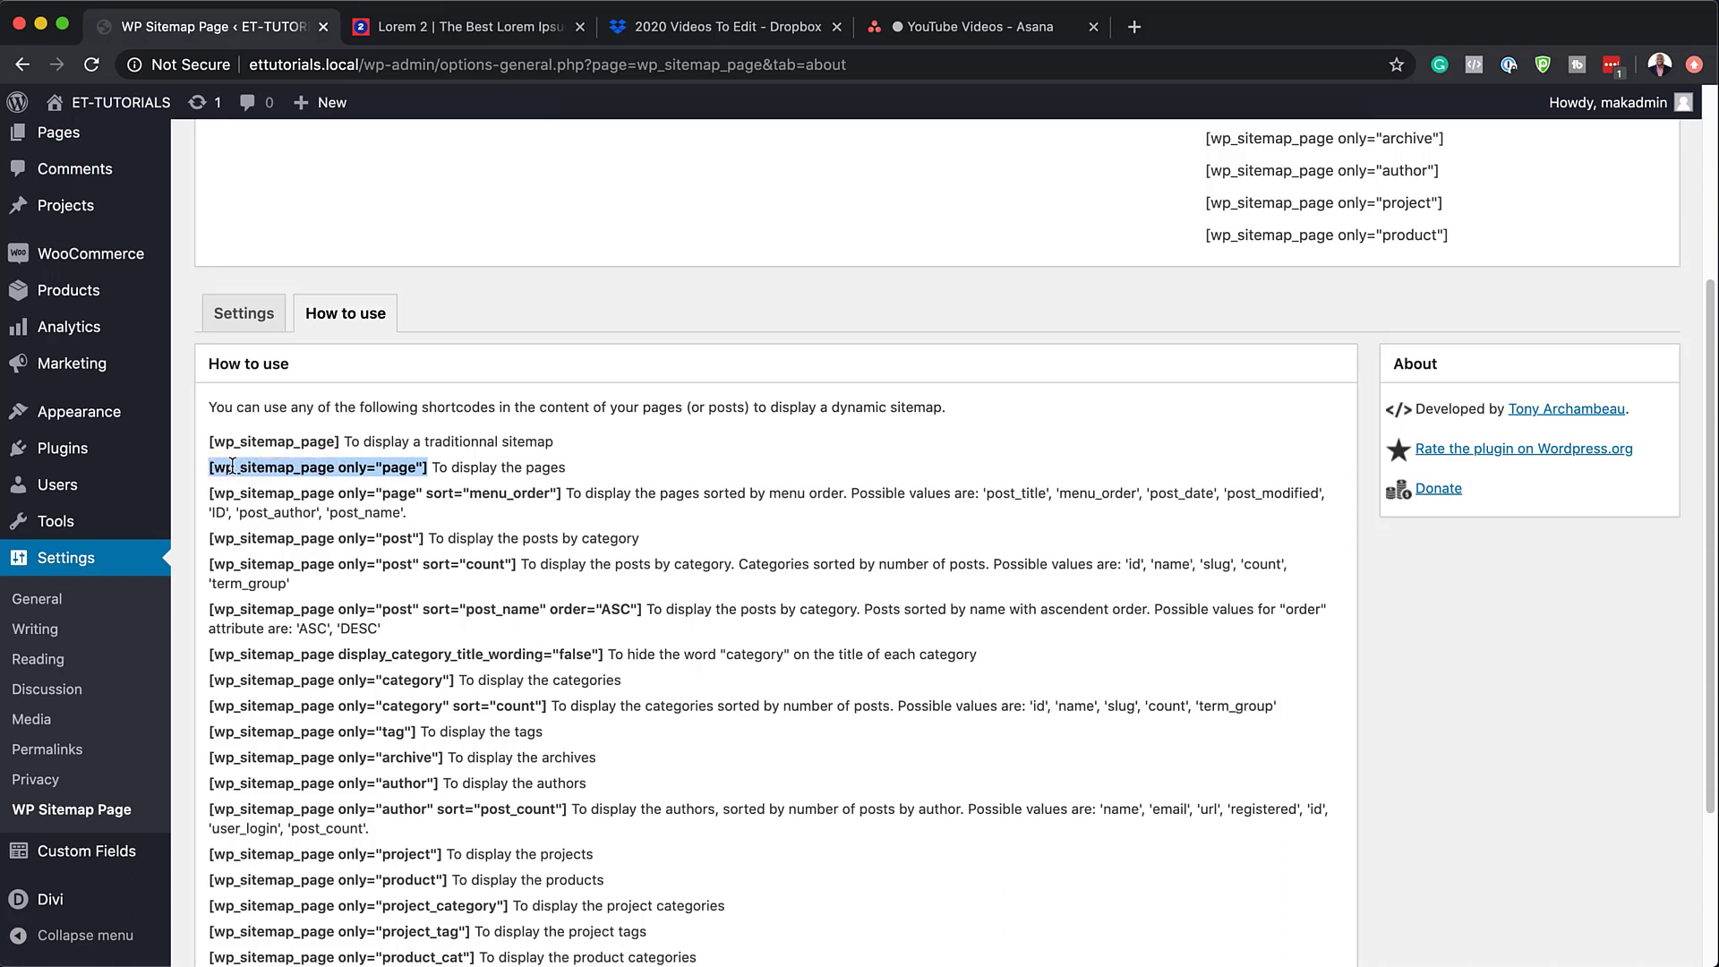
left_click(742, 470)
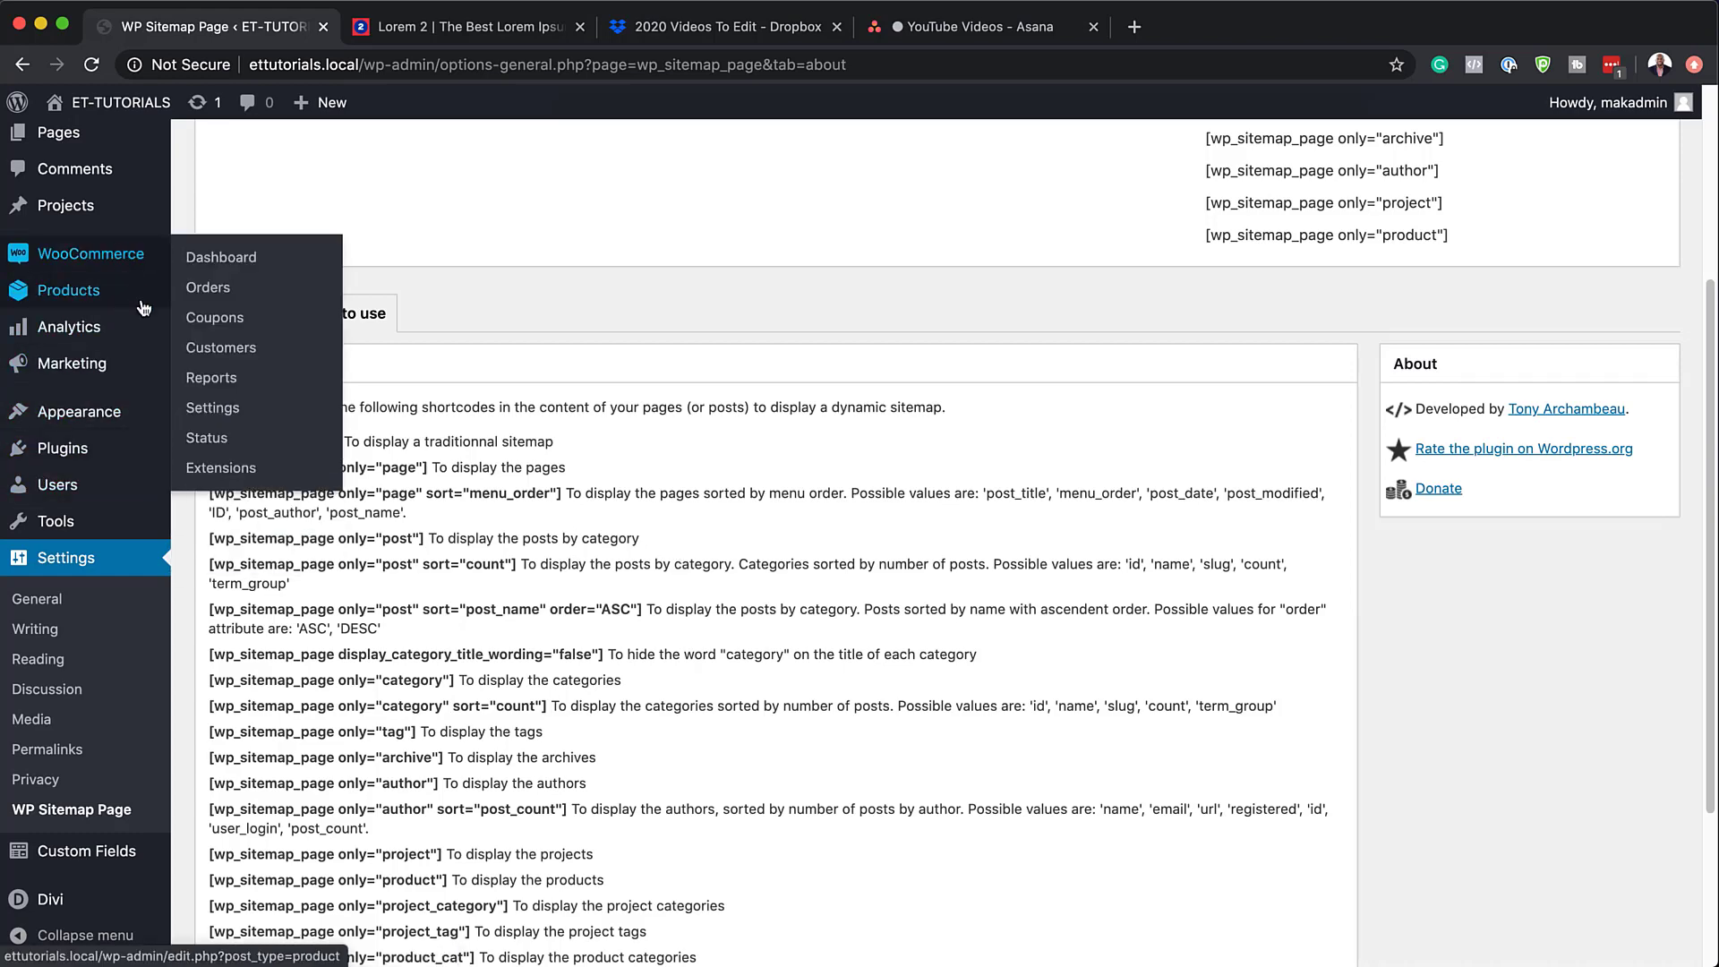
scroll(114, 291, "up", 3)
- Start a new page in another tab, title it 'Sitemap', and edit it with the Divi Builder
mouse_move(106, 278)
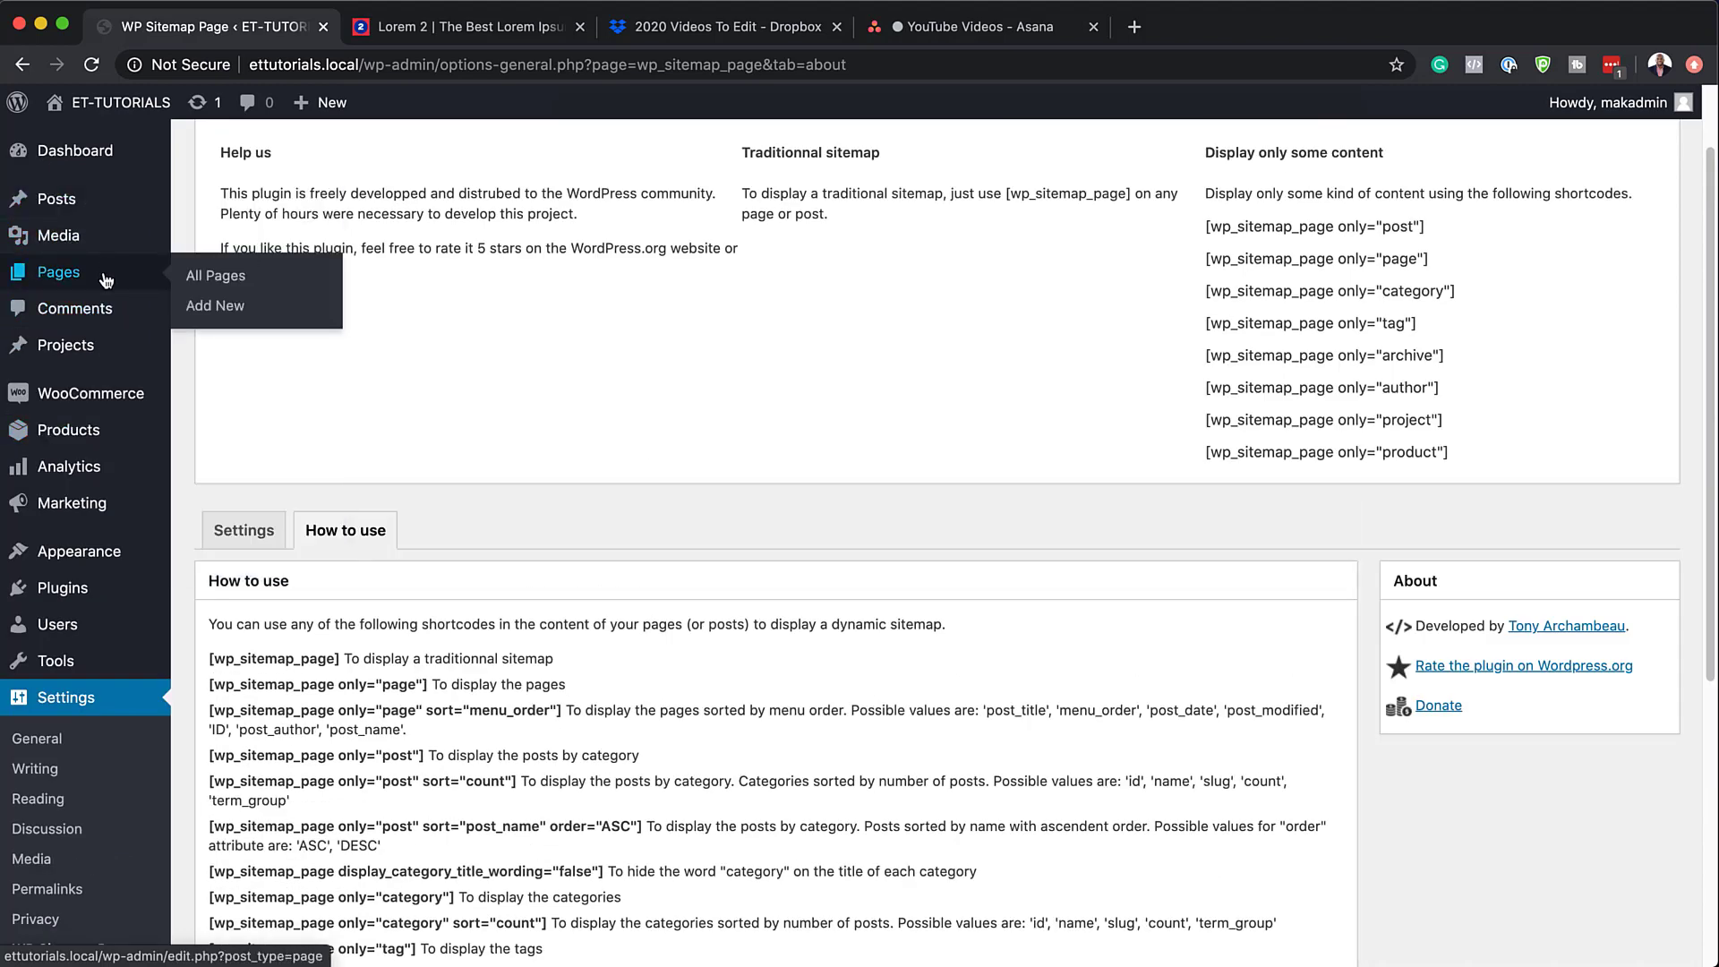
left_click(237, 307, "super")
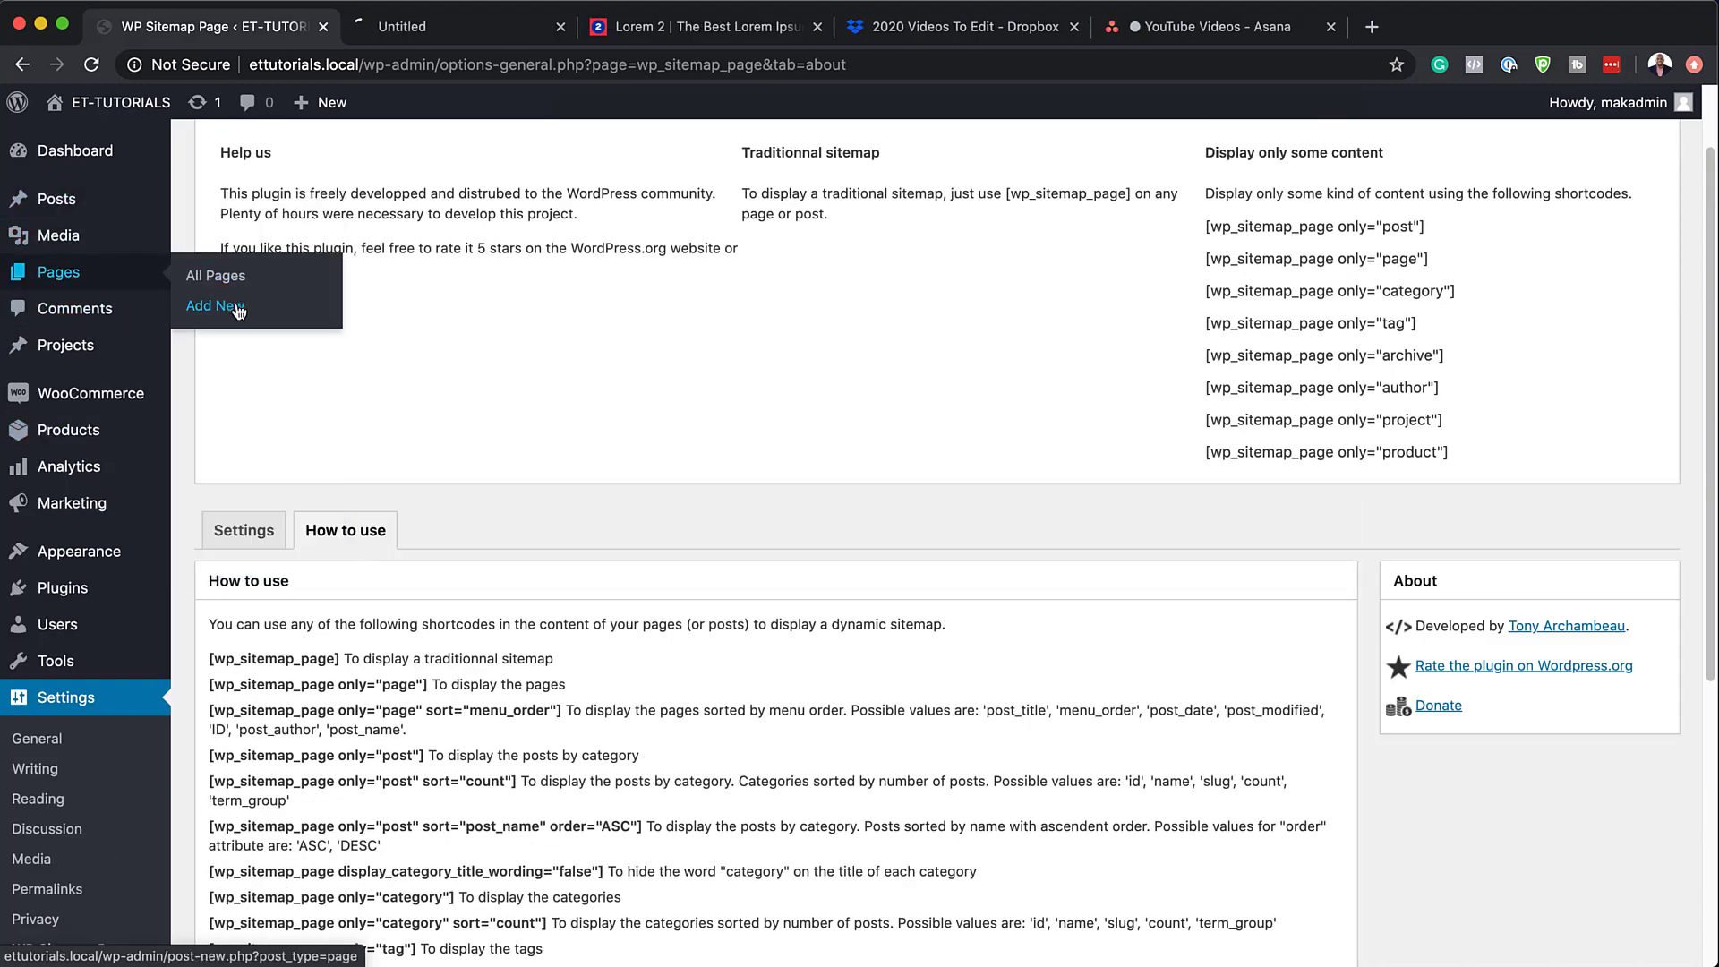
left_click(420, 34)
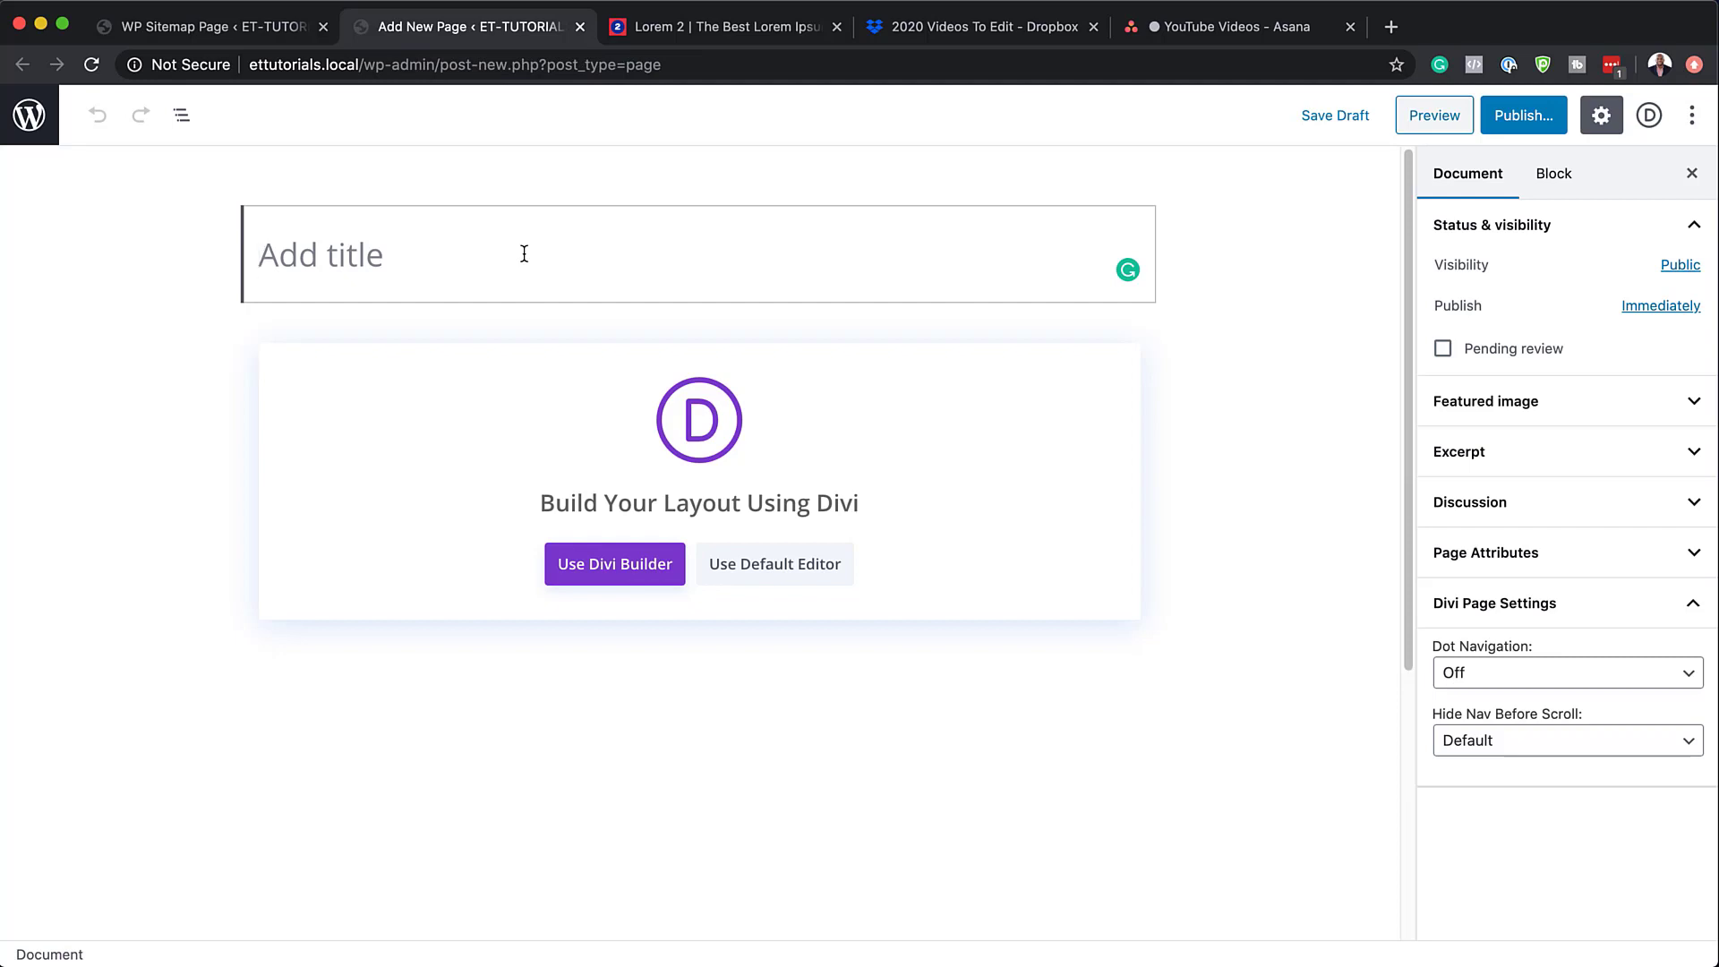
type("Sitemap")
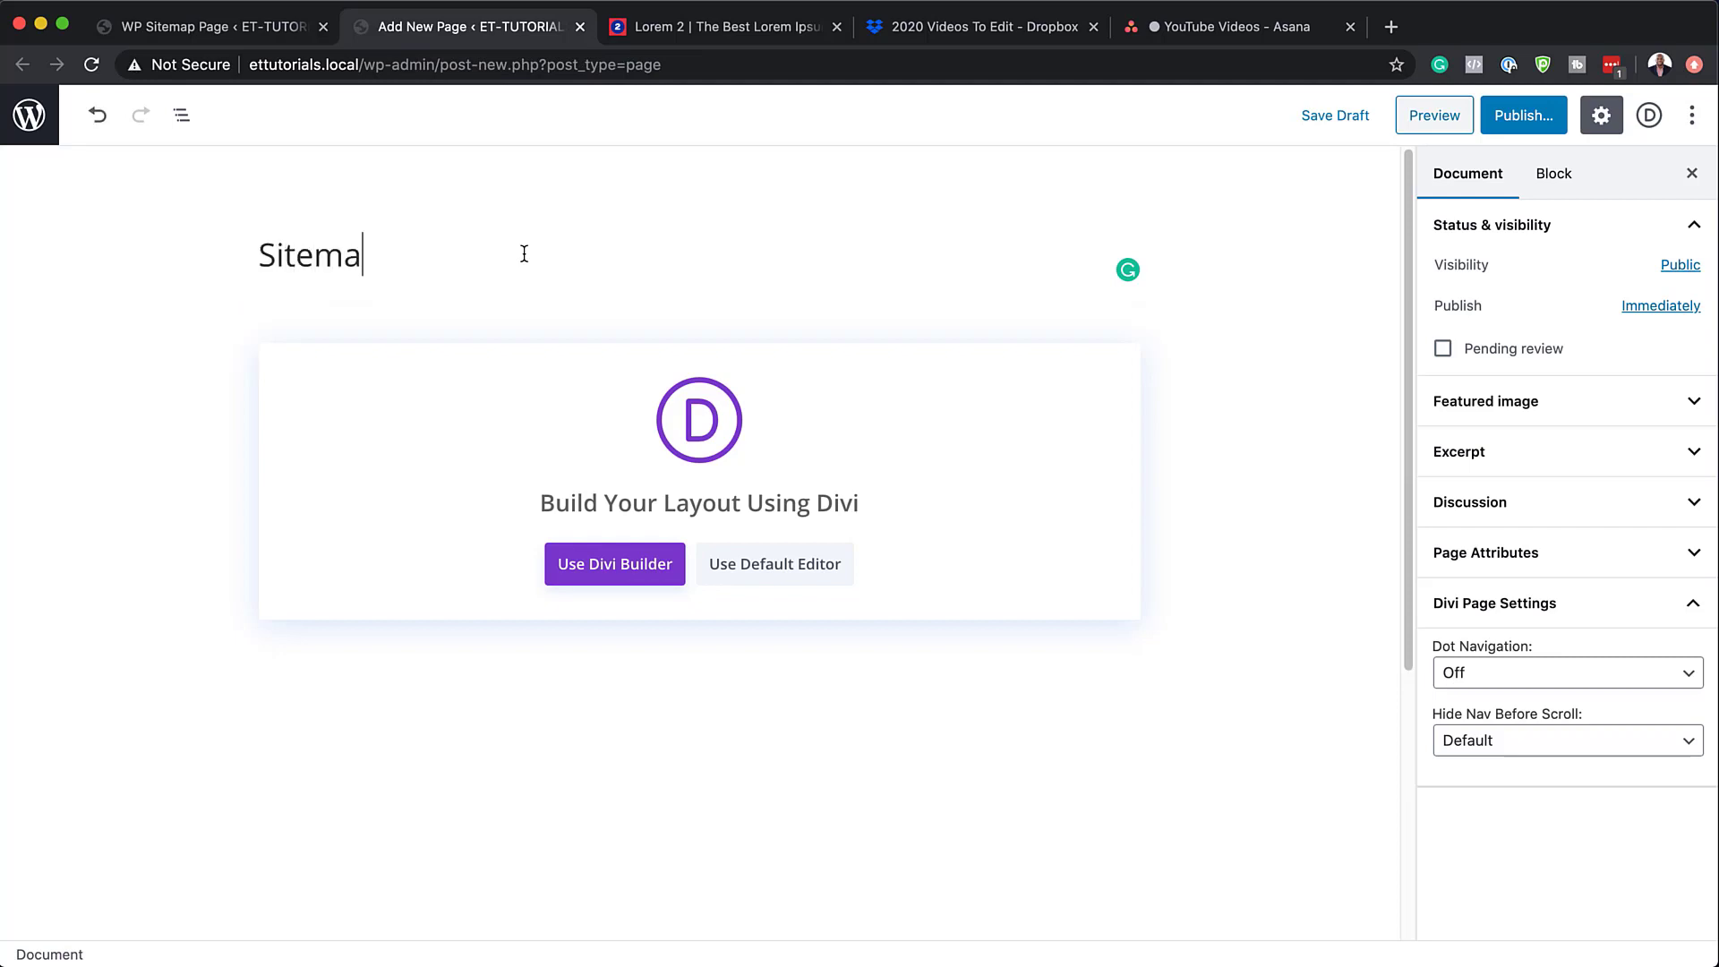
left_click(628, 568)
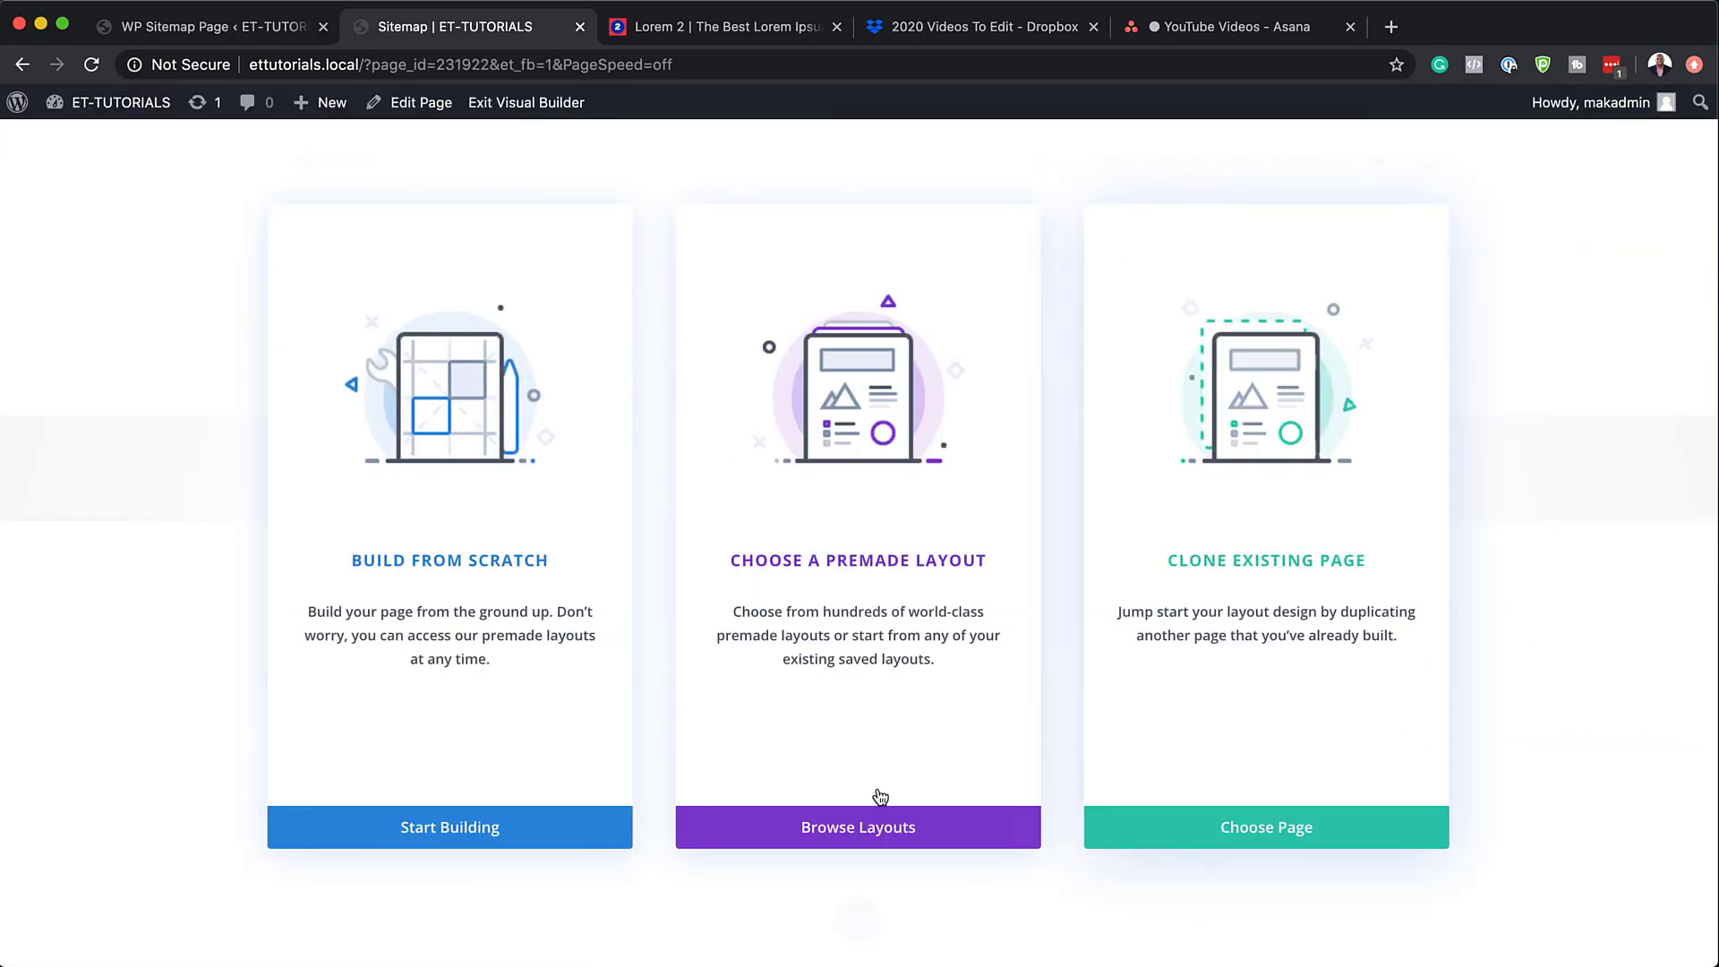
- Search the premade layouts for 'magaz' and load the Magazine Categories Page layout
left_click(909, 828)
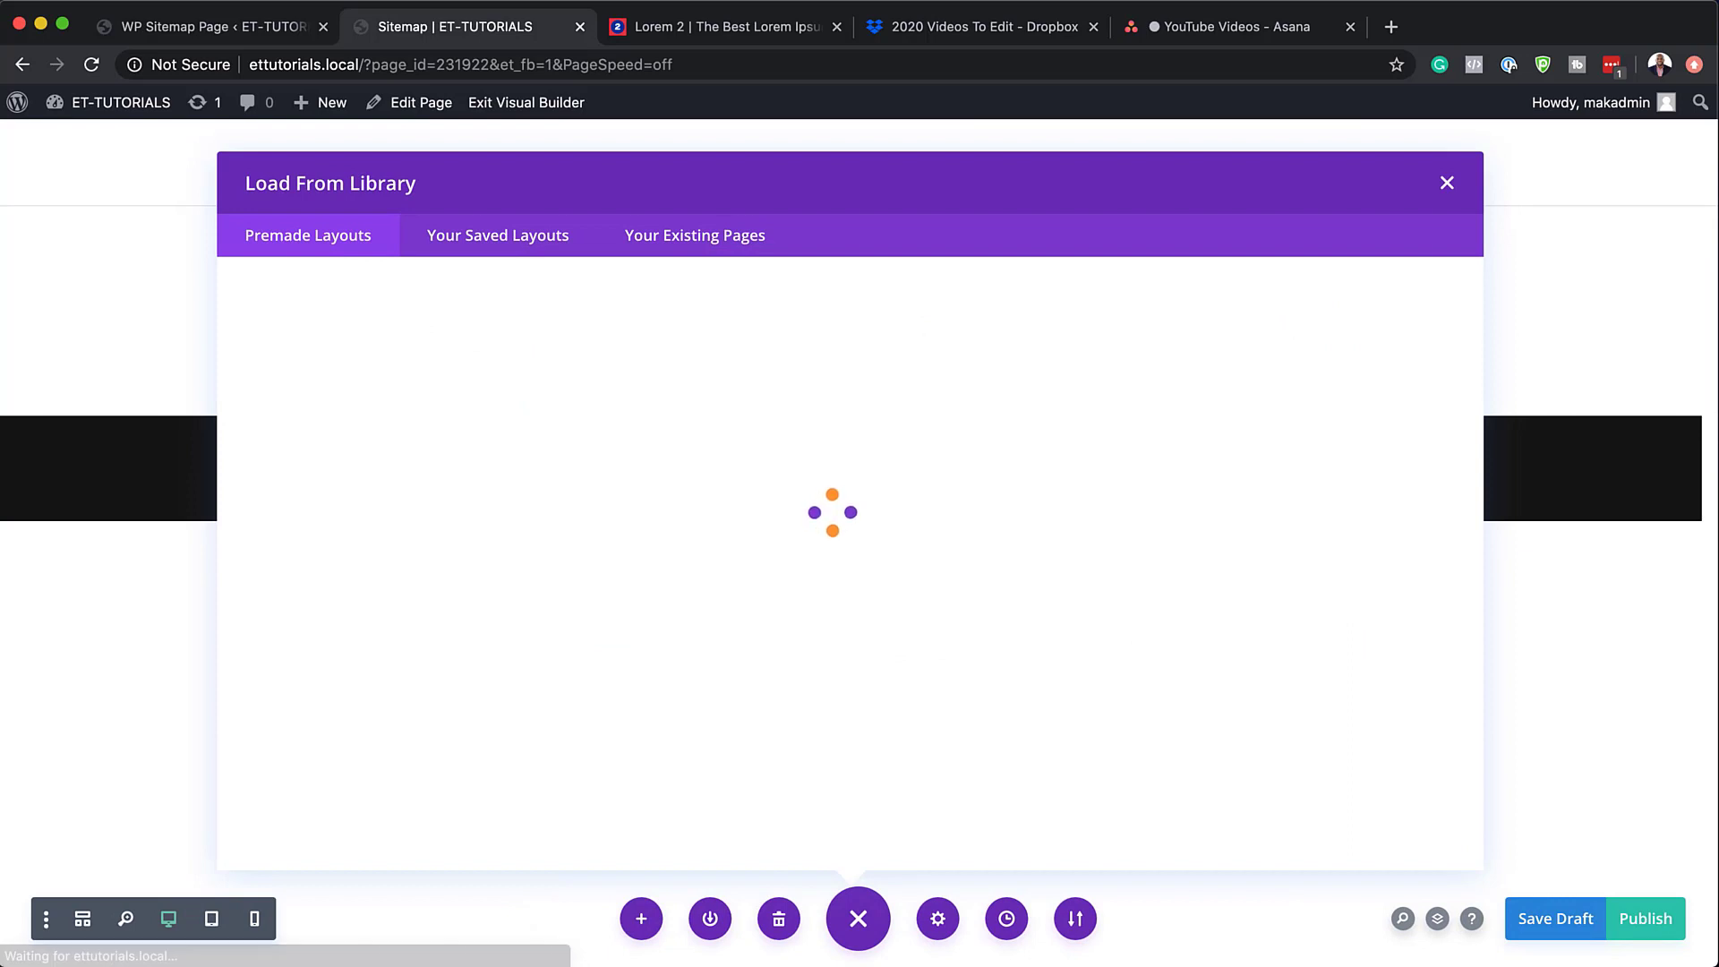
left_click(400, 410)
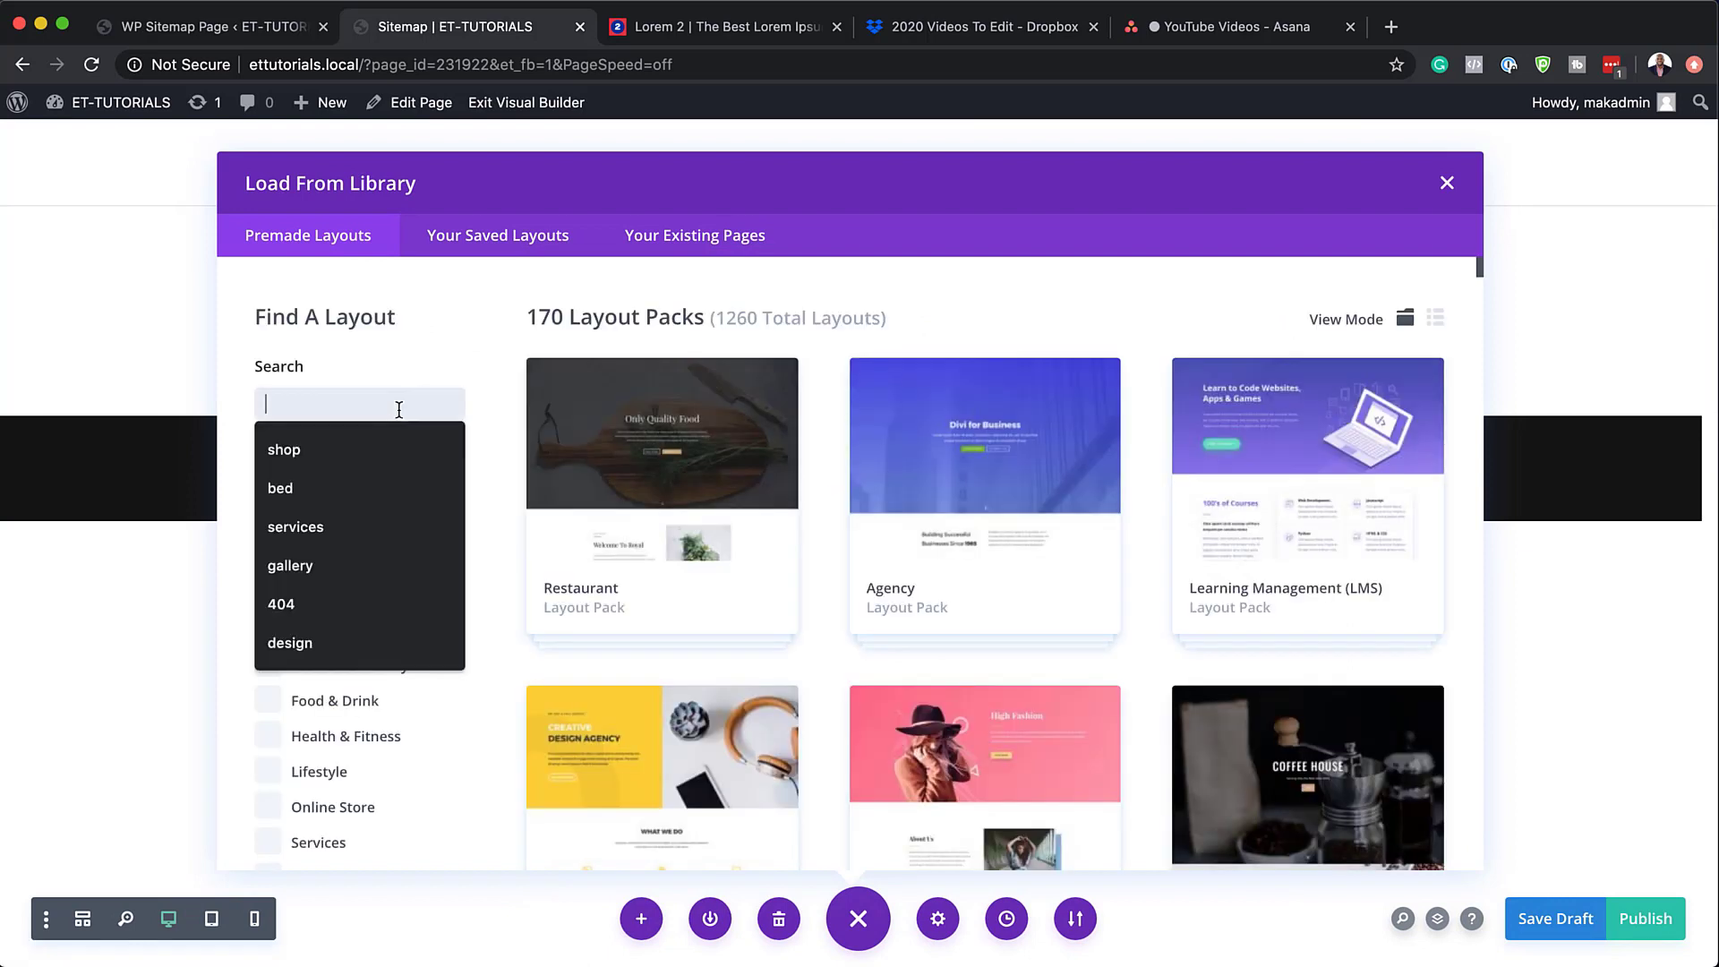
type("magaz")
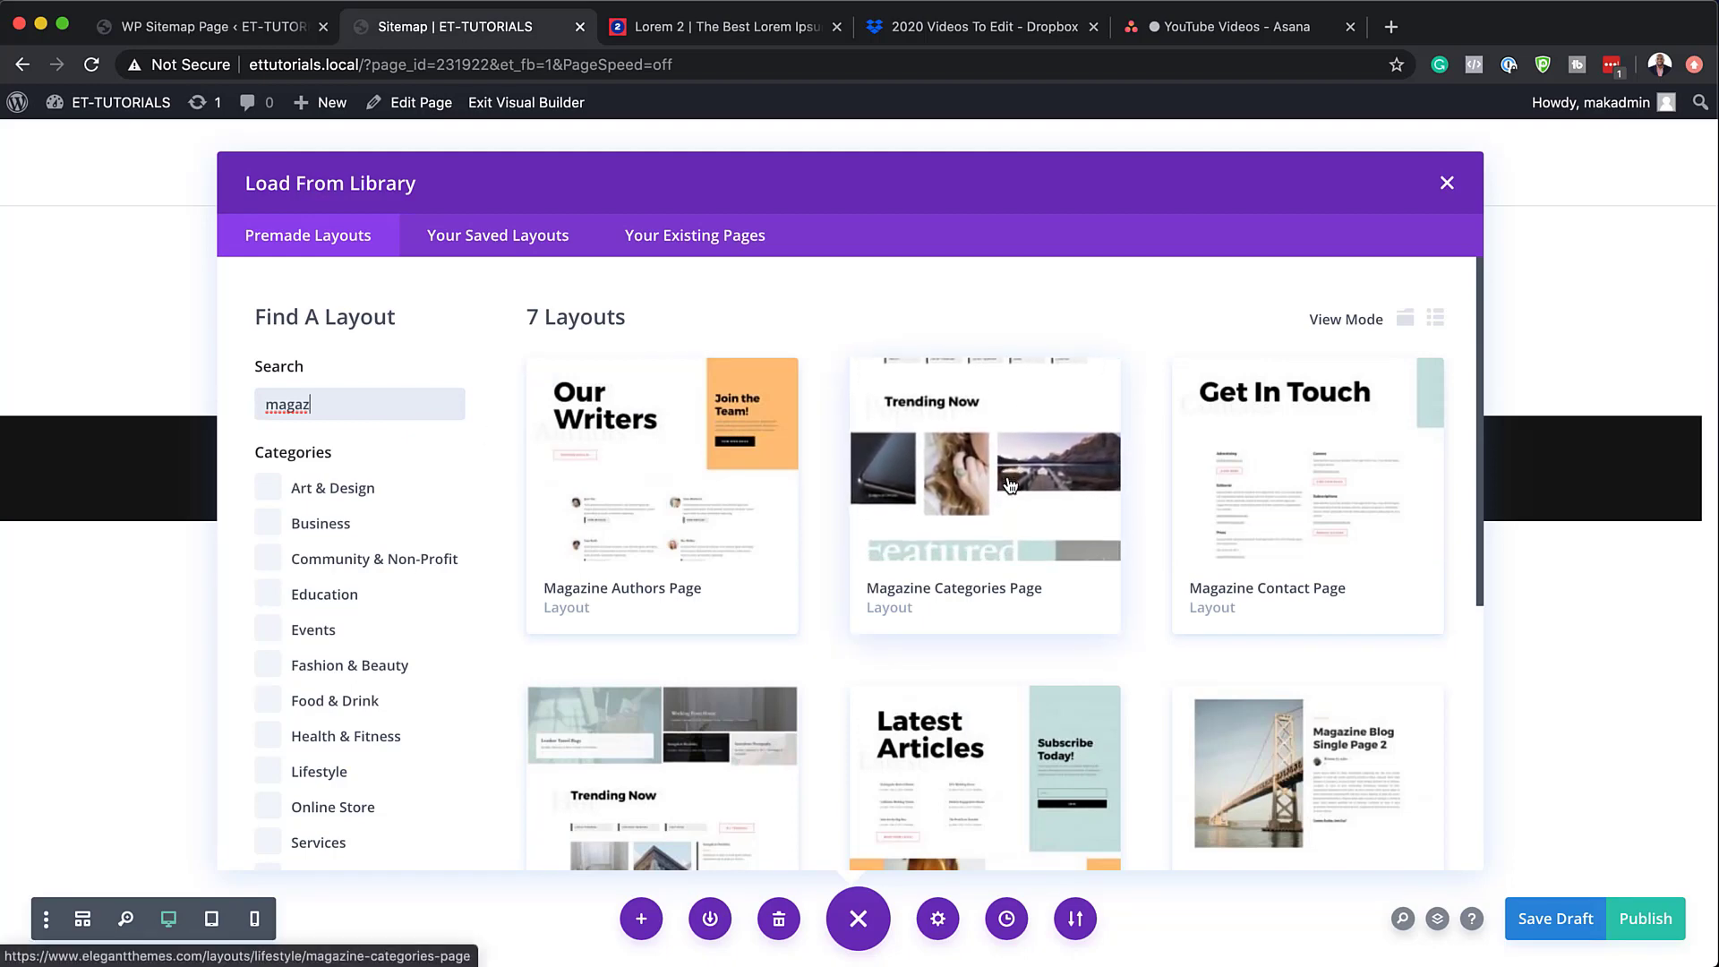
left_click(1010, 484)
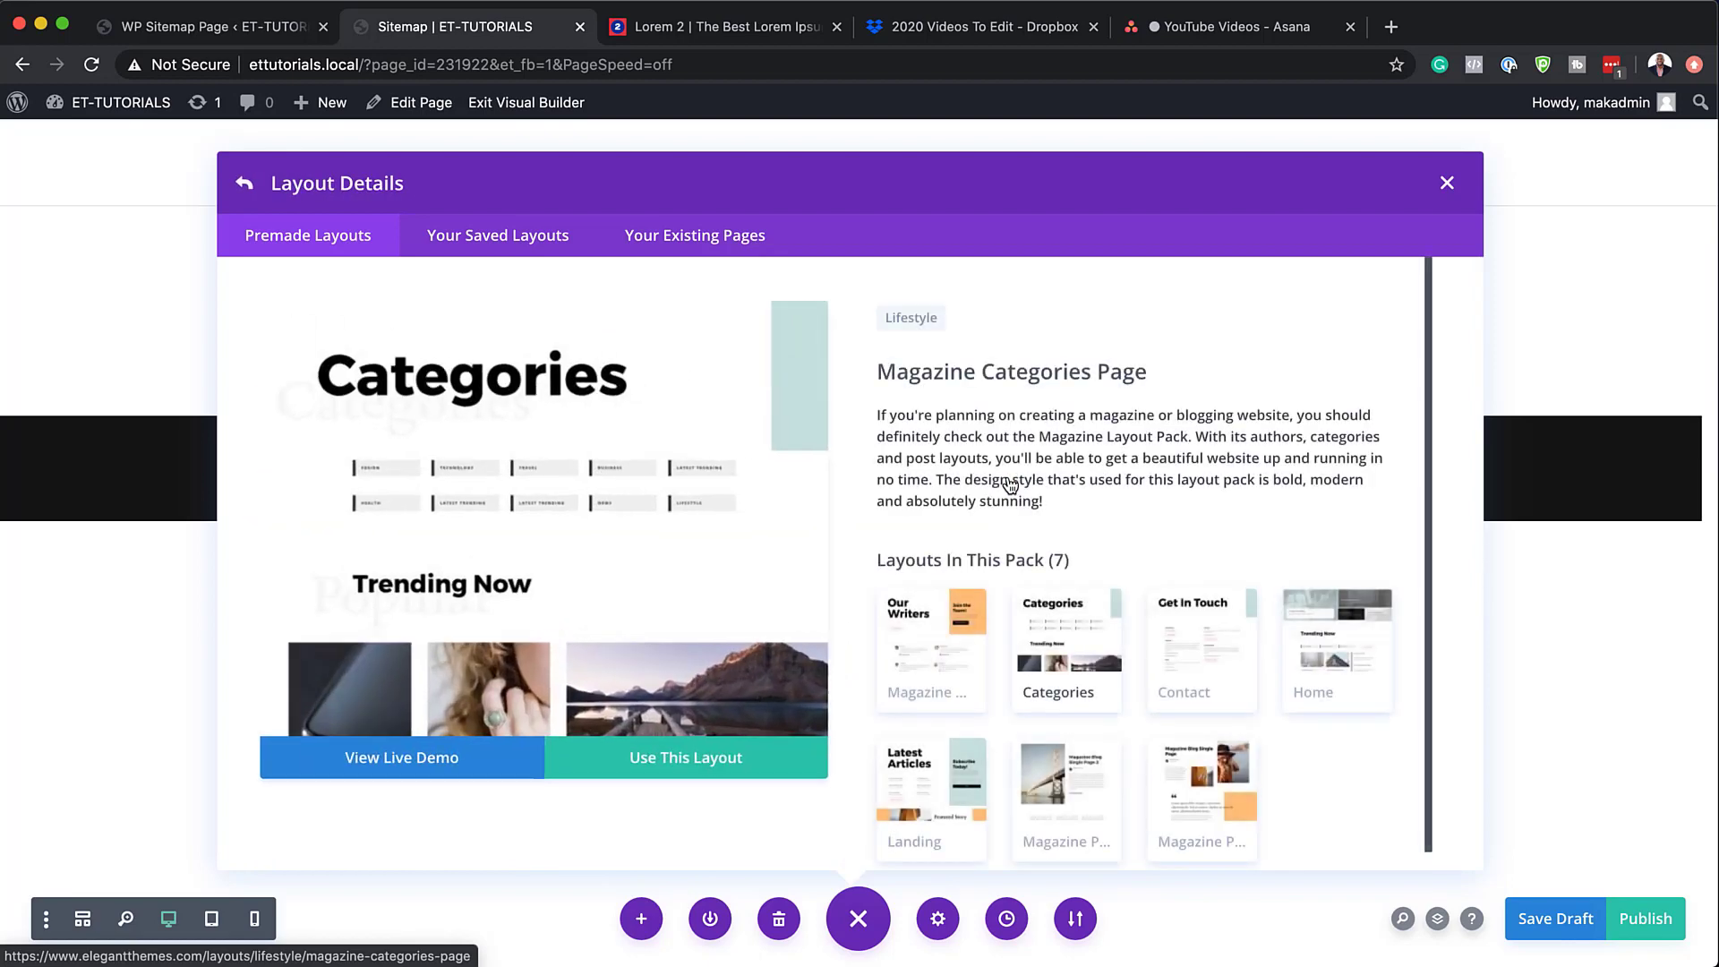
left_click(703, 770)
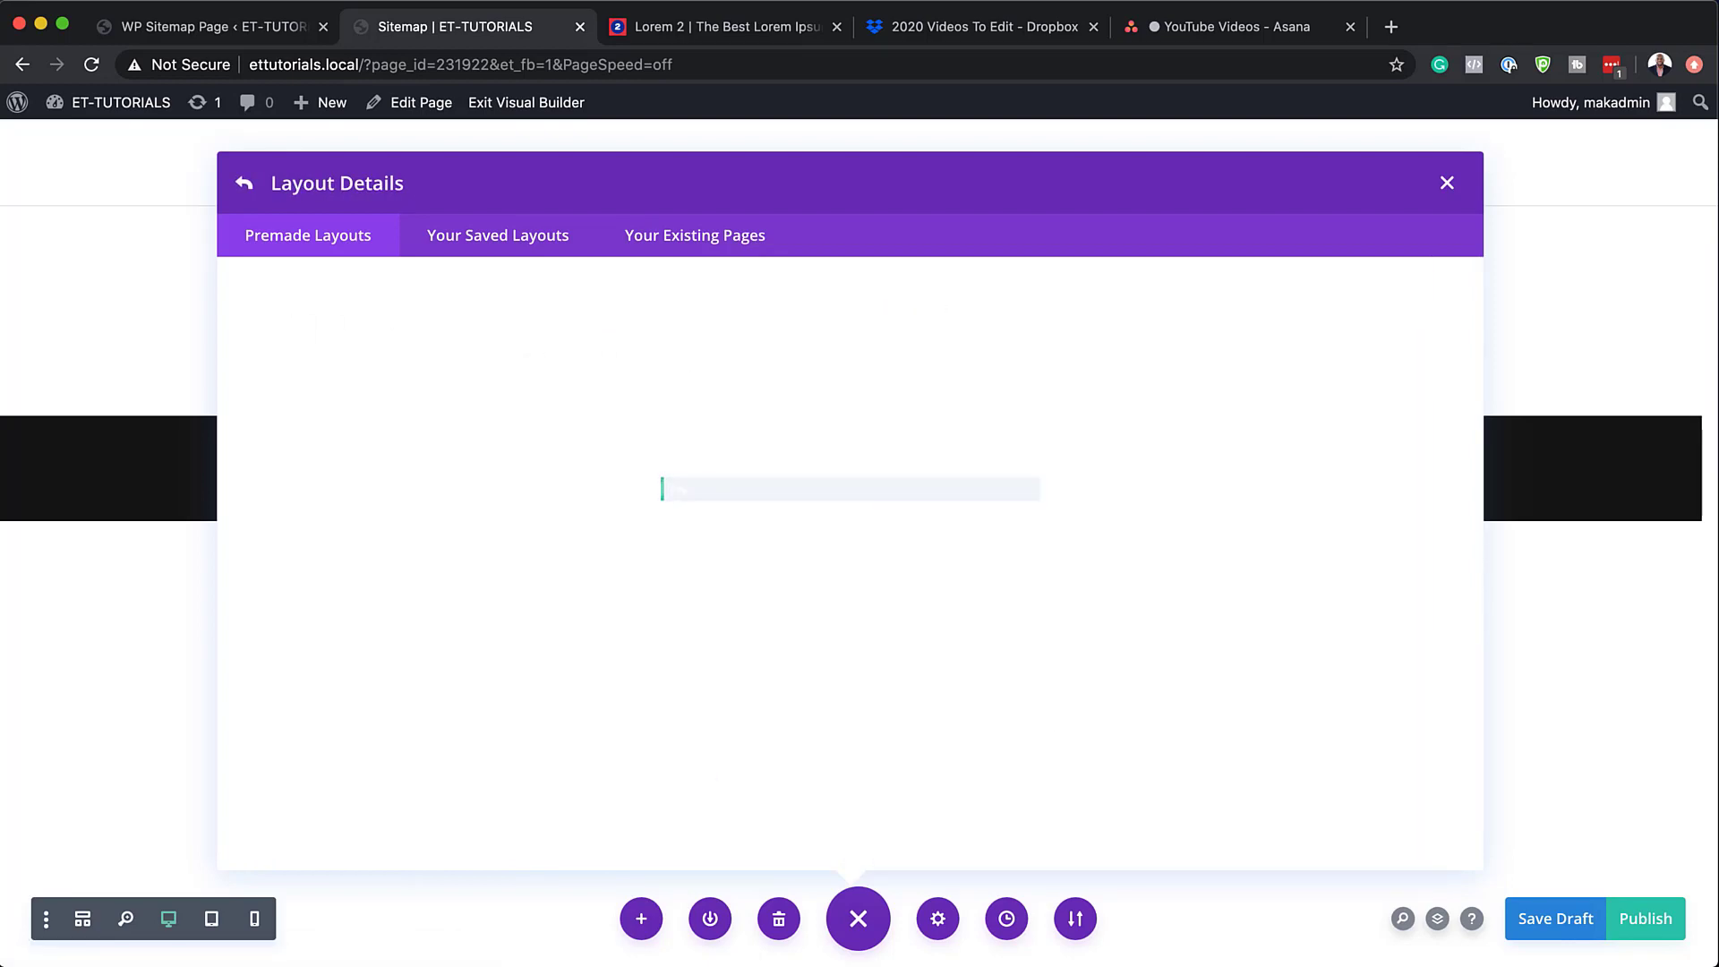
- Delete the footer section, the Trending Now section and both rows of category buttons
scroll(807, 573, "down", 2)
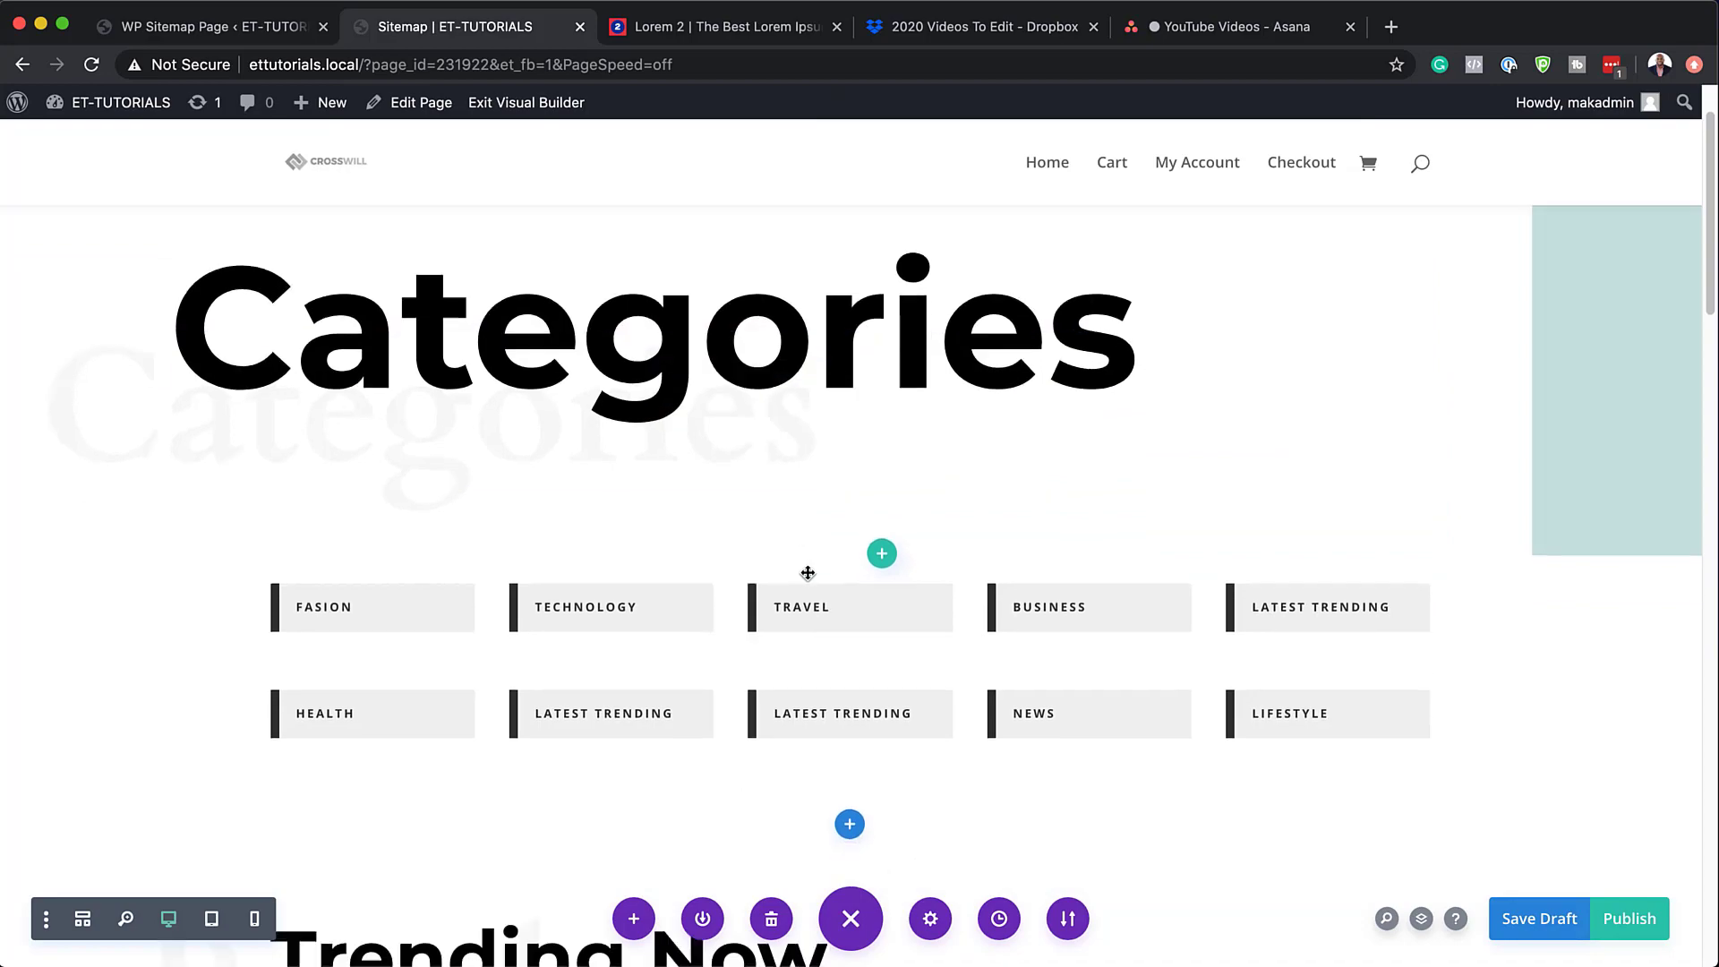
scroll(808, 573, "down", 15)
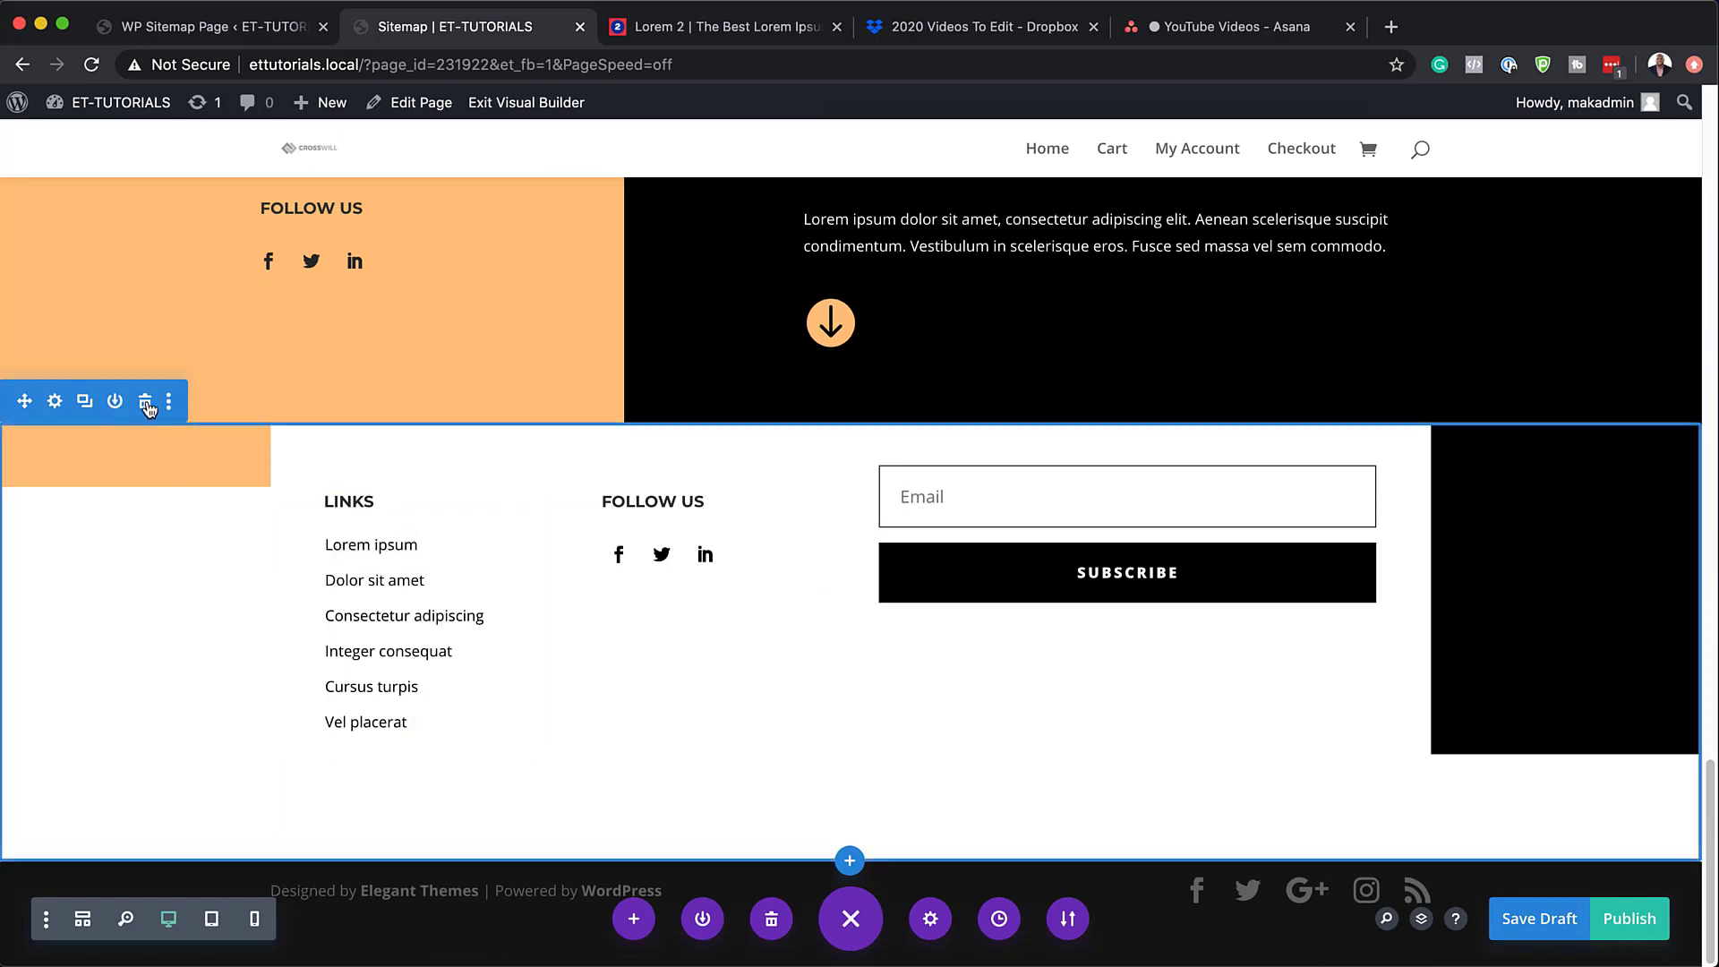
left_click(145, 403)
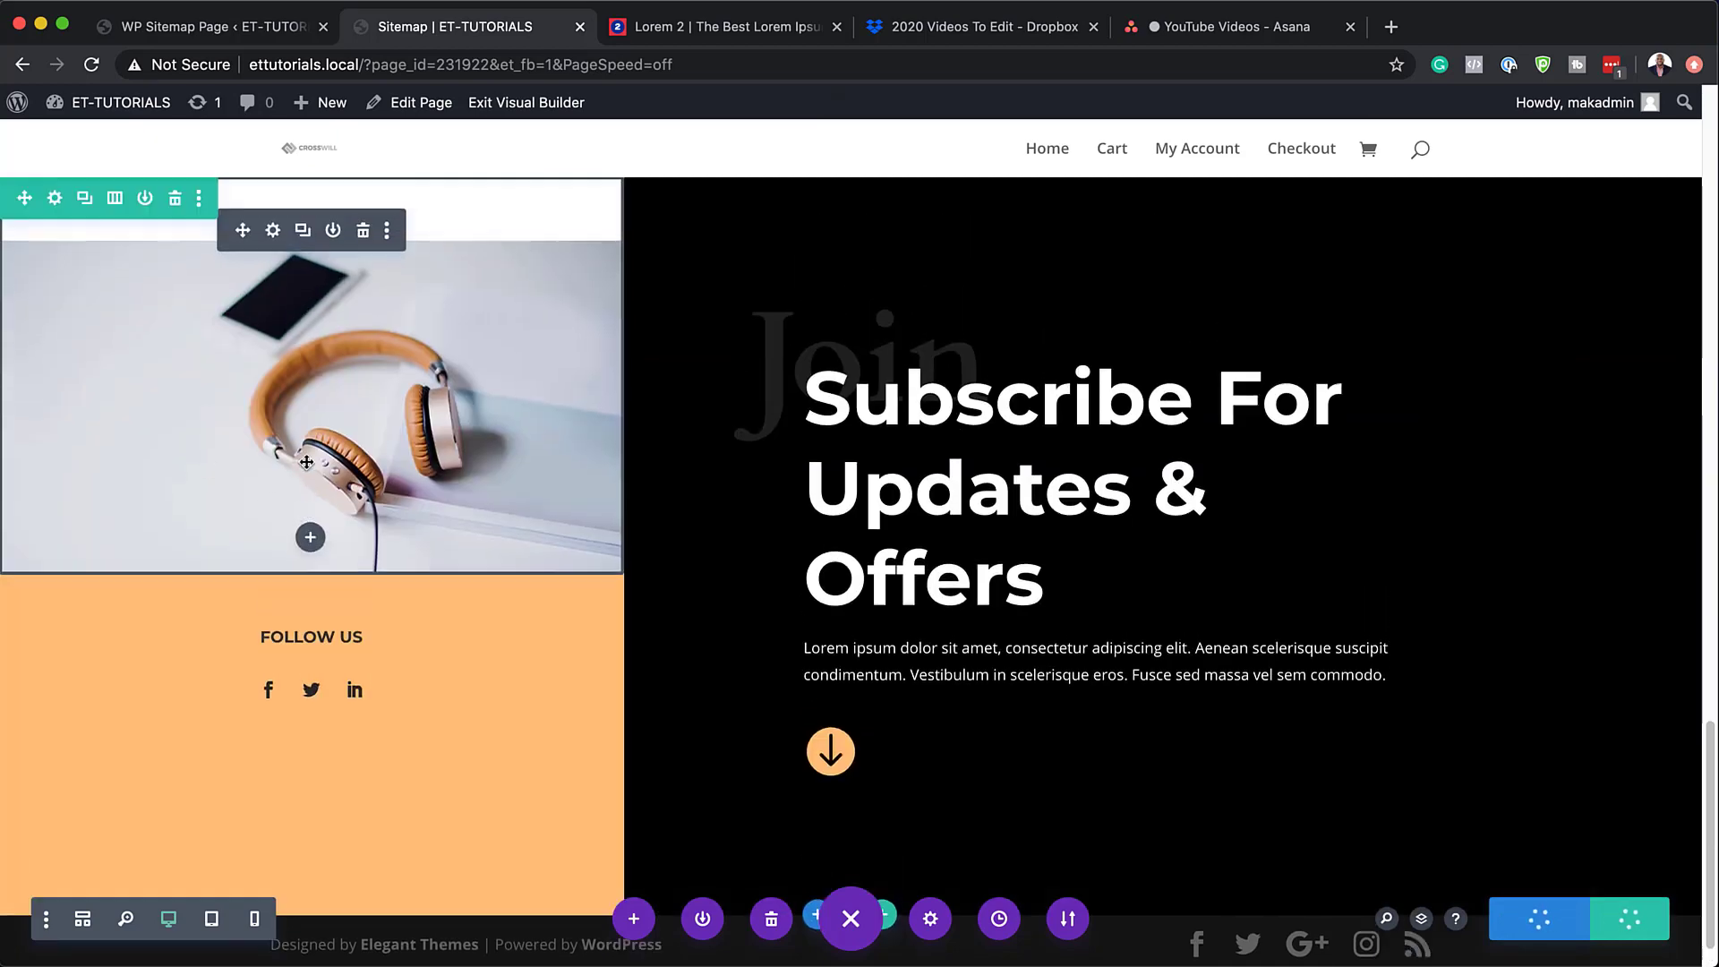
scroll(306, 462, "up", 8)
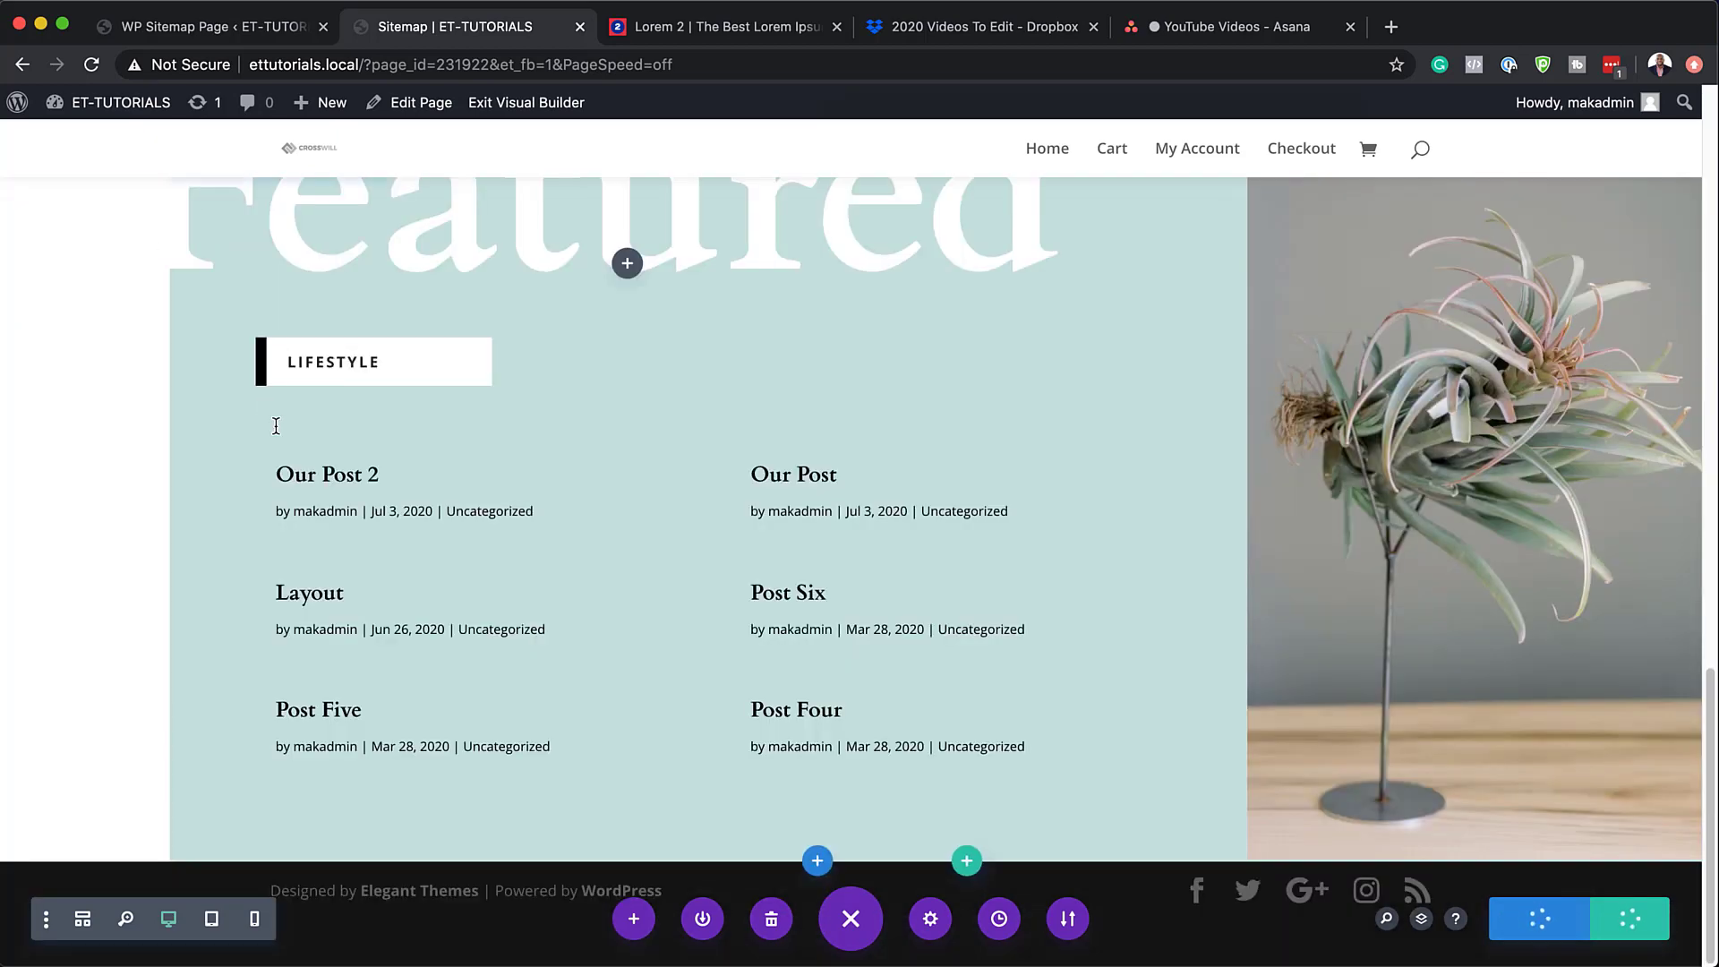
scroll(276, 426, "up", 3)
scroll(279, 421, "up", 6)
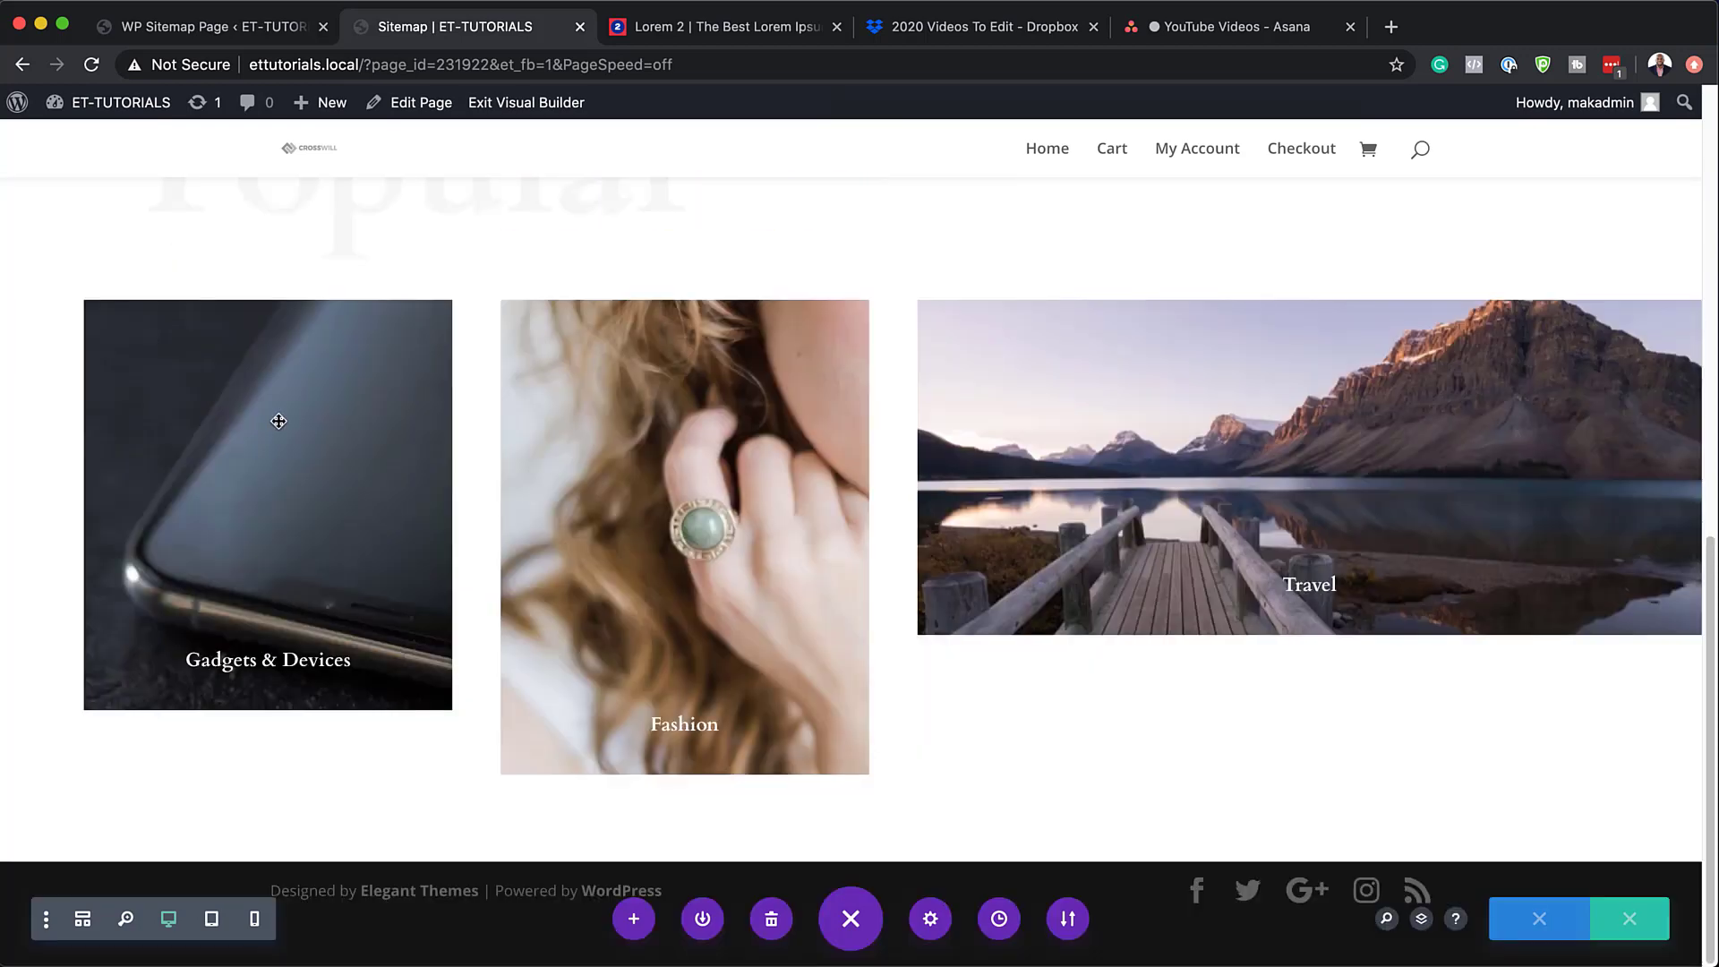
scroll(277, 424, "up", 5)
scroll(211, 426, "up", 2)
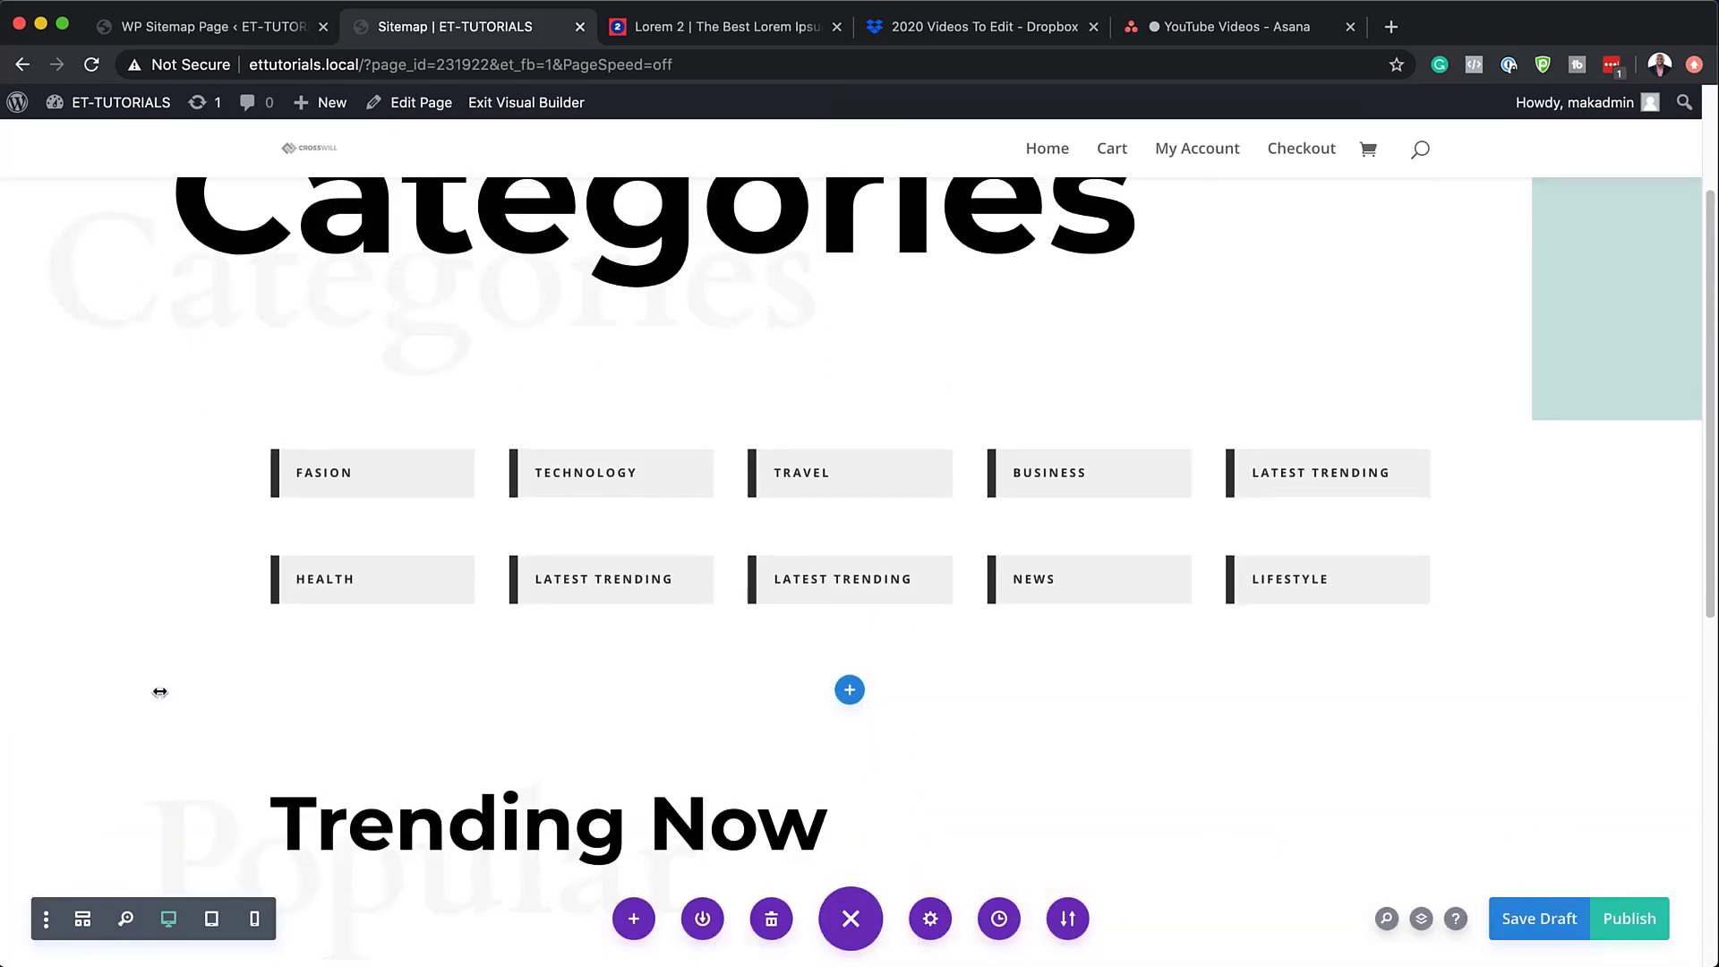
left_click(146, 716)
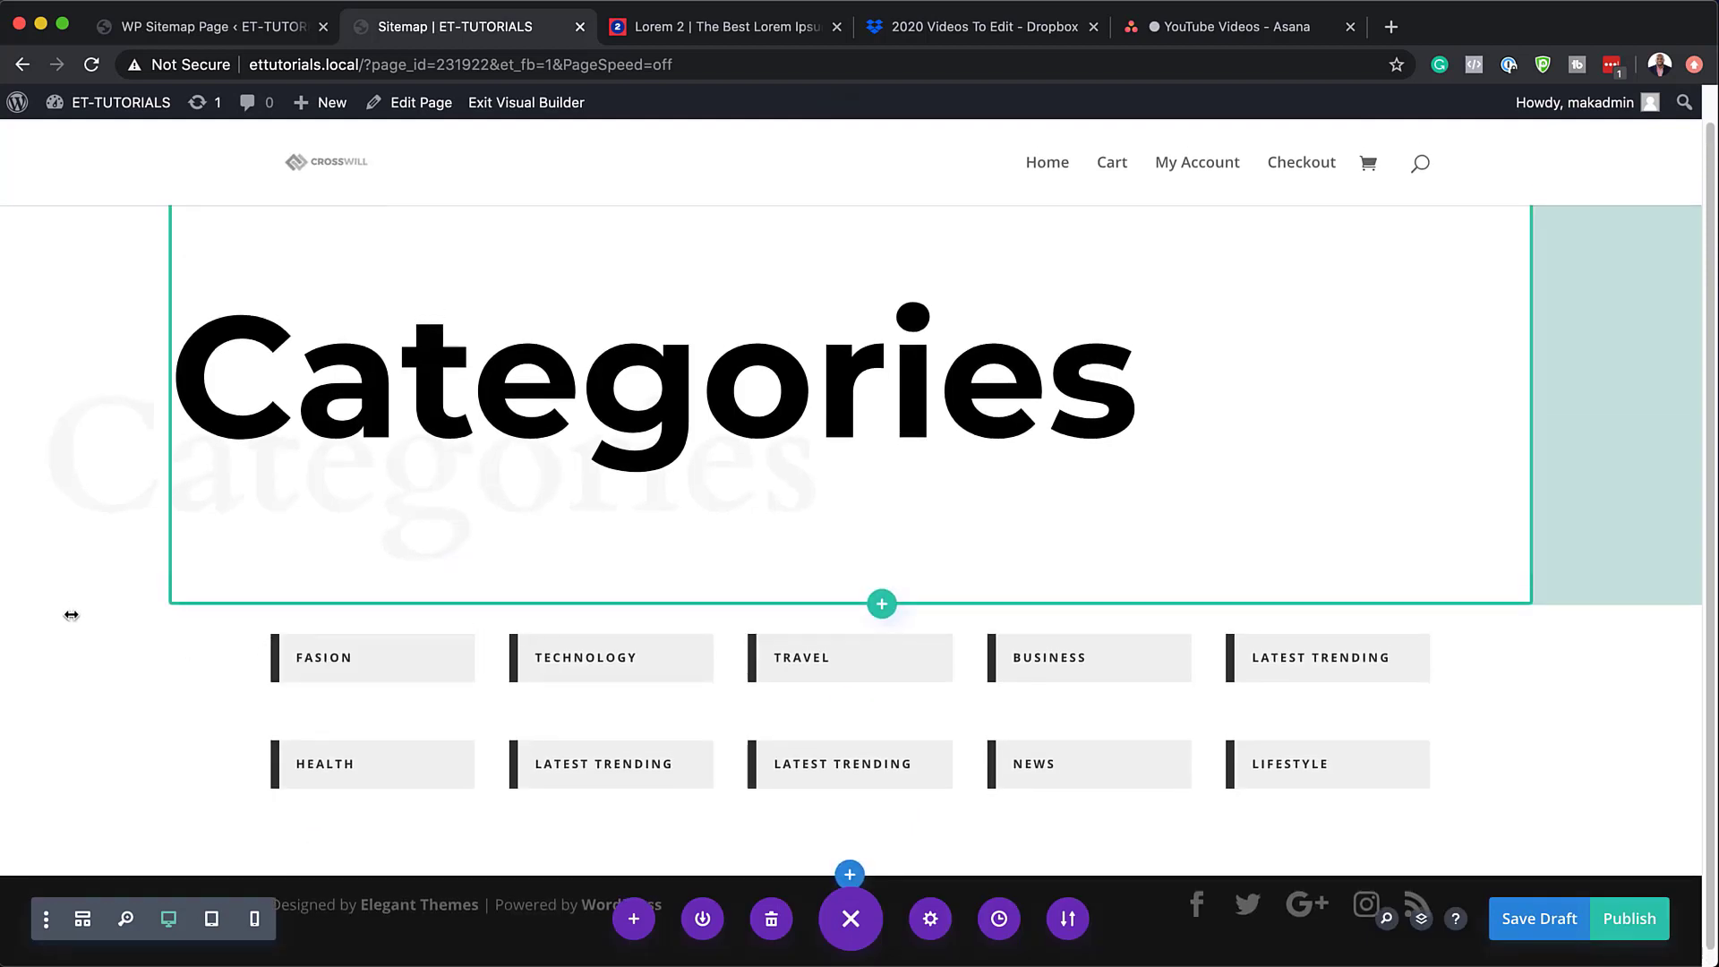
left_click(616, 588)
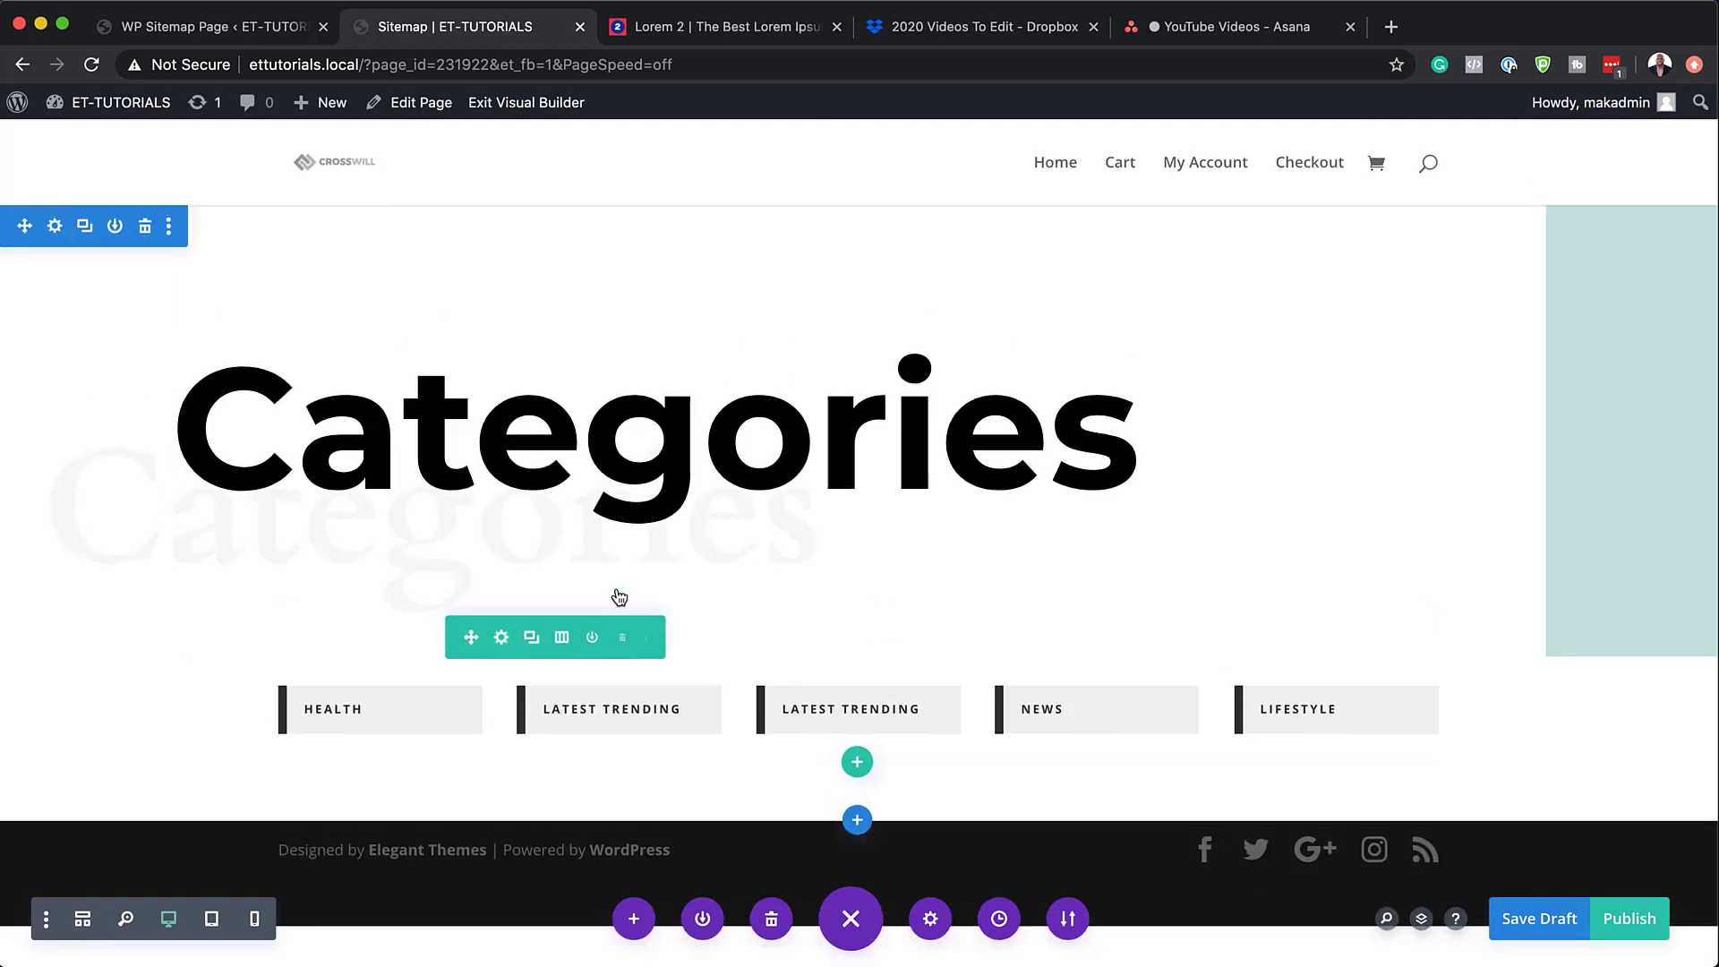
left_click(622, 637)
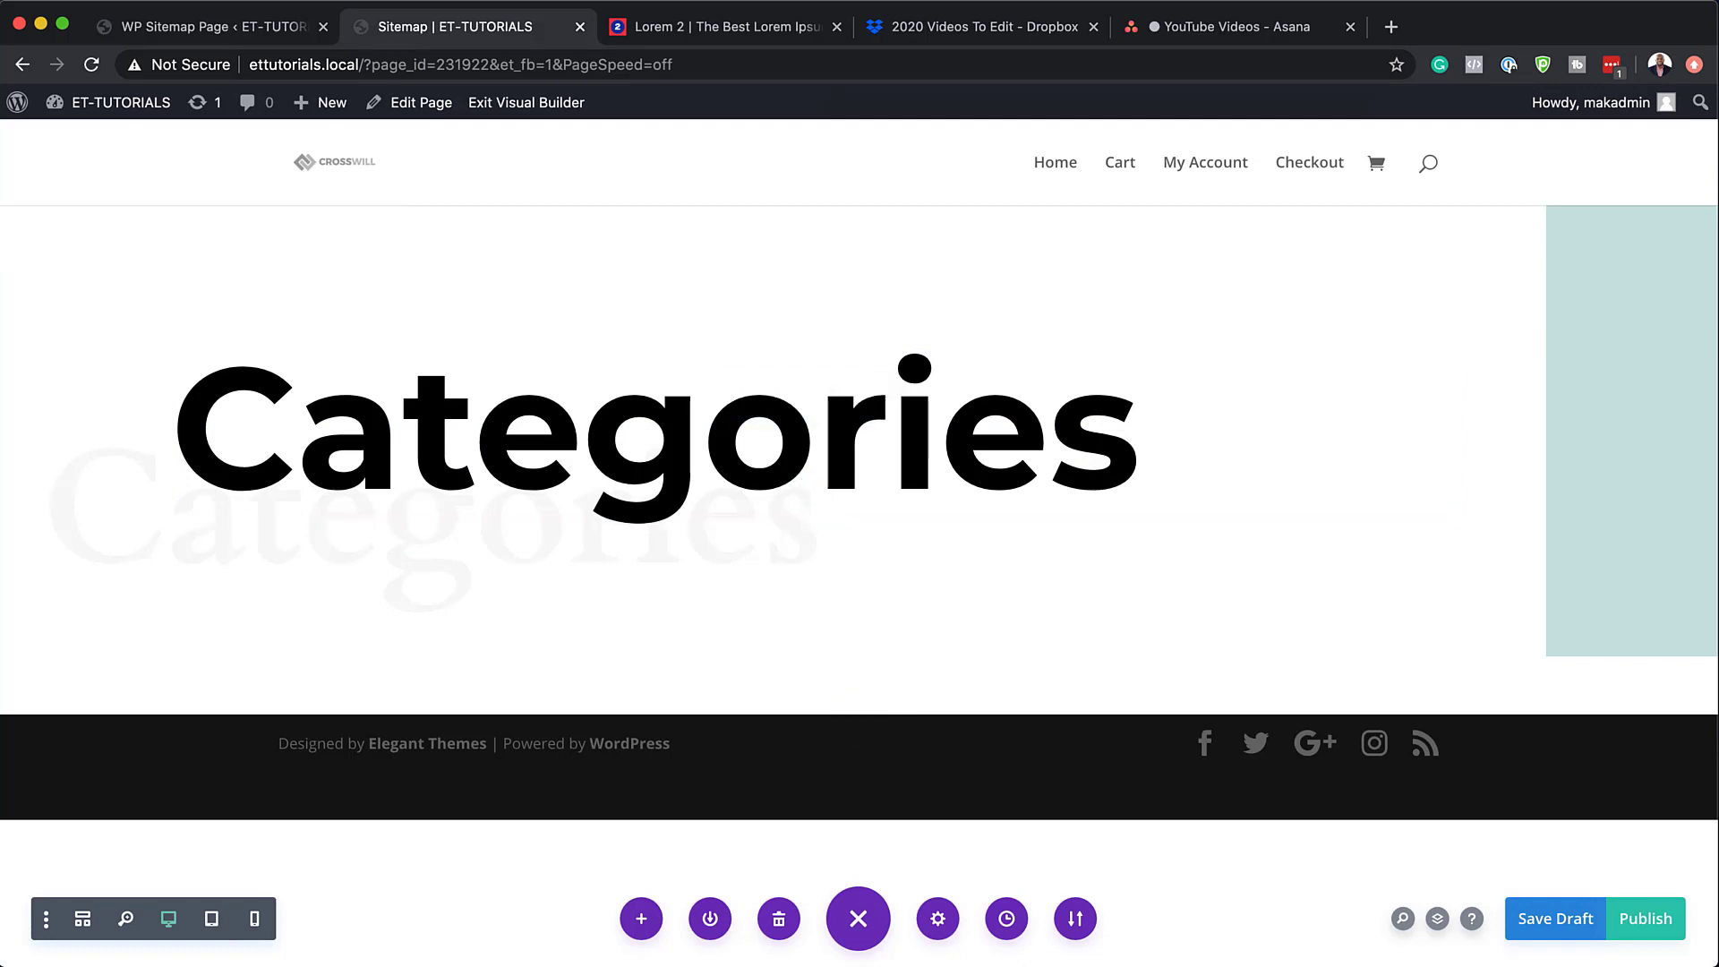
- Add a regular section with a single-column row below the Categories heading
left_click(859, 716)
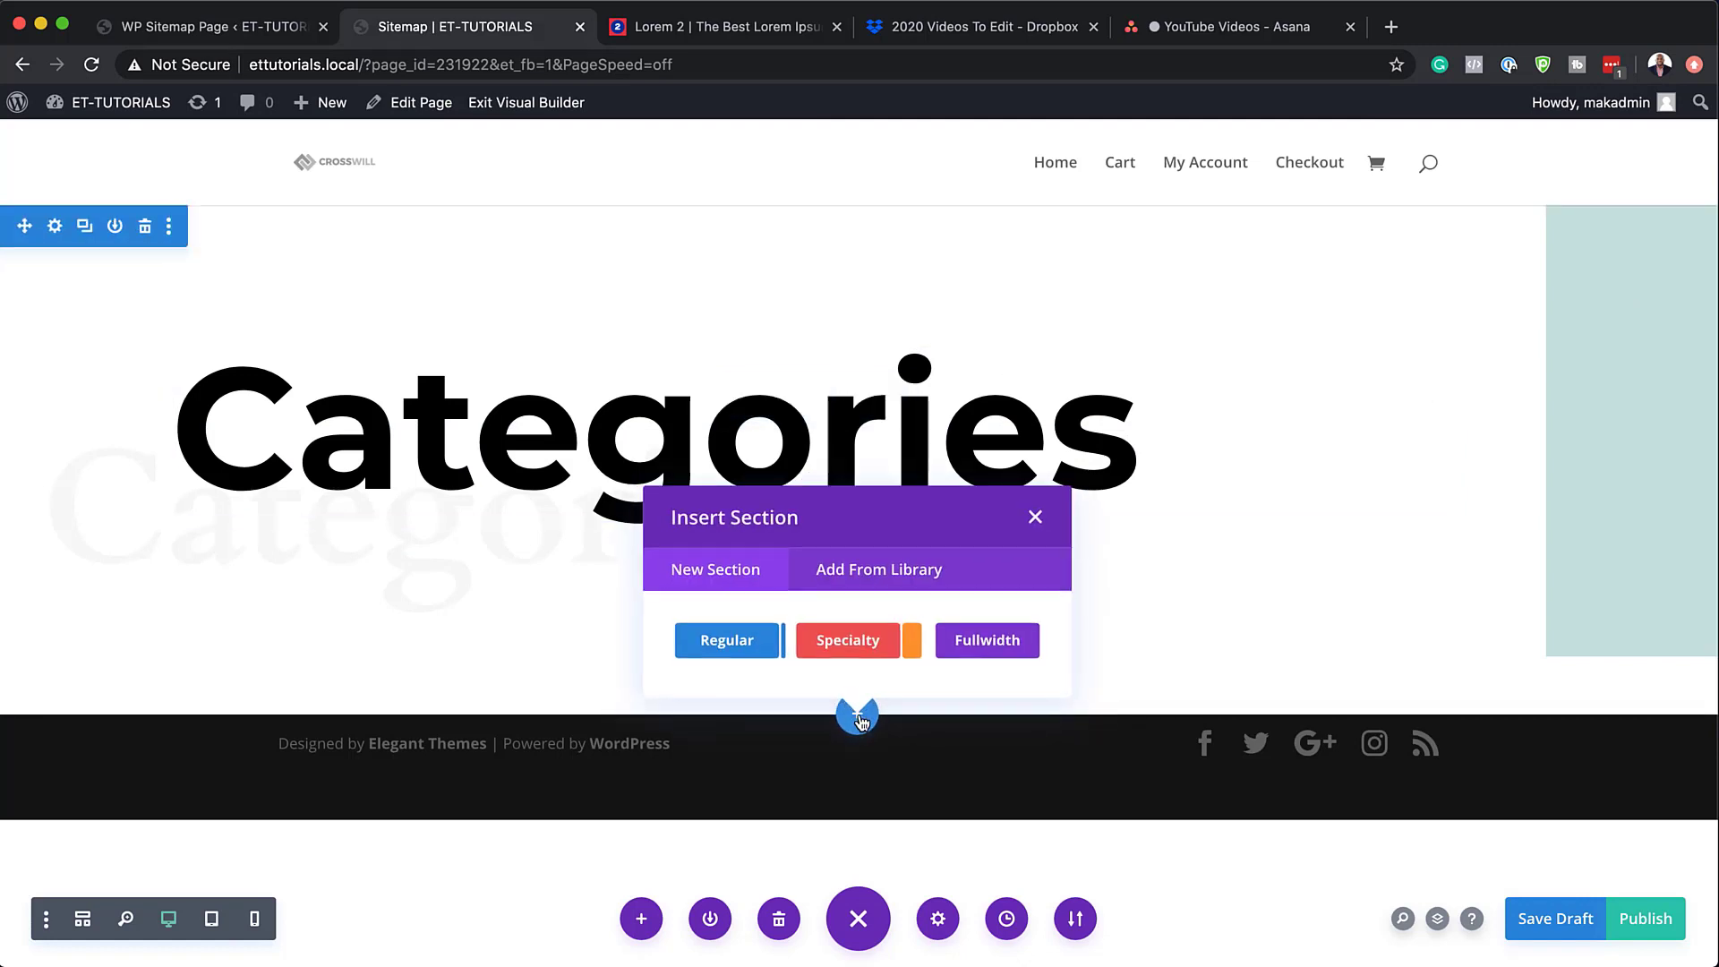
left_click(739, 649)
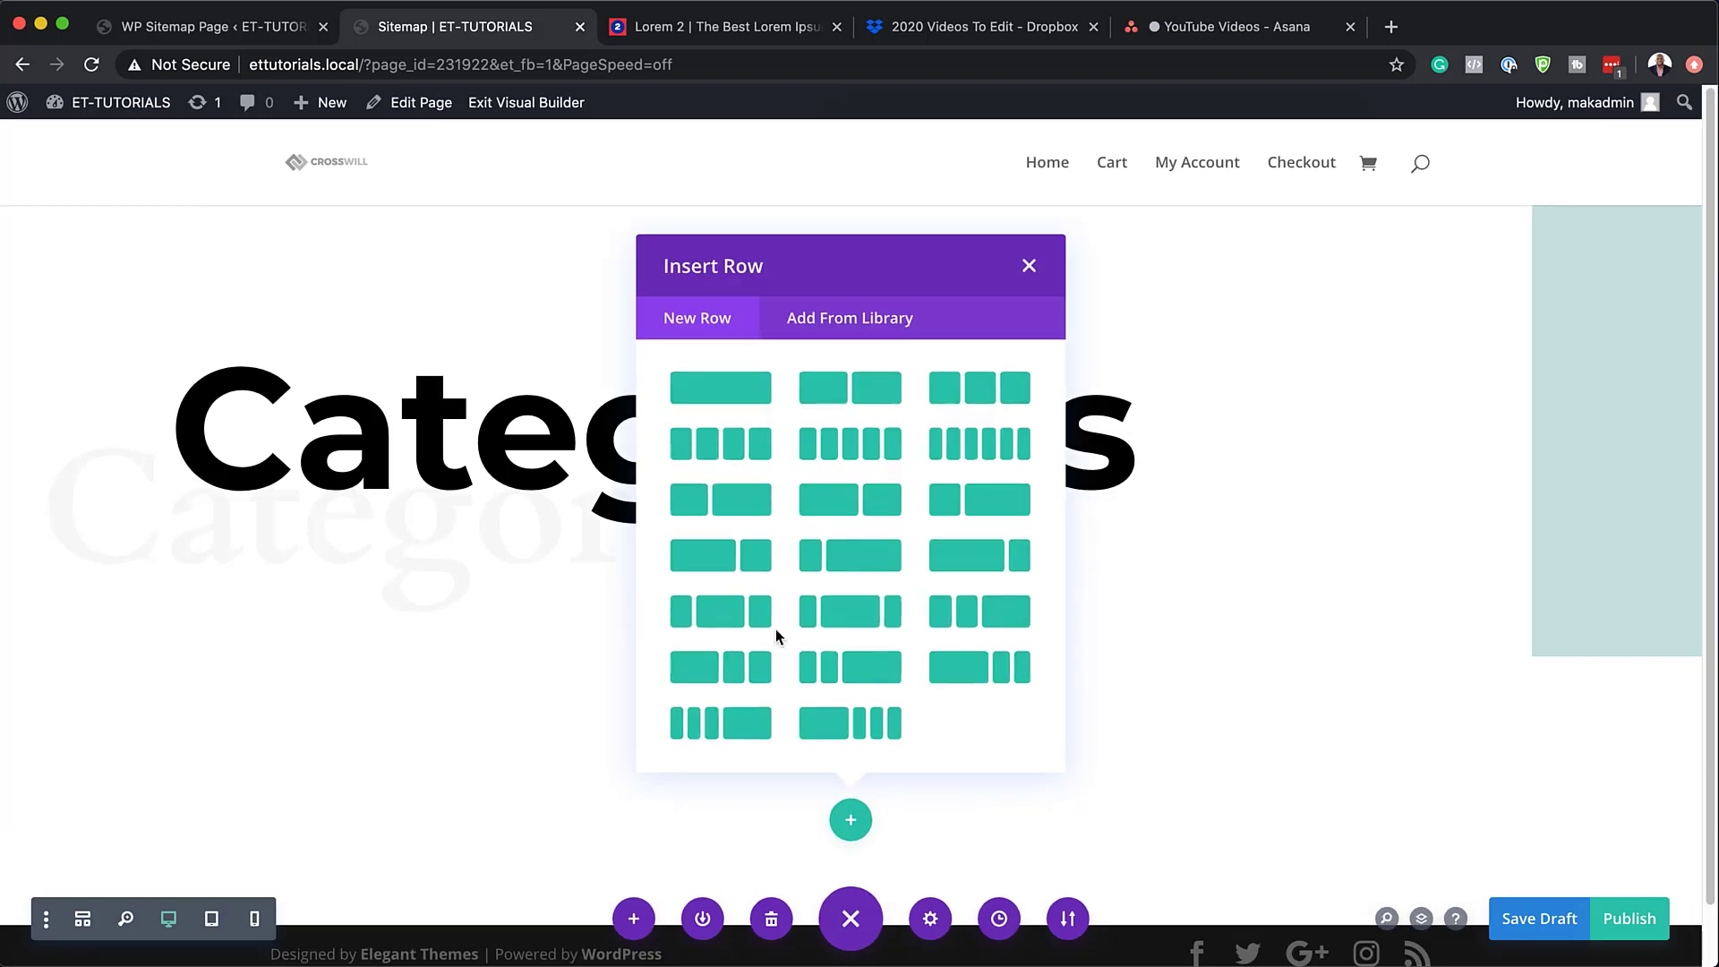
left_click(737, 394)
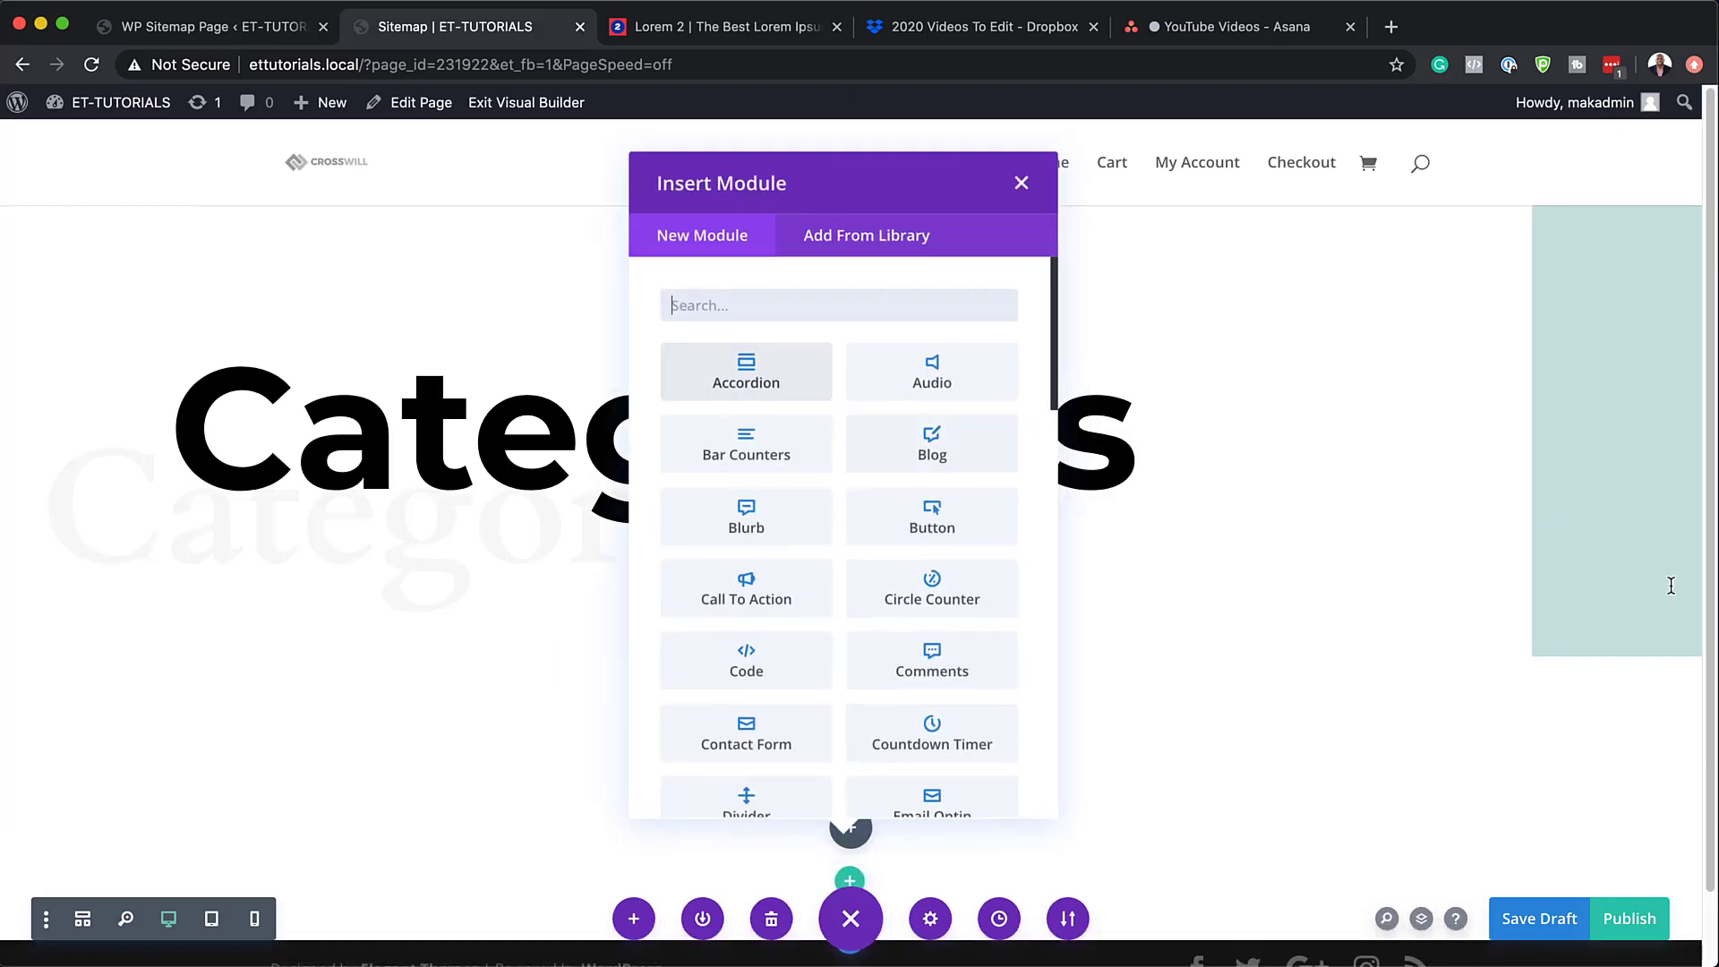
- Add a Text module to the new row by searching the modules for 'text'
left_click(833, 304)
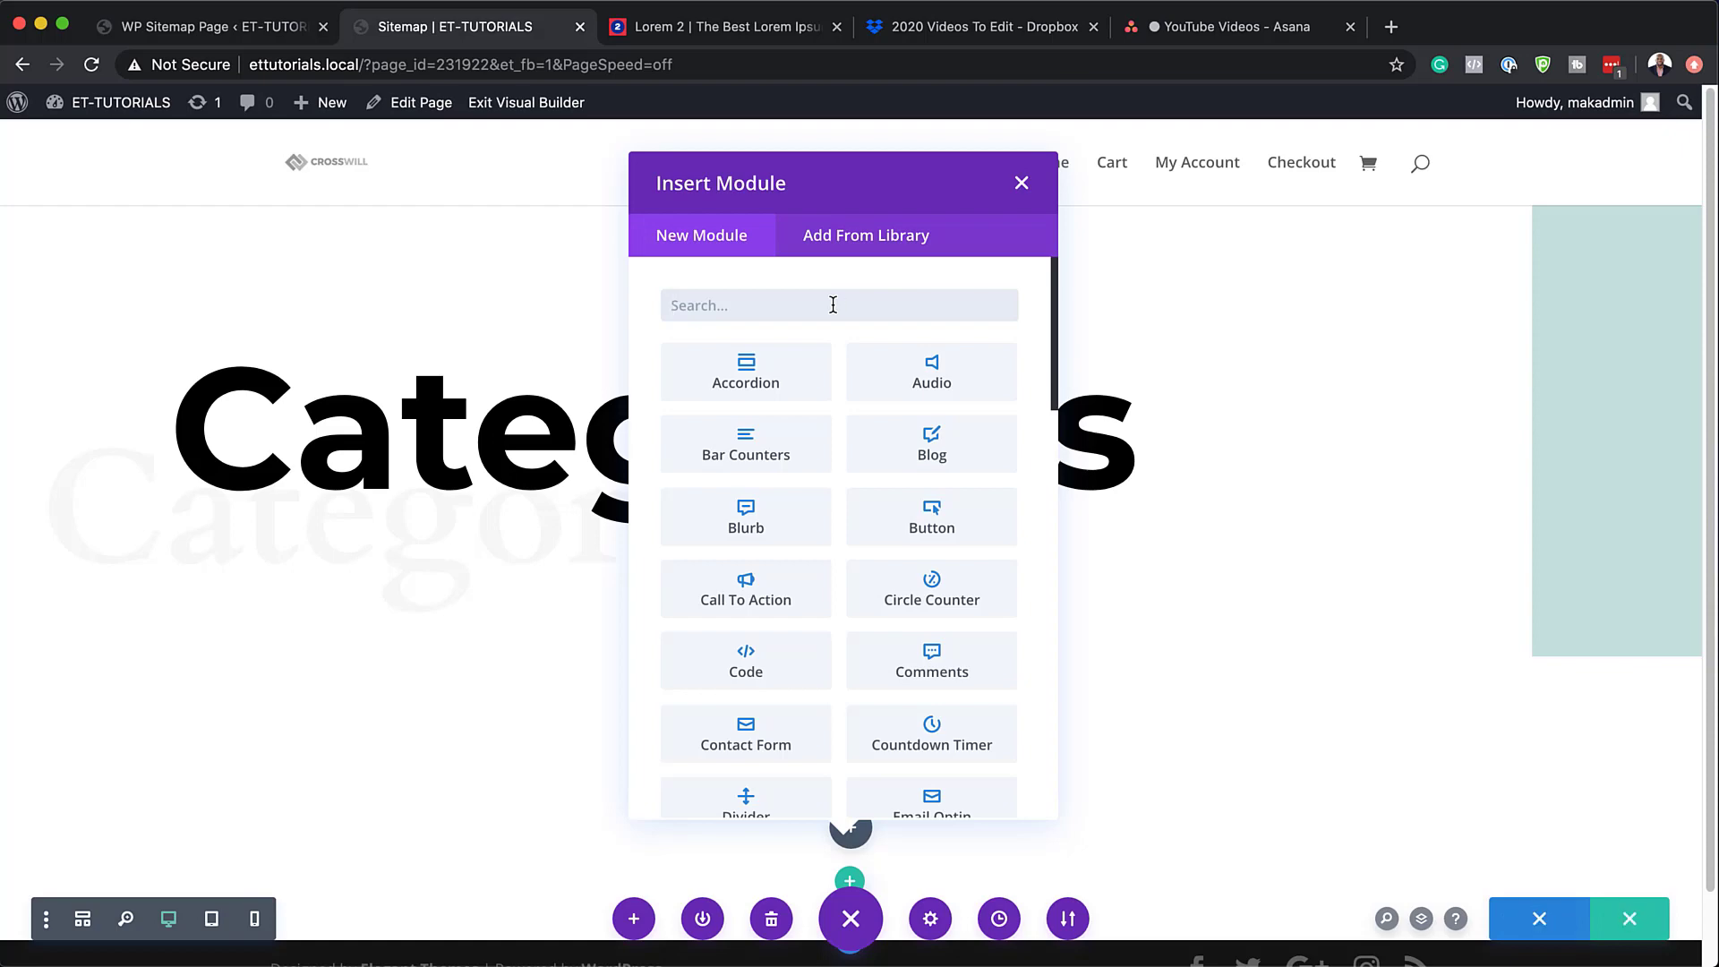
type("text")
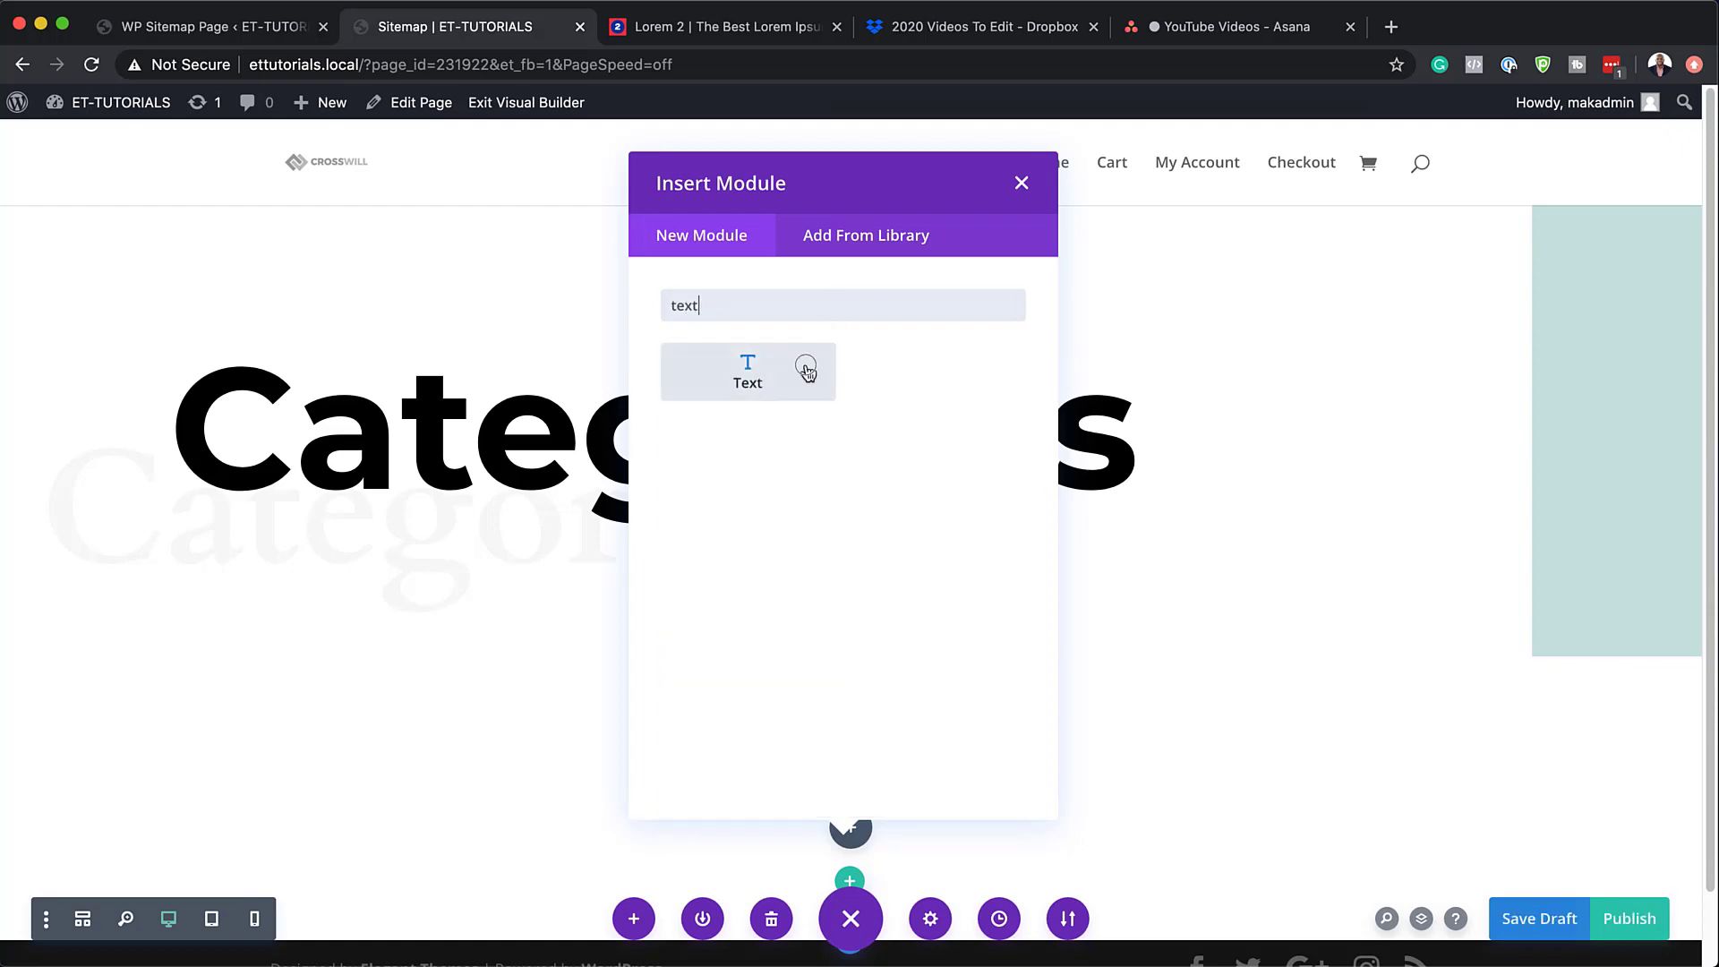
left_click(807, 372)
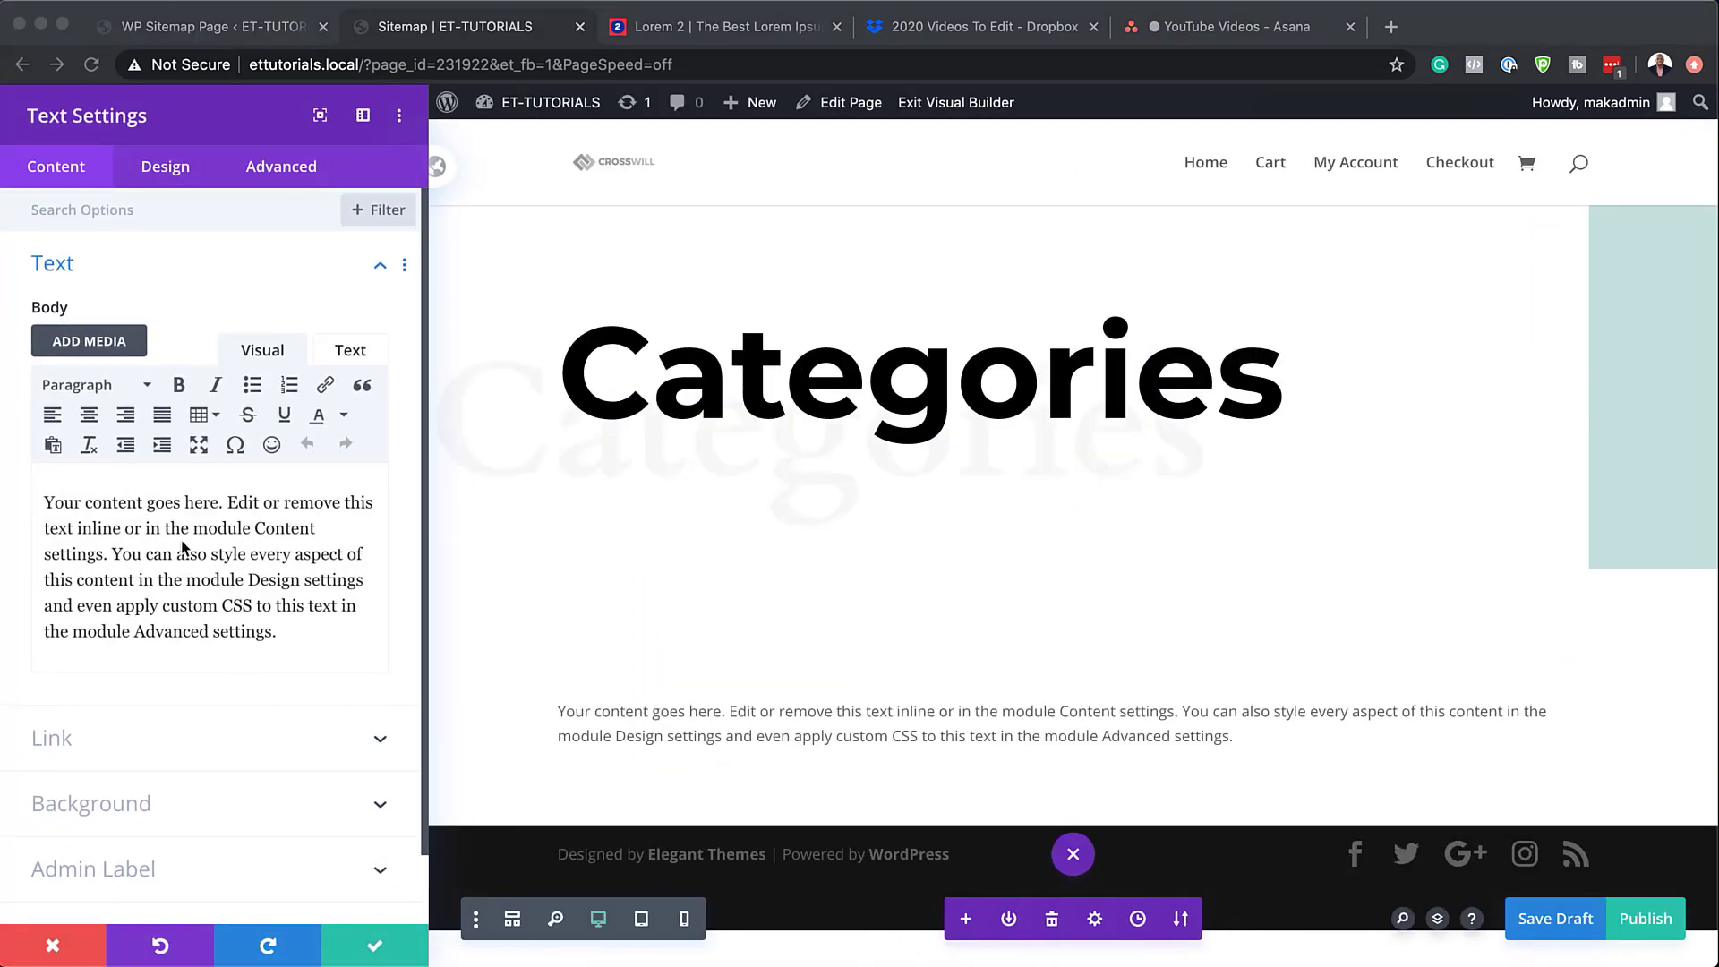
- Replace the placeholder text with 'Pages', format it as Heading 2, and start a new line below
left_click_drag(280, 633, 13, 500)
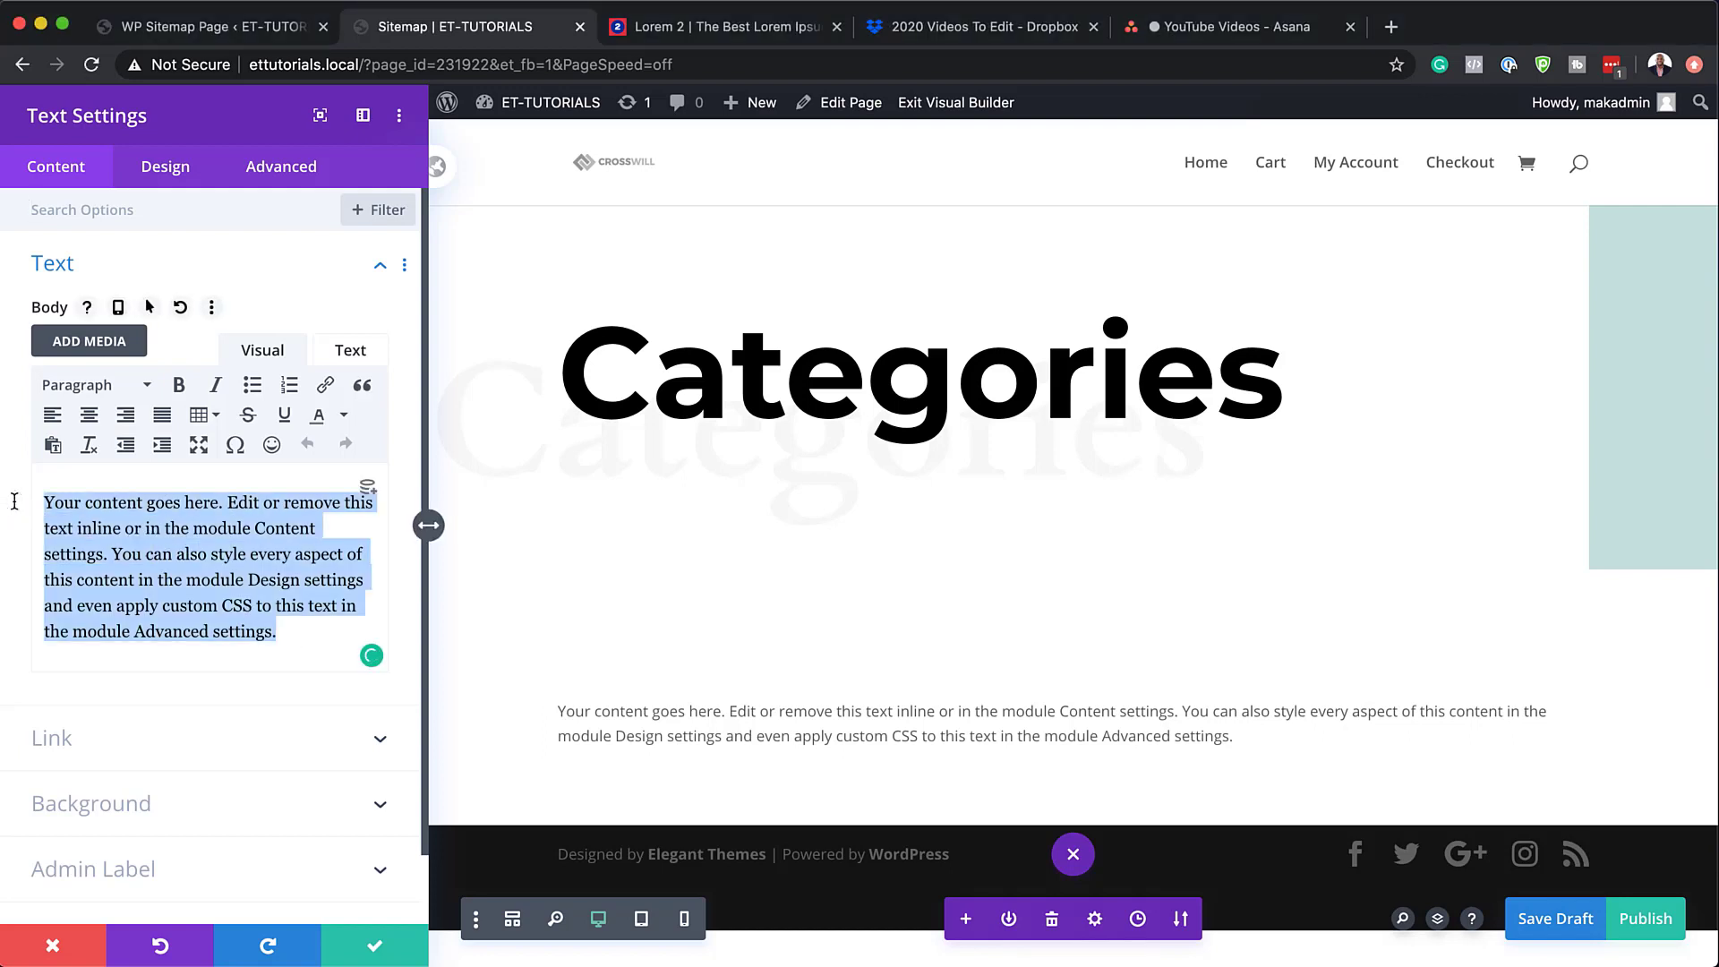
type("Pages")
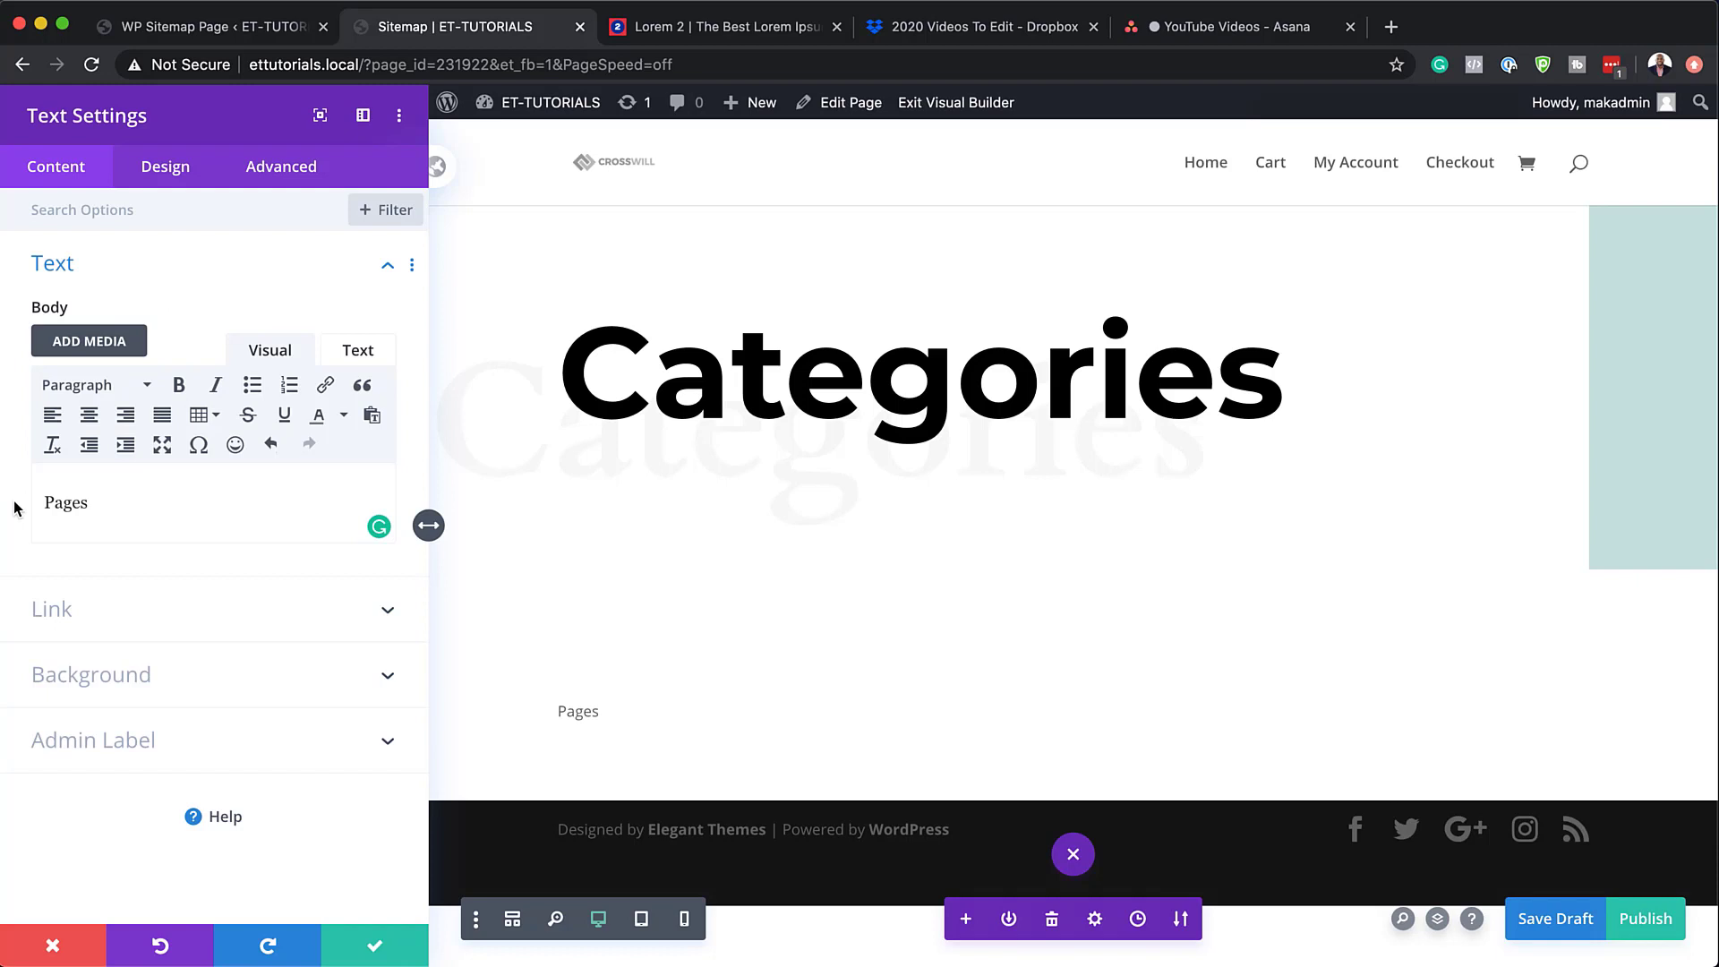
left_click_drag(106, 505, 30, 501)
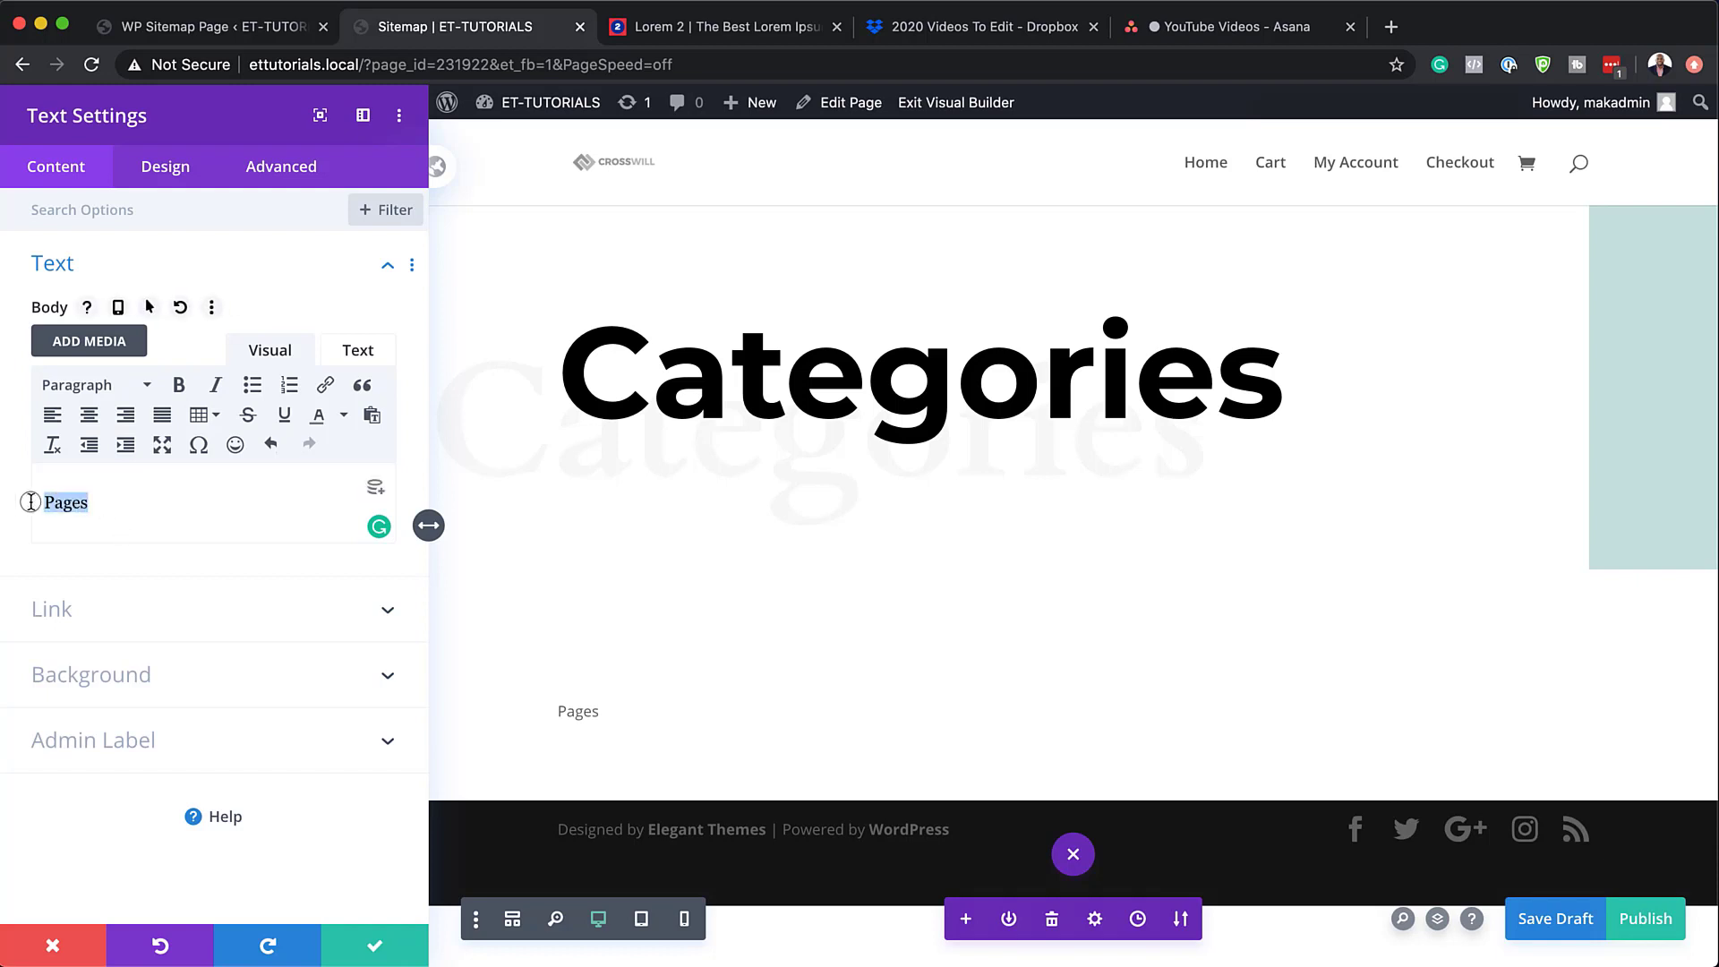
left_click(130, 387)
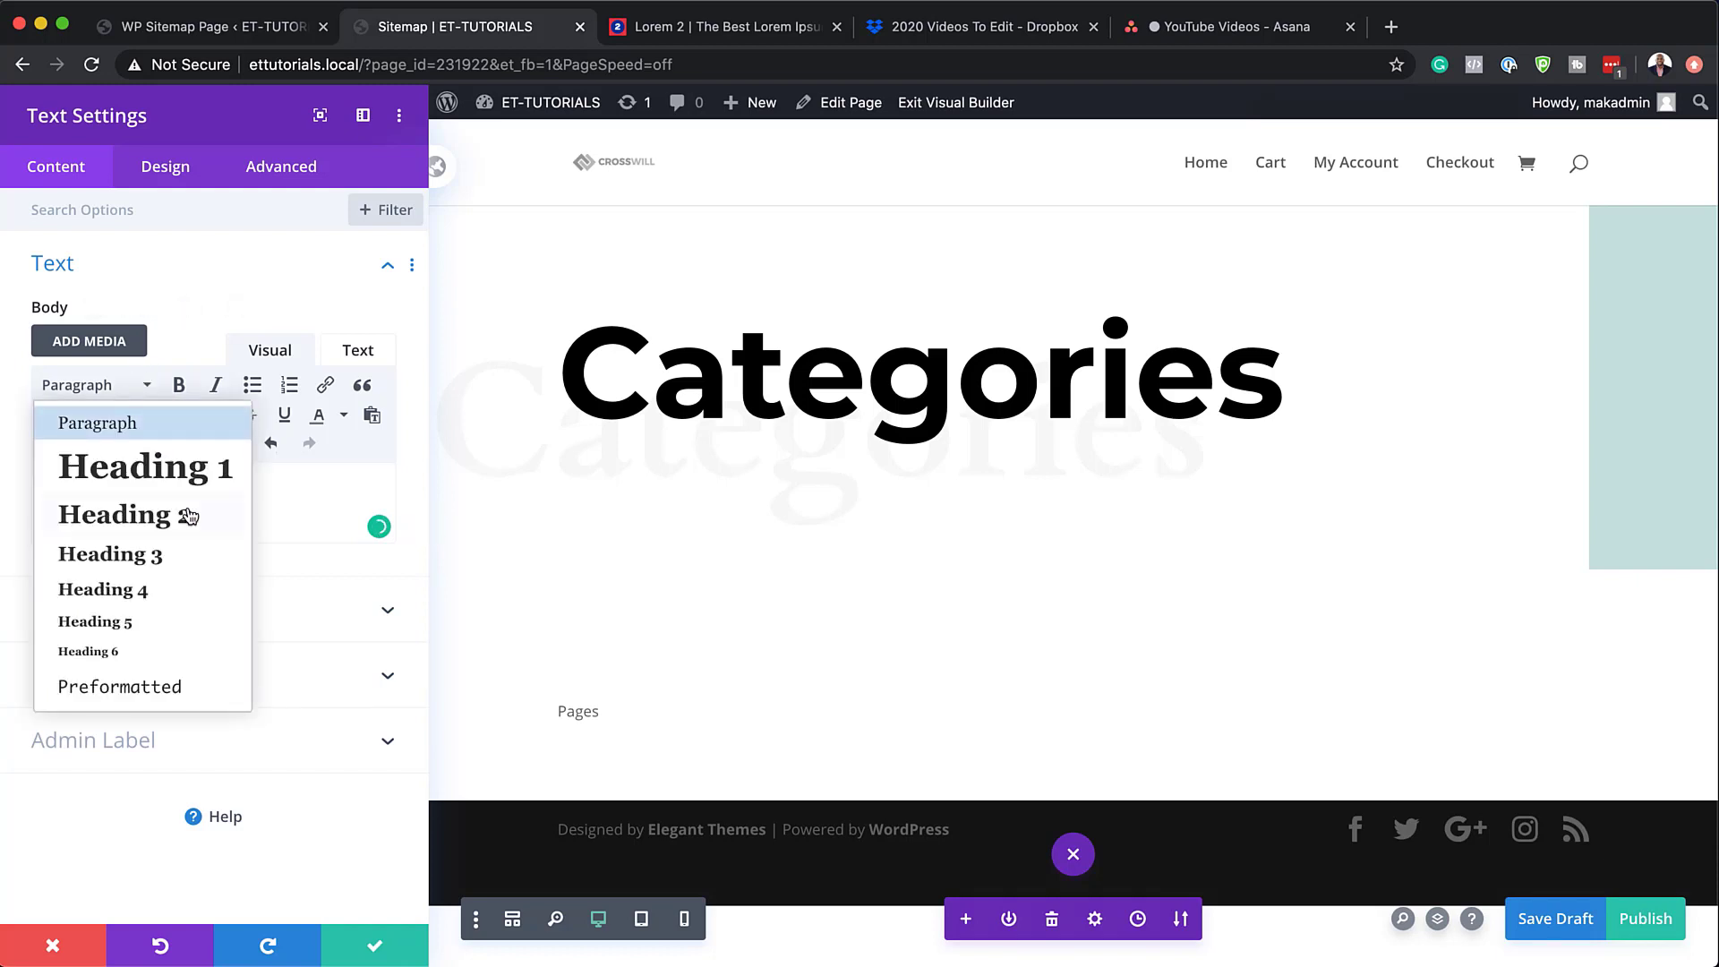
left_click(187, 522)
left_click(156, 517)
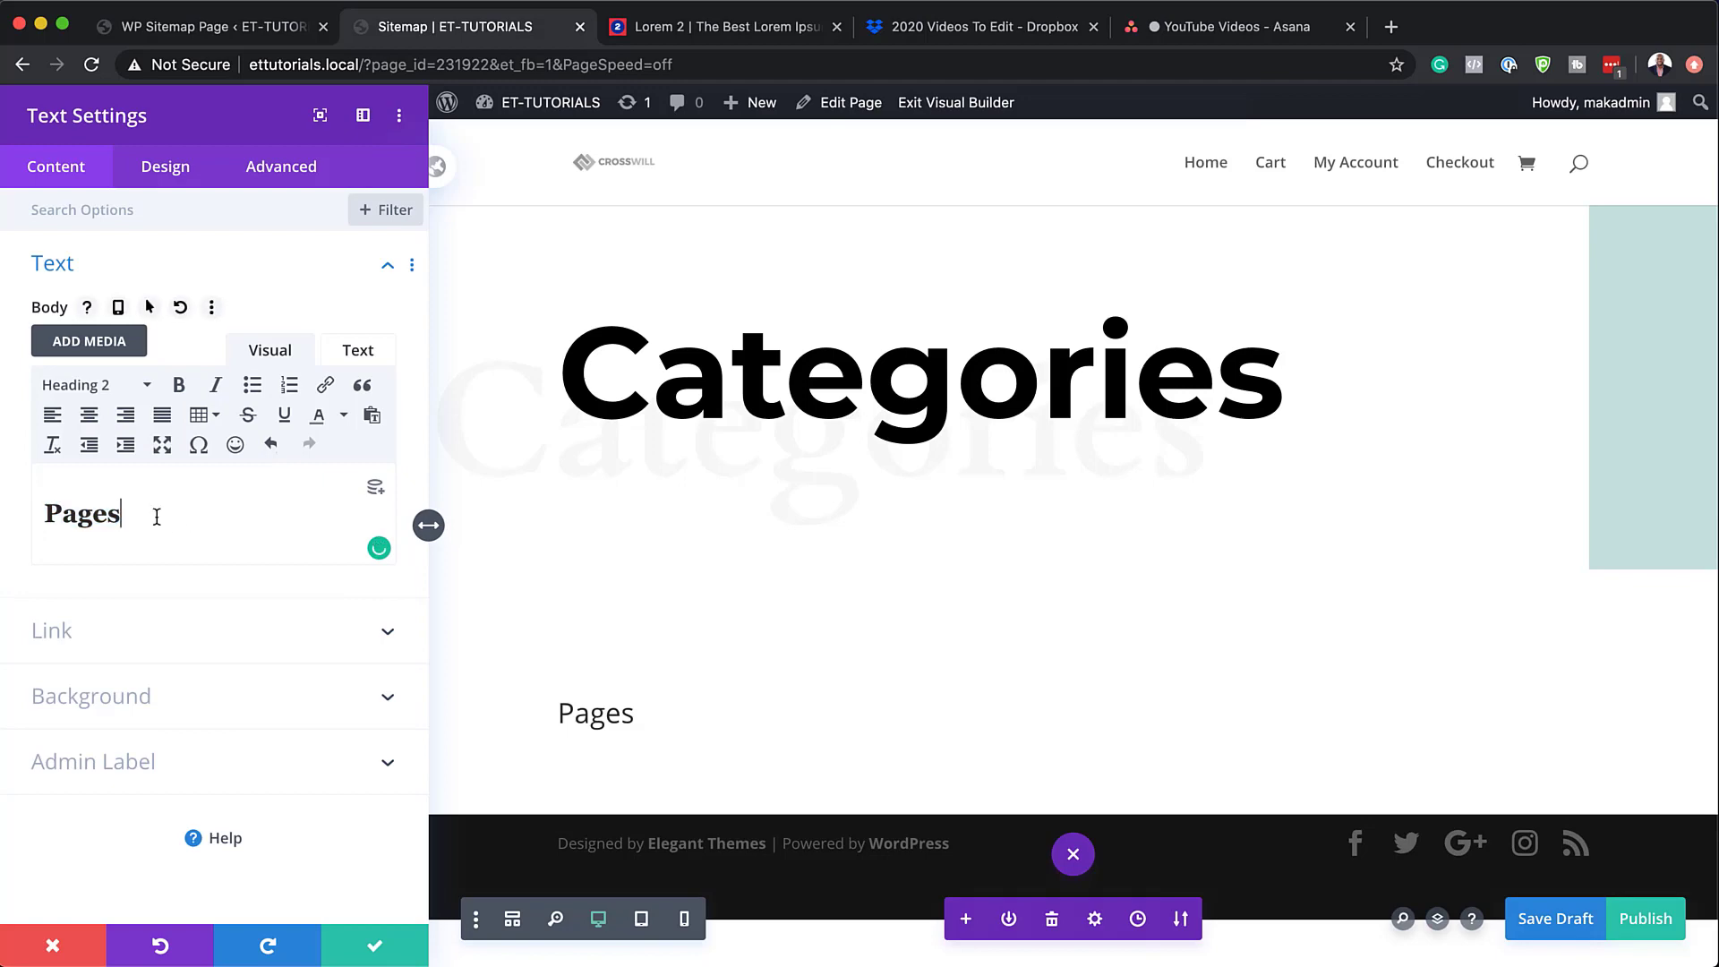
key("Return")
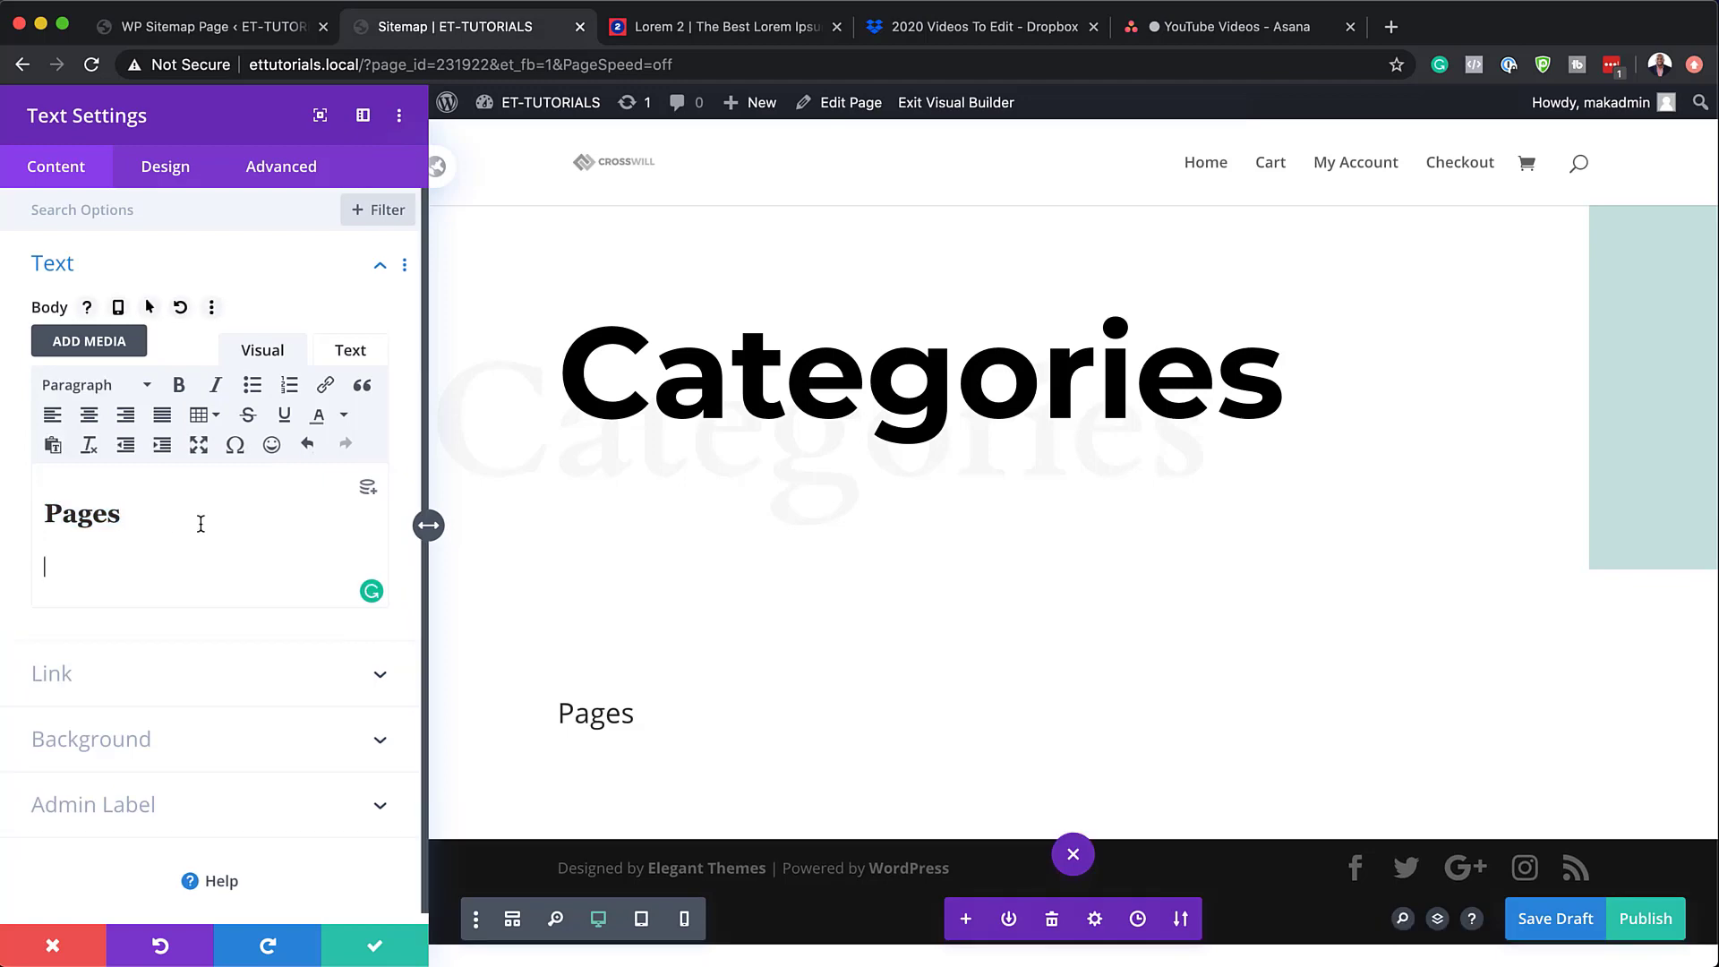
- Paste the pages-only [wp_sitemap_page] shortcode from the plugin instructions onto the line below 'Pages'
left_click(220, 29)
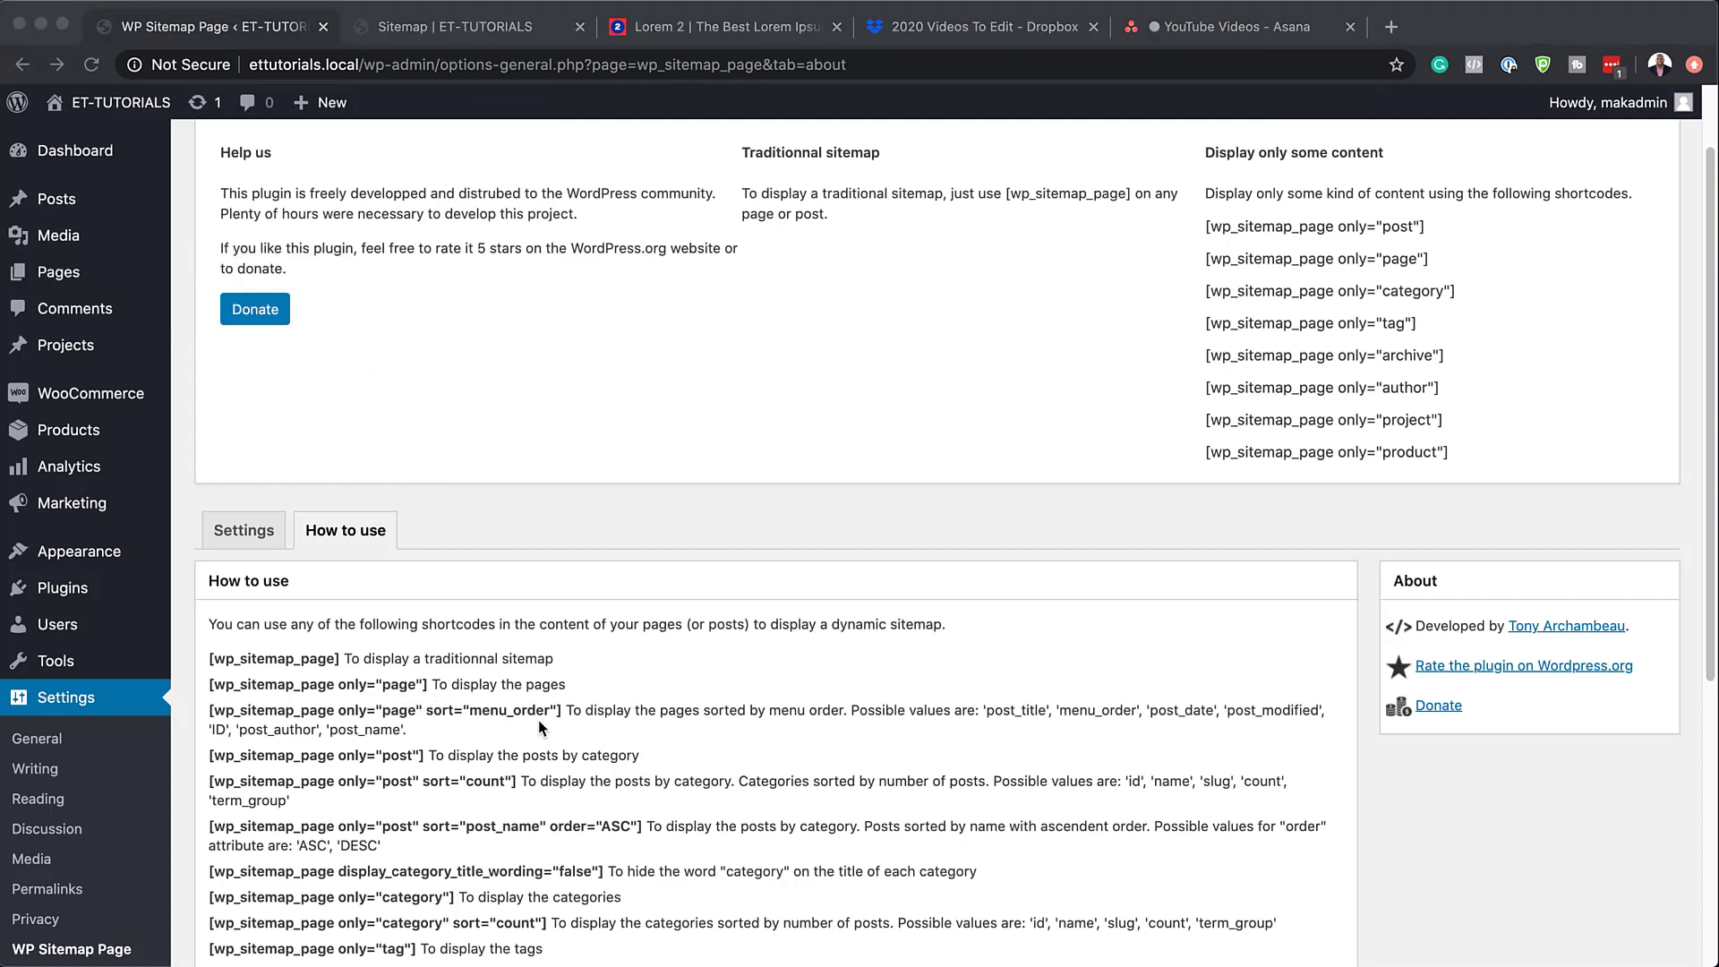
left_click(464, 29)
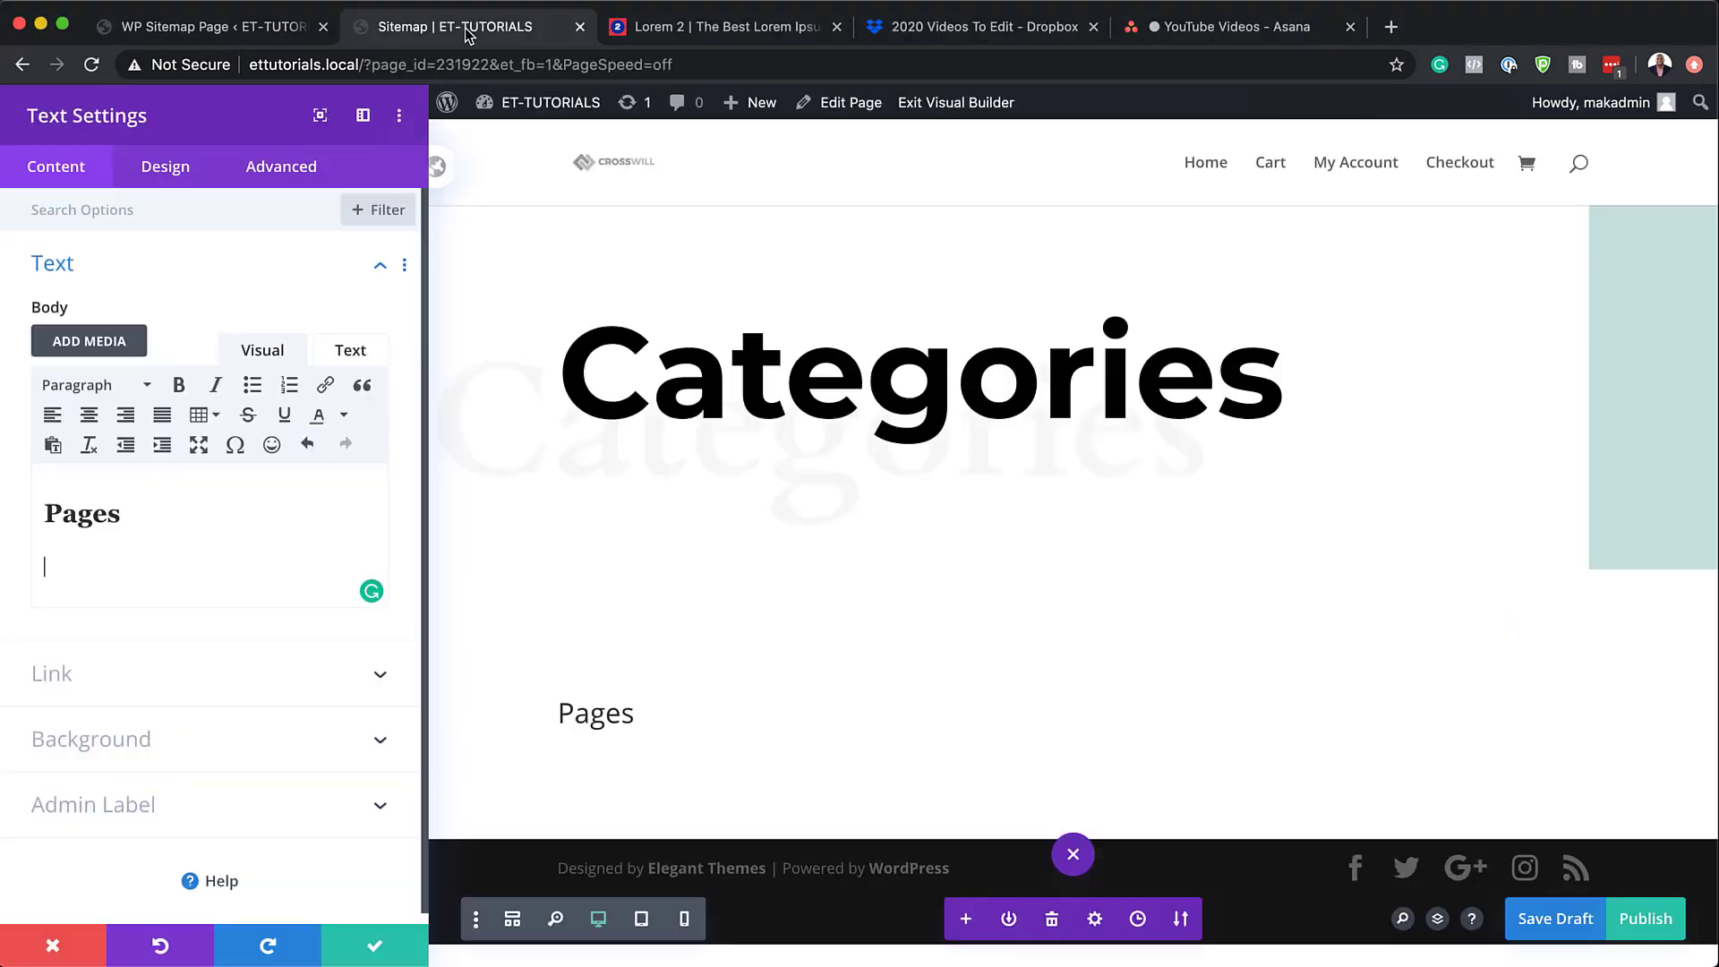
left_click(144, 562)
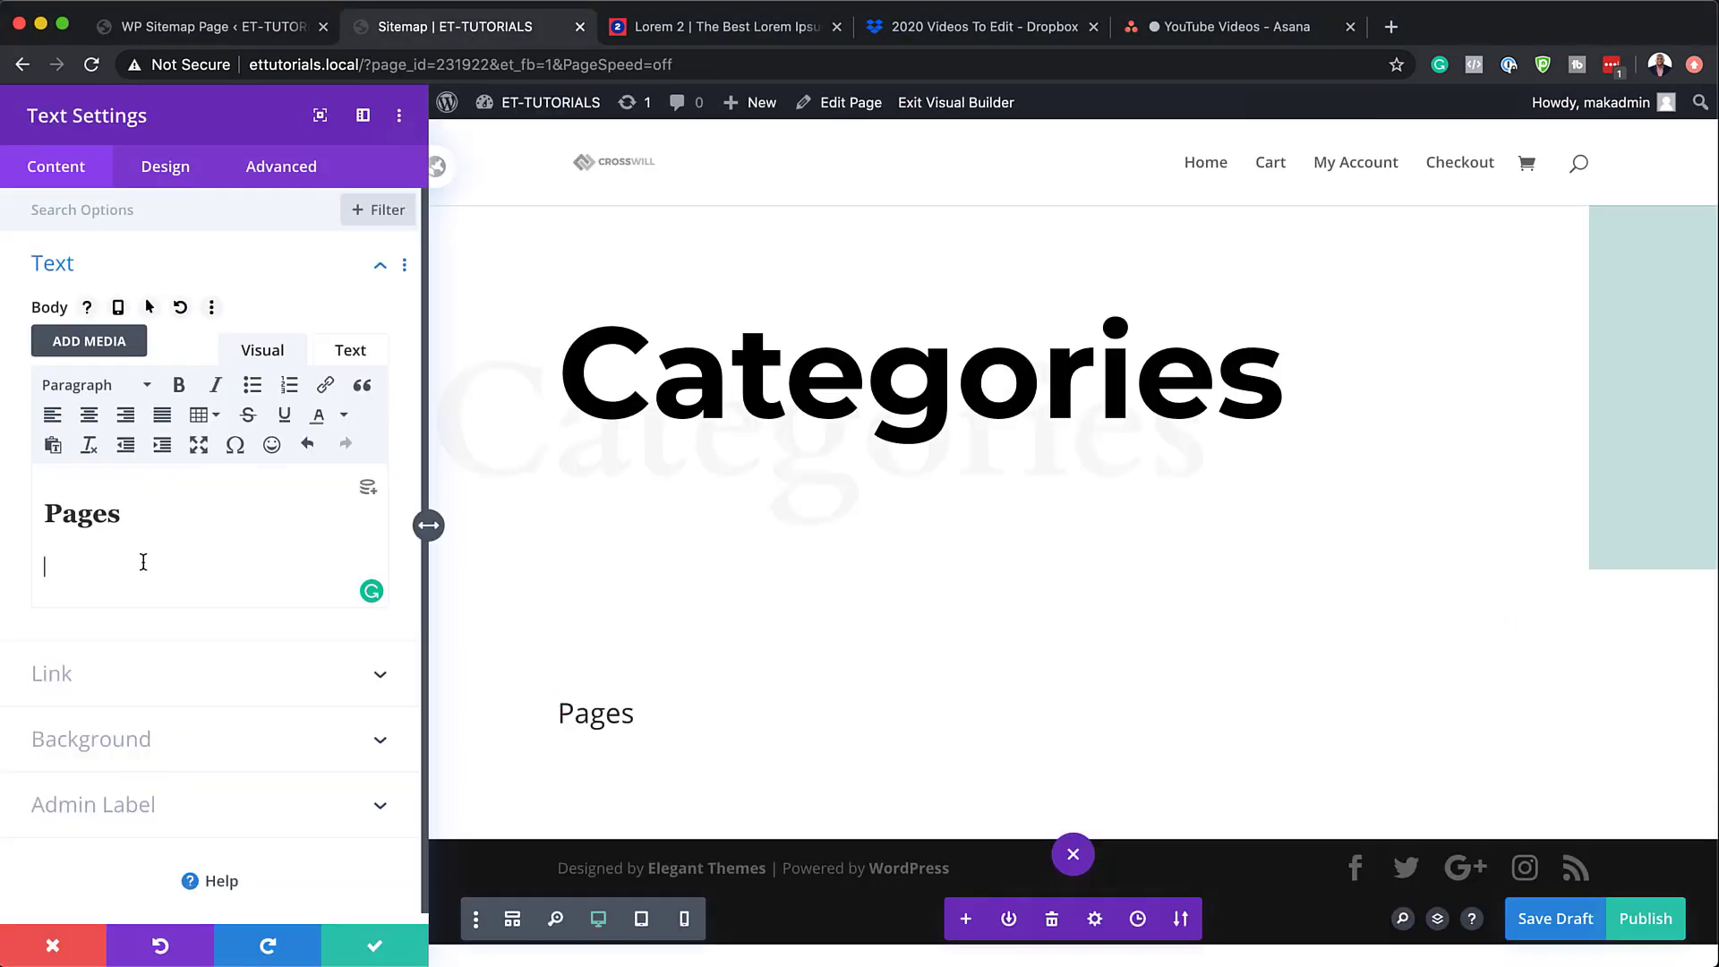
type("[wp_sitemap_page only=\"page\" display_title=\"false\"]")
left_click(150, 176)
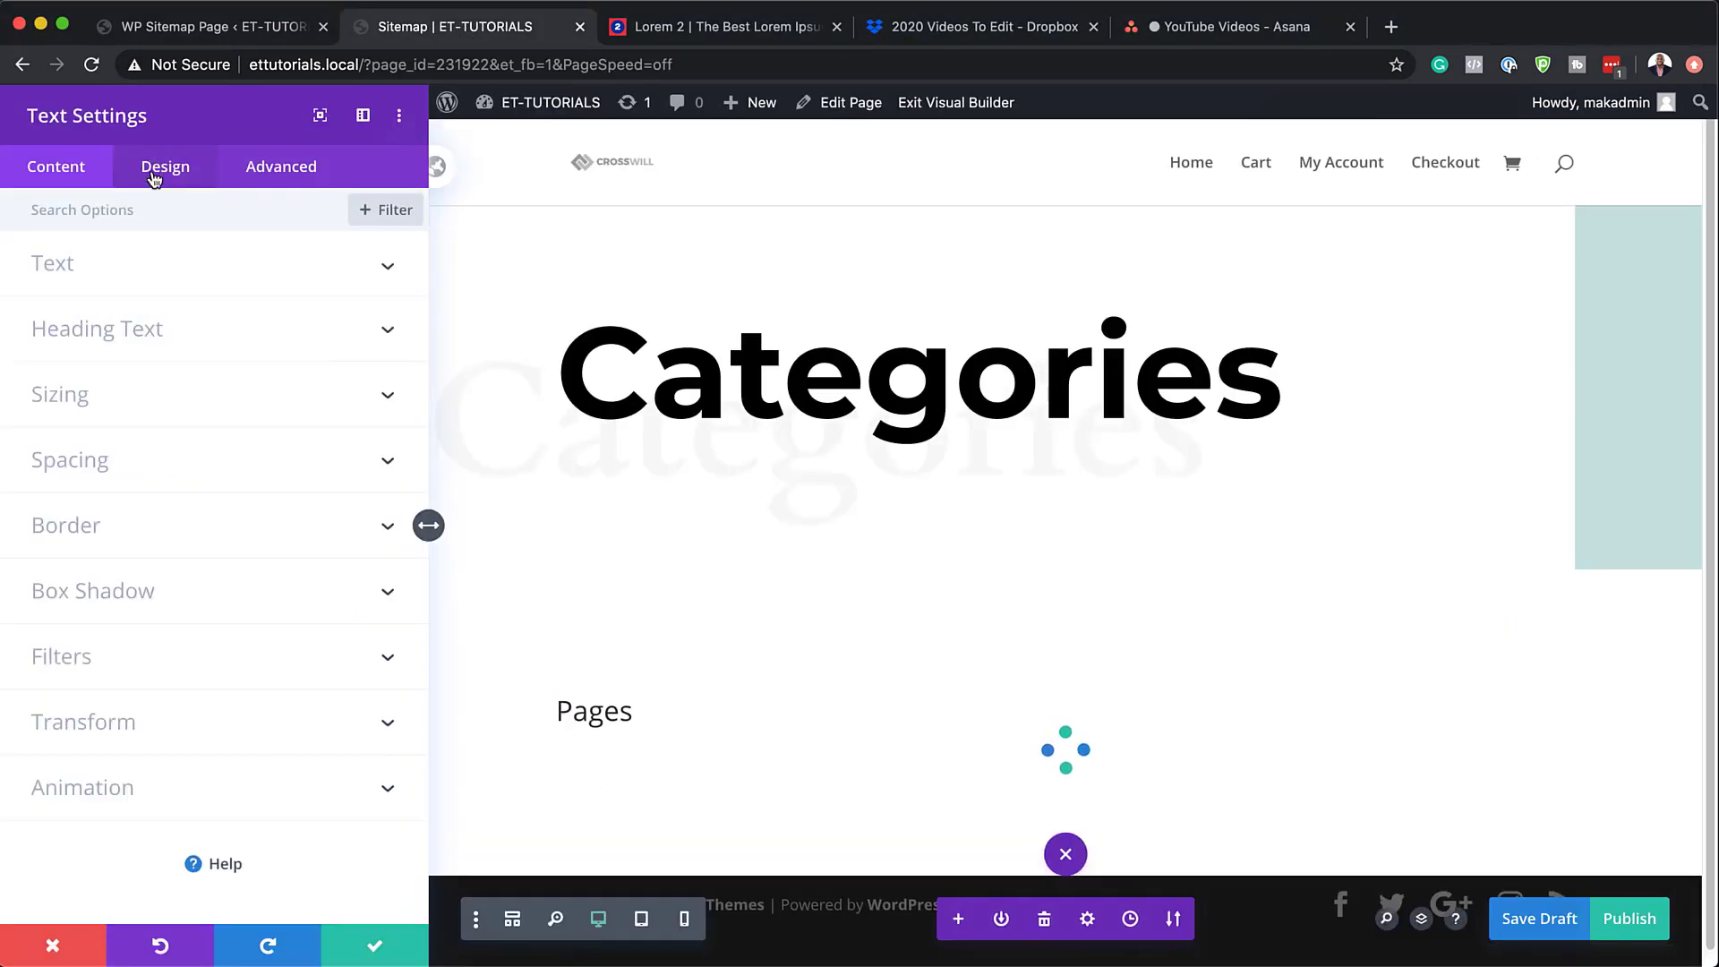
- Set the module's text font to Montserrat with Bold weight and underline style
left_click(64, 273)
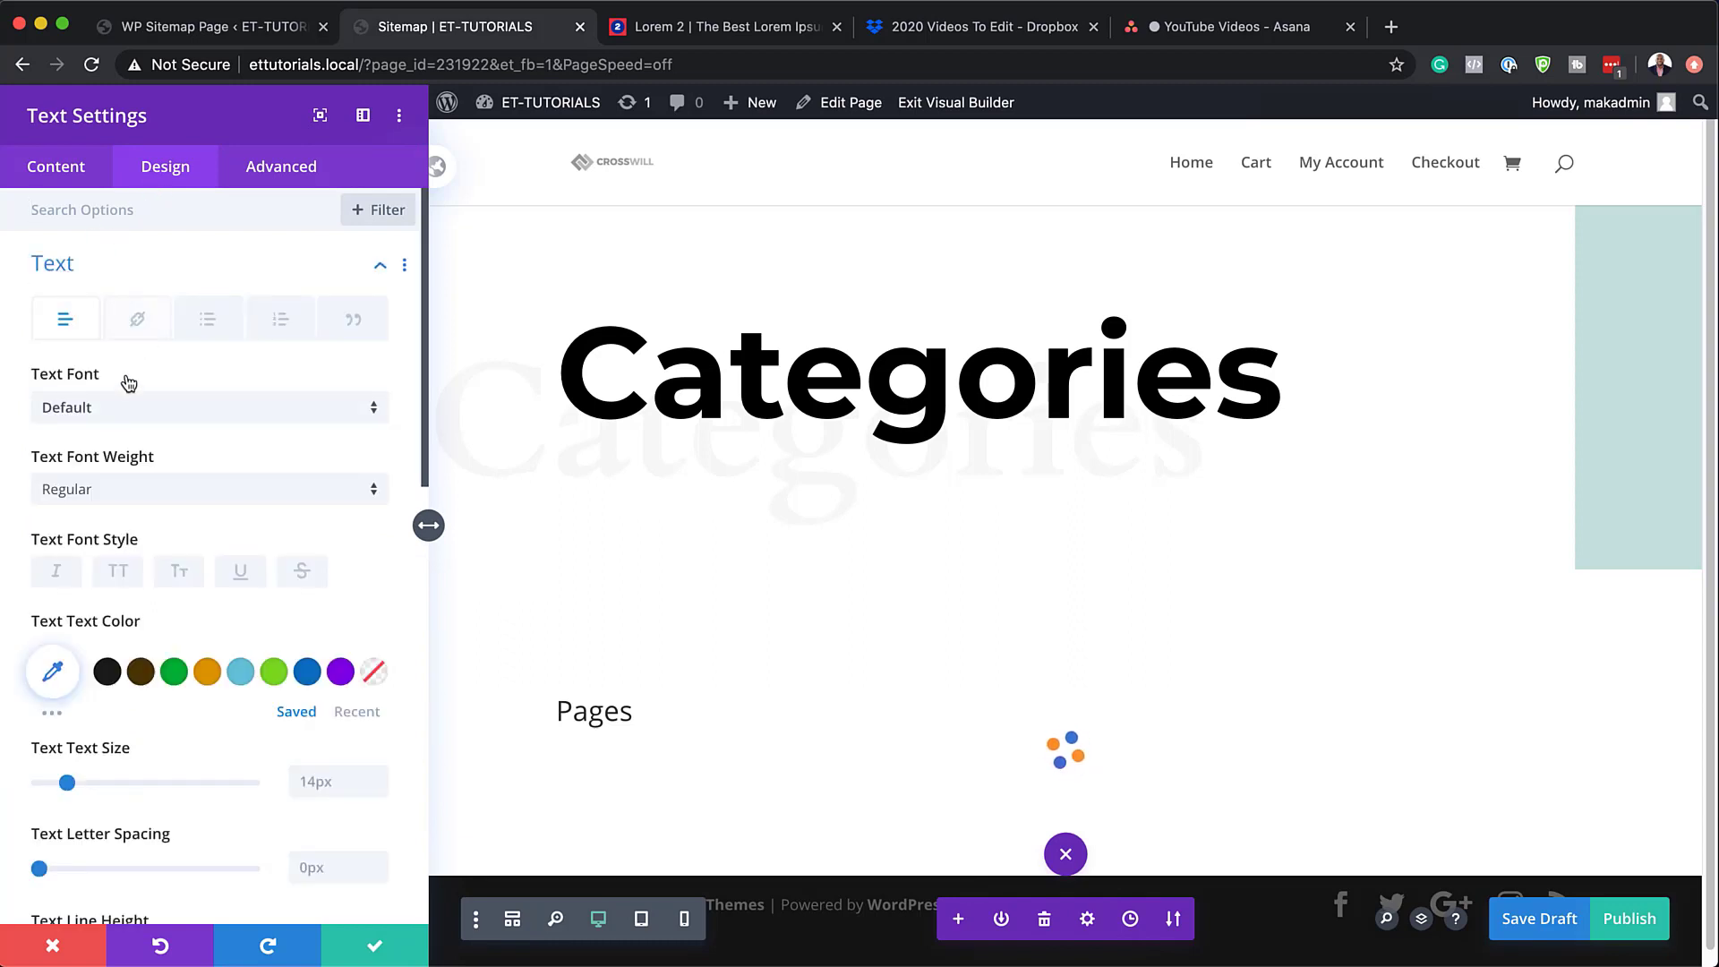
left_click(116, 408)
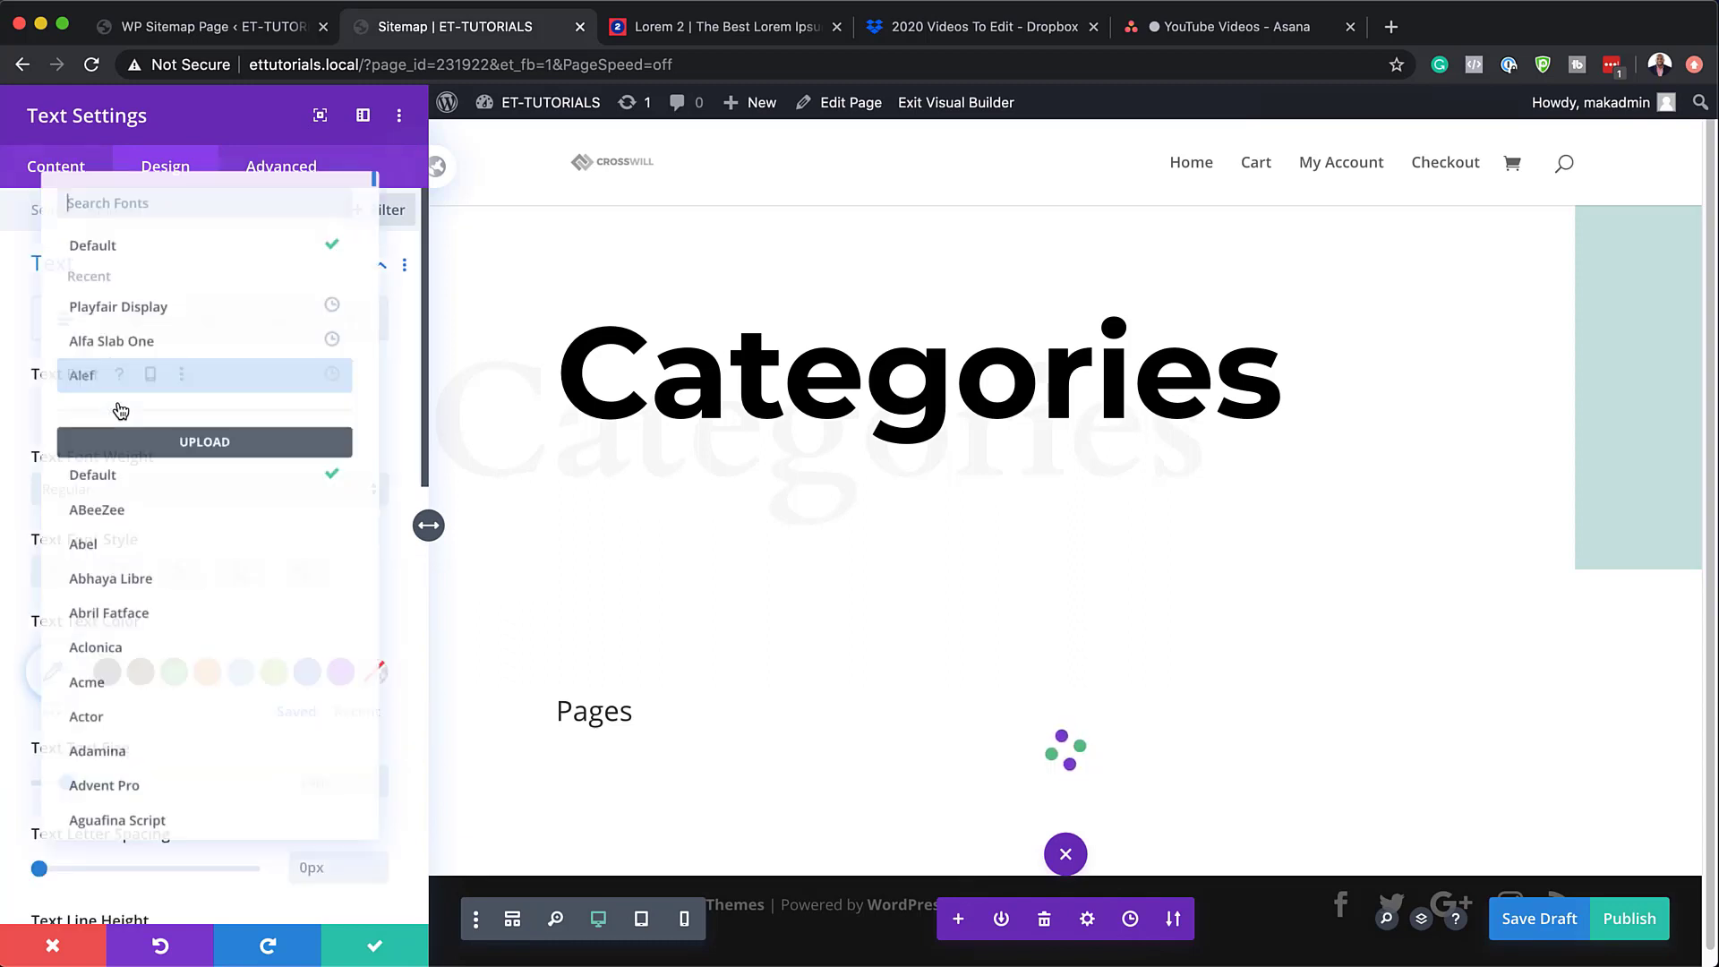
left_click(153, 184)
type("mont")
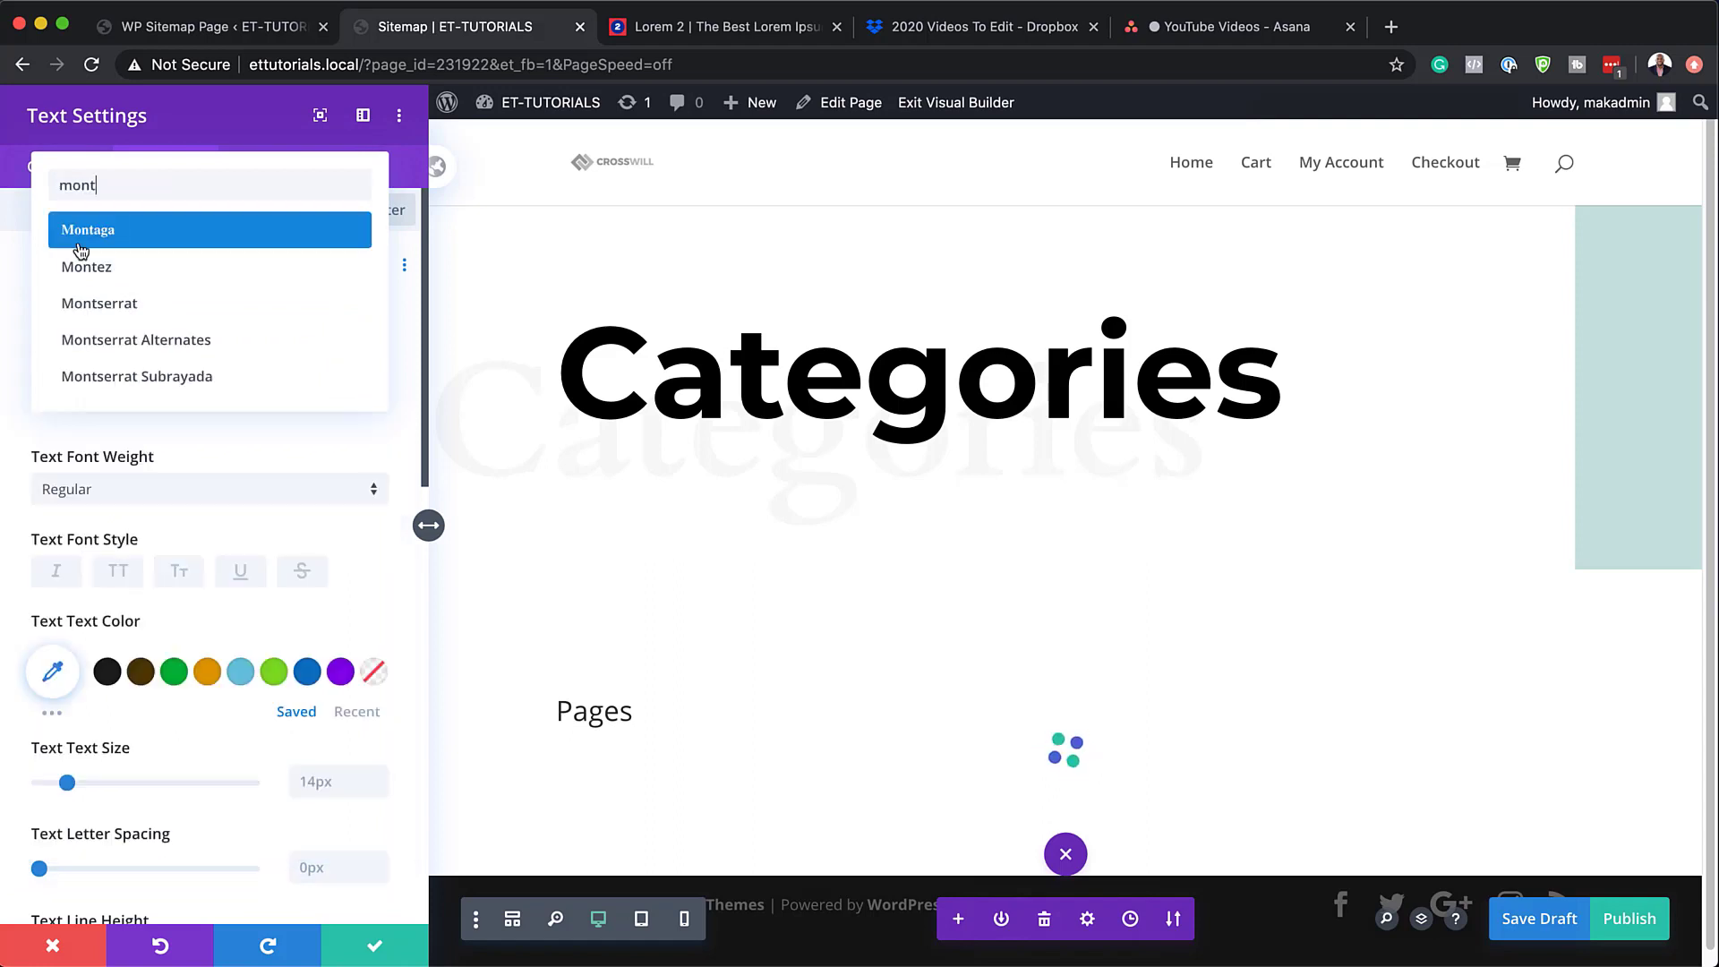
left_click(148, 309)
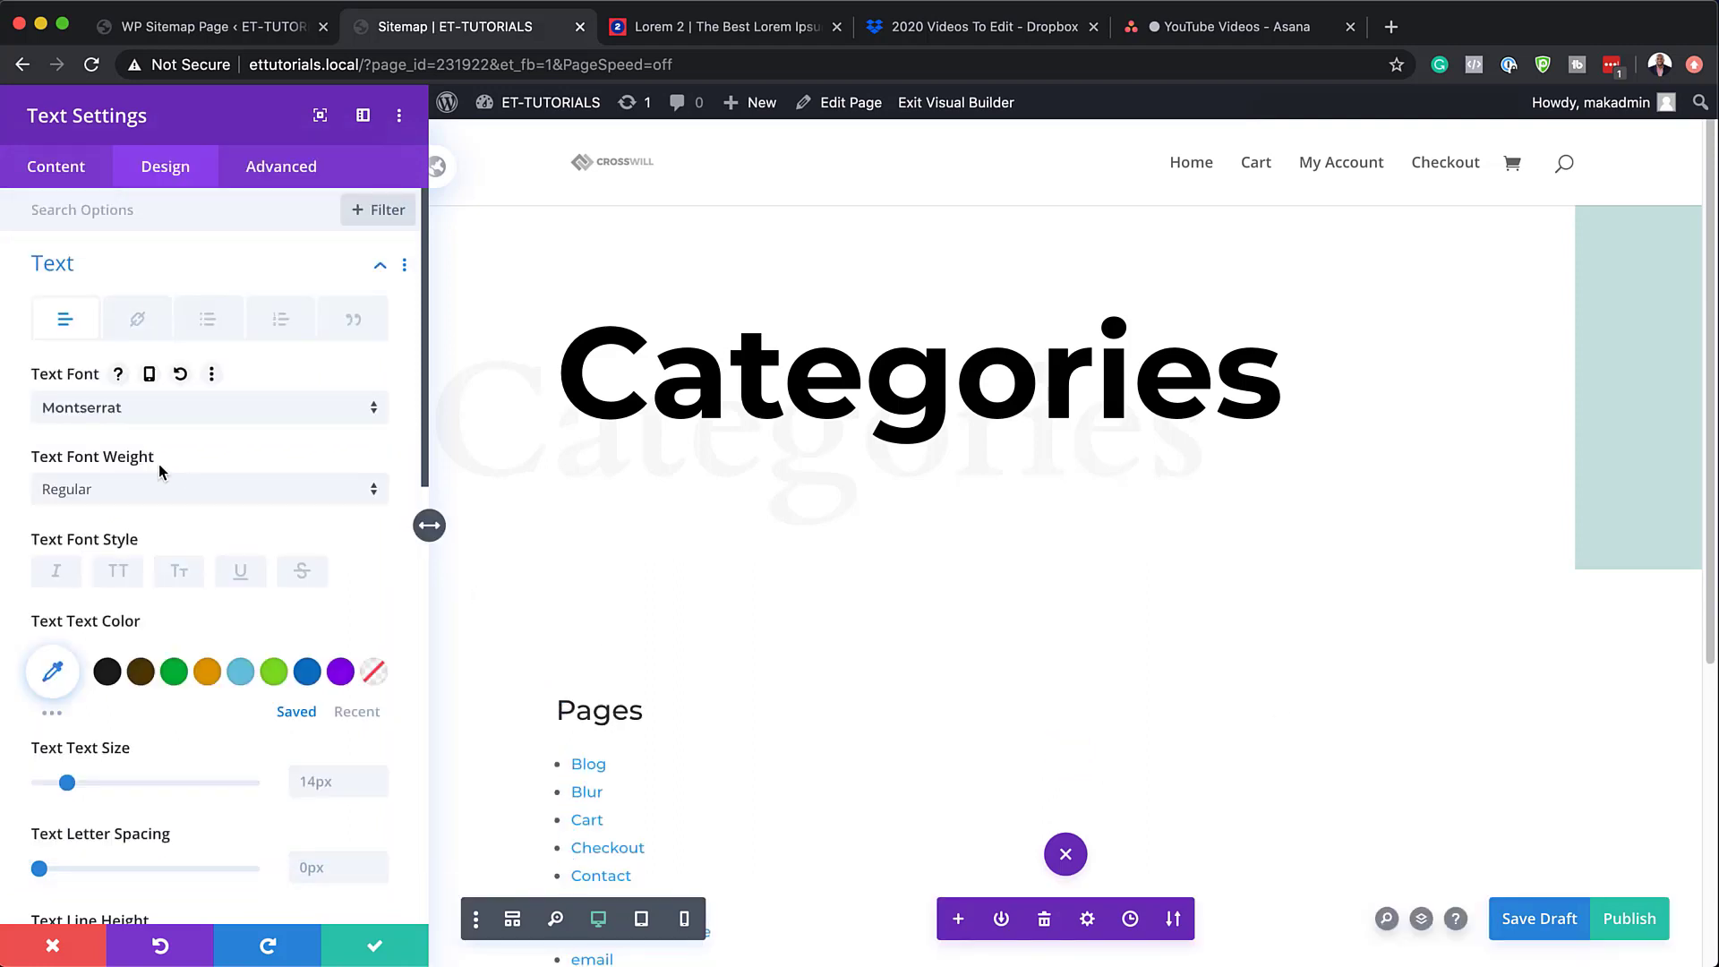
left_click(130, 493)
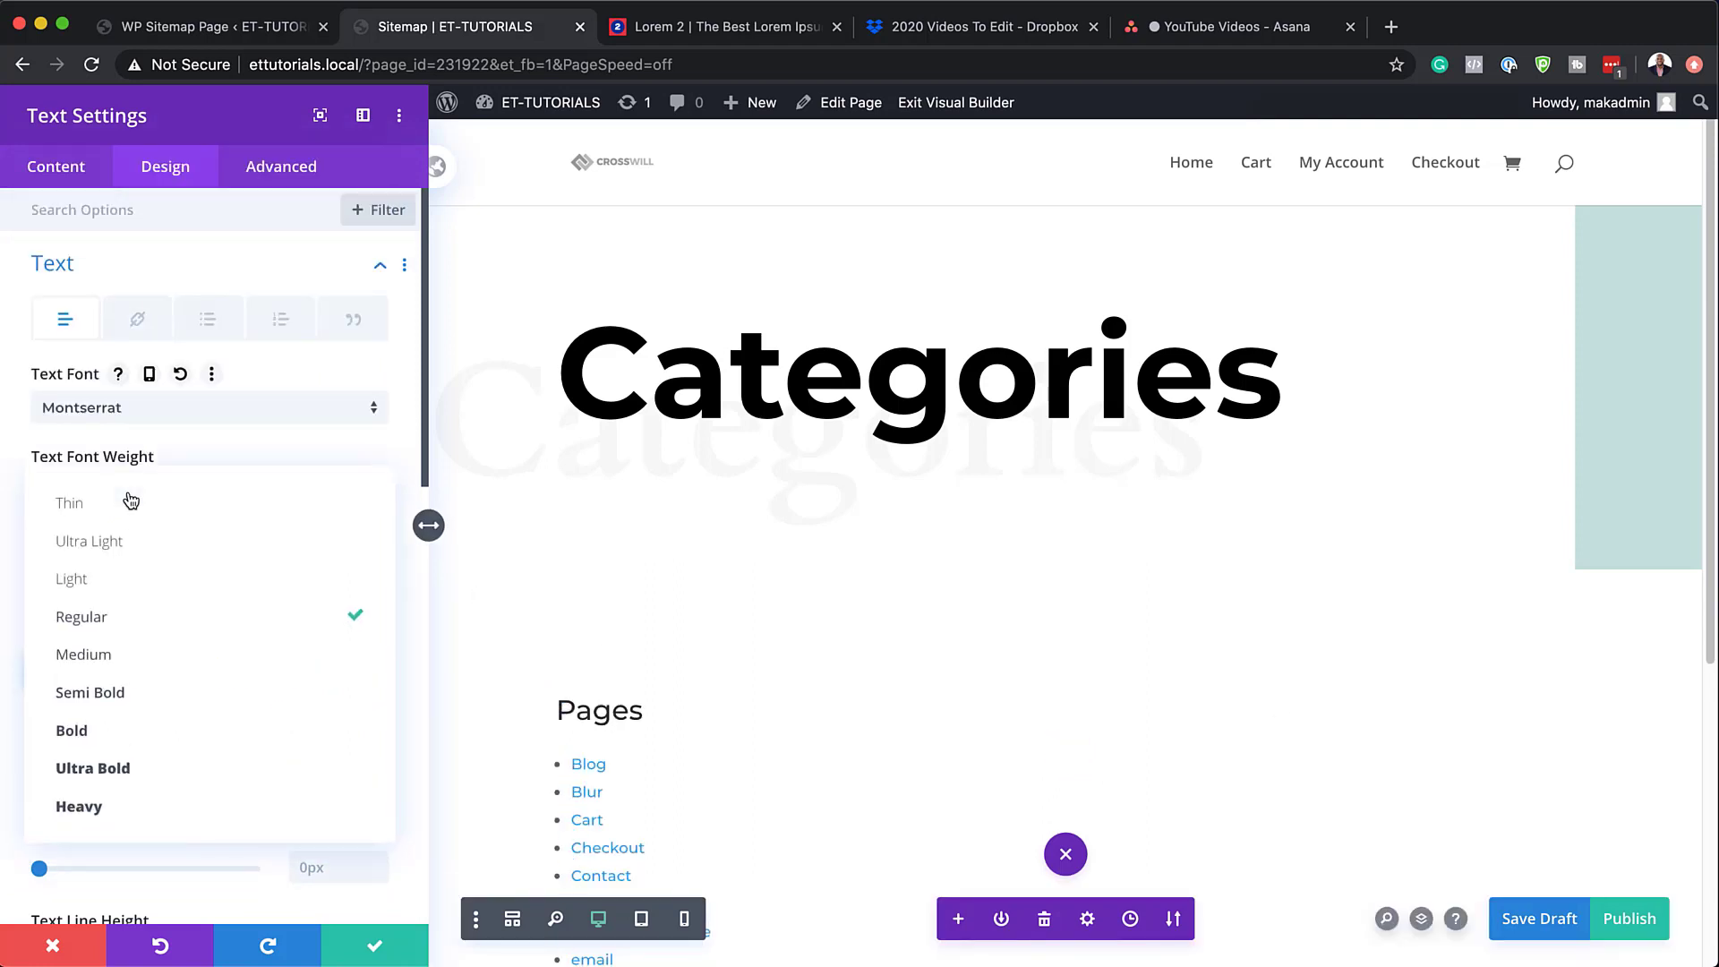
left_click(142, 728)
scroll(976, 572, "down", 4)
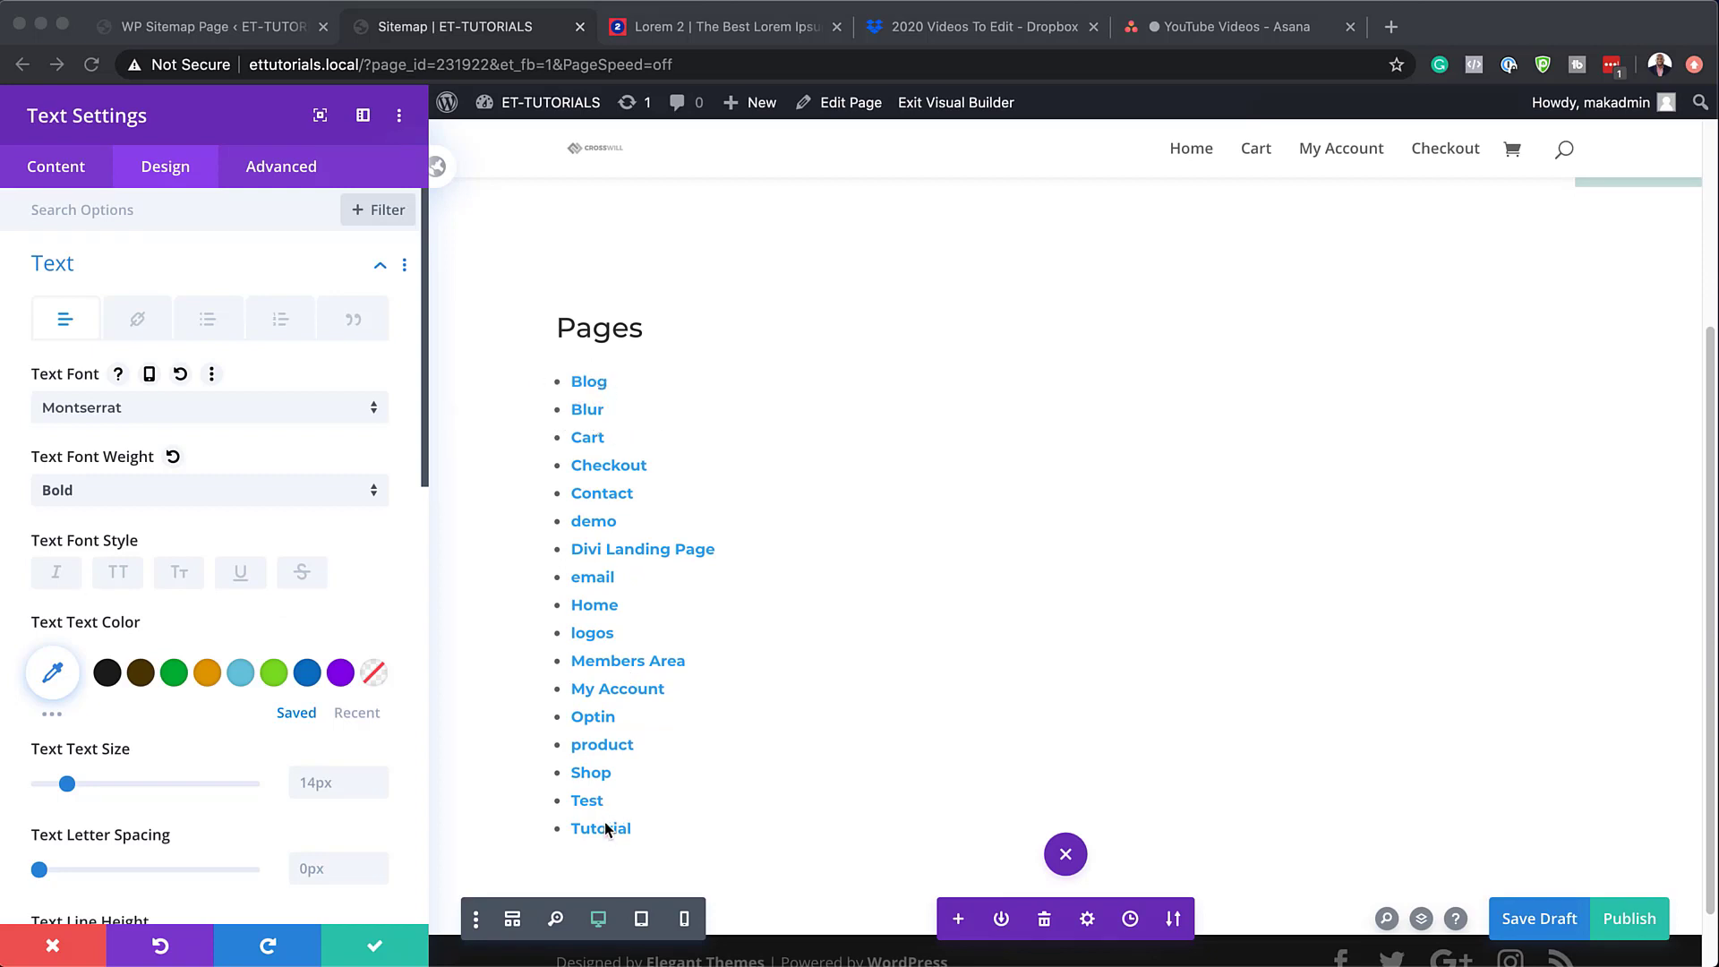
left_click(56, 670)
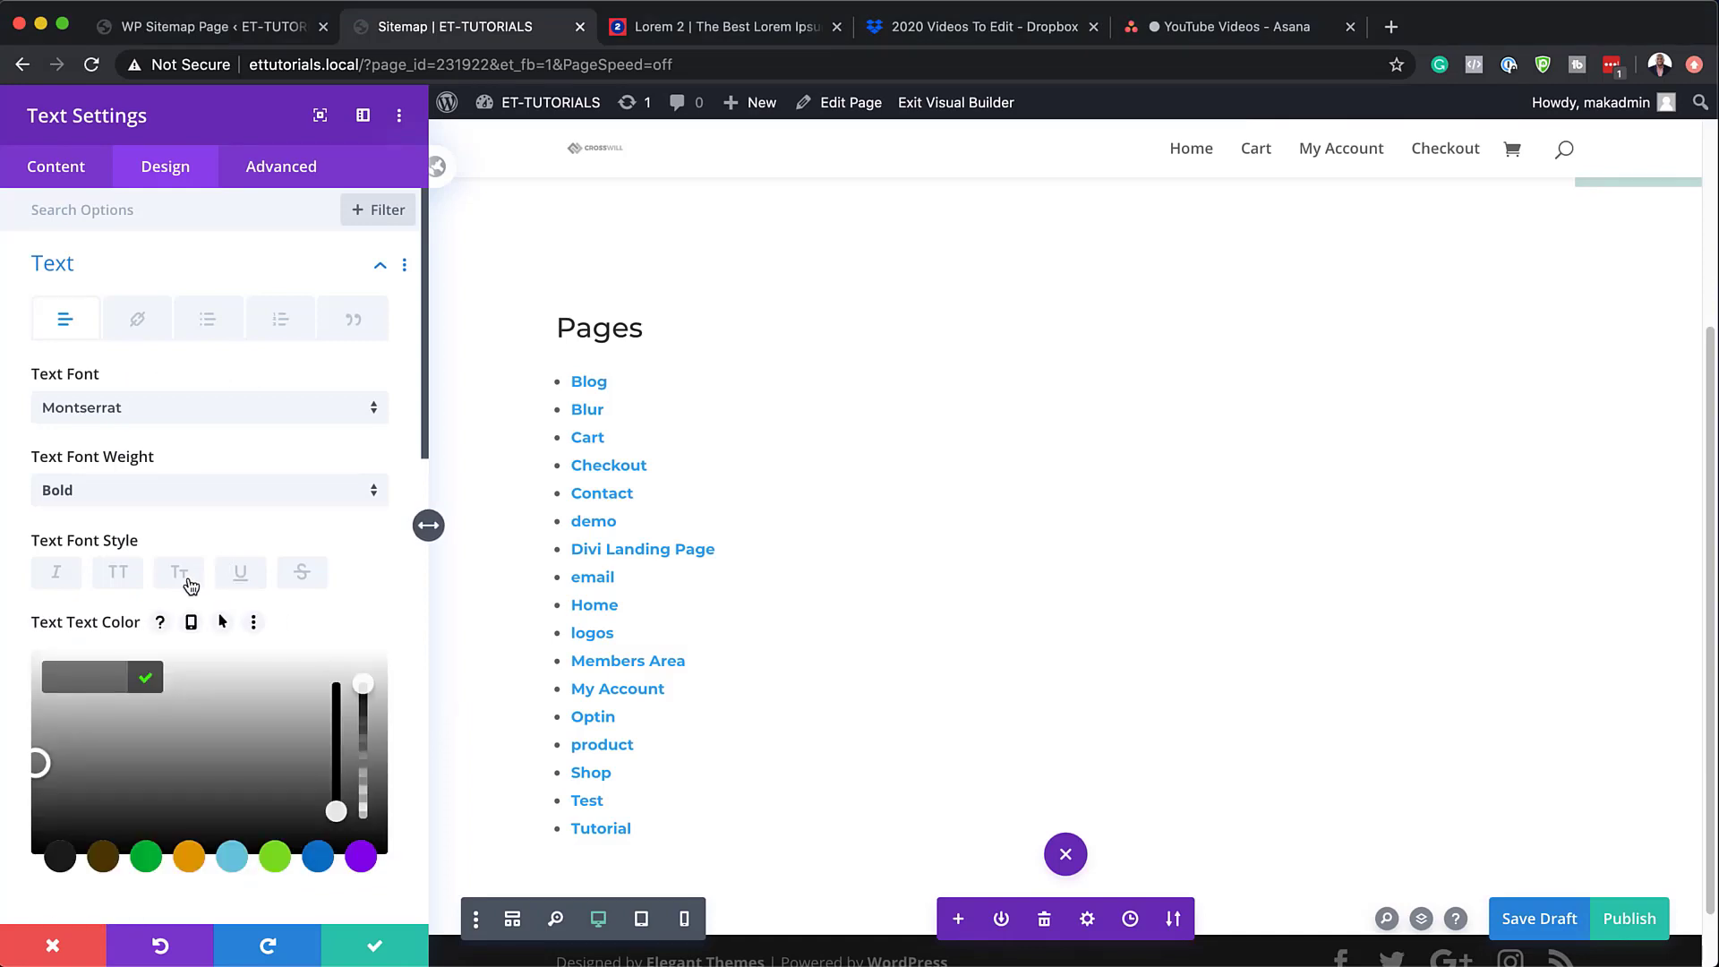
left_click(241, 574)
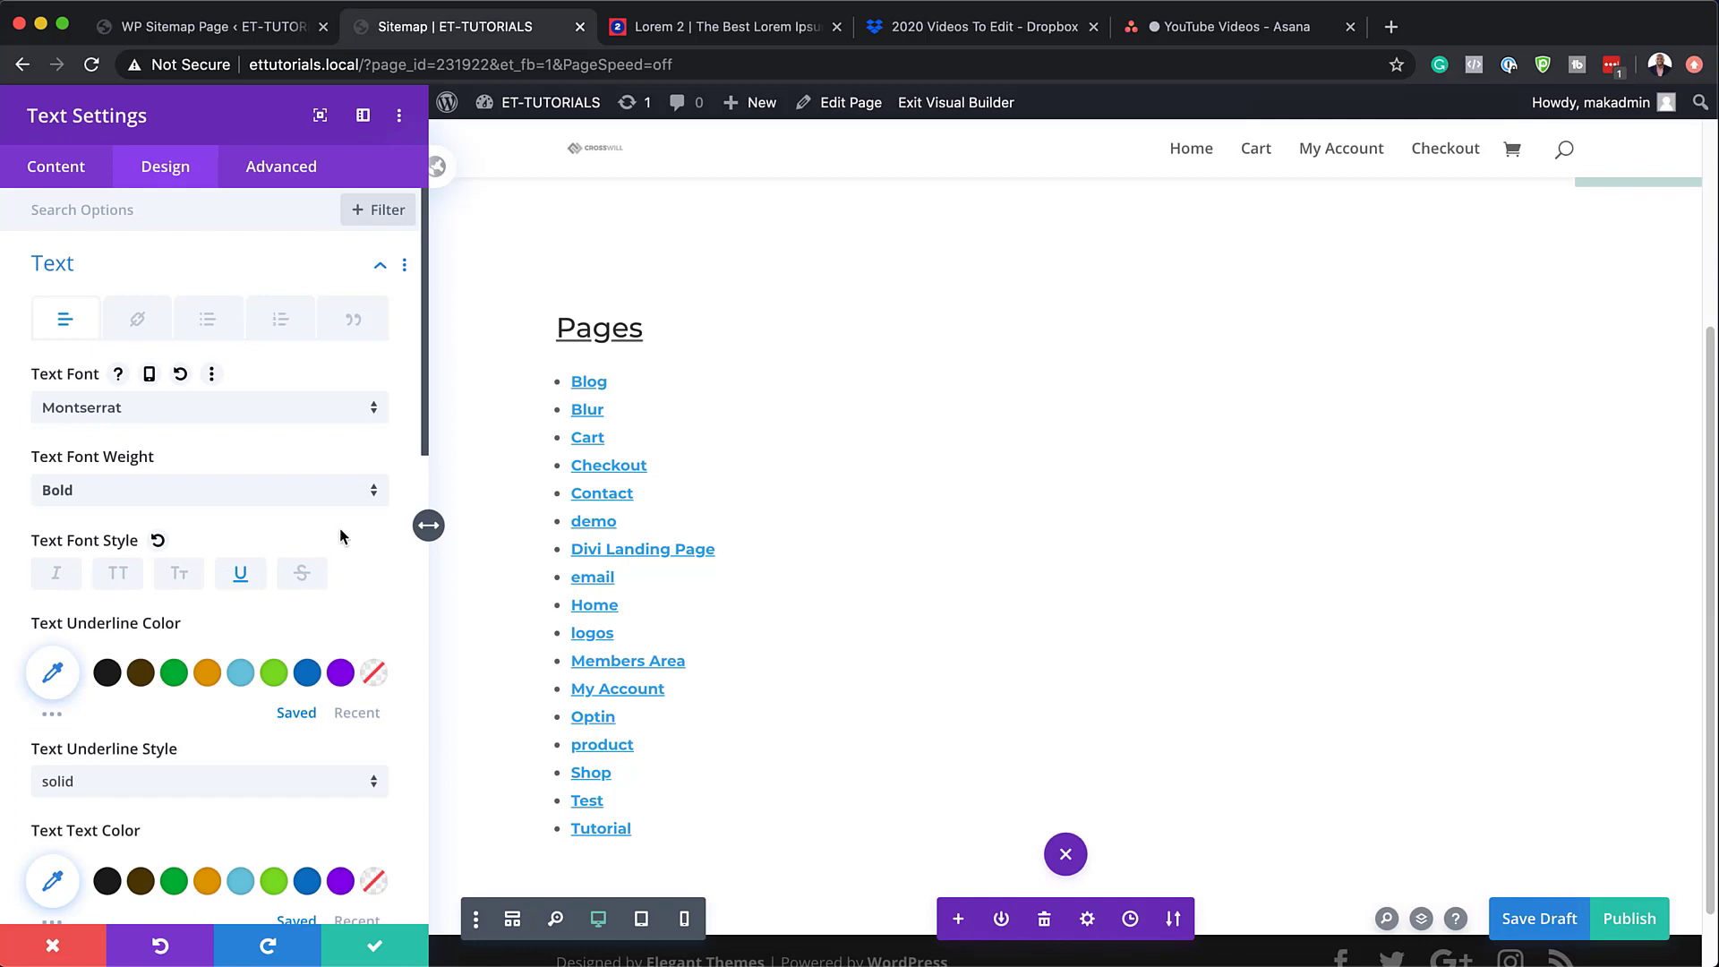
- Set the link text colour to #333333
left_click(139, 324)
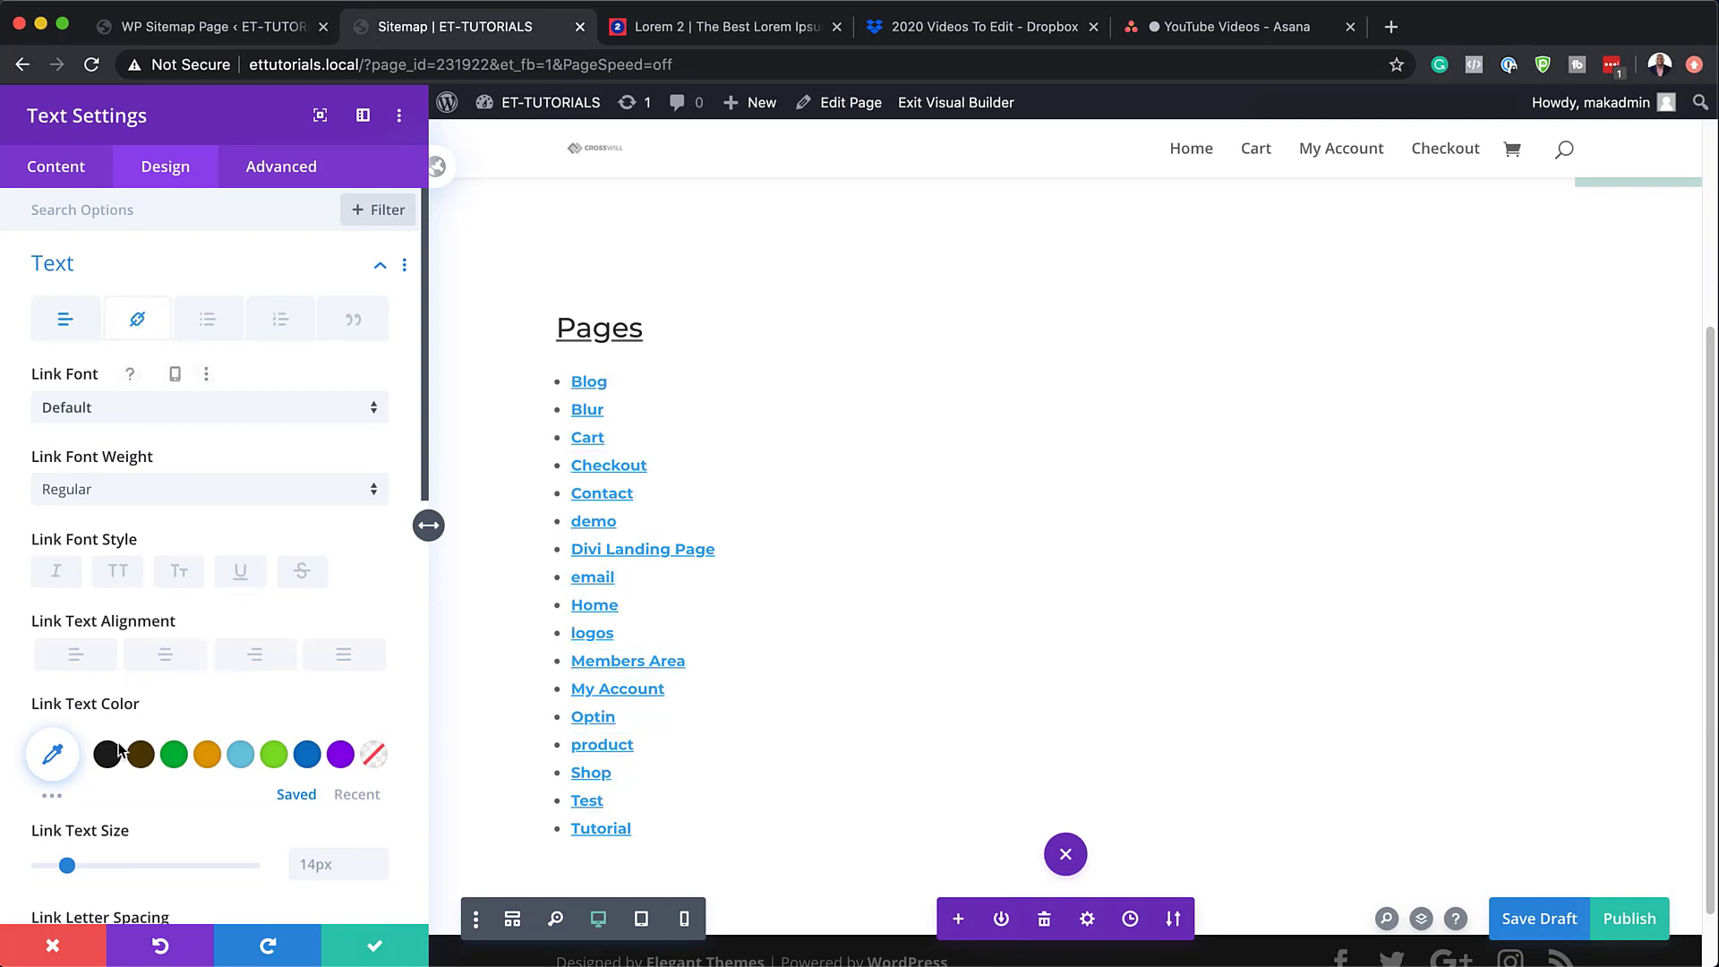
left_click(52, 755)
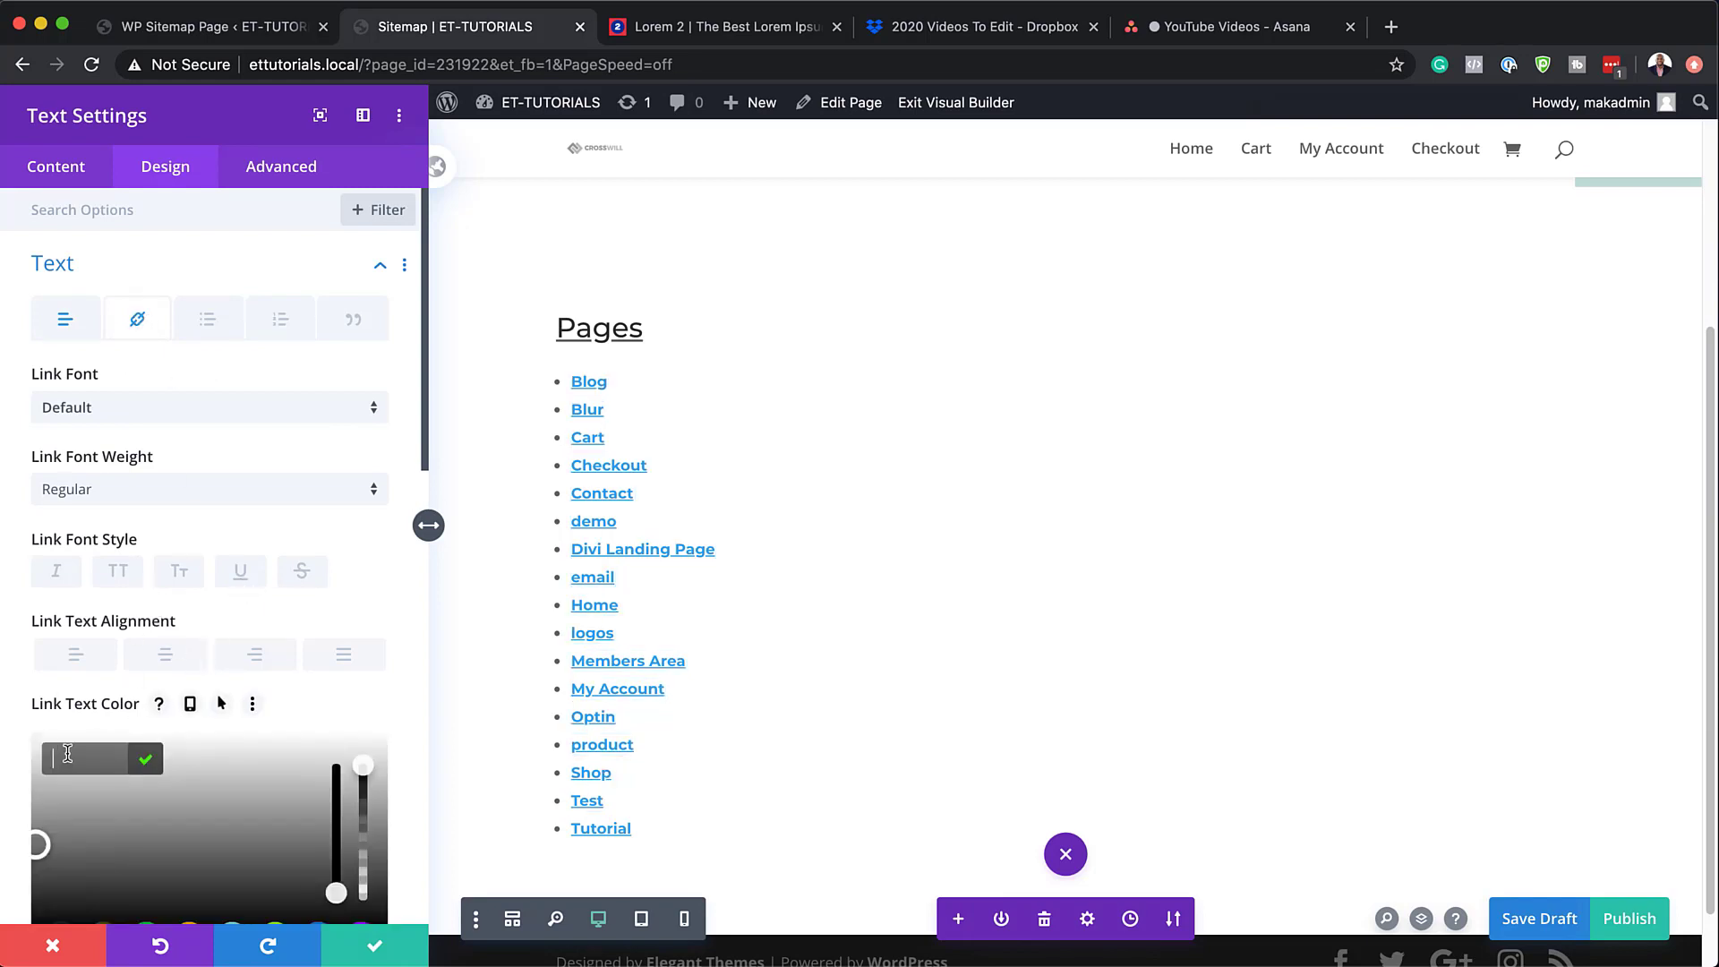
type("#333333")
key("Return")
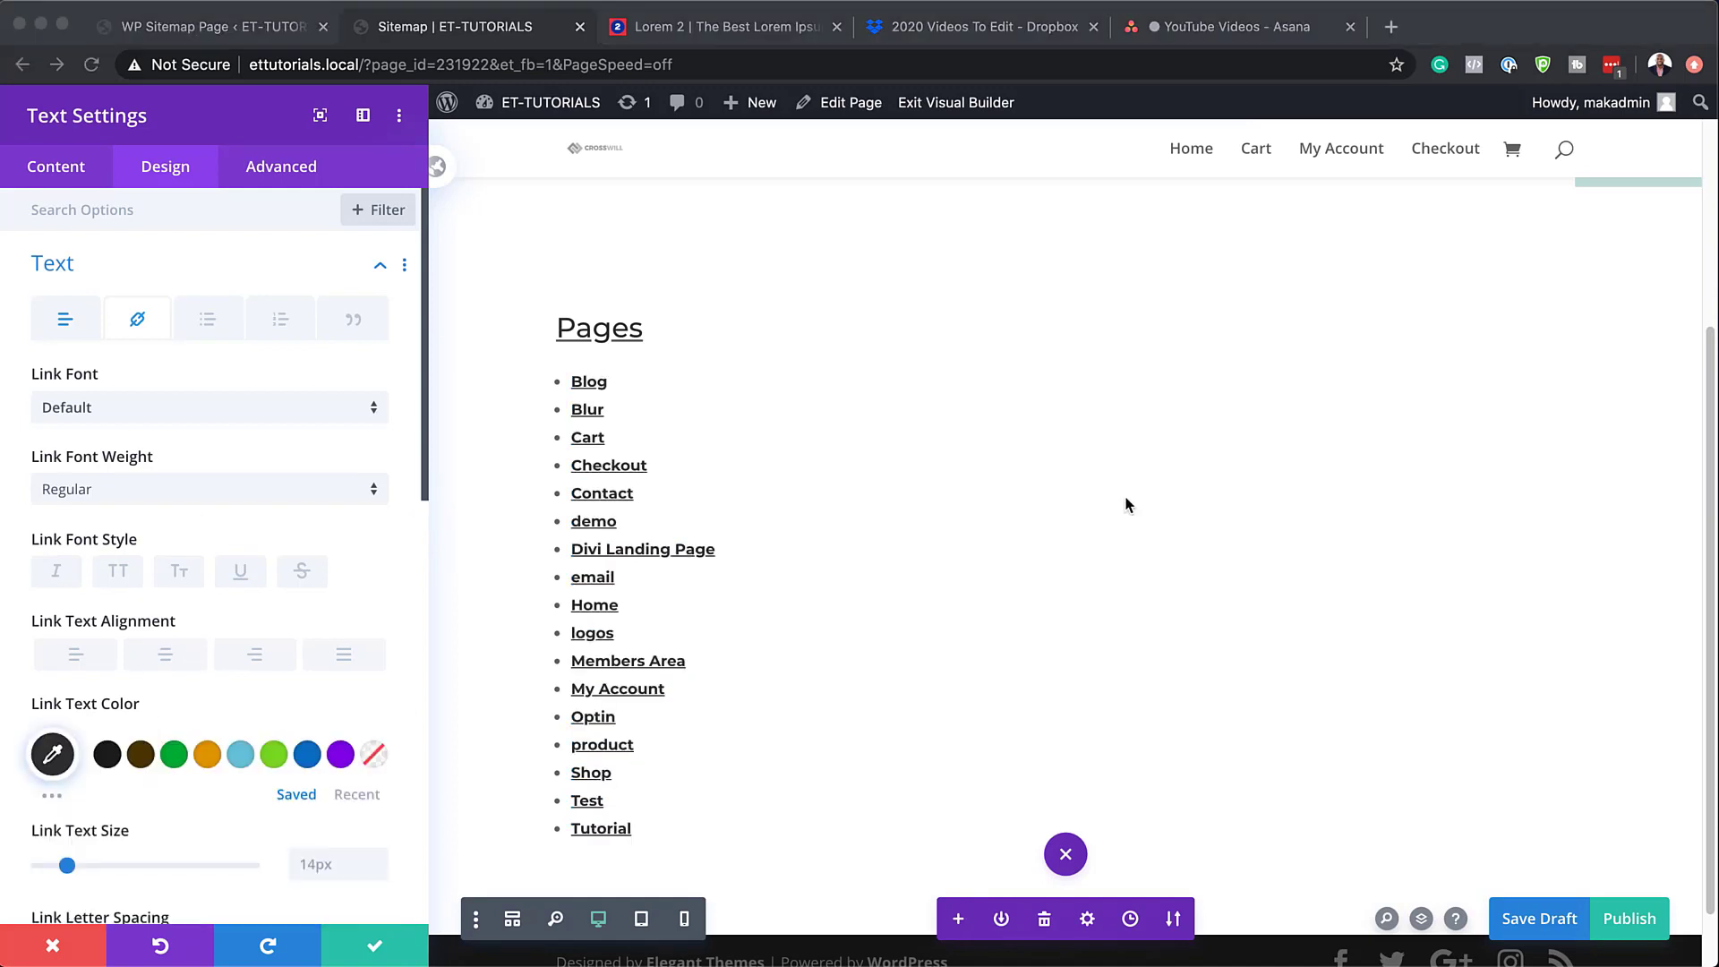
- Set the unordered list text colour to #c5e0dc
left_click(208, 321)
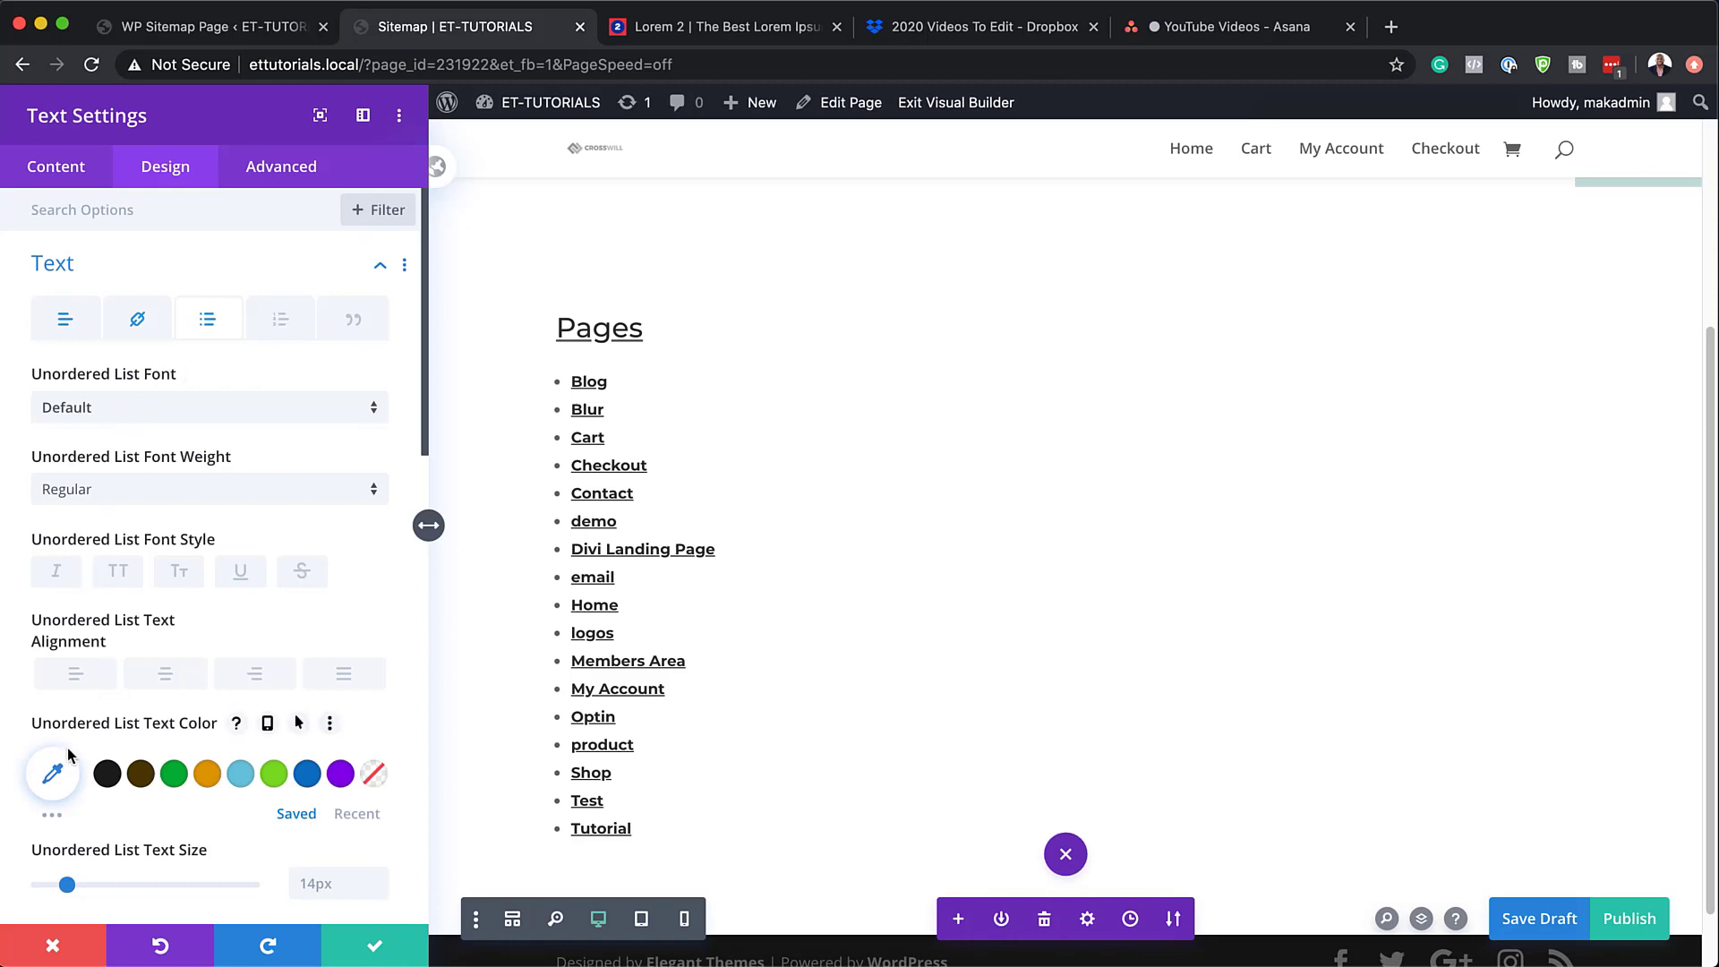
left_click(56, 774)
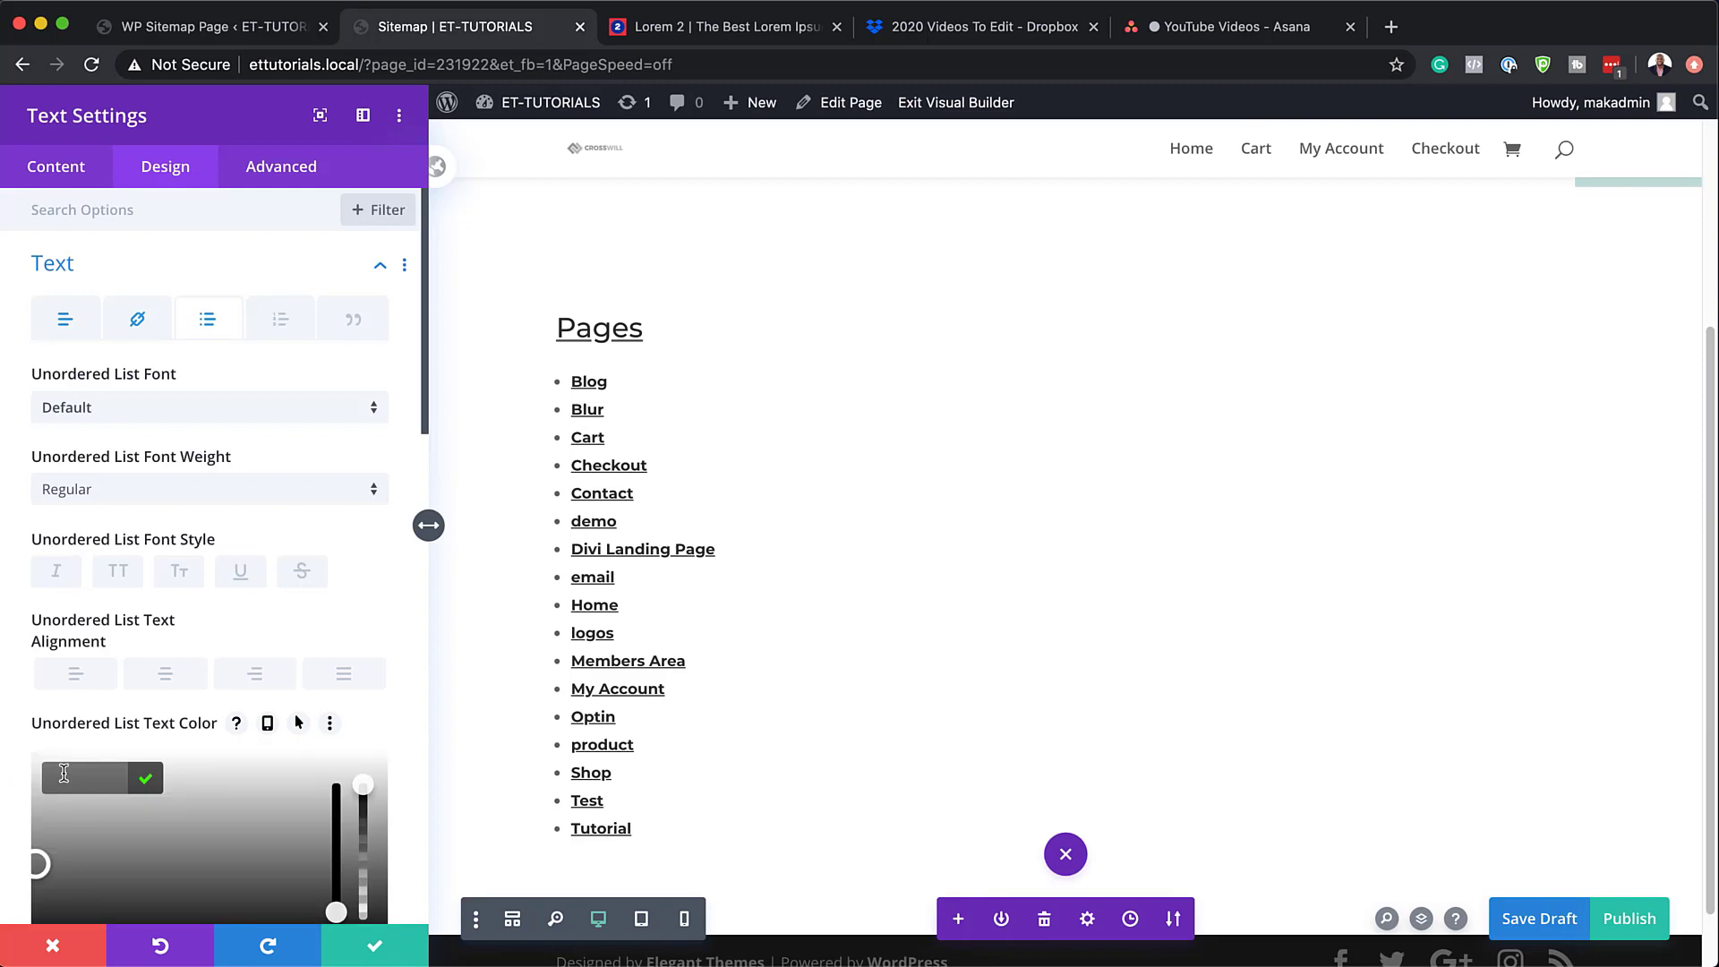
type("#c5e0dc")
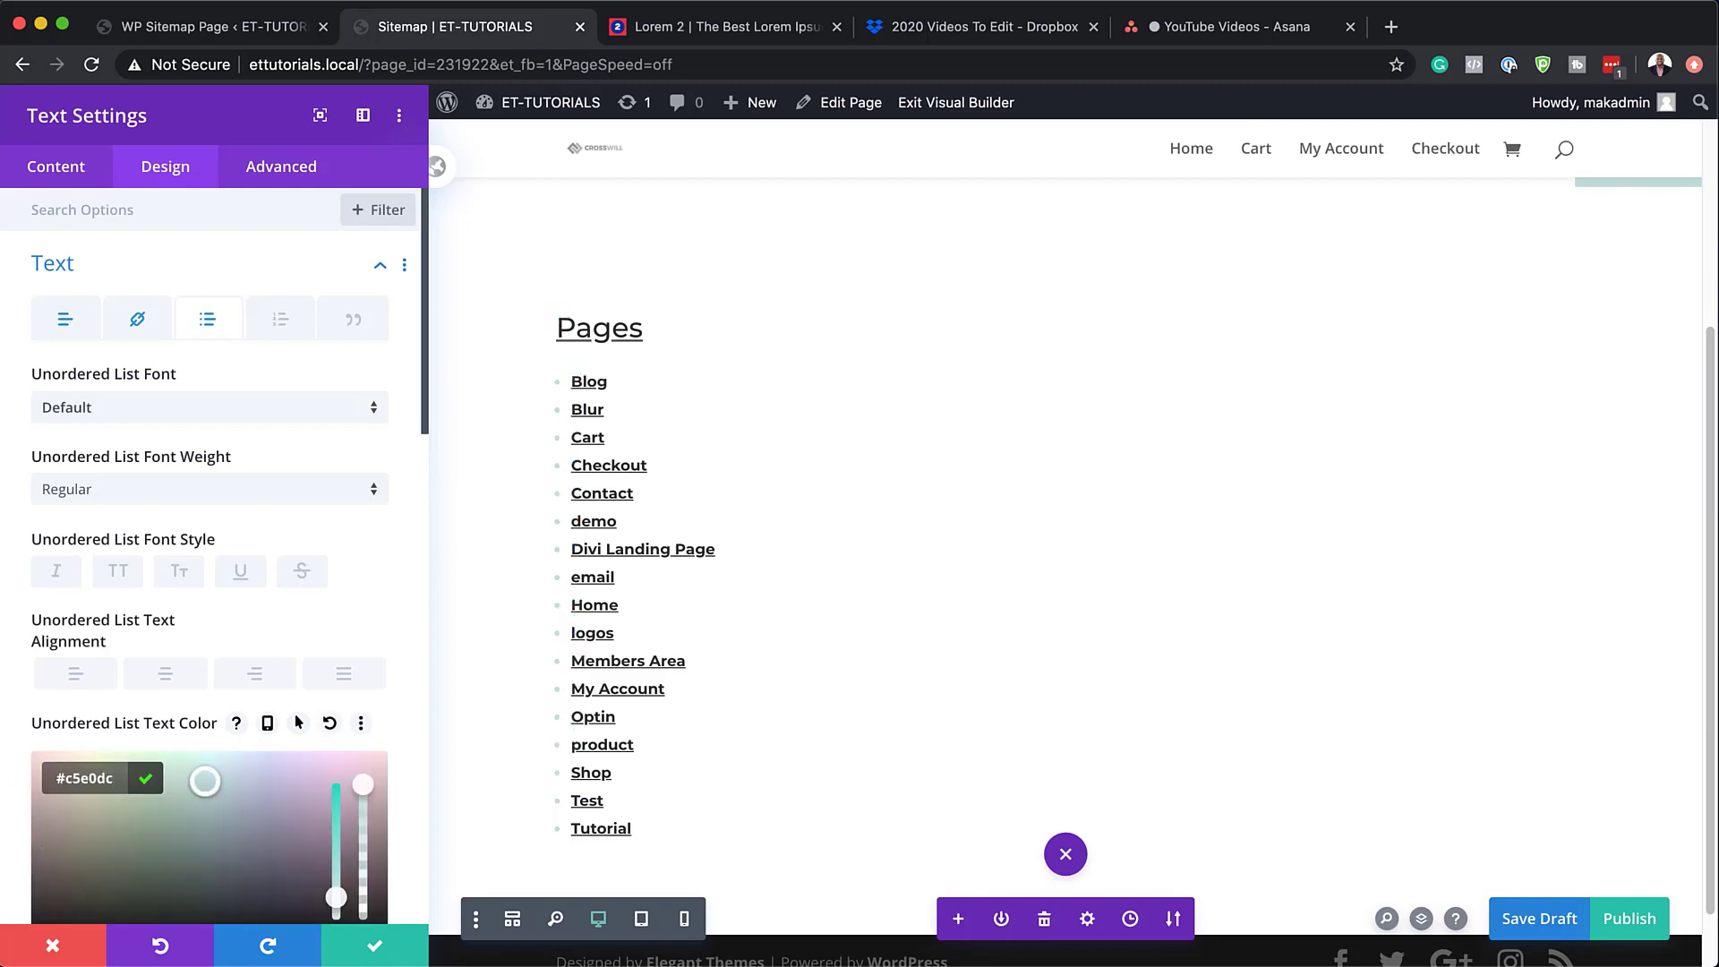
scroll(330, 642, "down", 5)
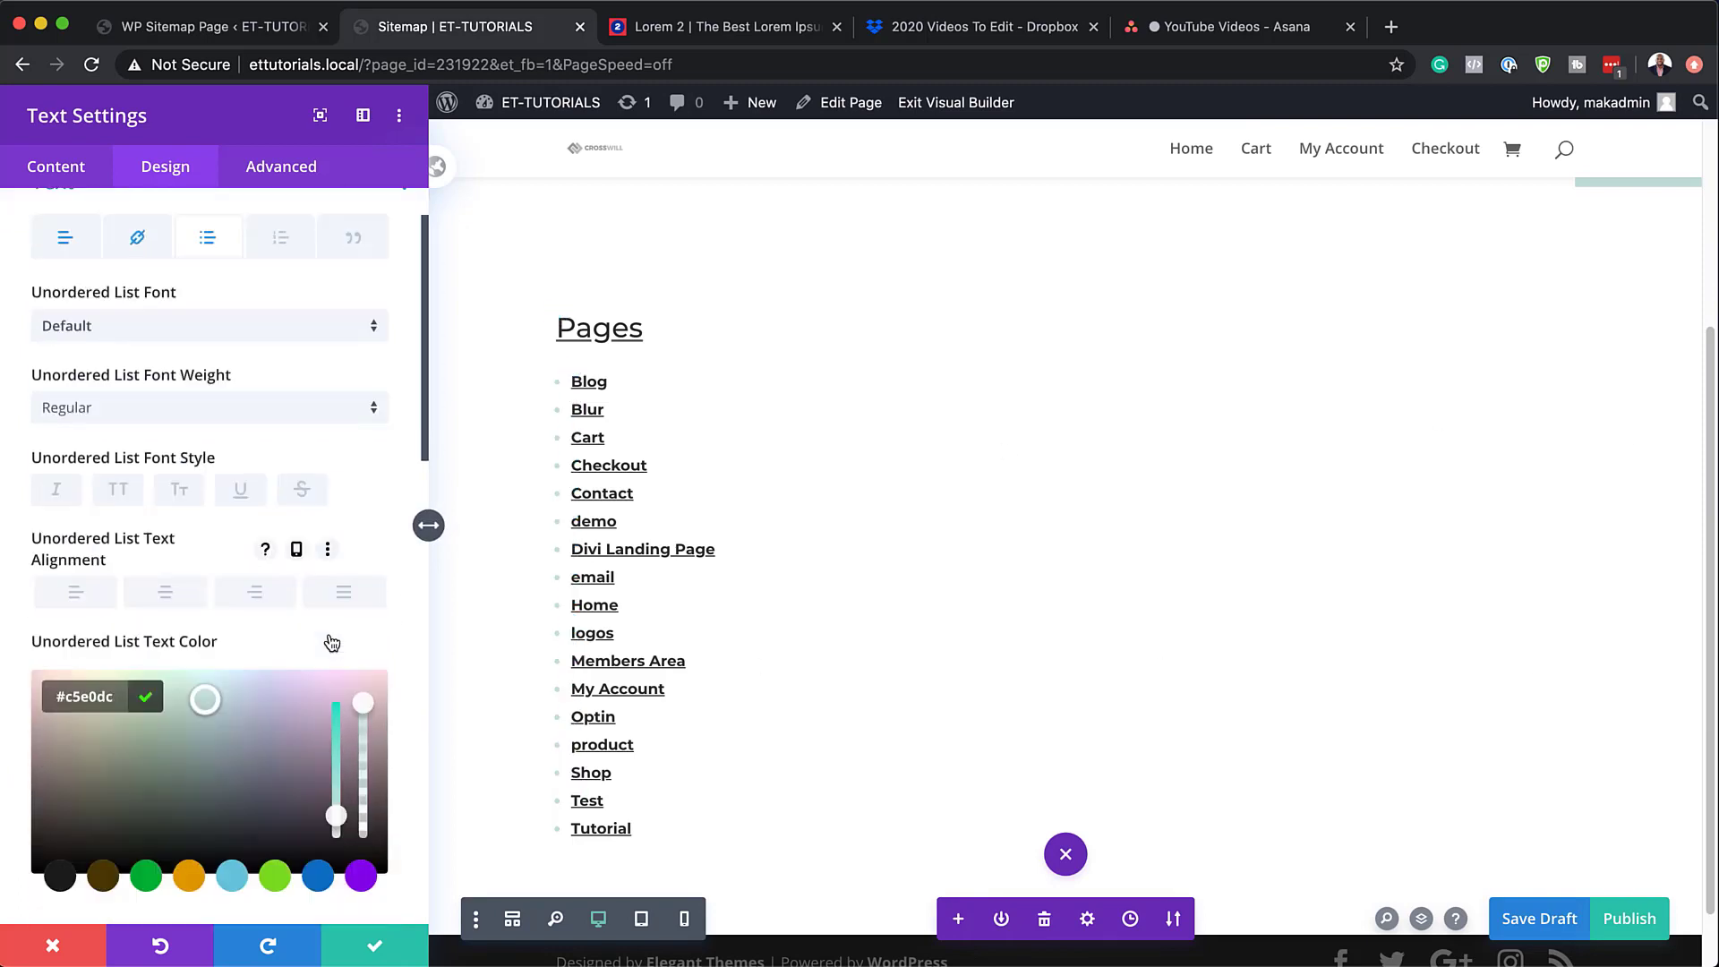
scroll(332, 641, "down", 1)
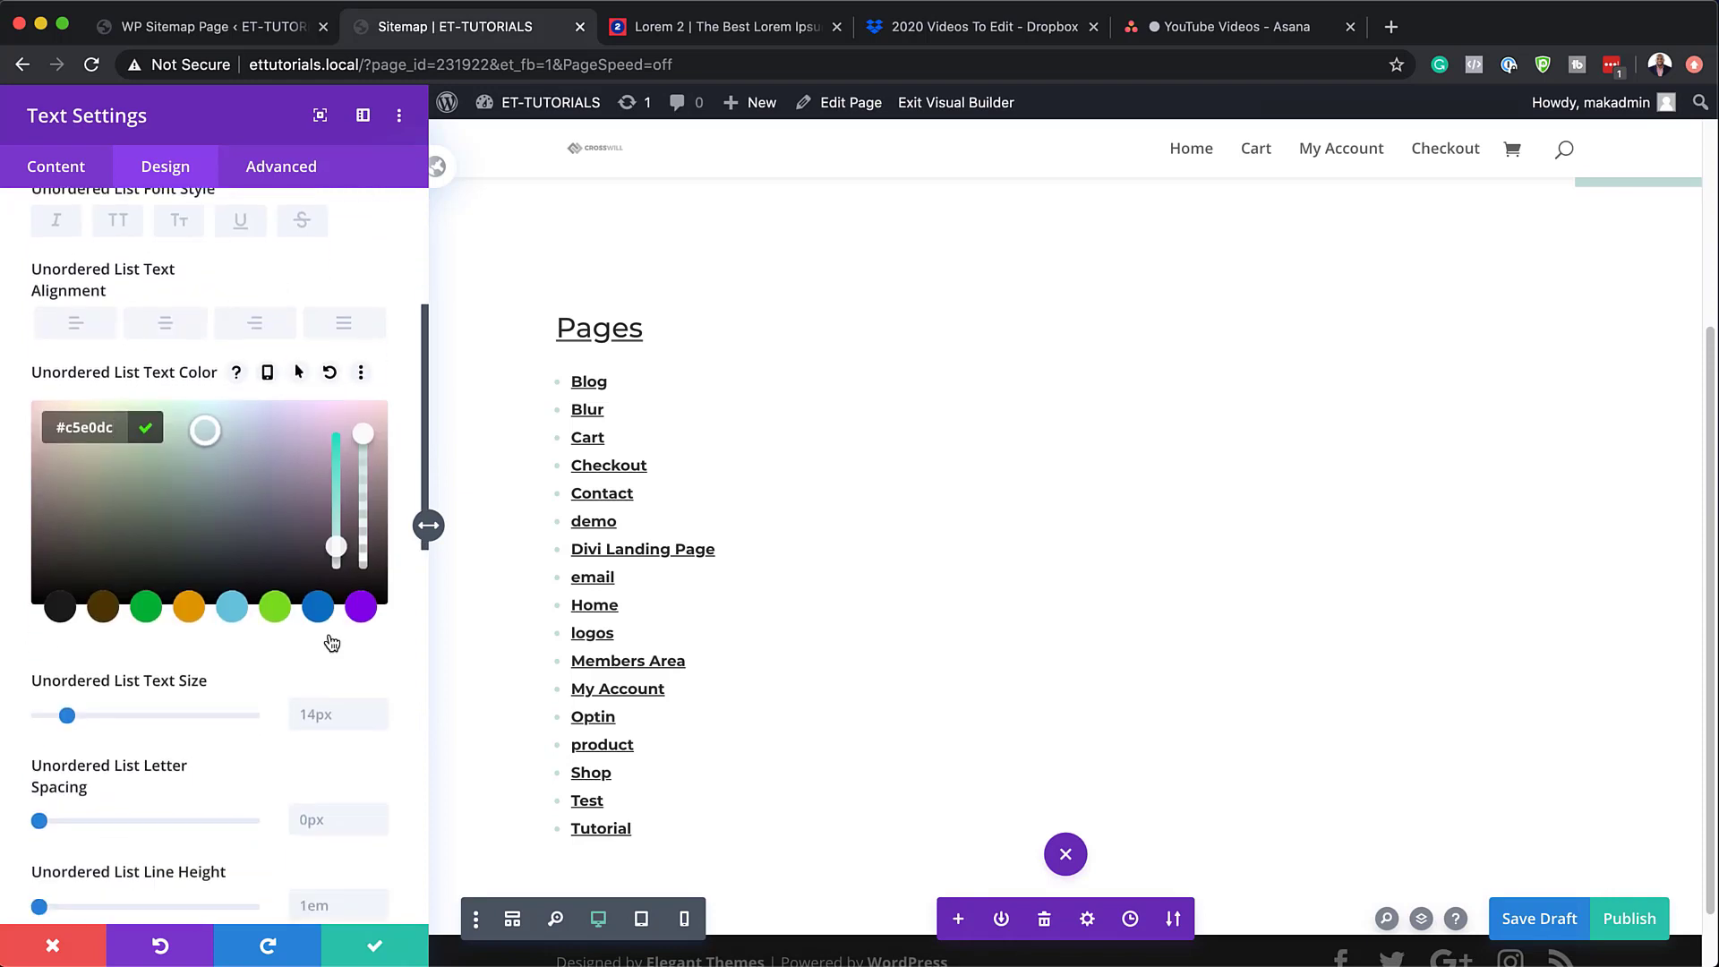
scroll(290, 643, "up", 5)
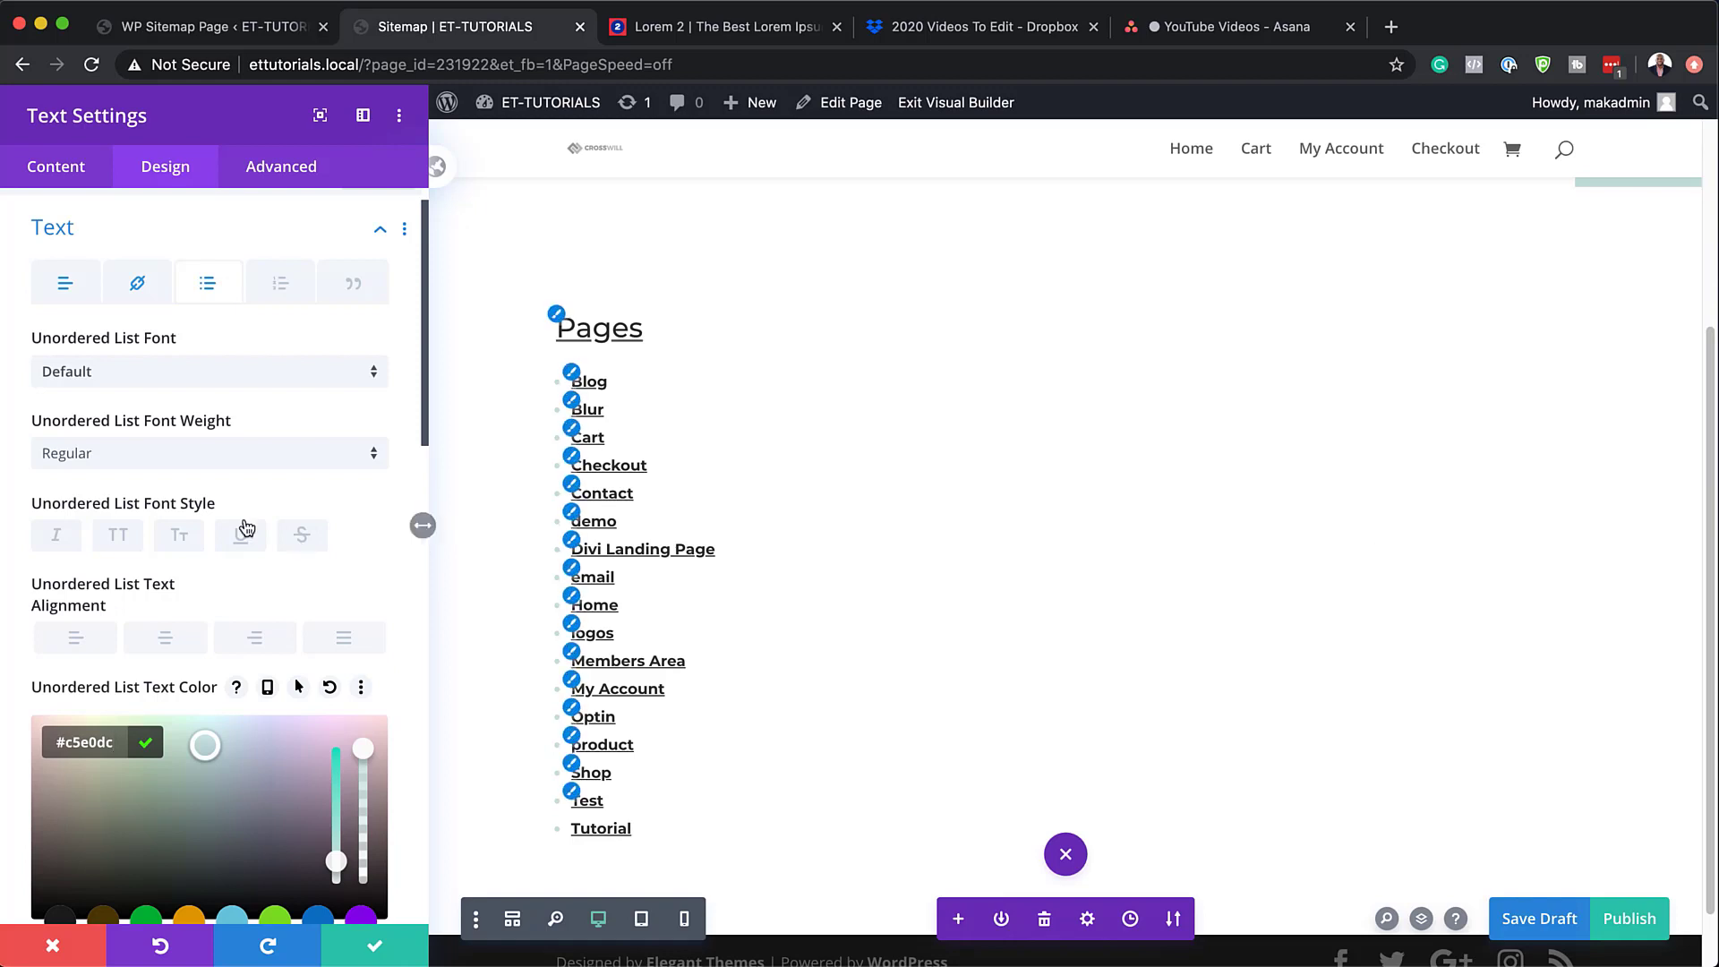
- Give the Pages list square bullets positioned inside the list items
scroll(208, 645, "down", 10)
left_click(227, 629)
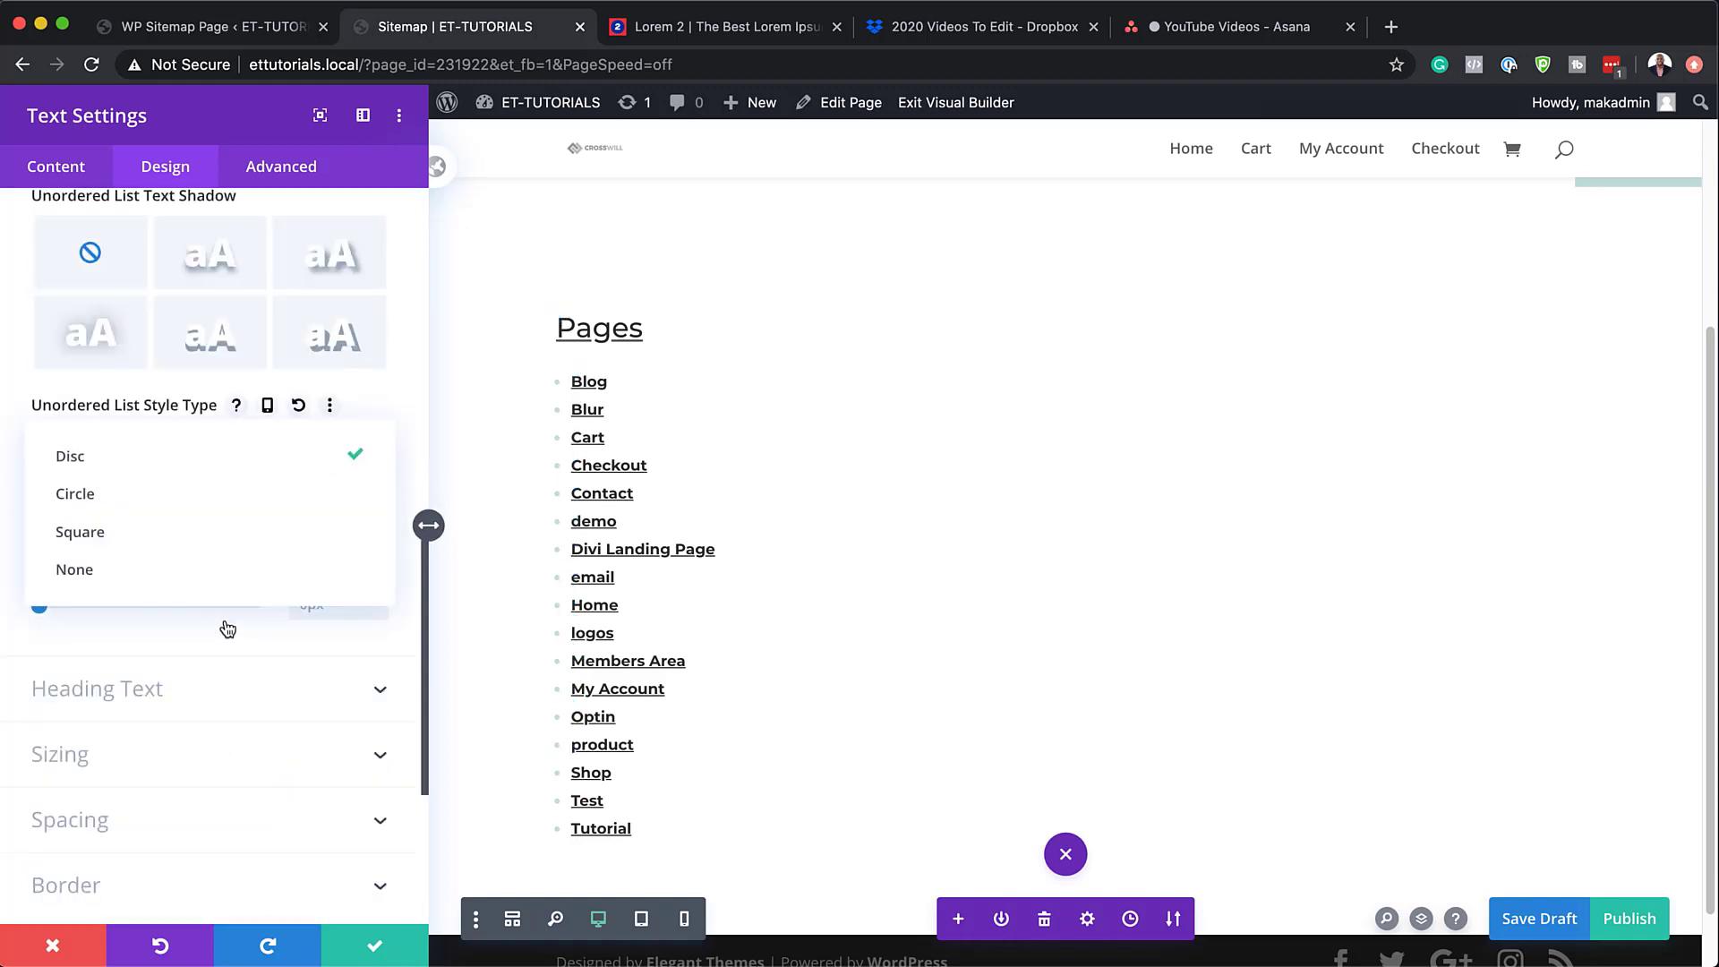
left_click(191, 539)
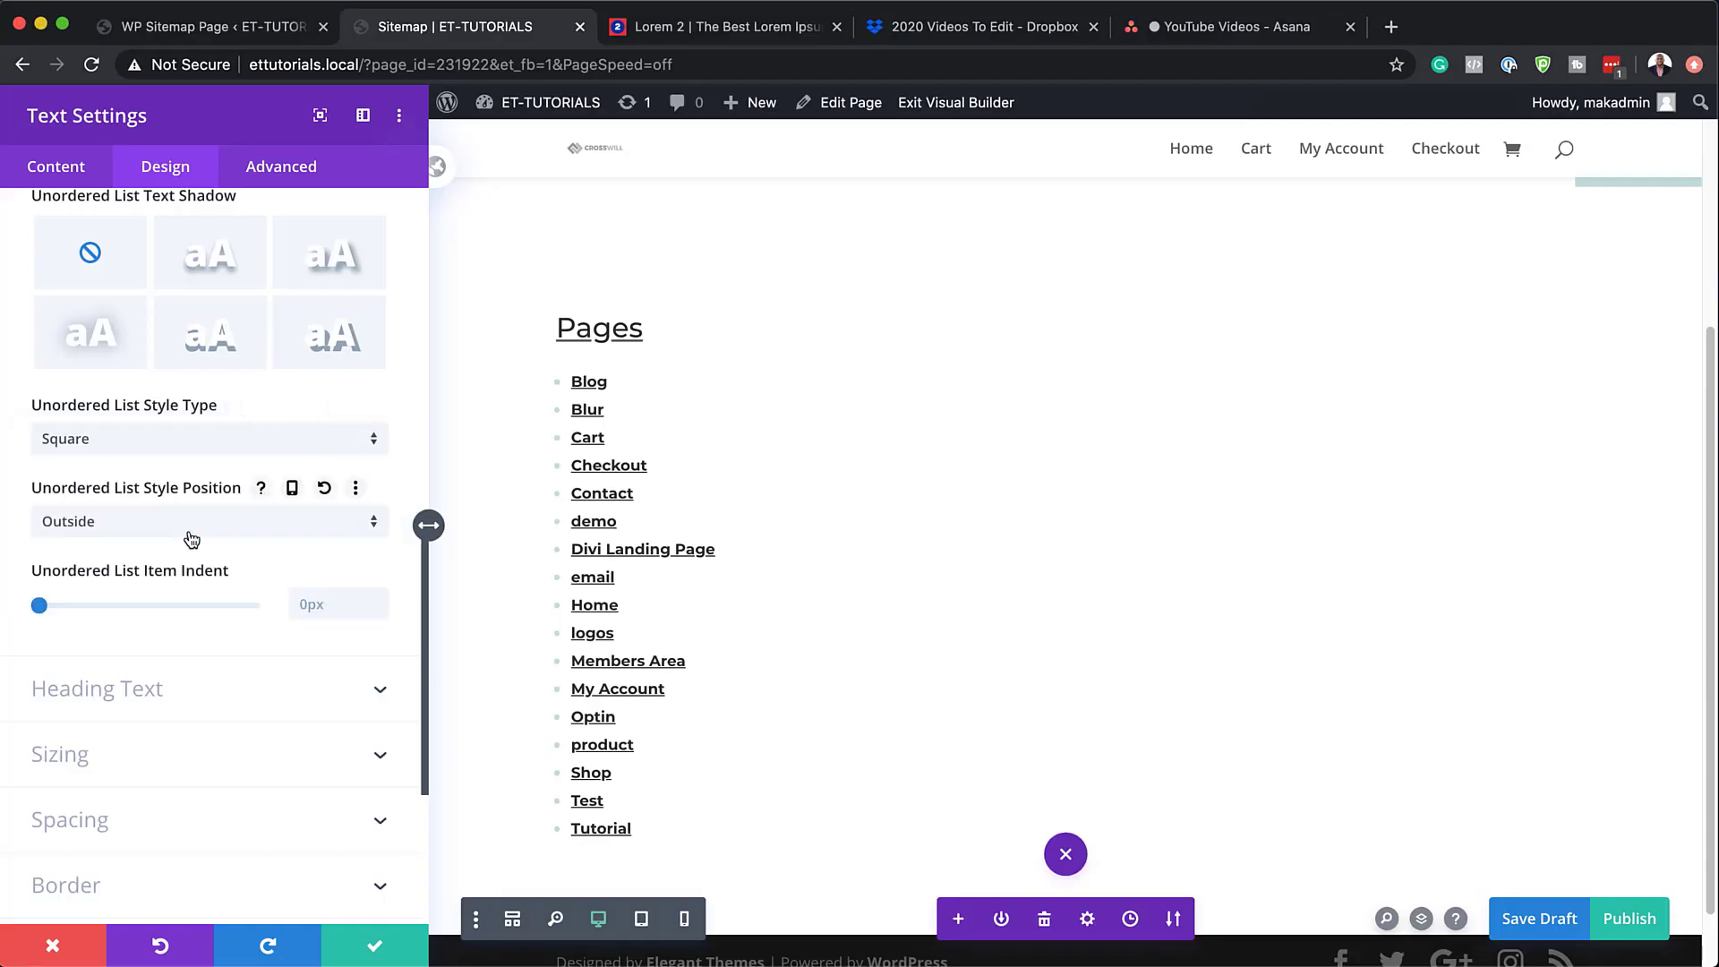
left_click(121, 532)
left_click(171, 582)
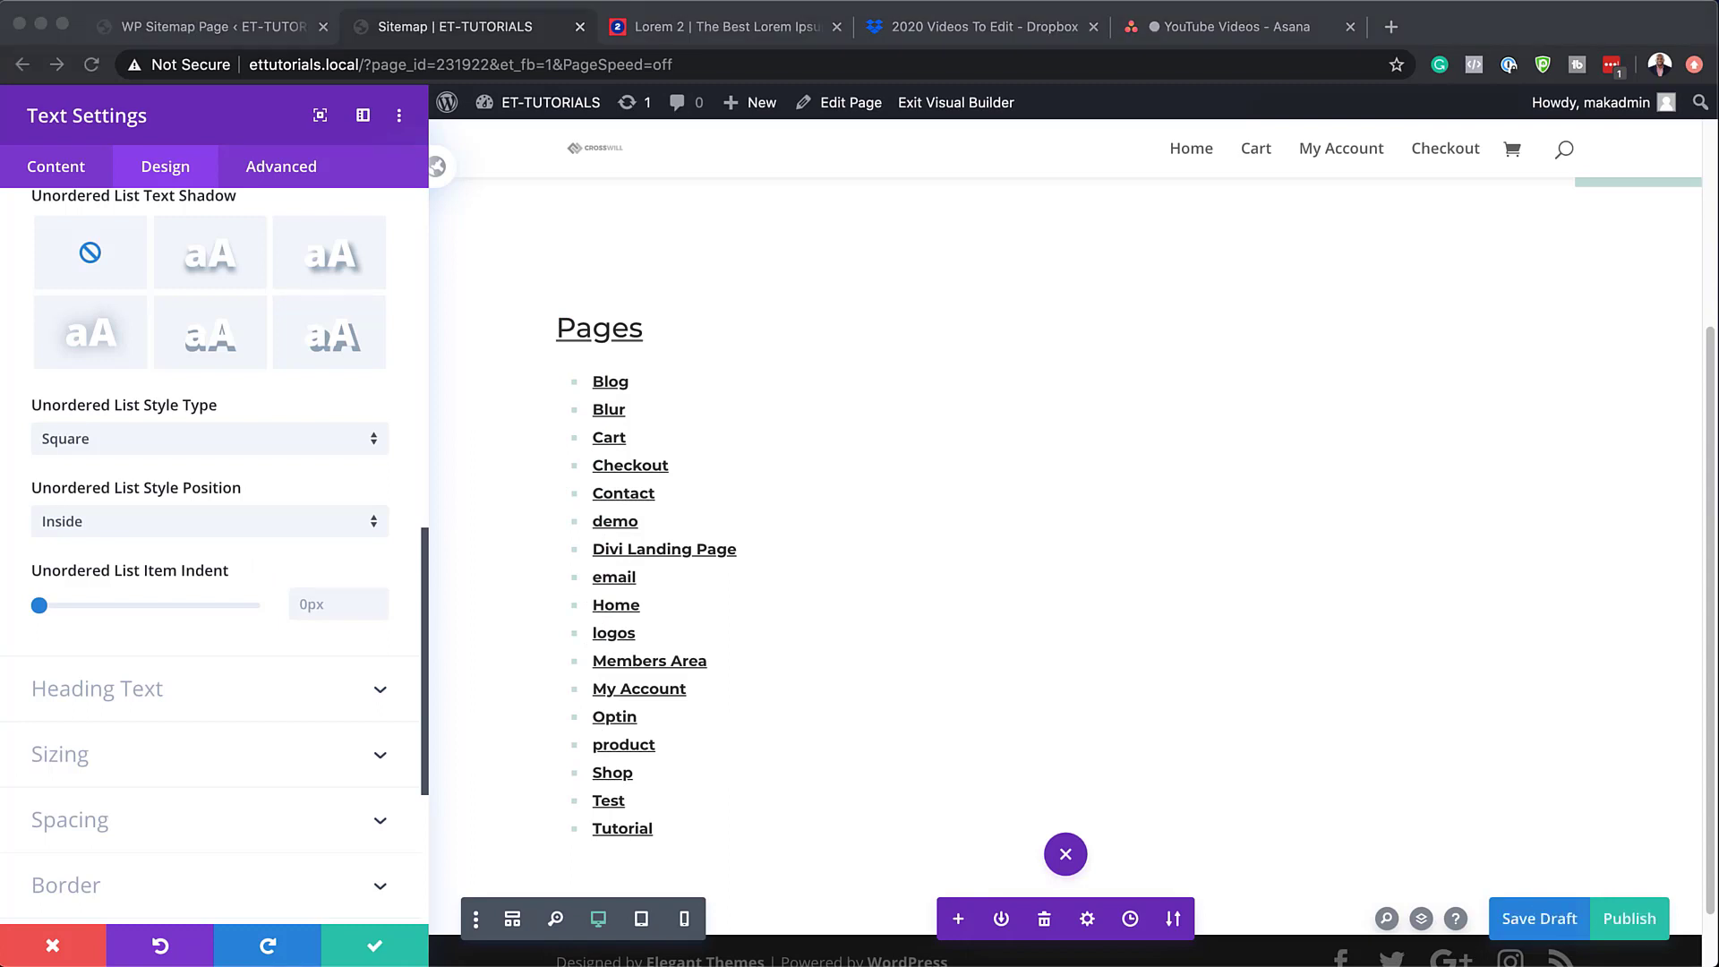
- Set the list's Item Indent to 5vw
scroll(165, 614, "up", 3)
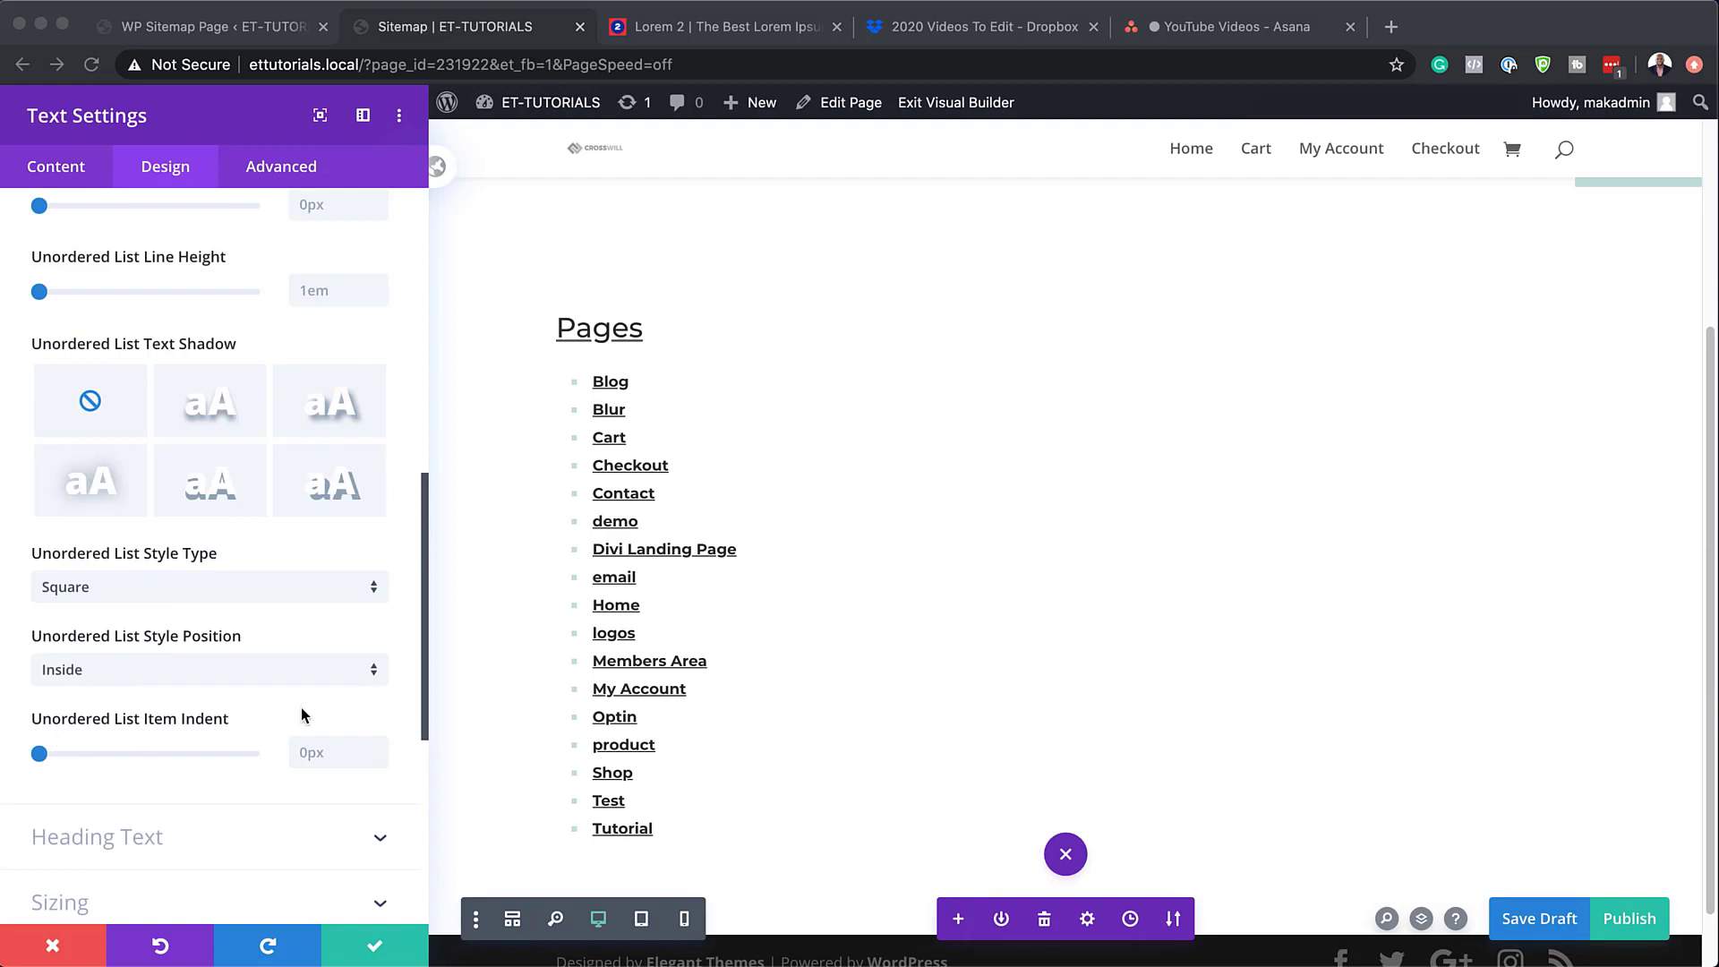
left_click(329, 752)
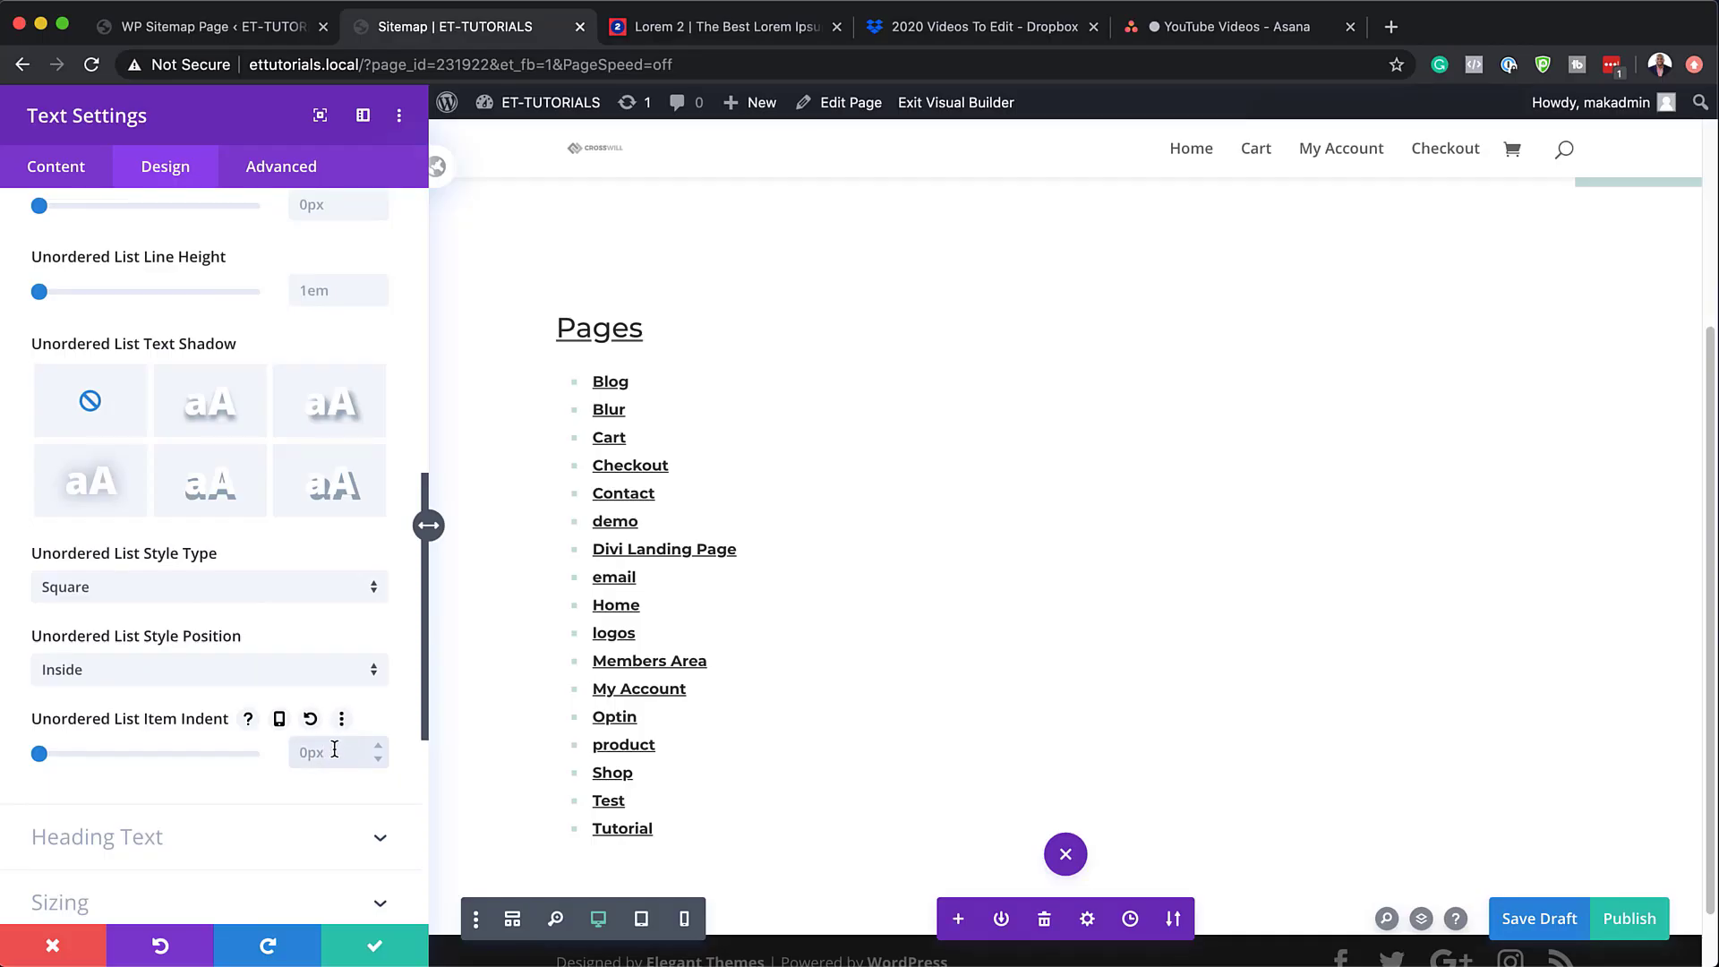
type("5vw")
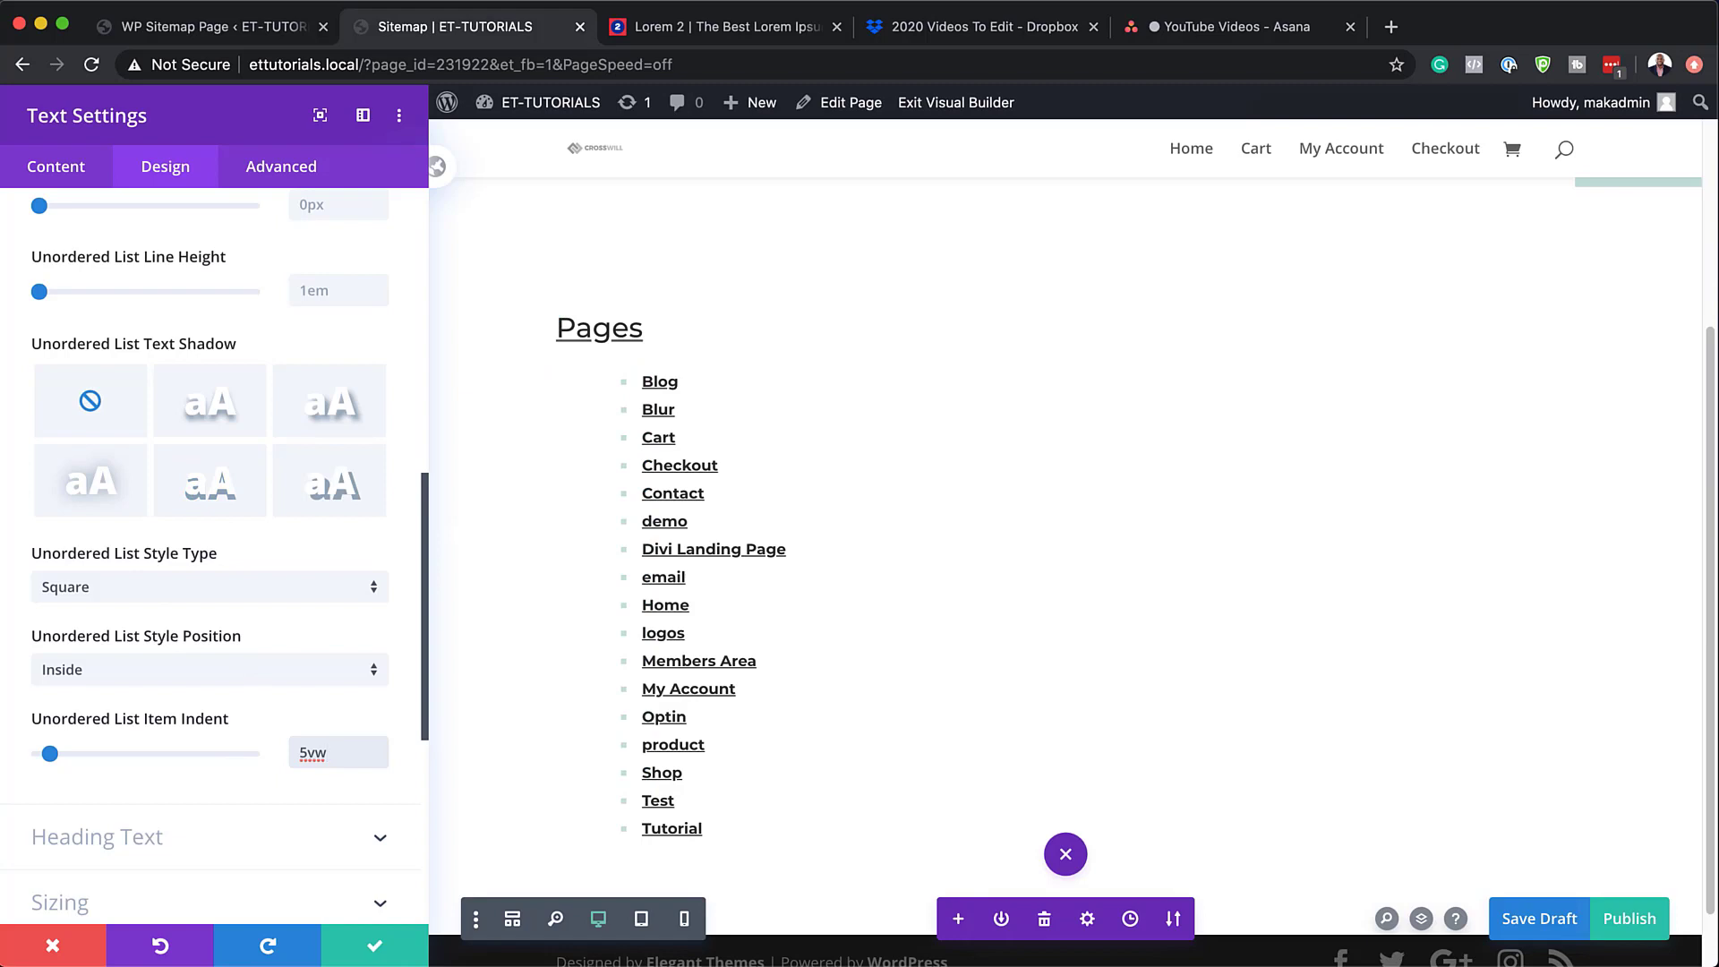
scroll(229, 667, "up", 15)
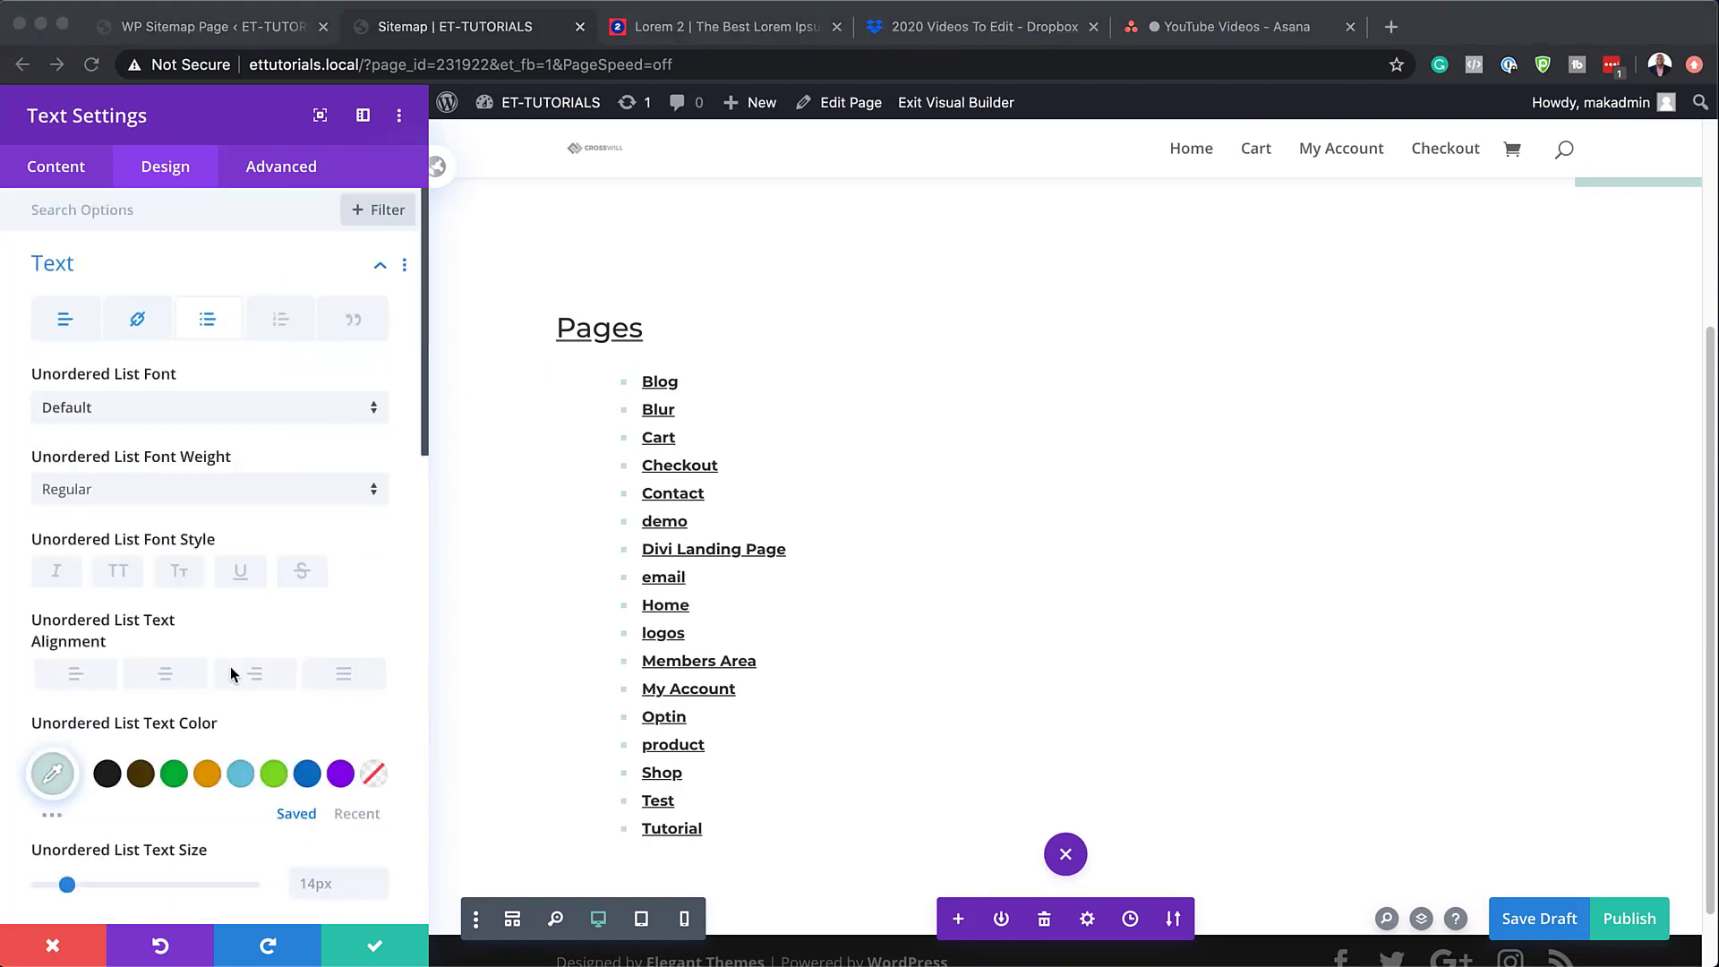
scroll(528, 381, "up", 5)
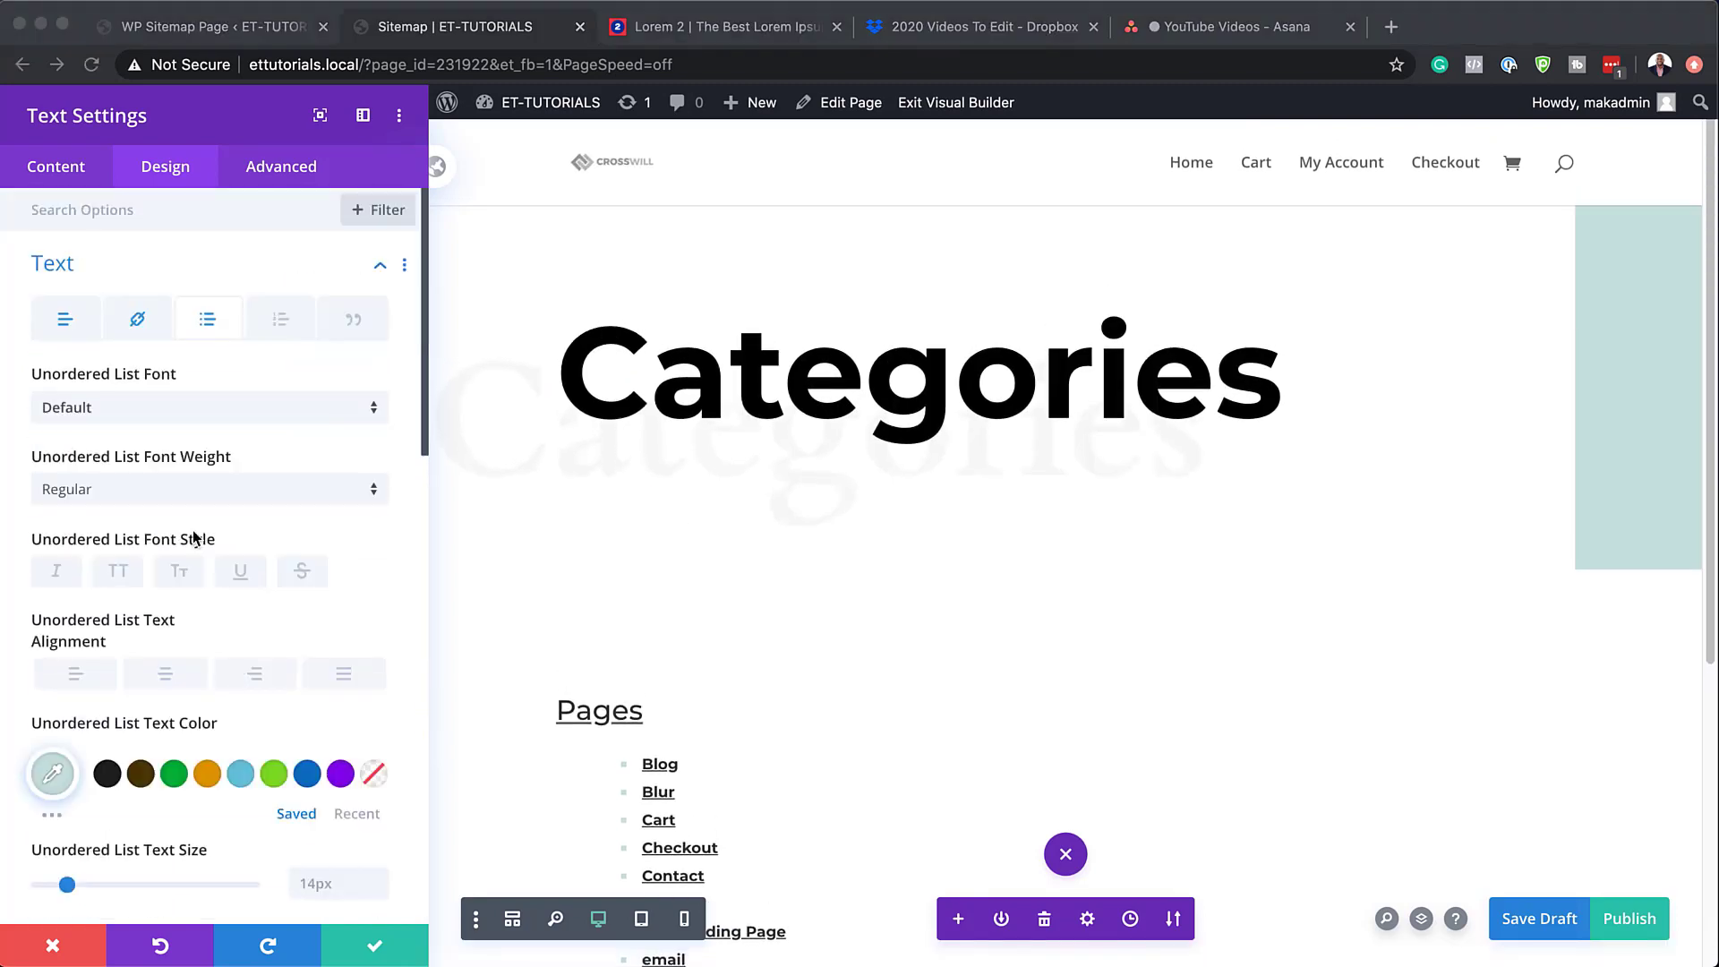
scroll(204, 588, "down", 10)
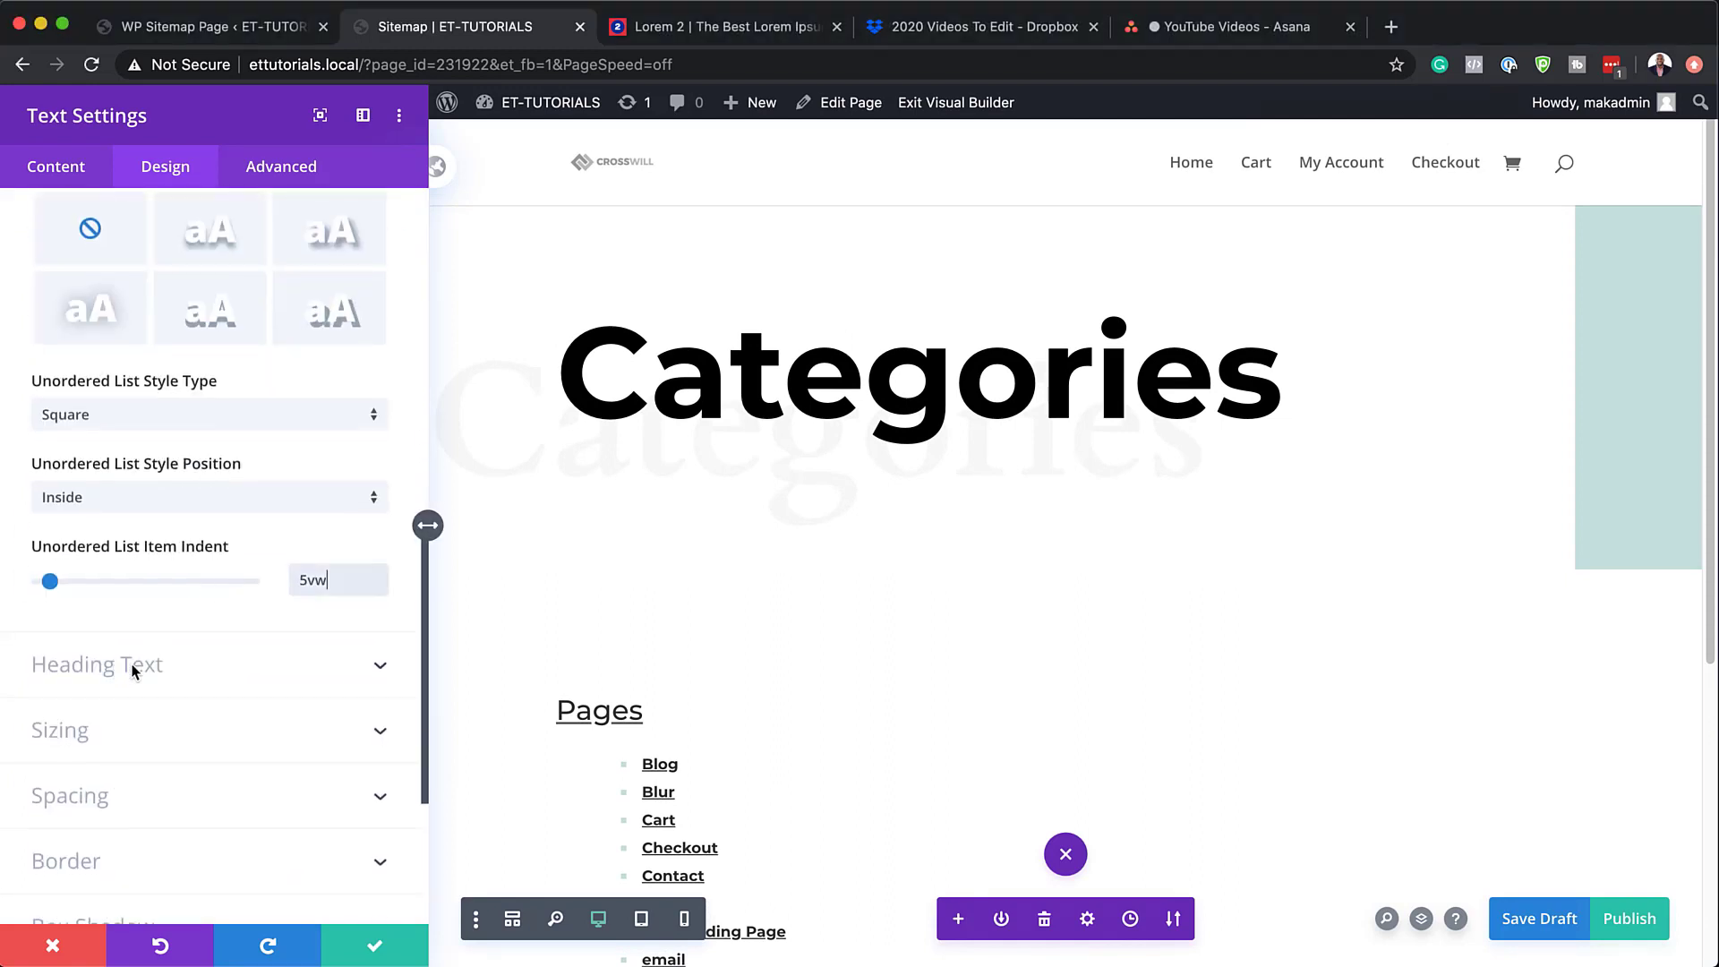
left_click(133, 667)
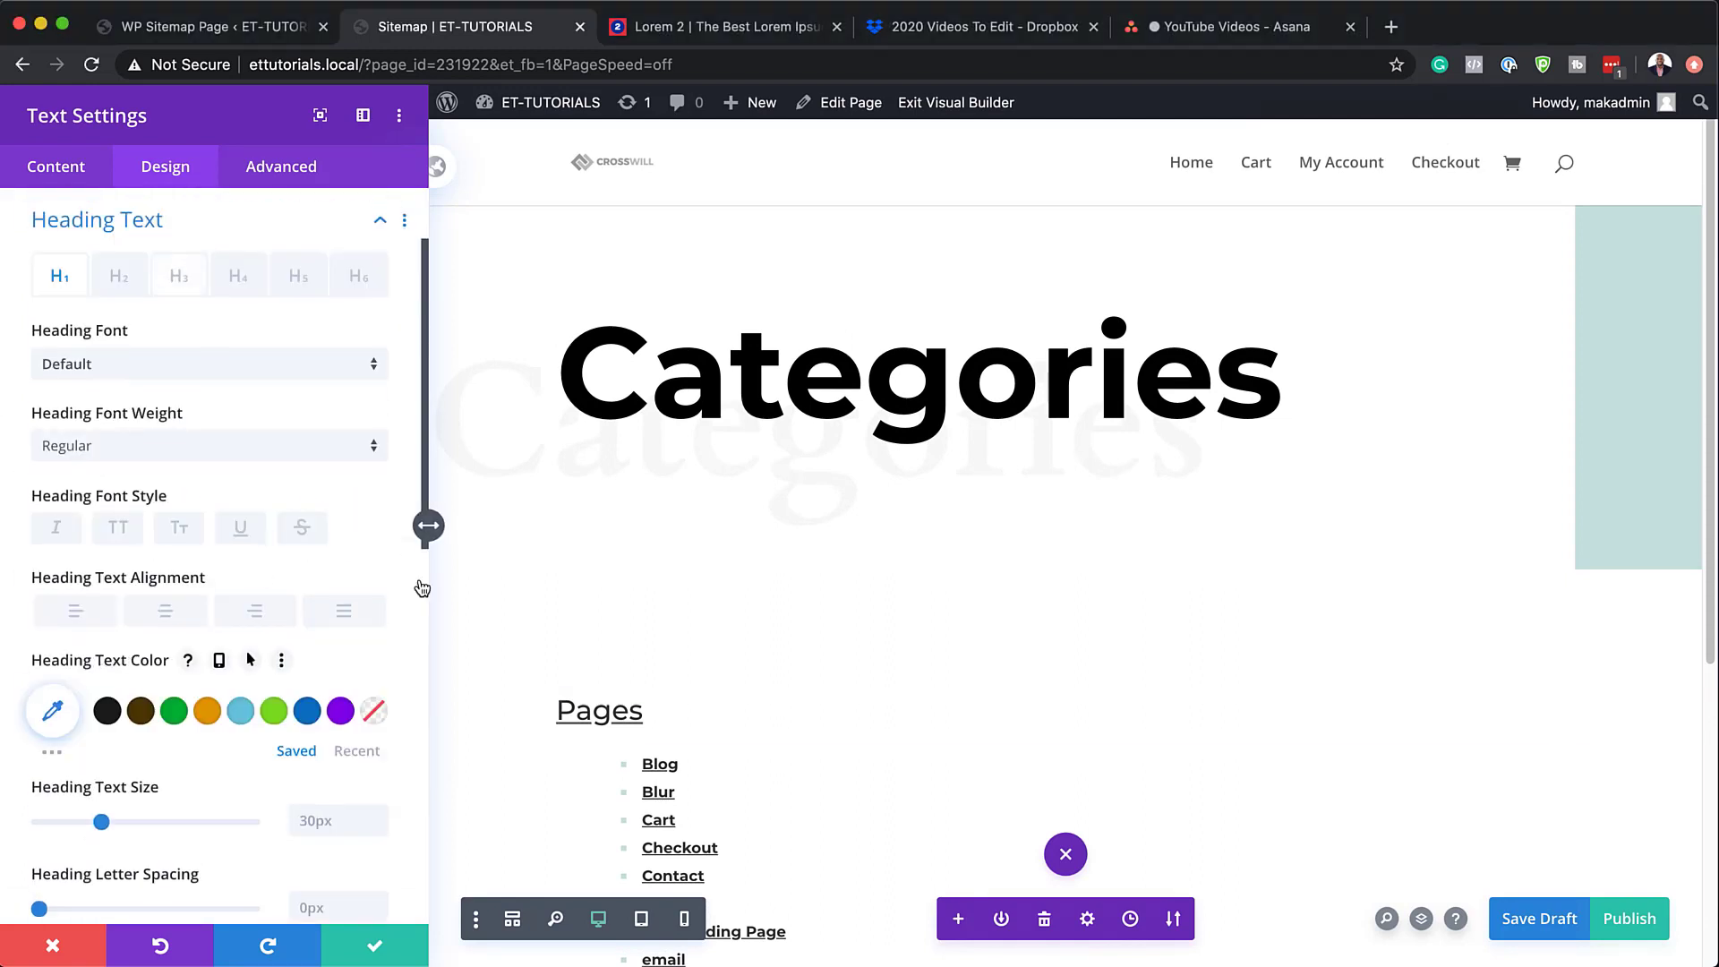
- Style Heading 2 text as Montserrat Bold at a 3vw text size
left_click(557, 704)
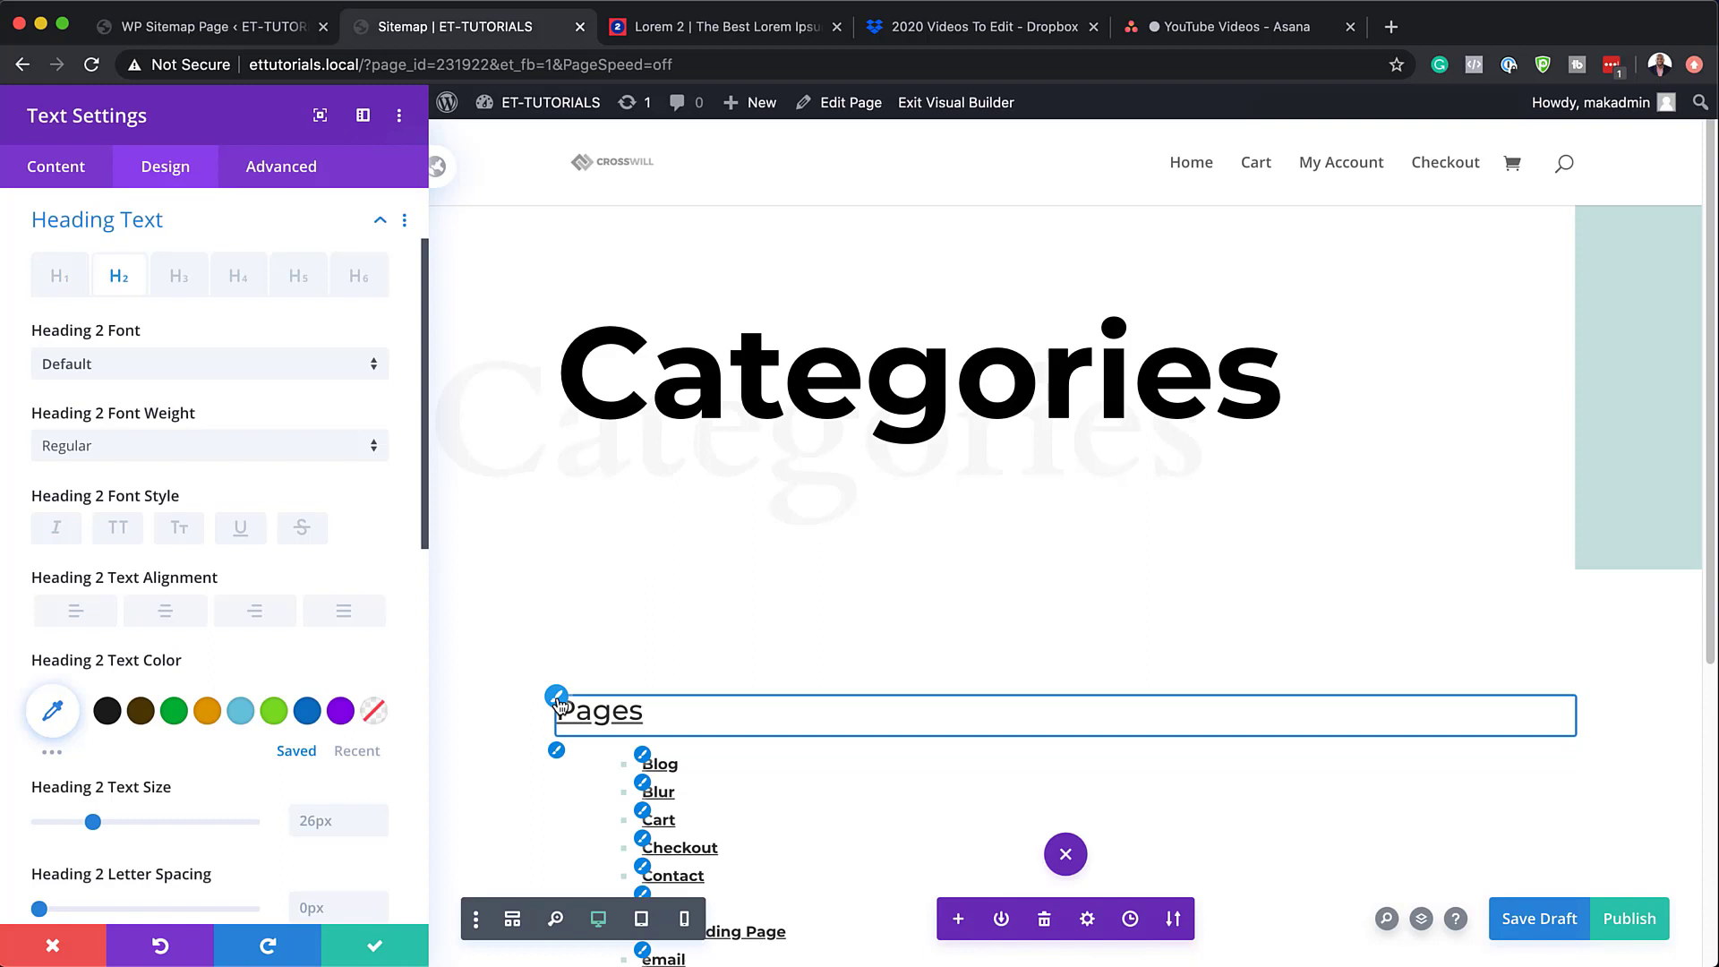
left_click(116, 368)
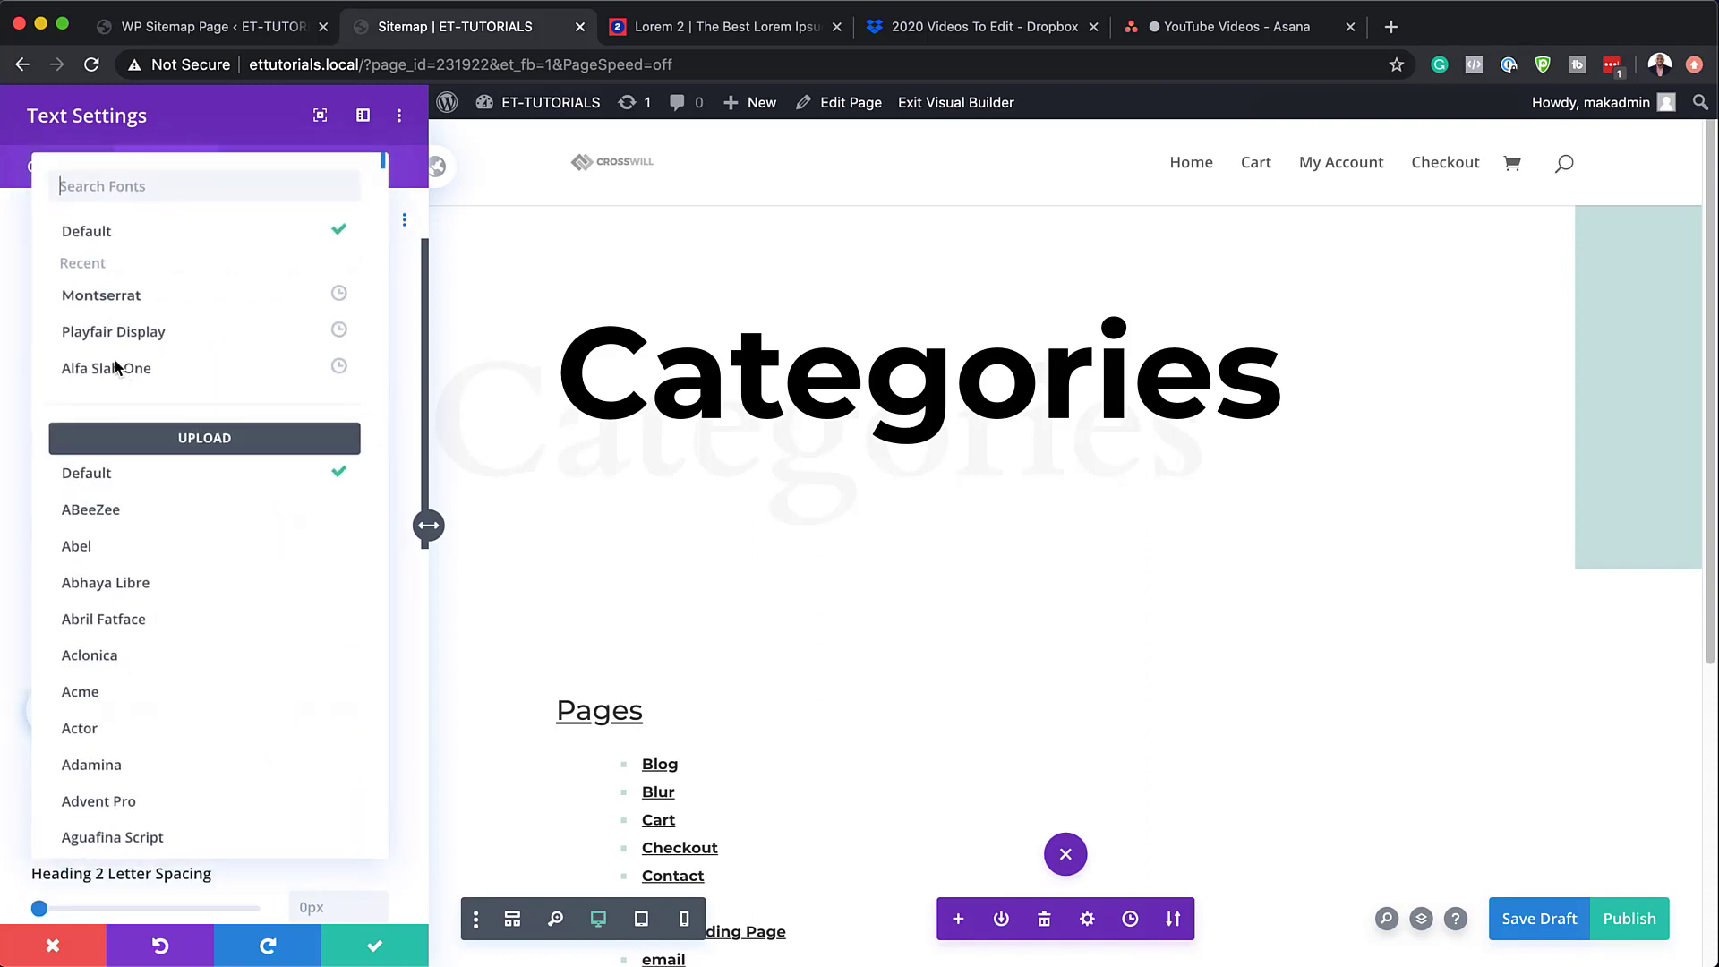
left_click(128, 290)
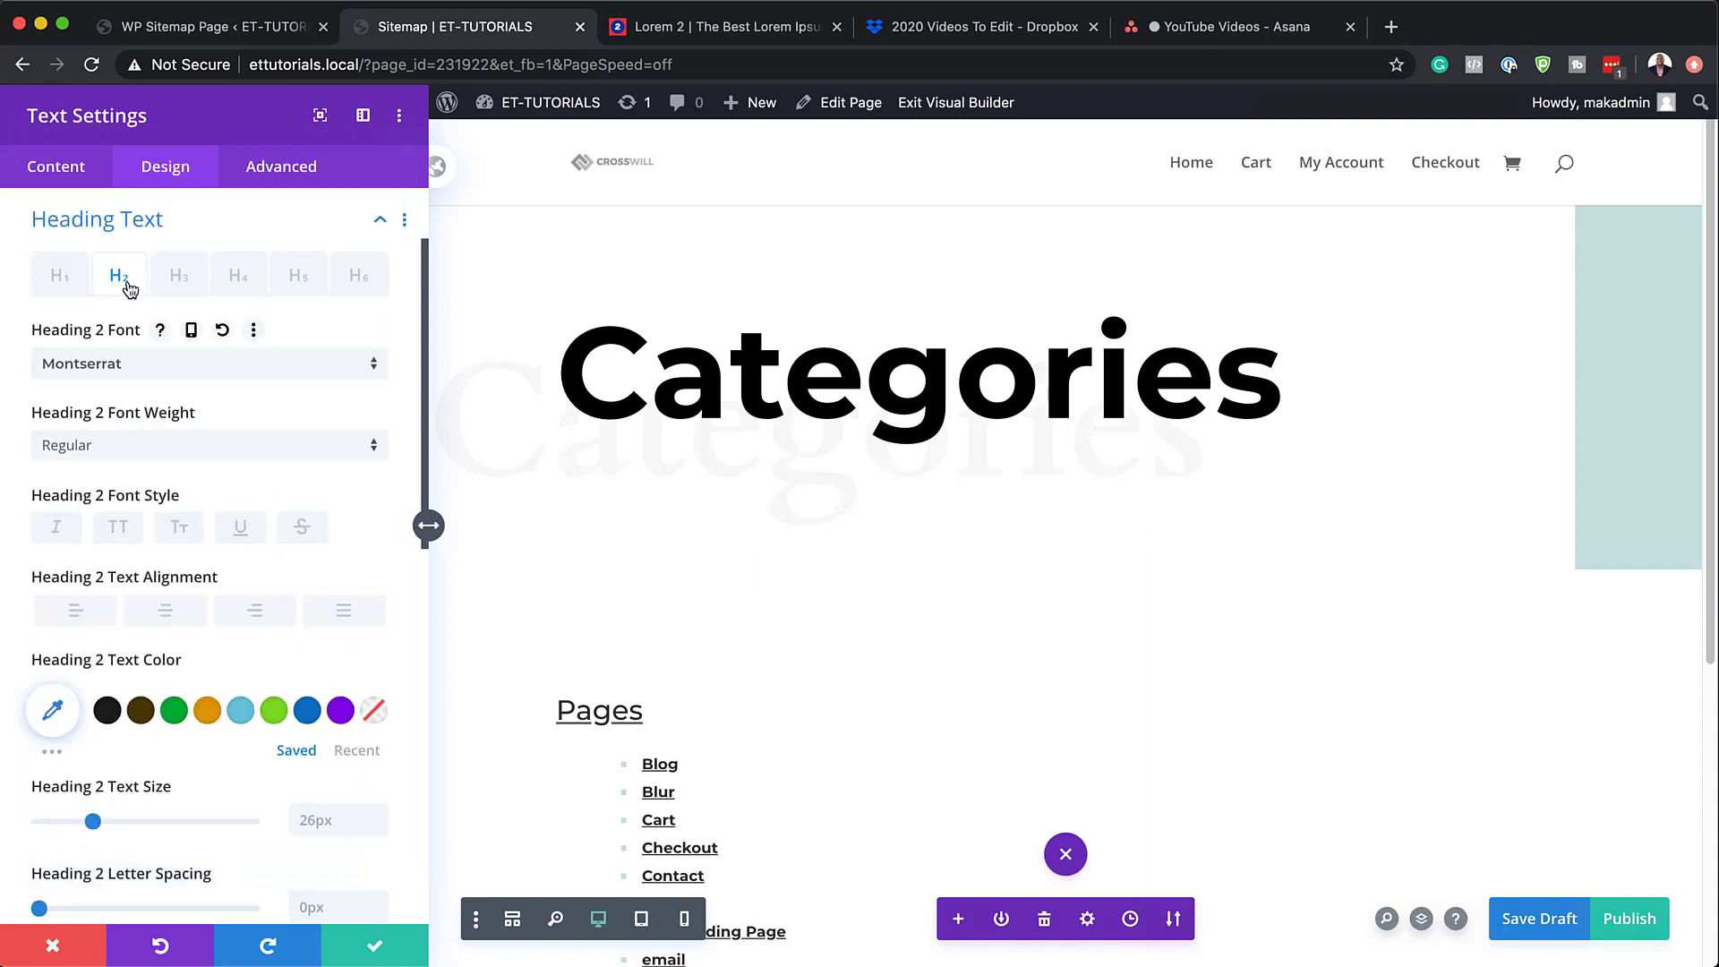
left_click(134, 460)
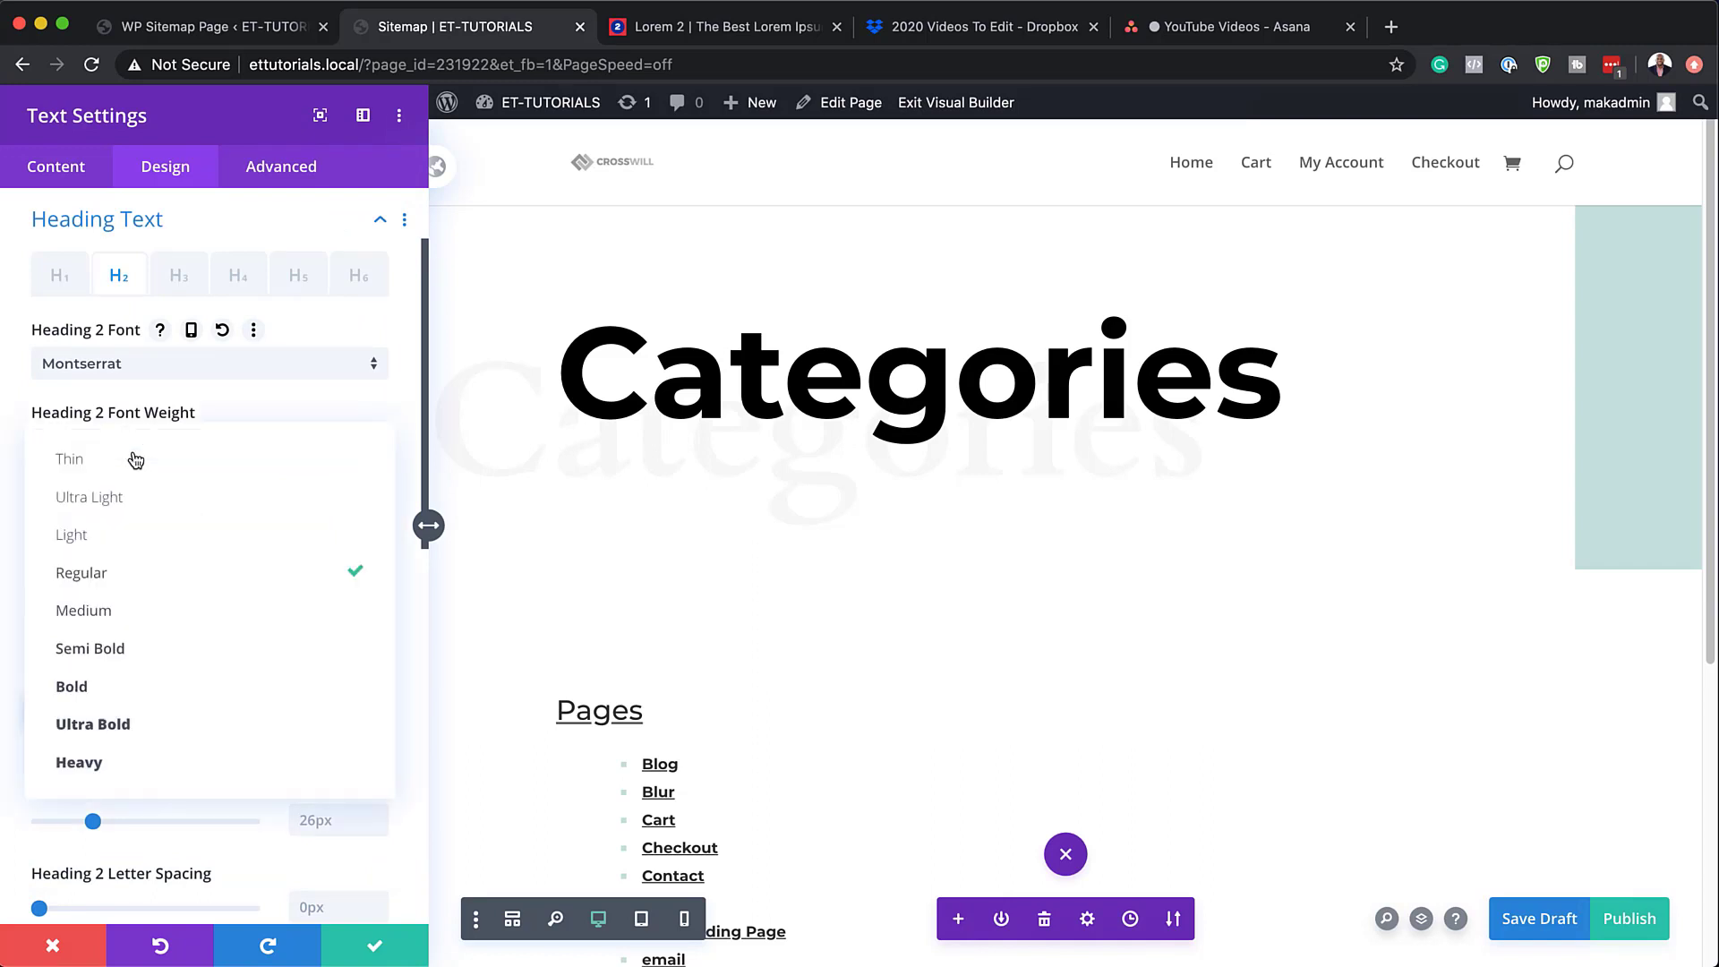
left_click(166, 690)
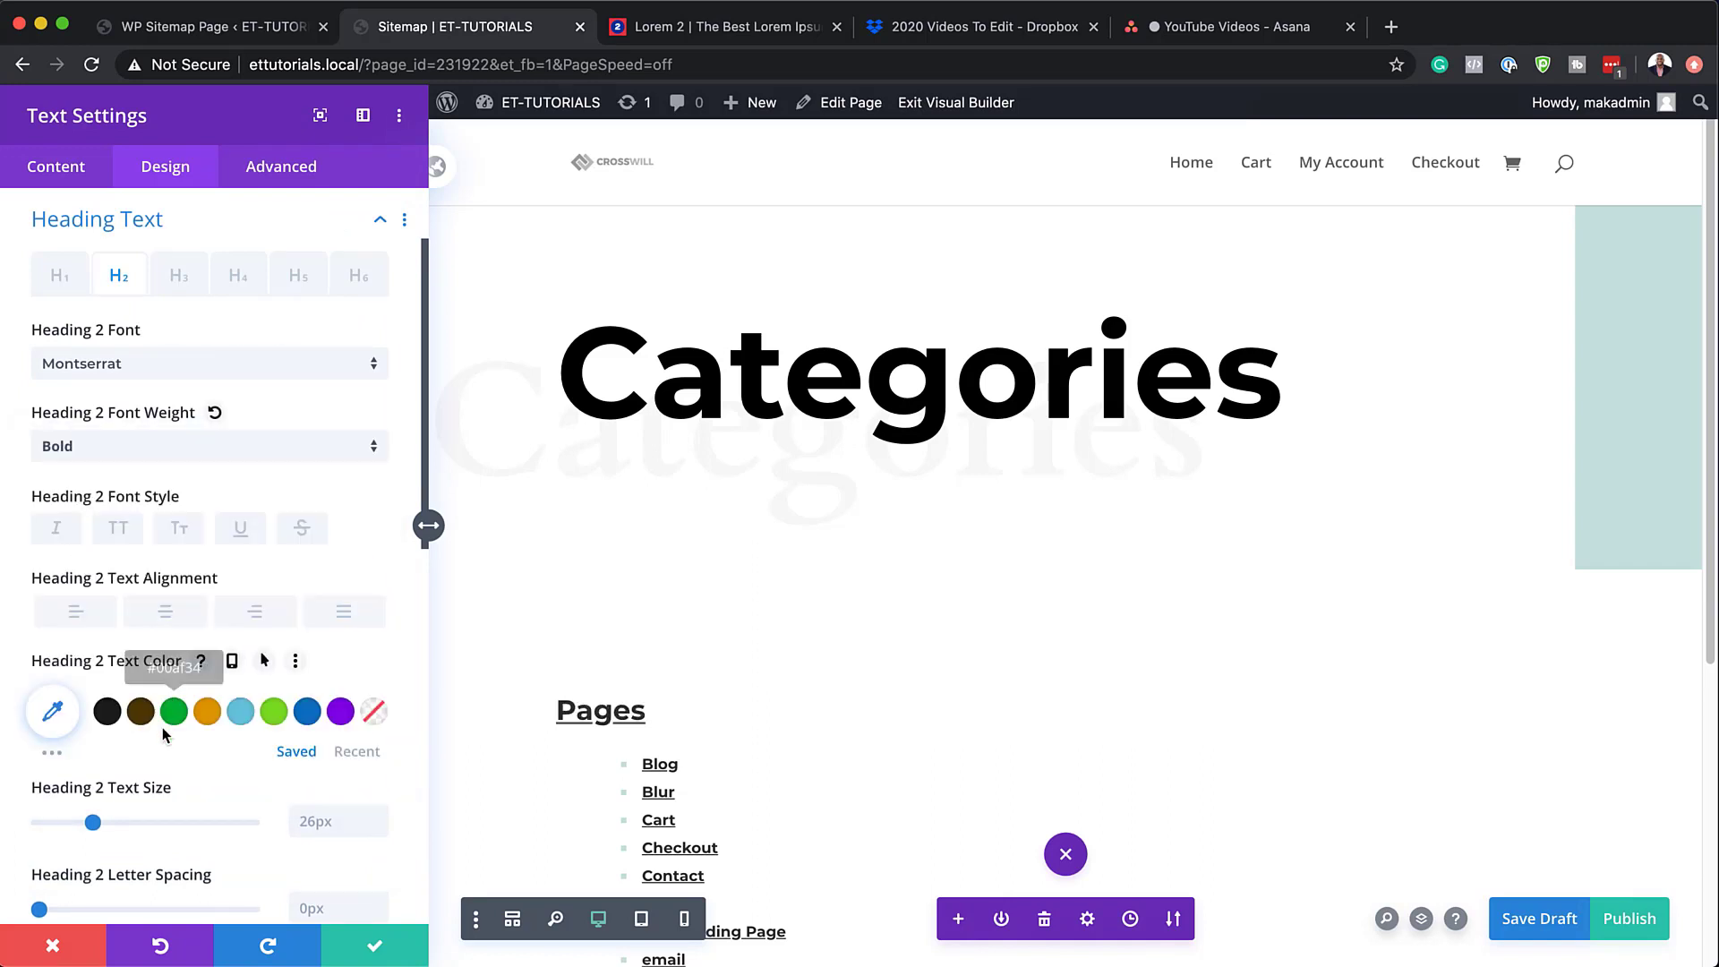
left_click(323, 823)
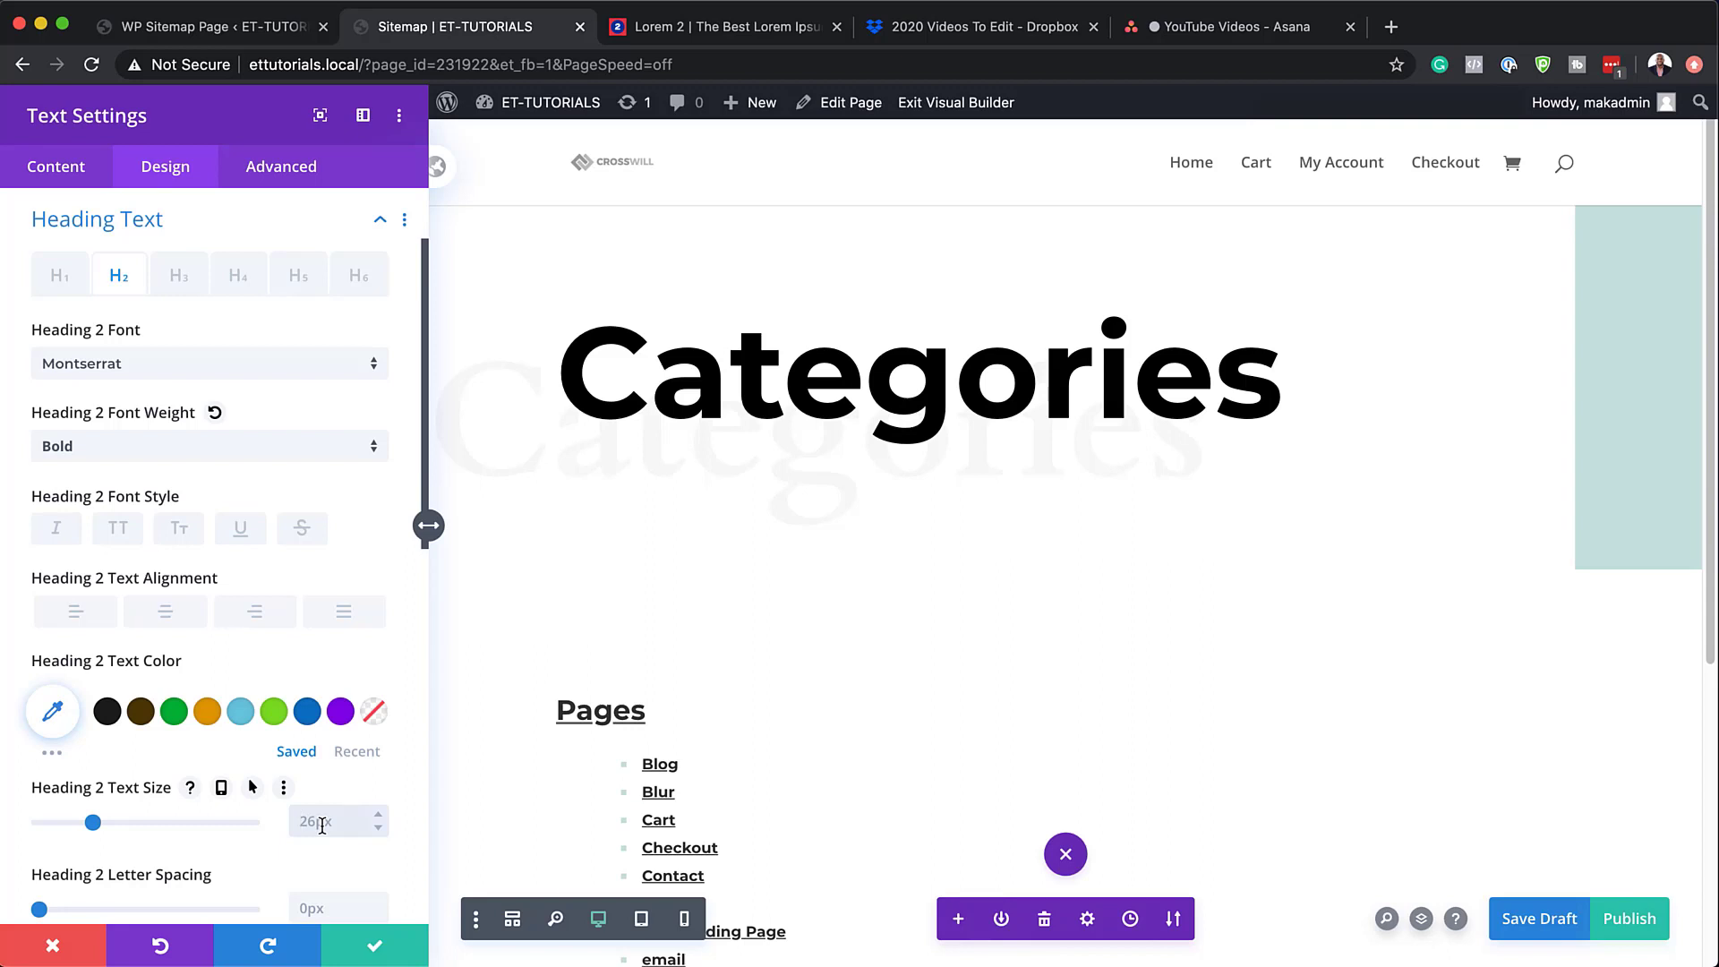
type("3vw")
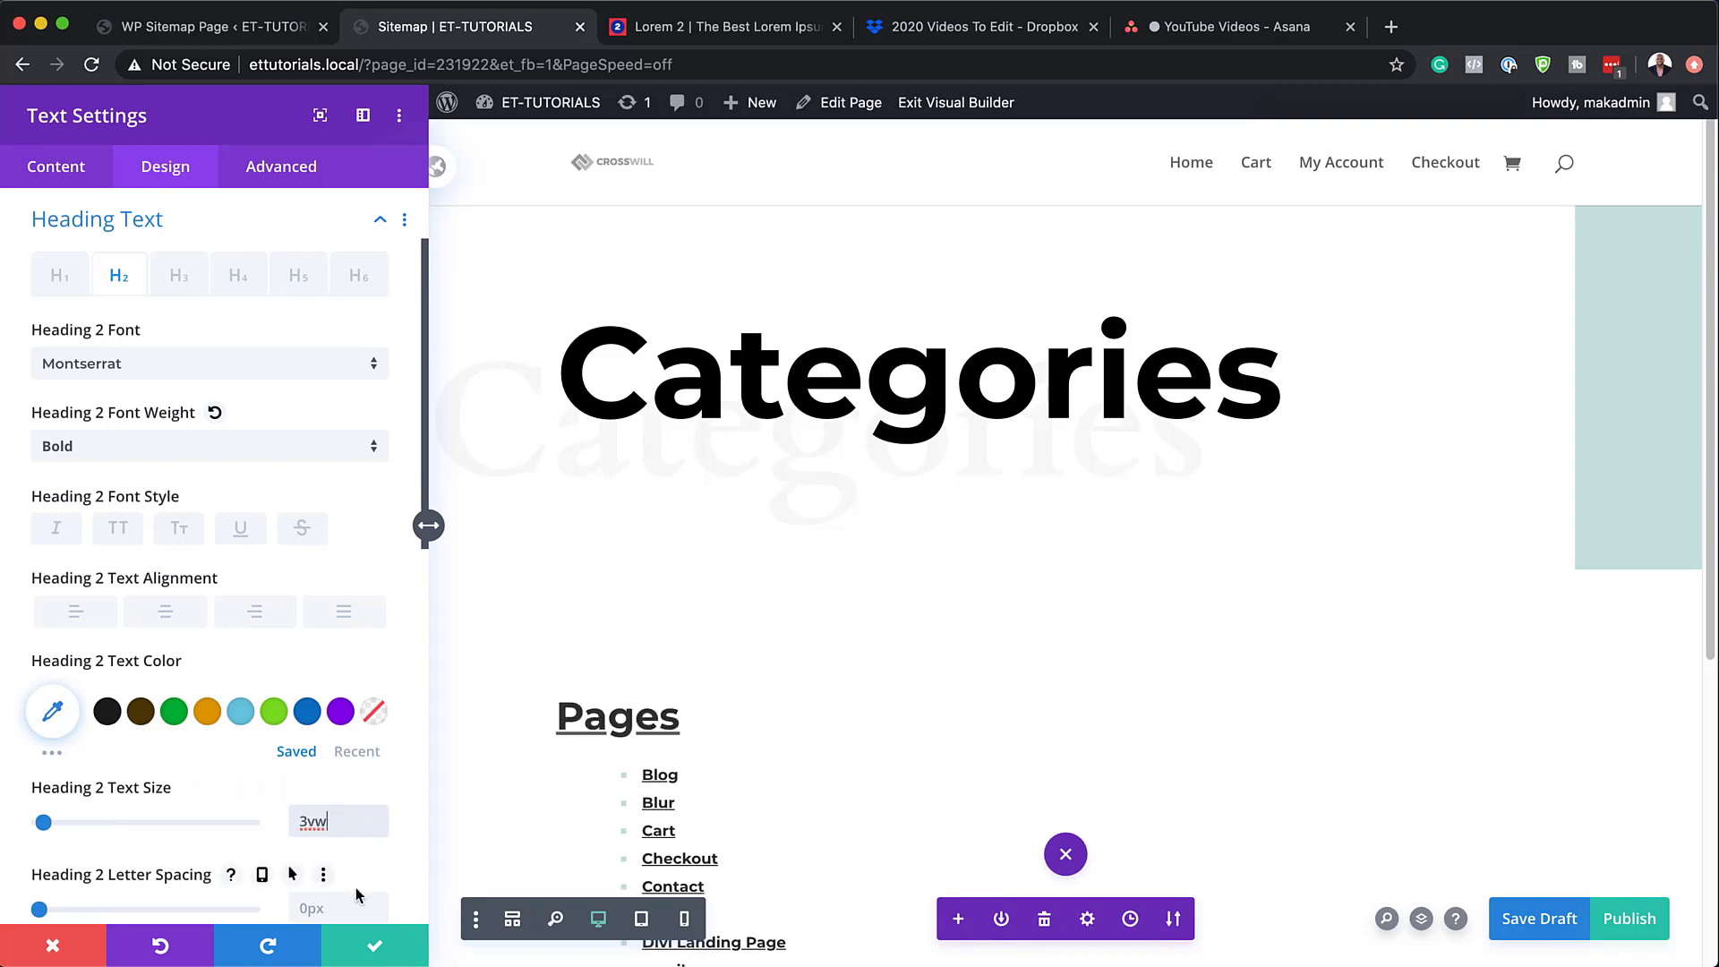
- Enable separate per-device text sizes for Heading 2
left_click(230, 797)
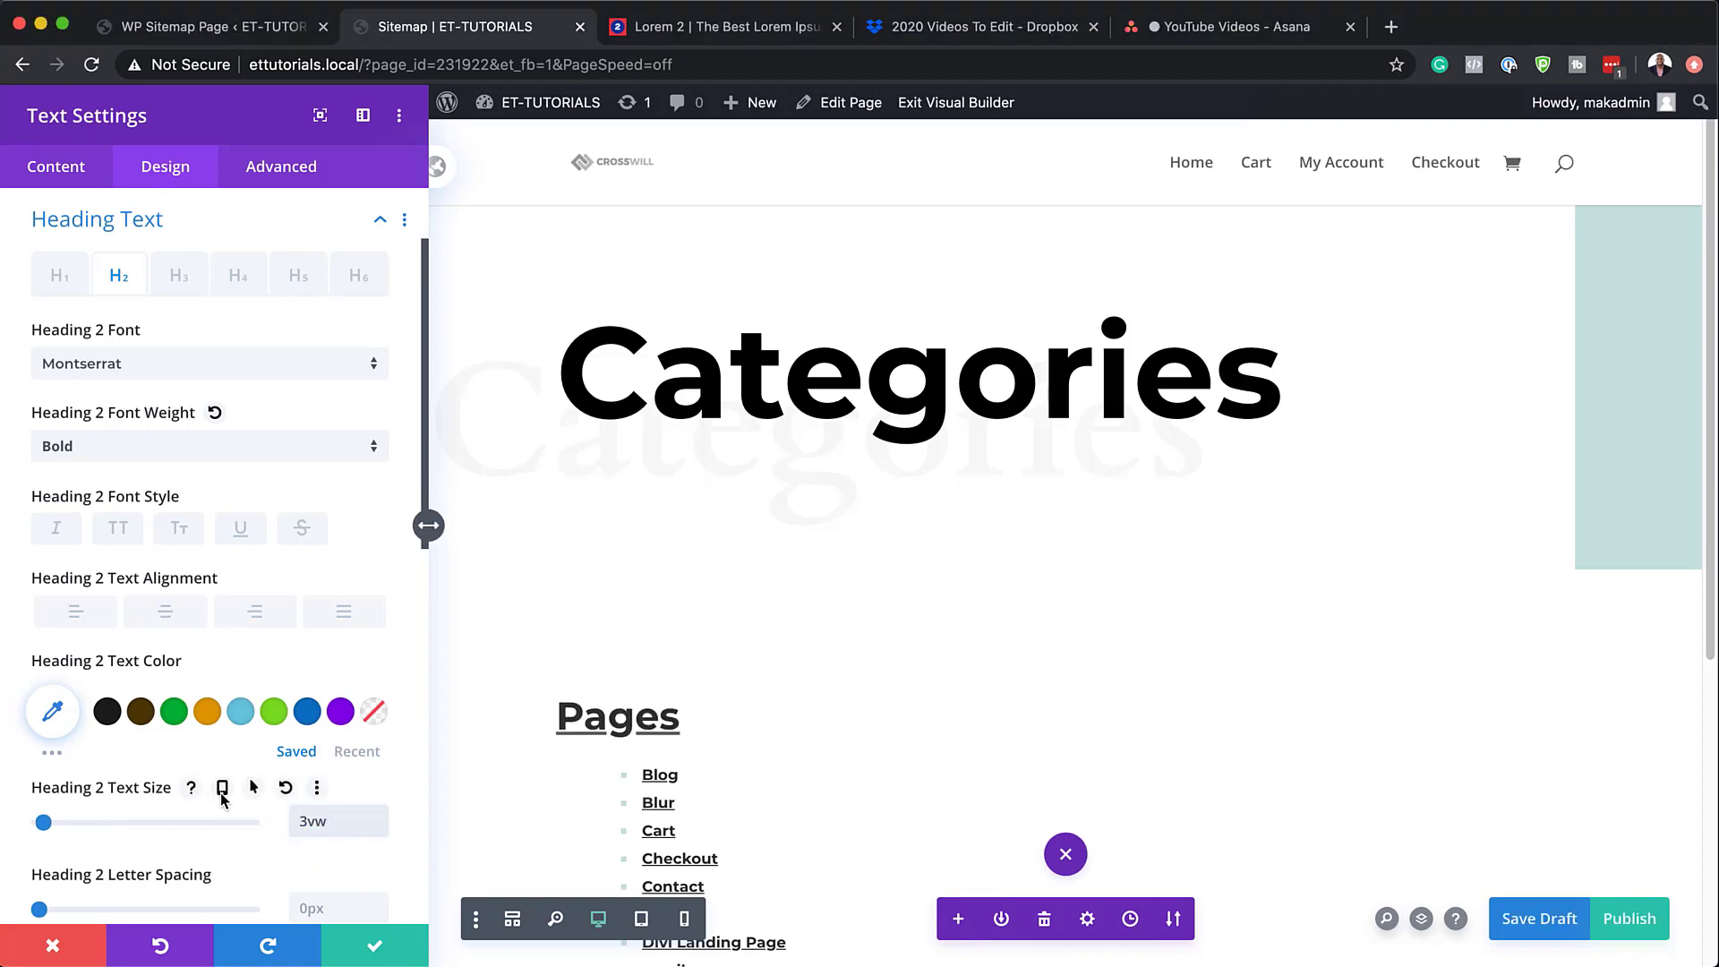
scroll(224, 796, "down", 1)
left_click(222, 771)
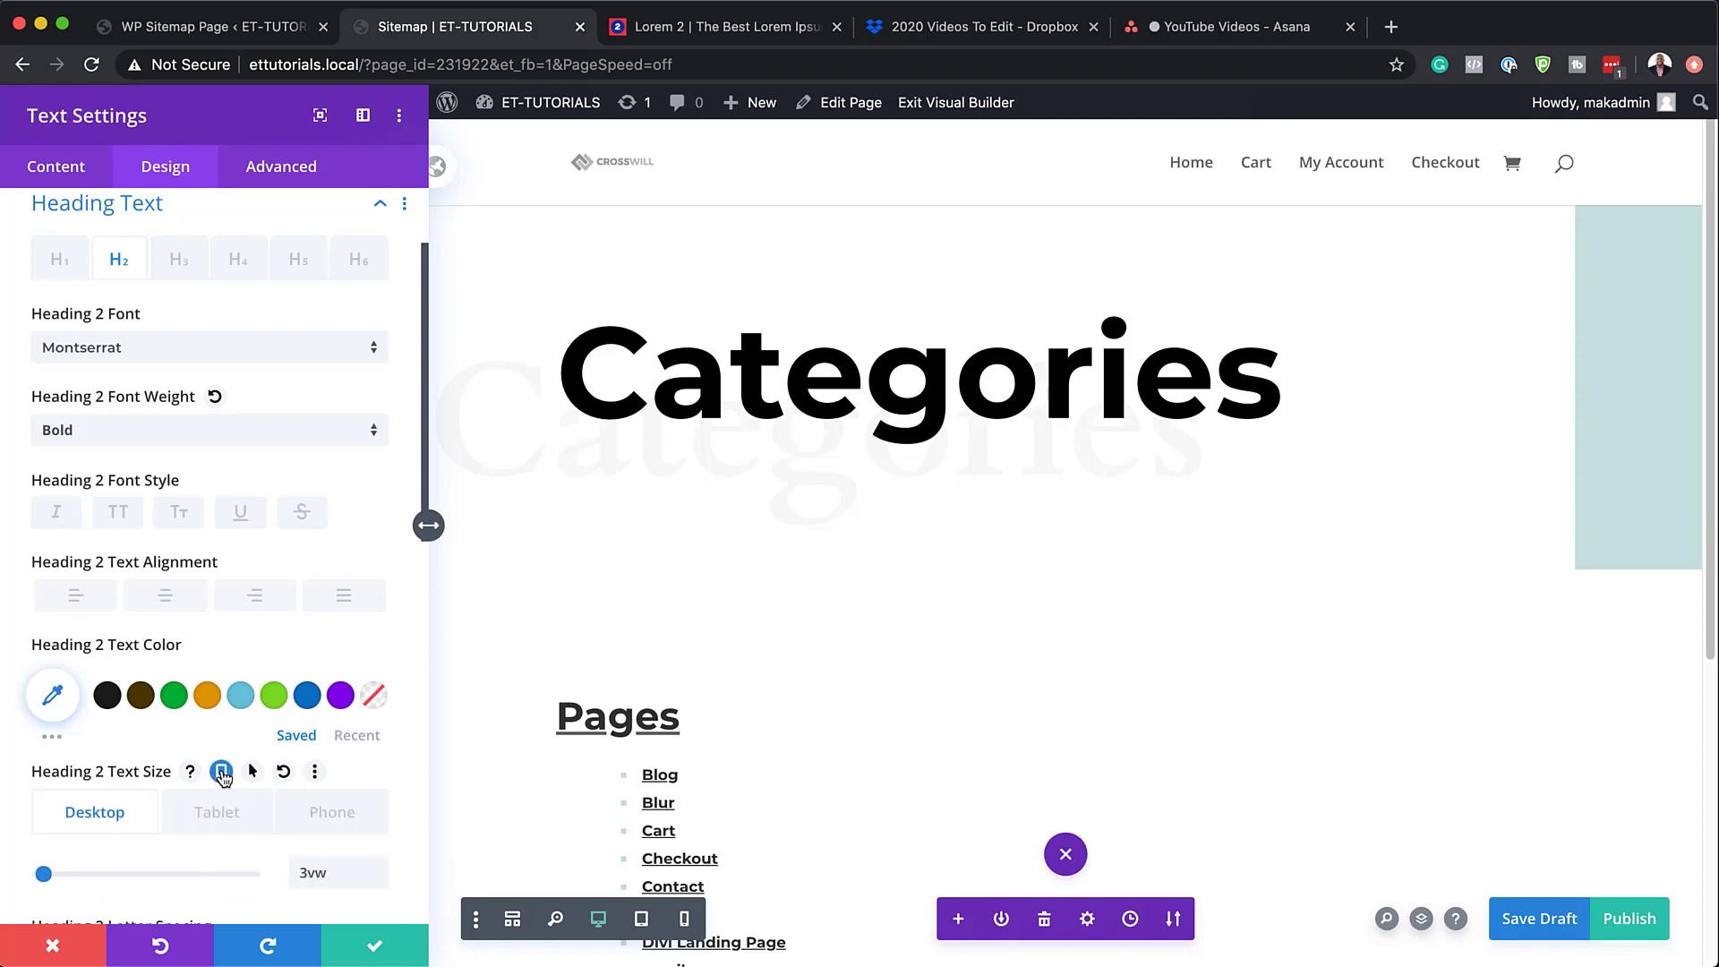
- Set the Heading 2 size to 38px for tablet and phone, keeping 3vw on desktop
left_click(222, 820)
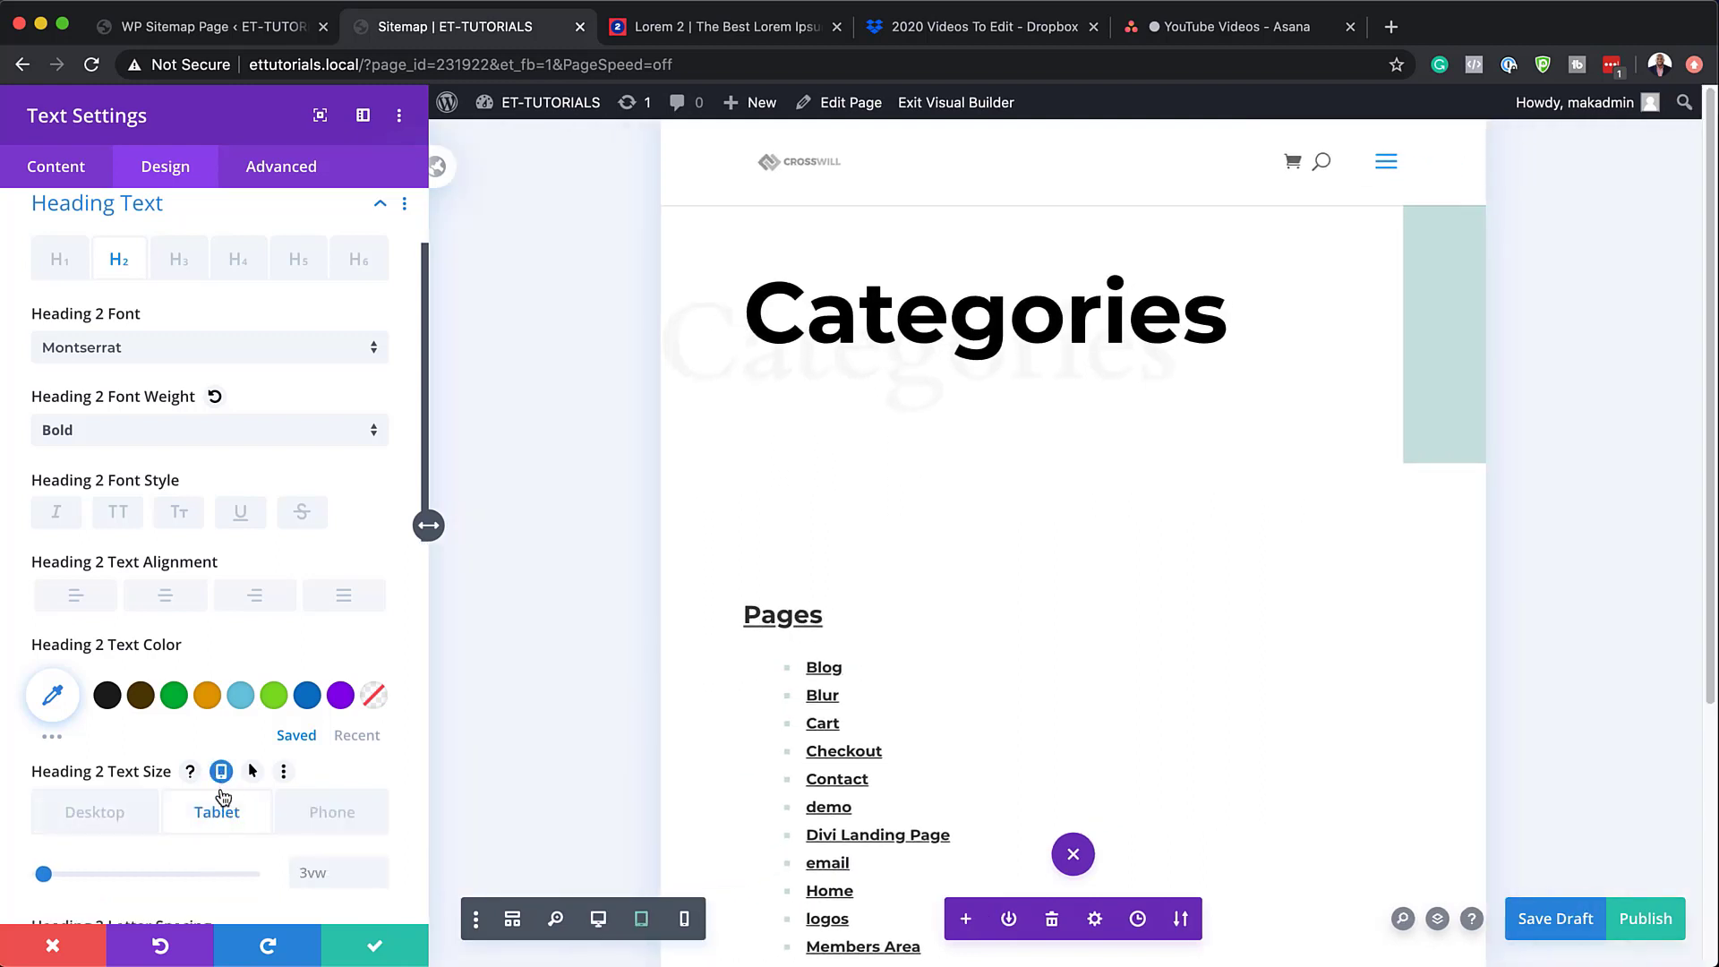
left_click(334, 879)
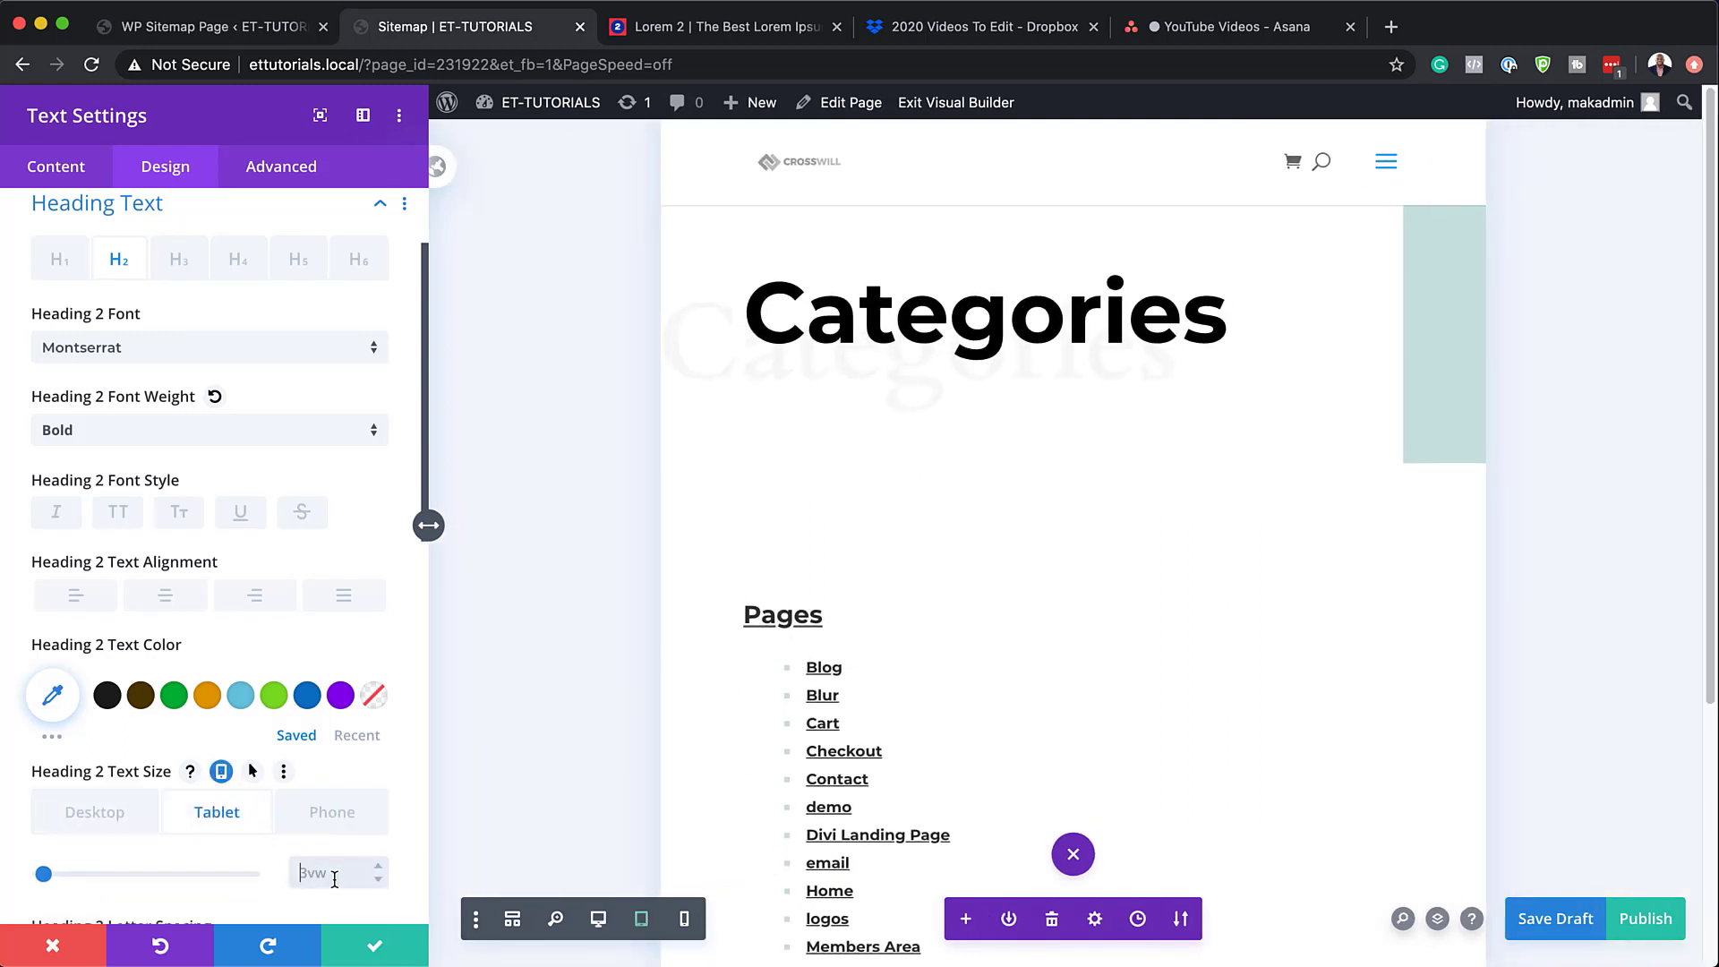
type("38px")
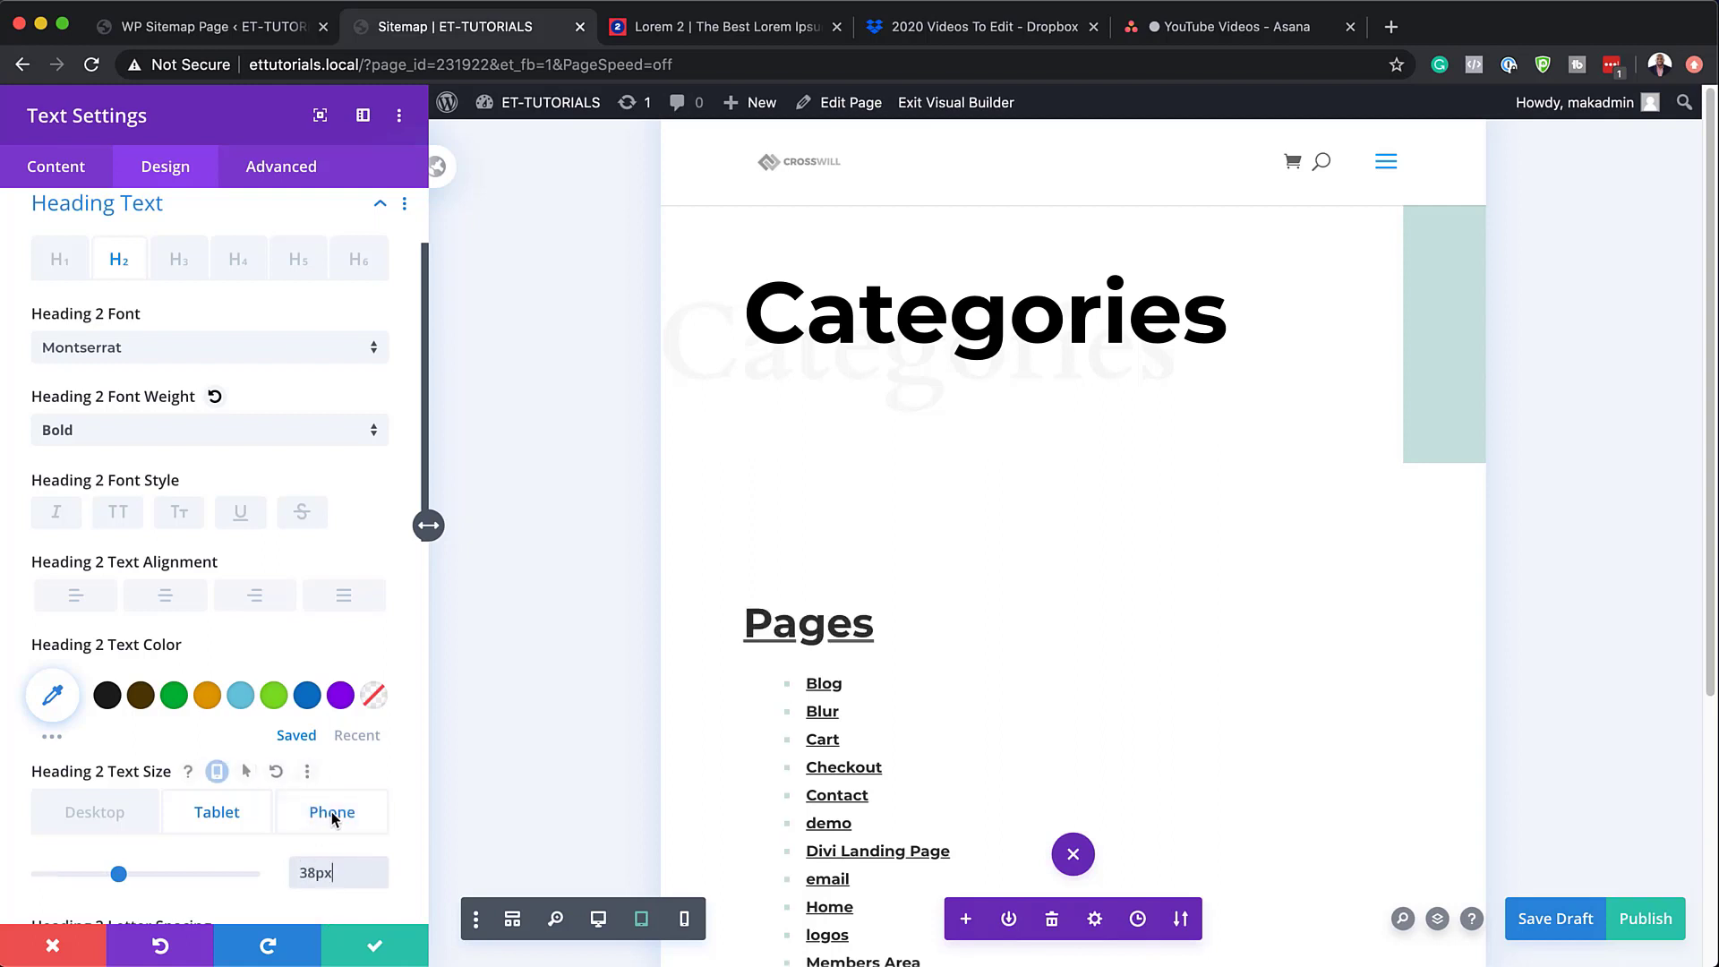
left_click(332, 815)
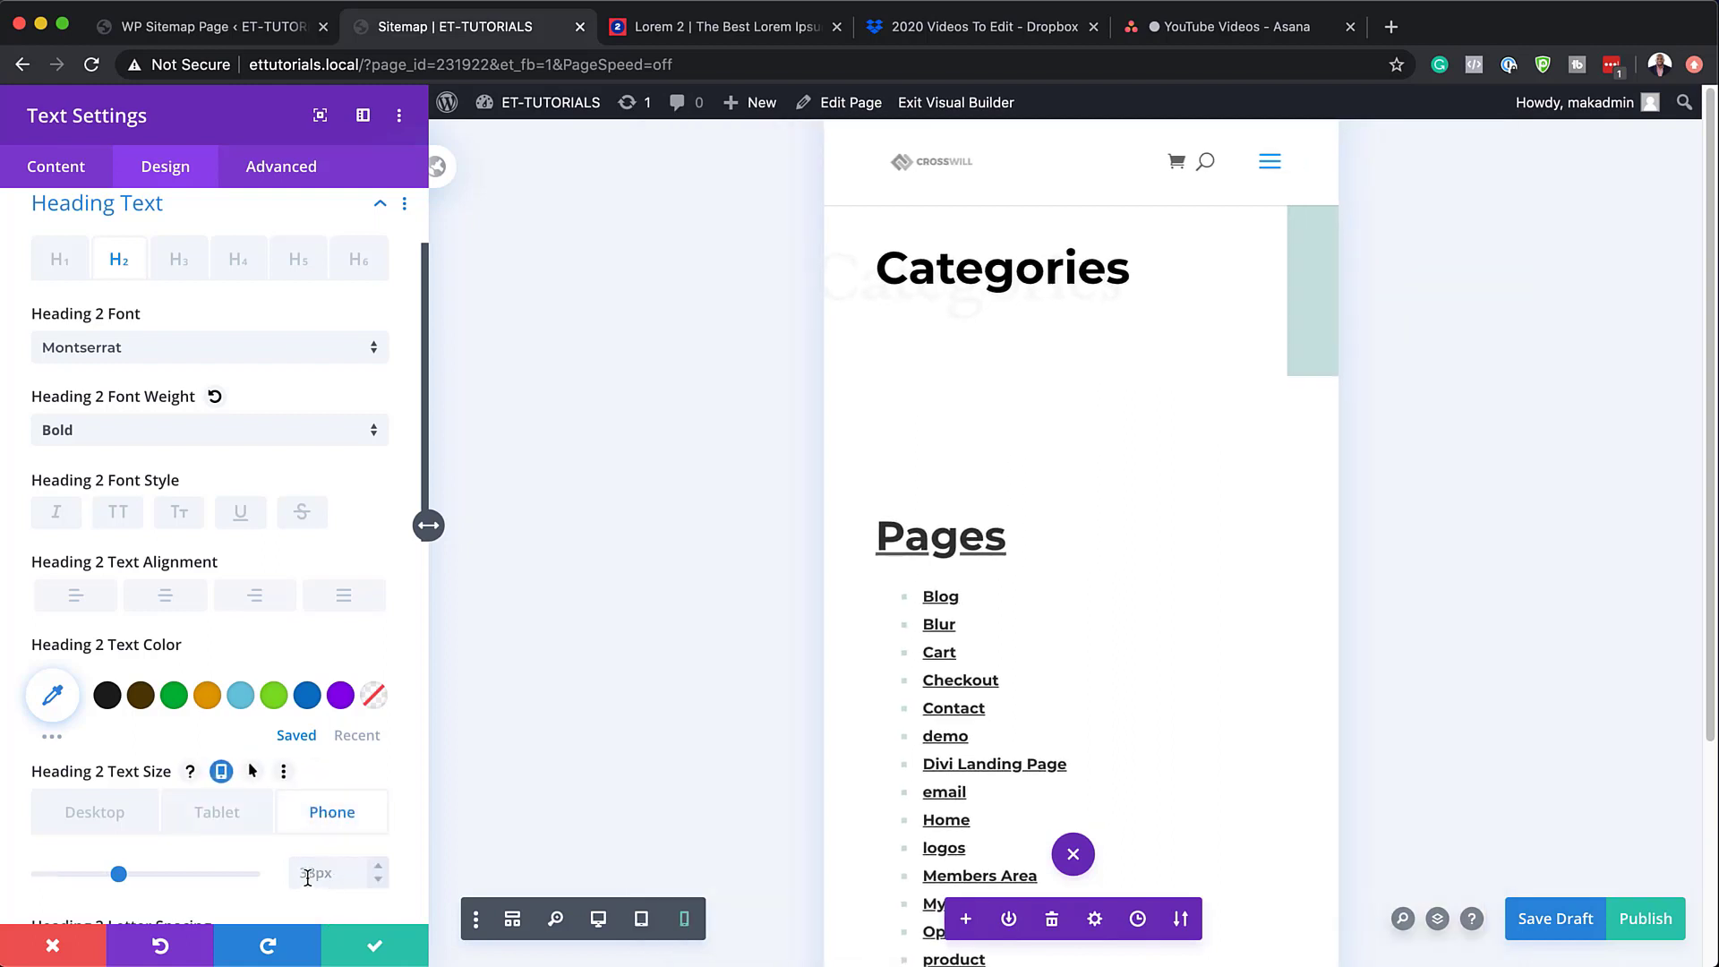
left_click(311, 879)
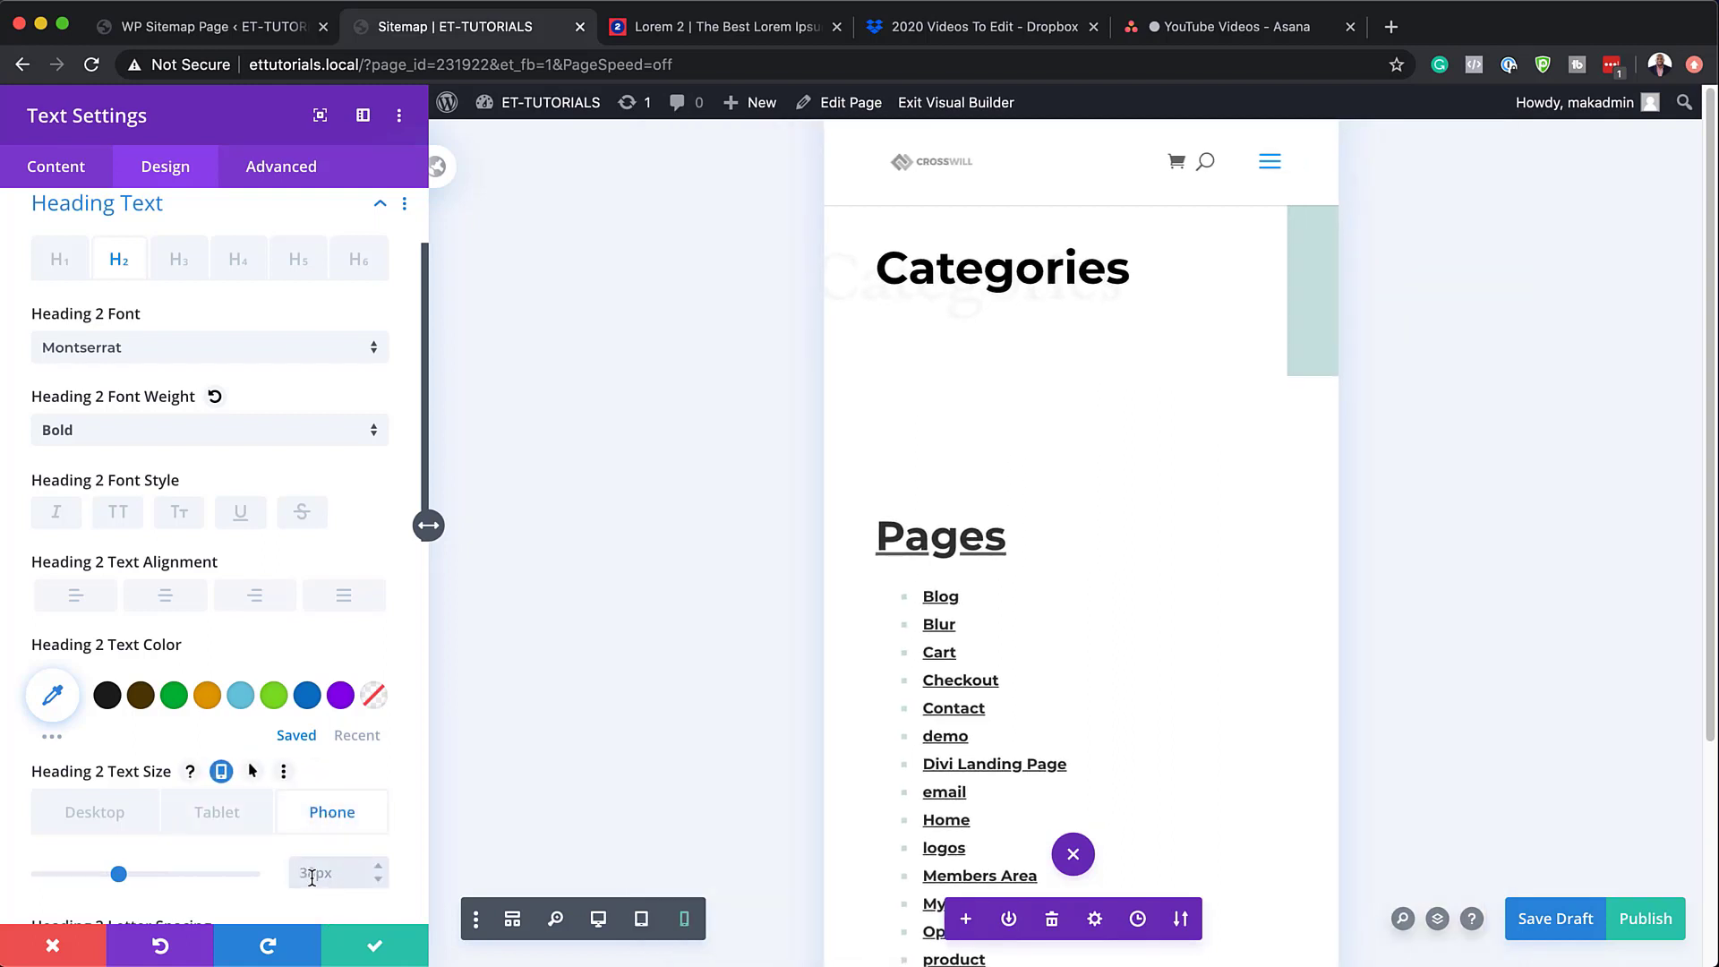
left_click(108, 813)
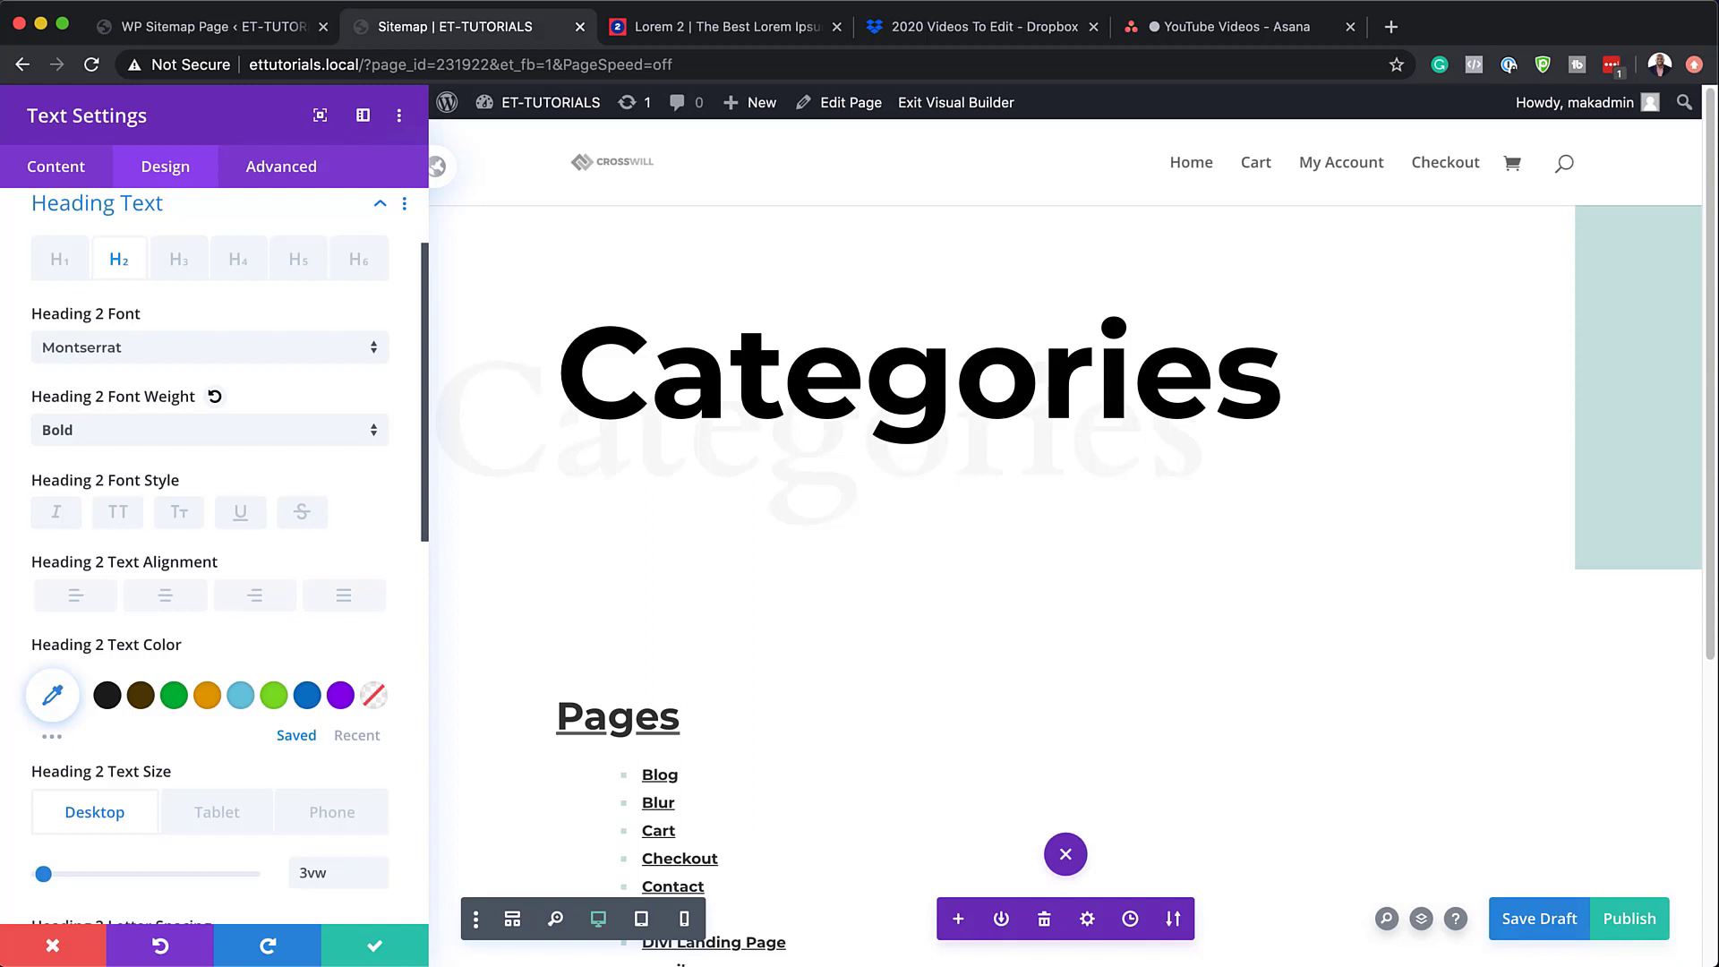
- Set the Text module's Spacing left margin to -2vw
scroll(224, 660, "down", 15)
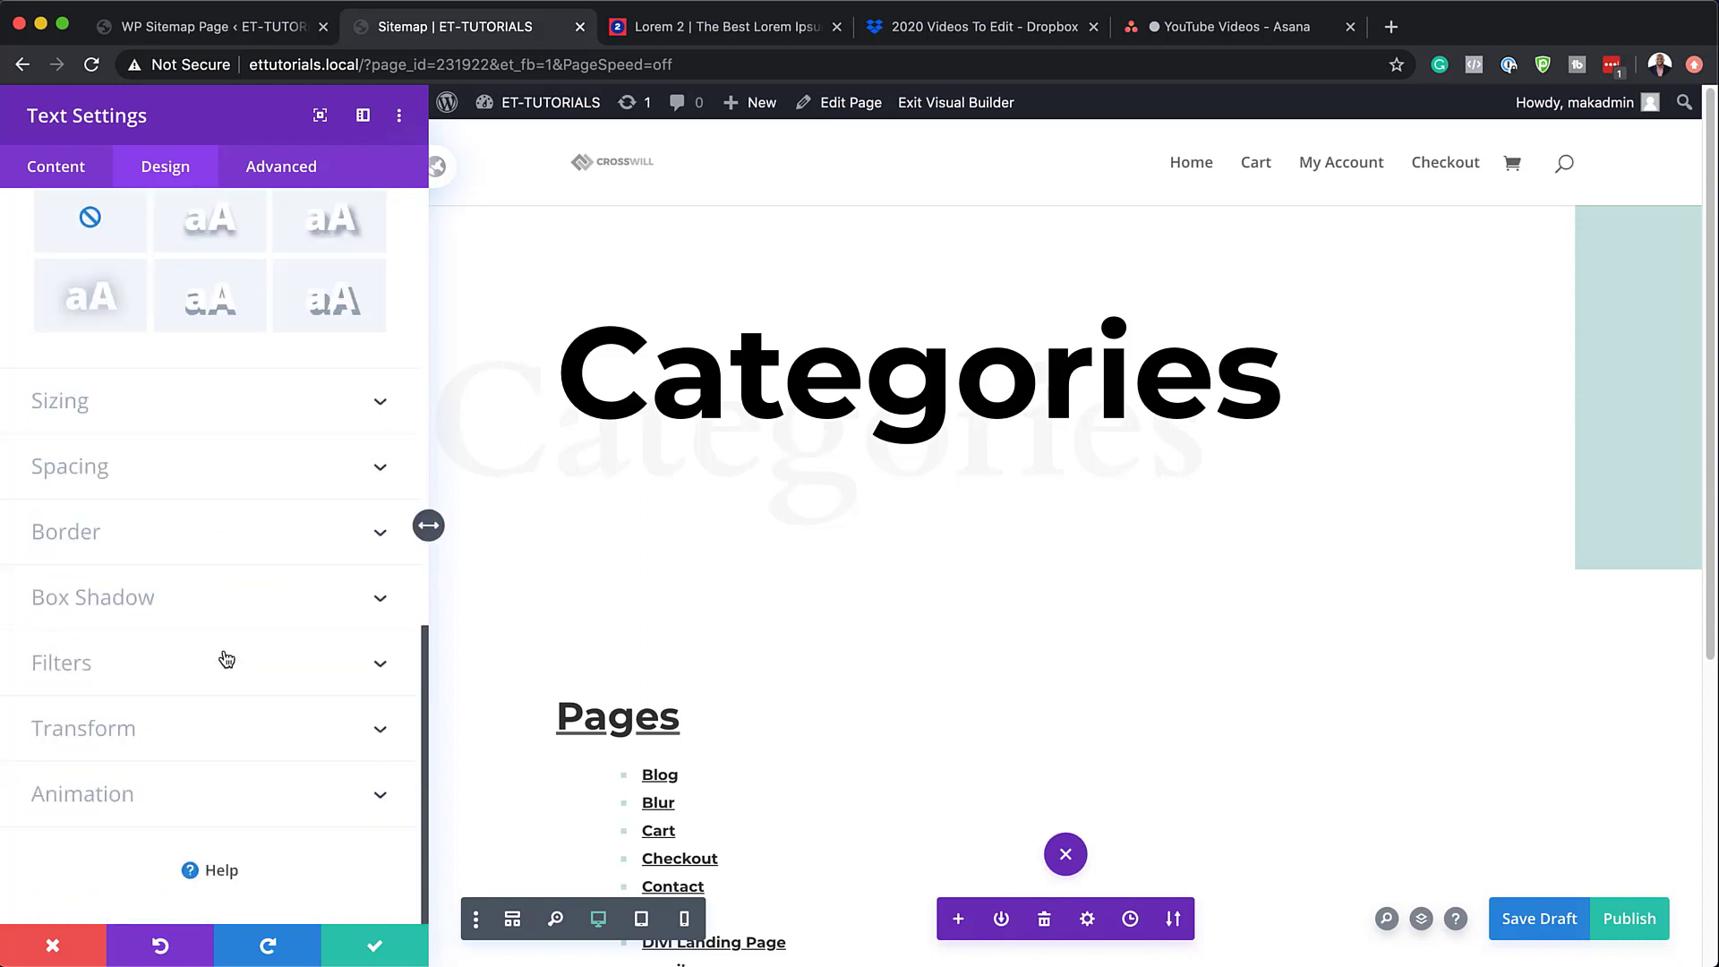
left_click(102, 474)
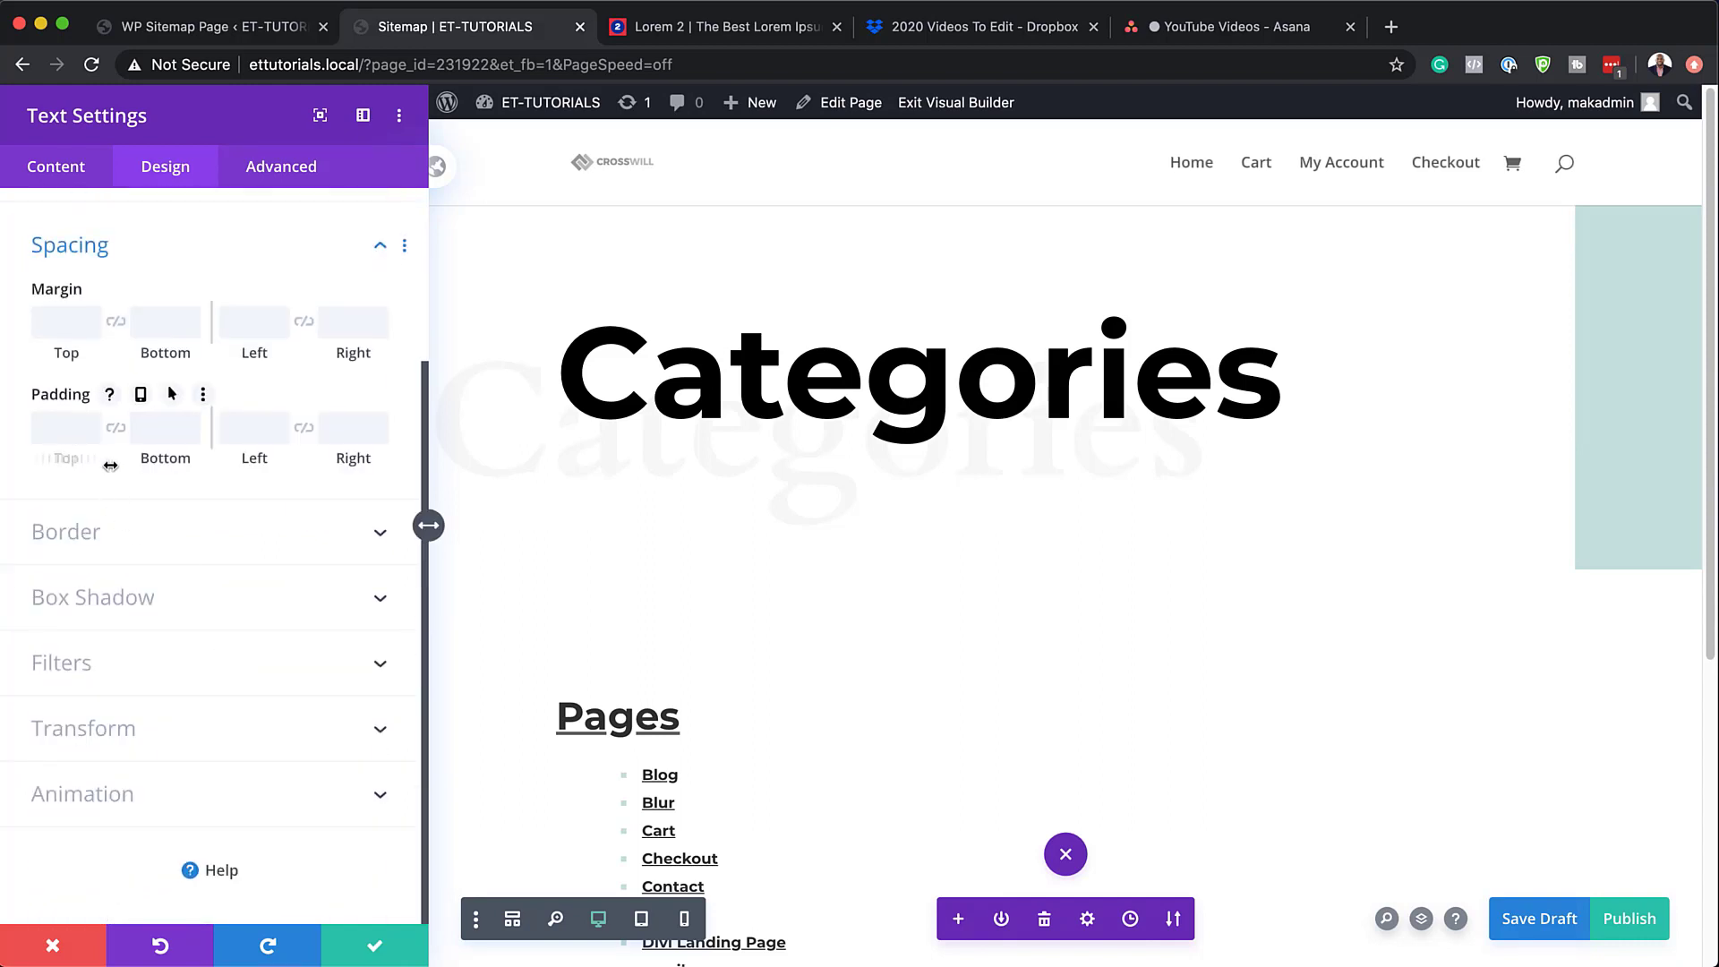
left_click(257, 328)
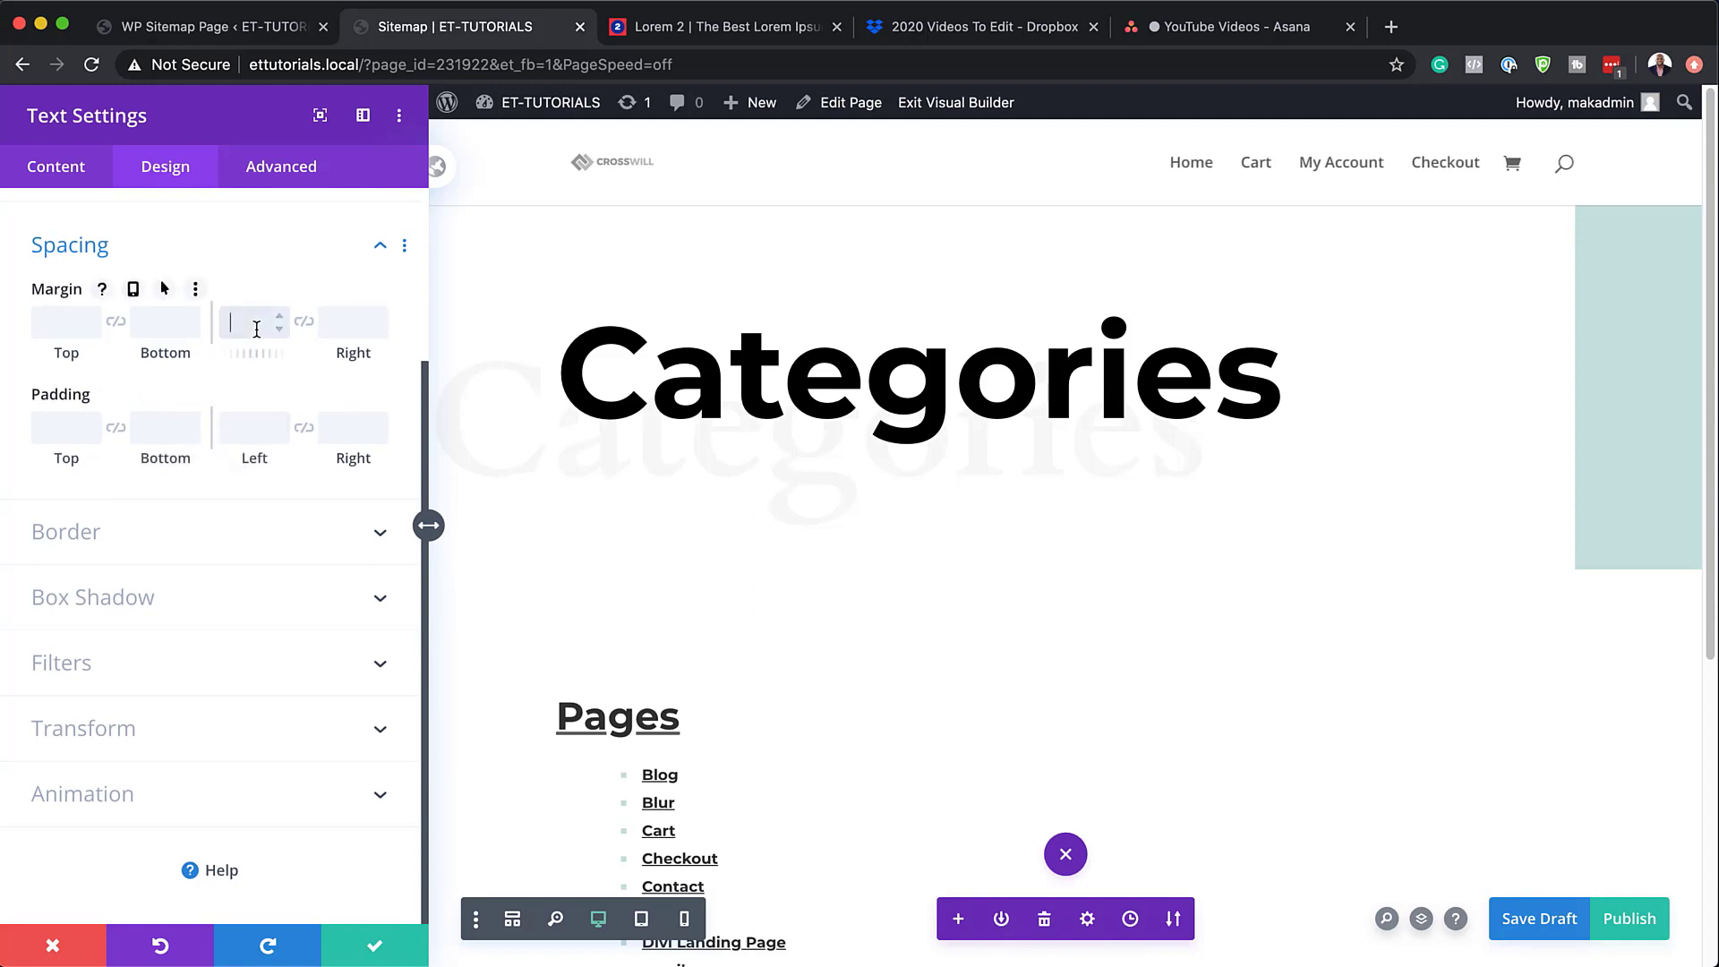
type("-2vw")
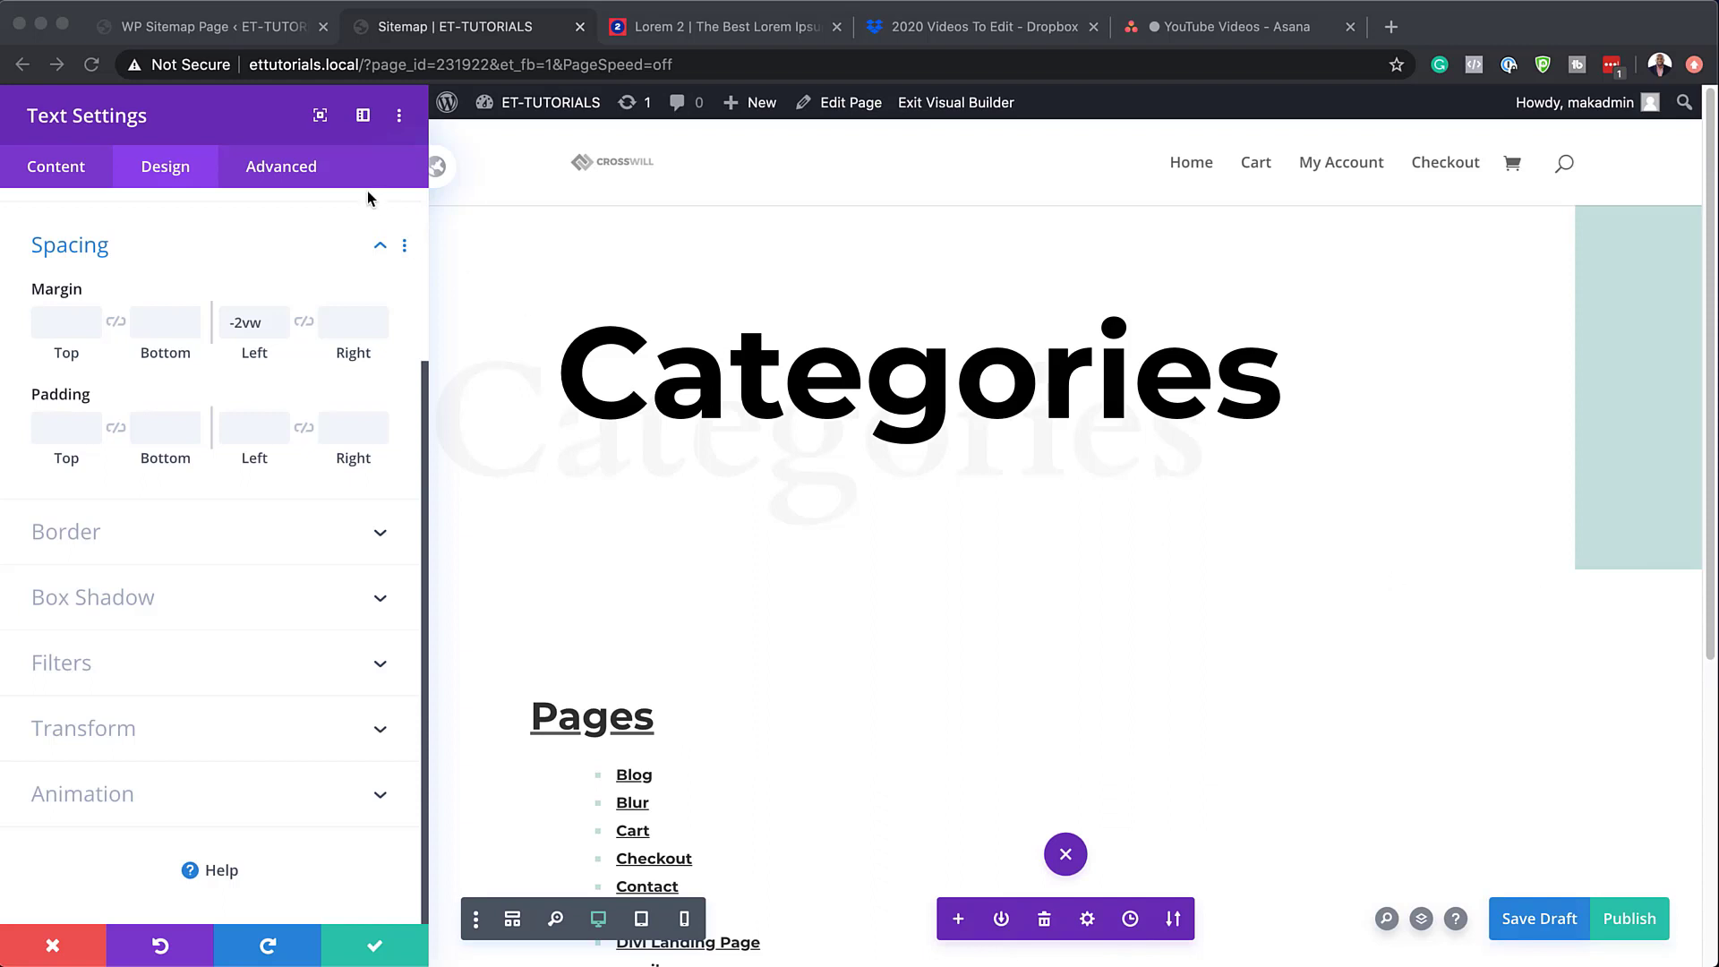
- Add the CSS class 'column-list' to the Text module and save its settings
left_click(307, 166)
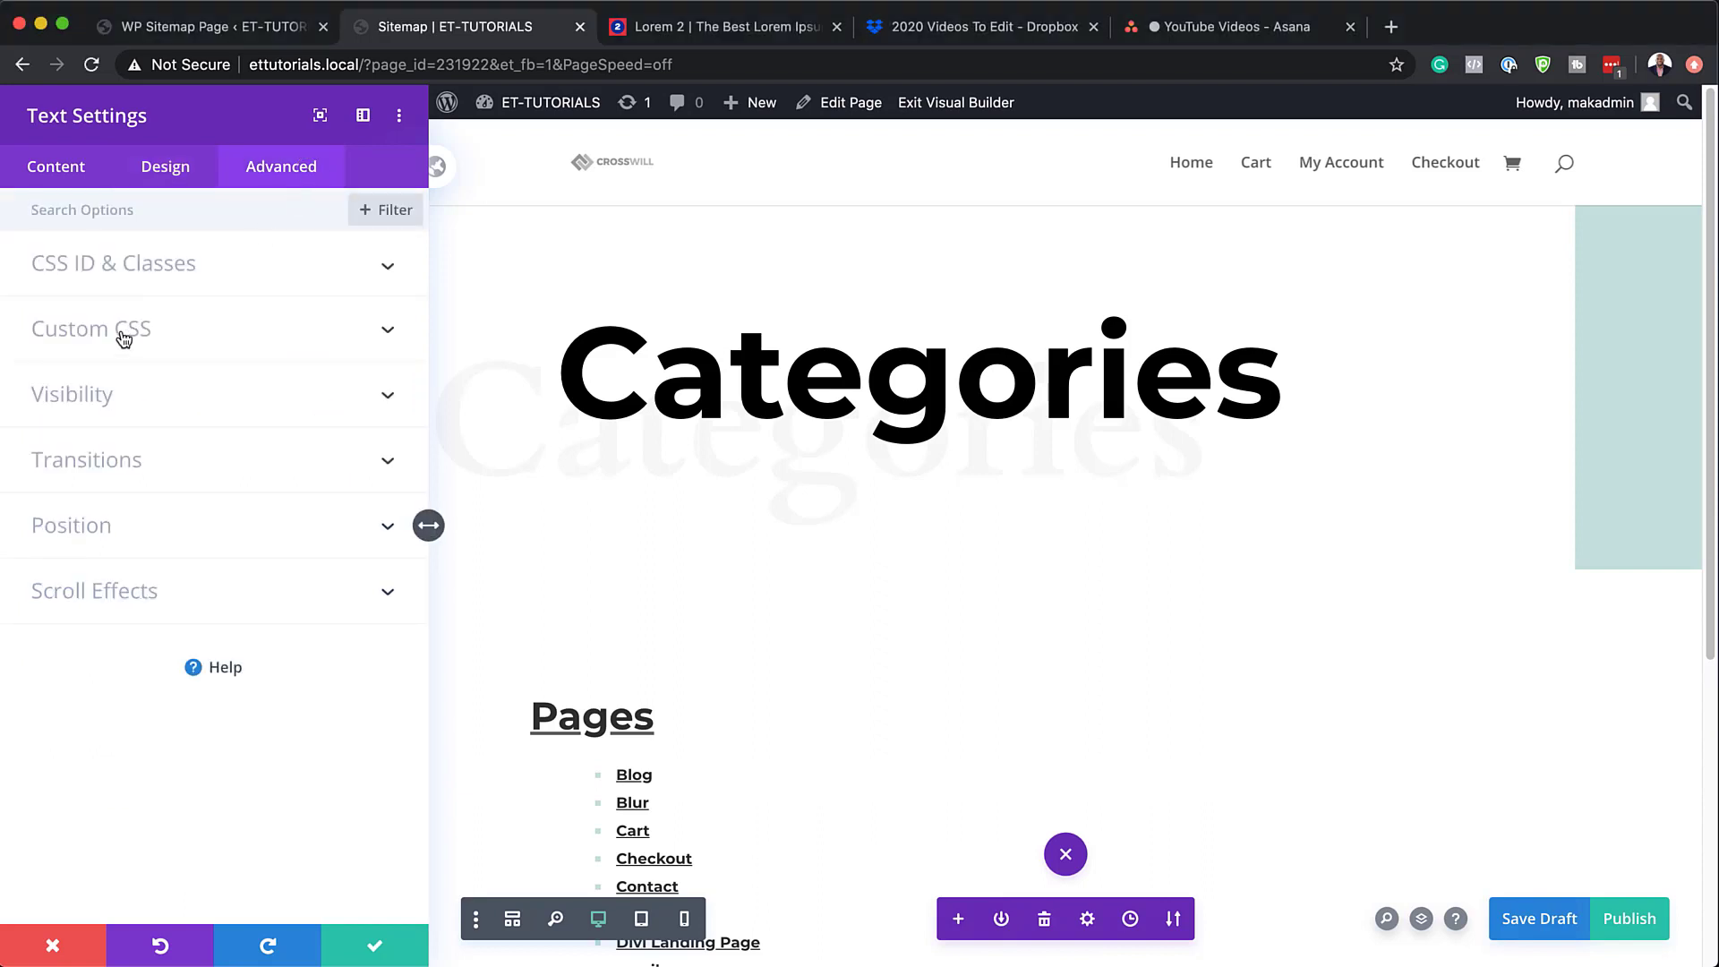
left_click(158, 268)
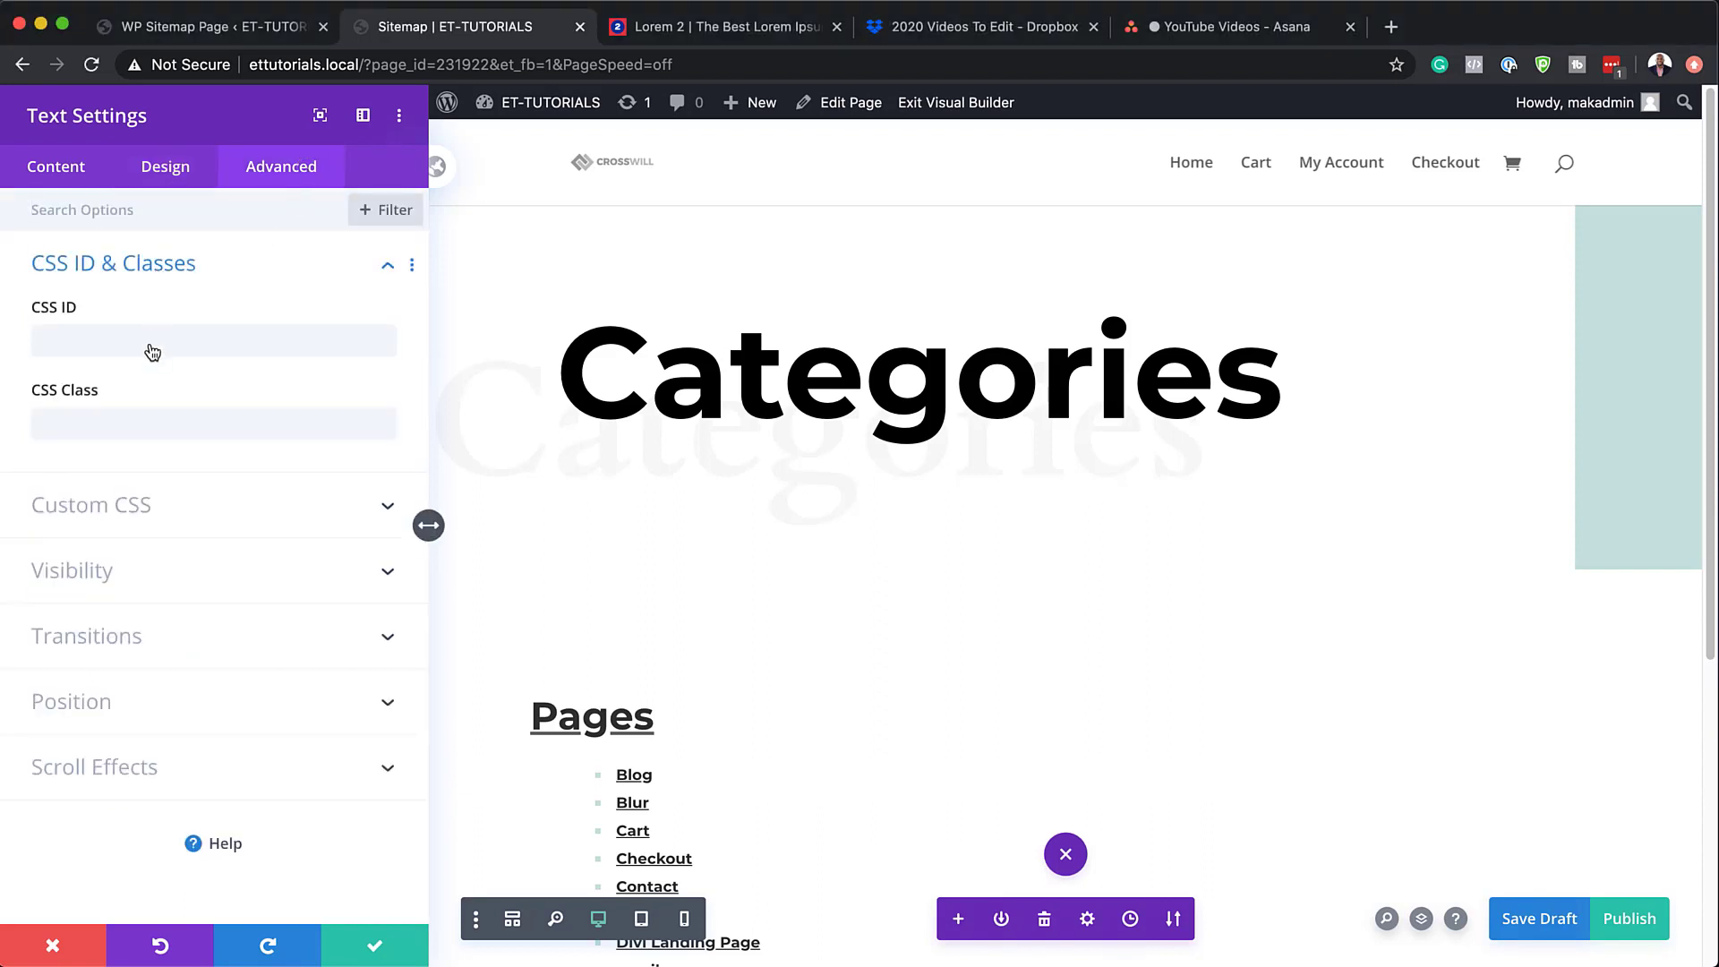
left_click(168, 436)
type("column-list")
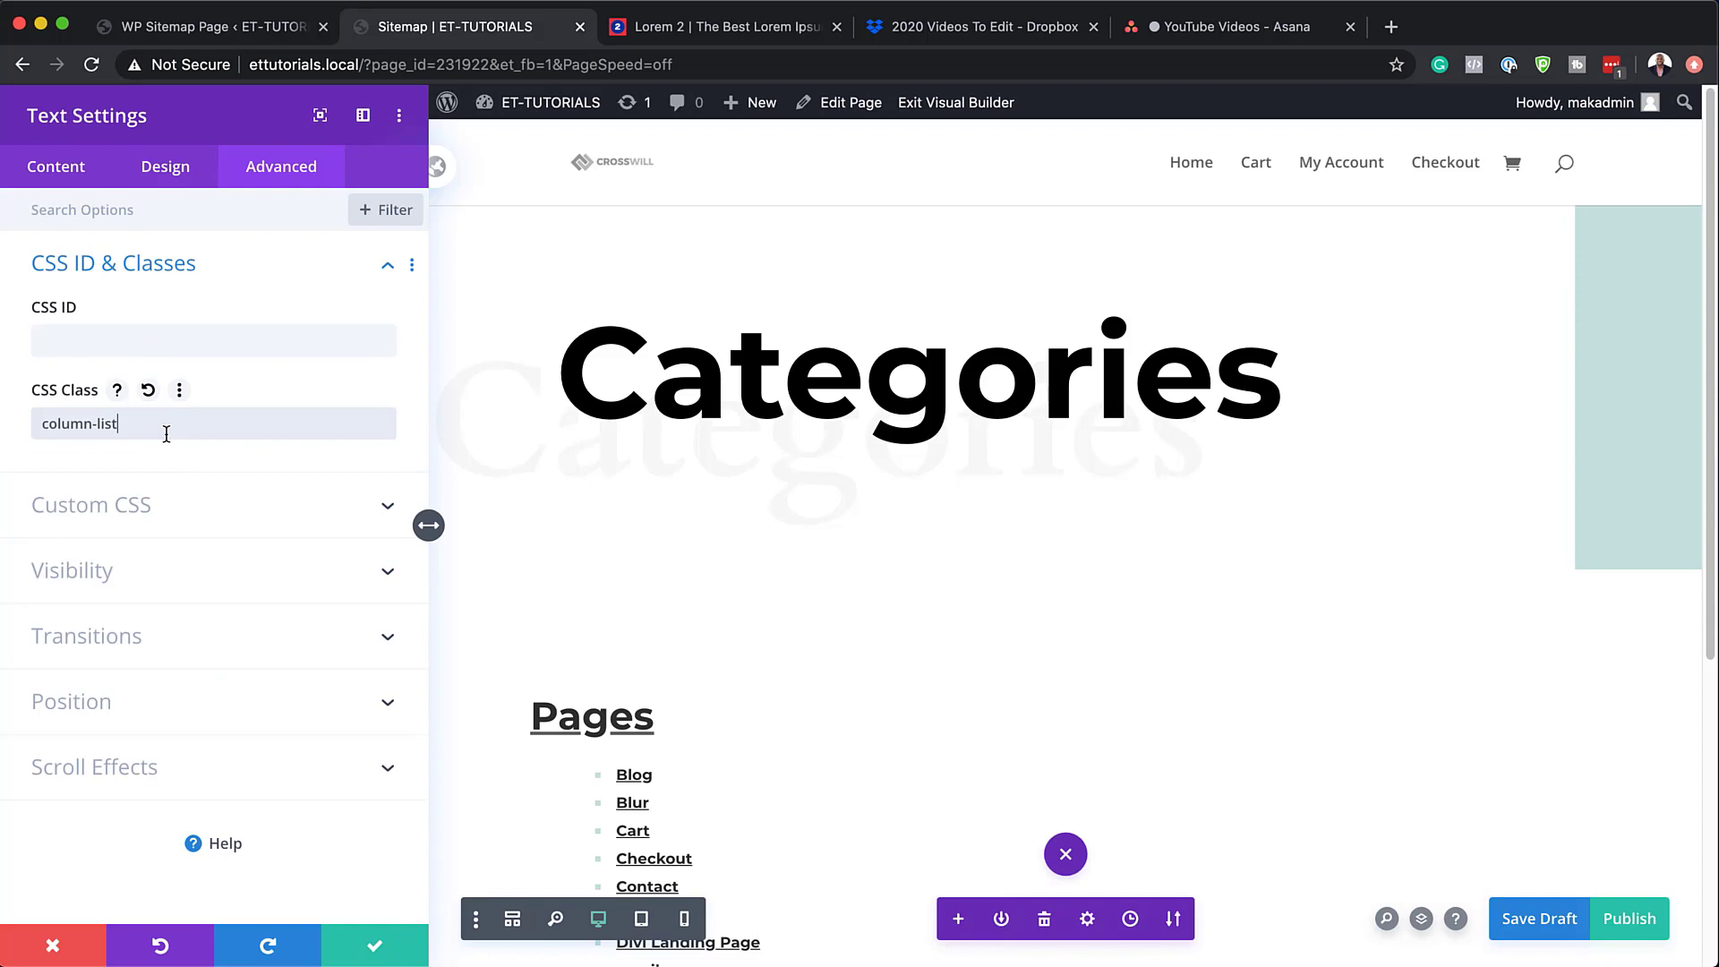
left_click(376, 946)
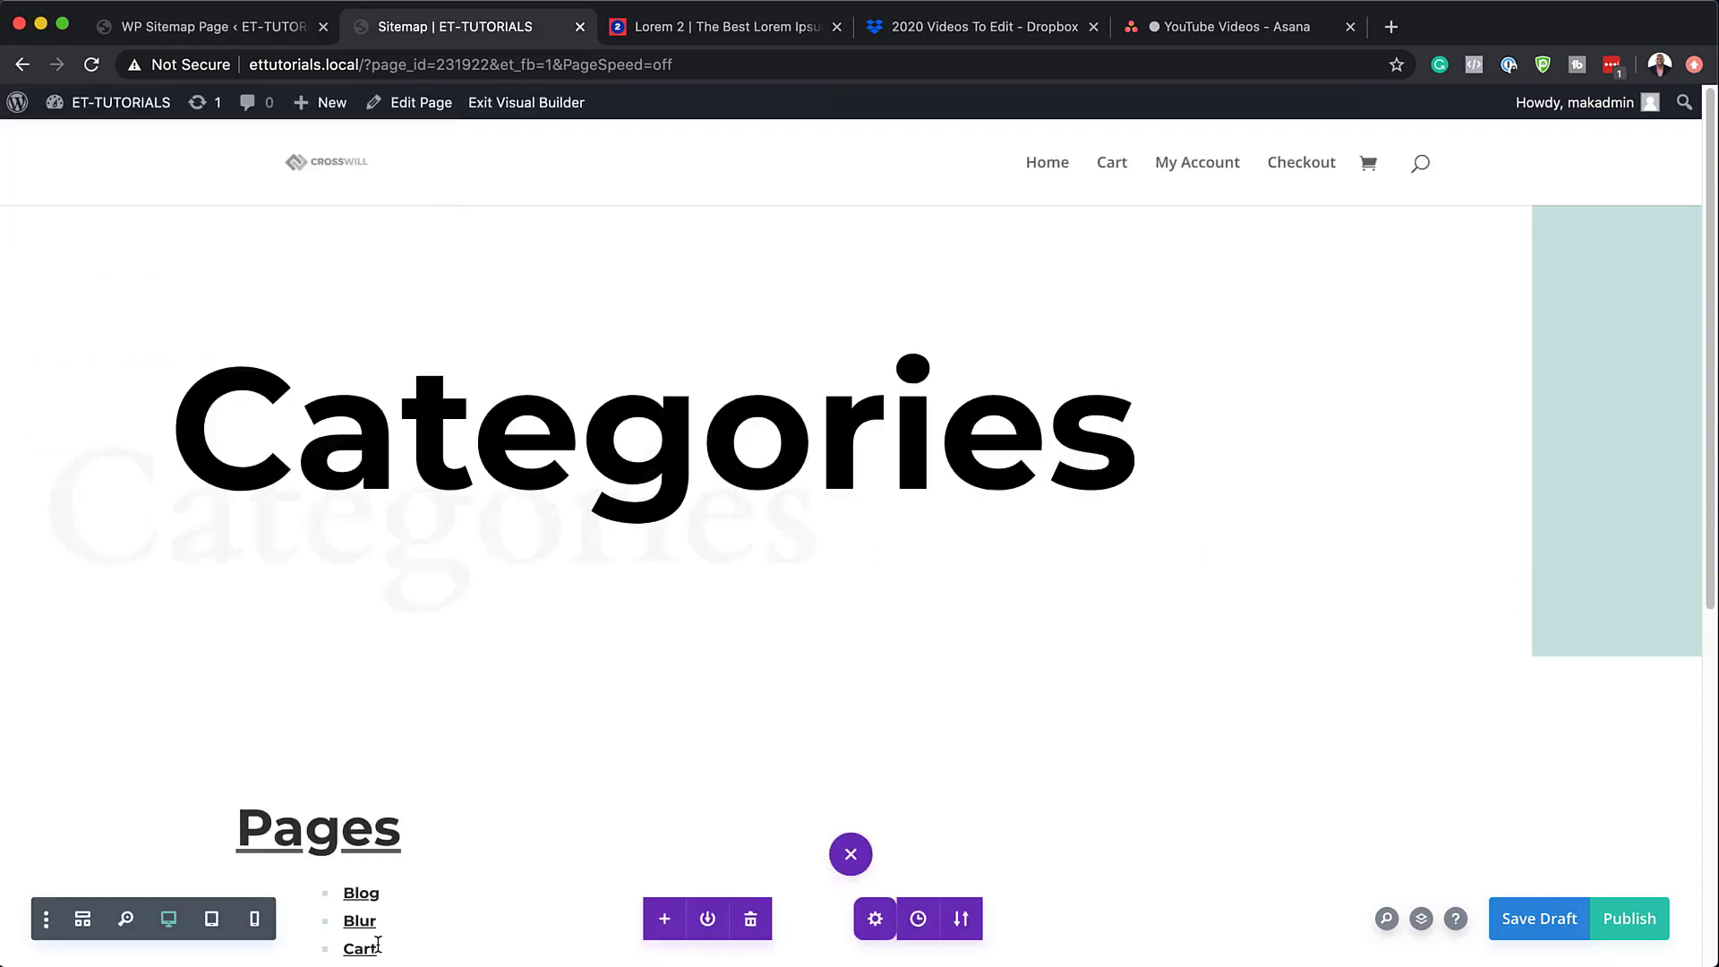
scroll(1232, 741, "down", 5)
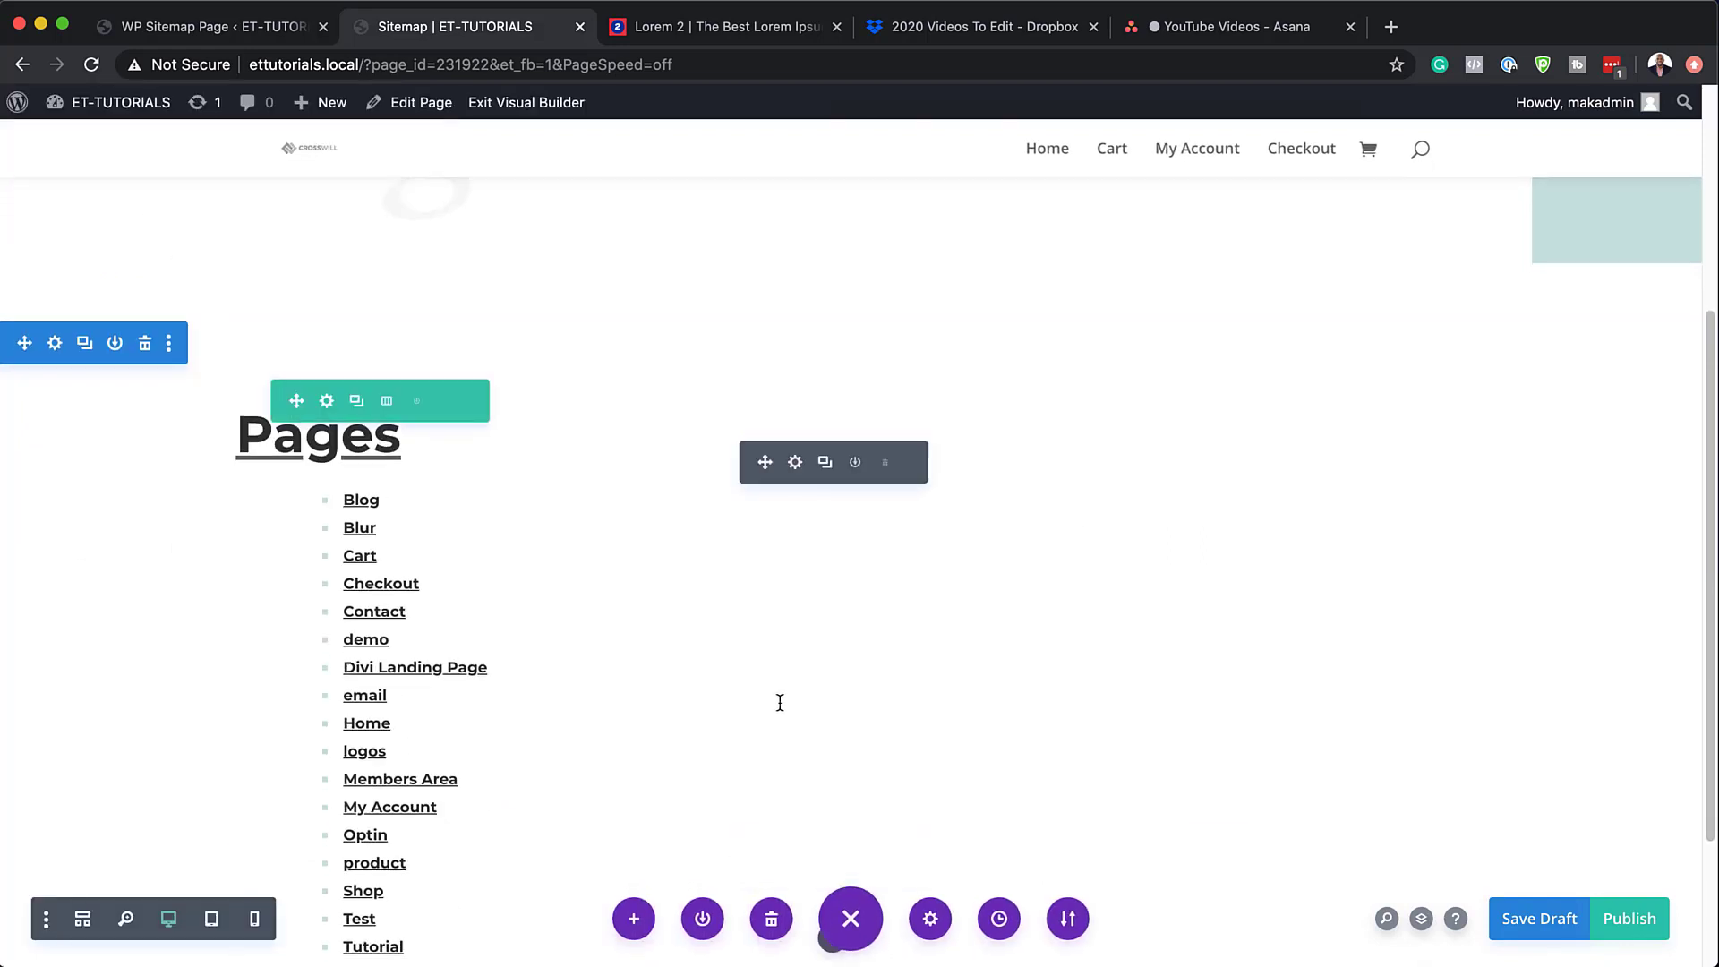
- Set the Pages row's bottom margin to 5vw
left_click(329, 199)
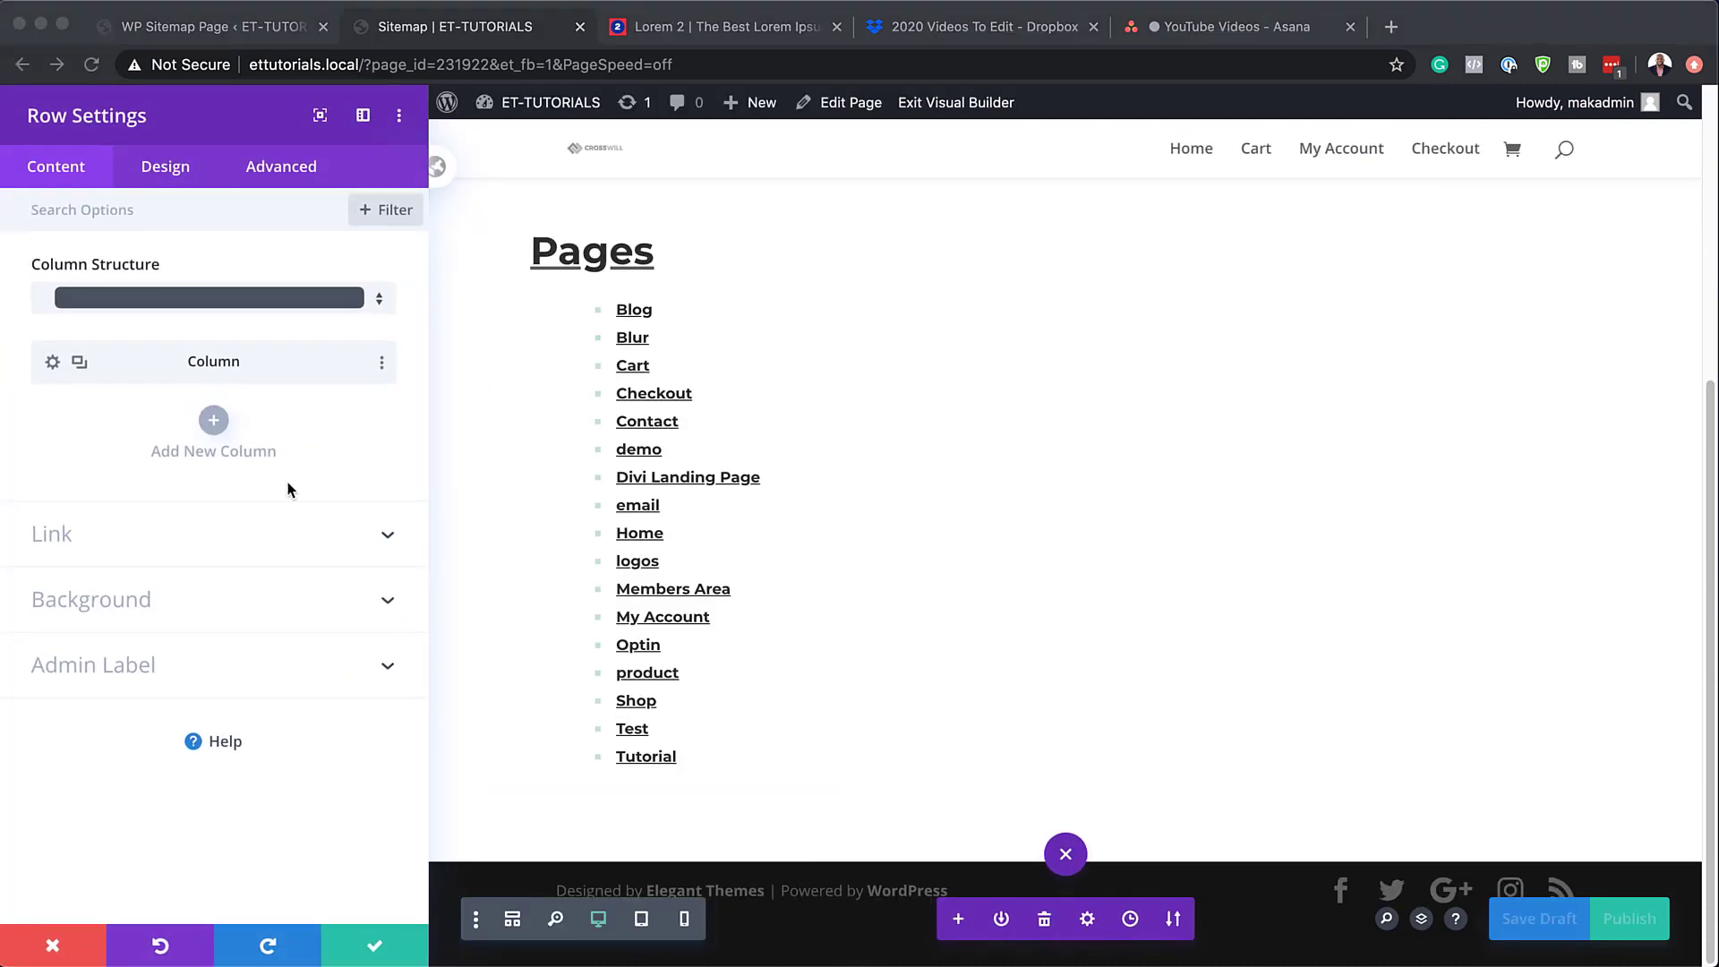
left_click(175, 173)
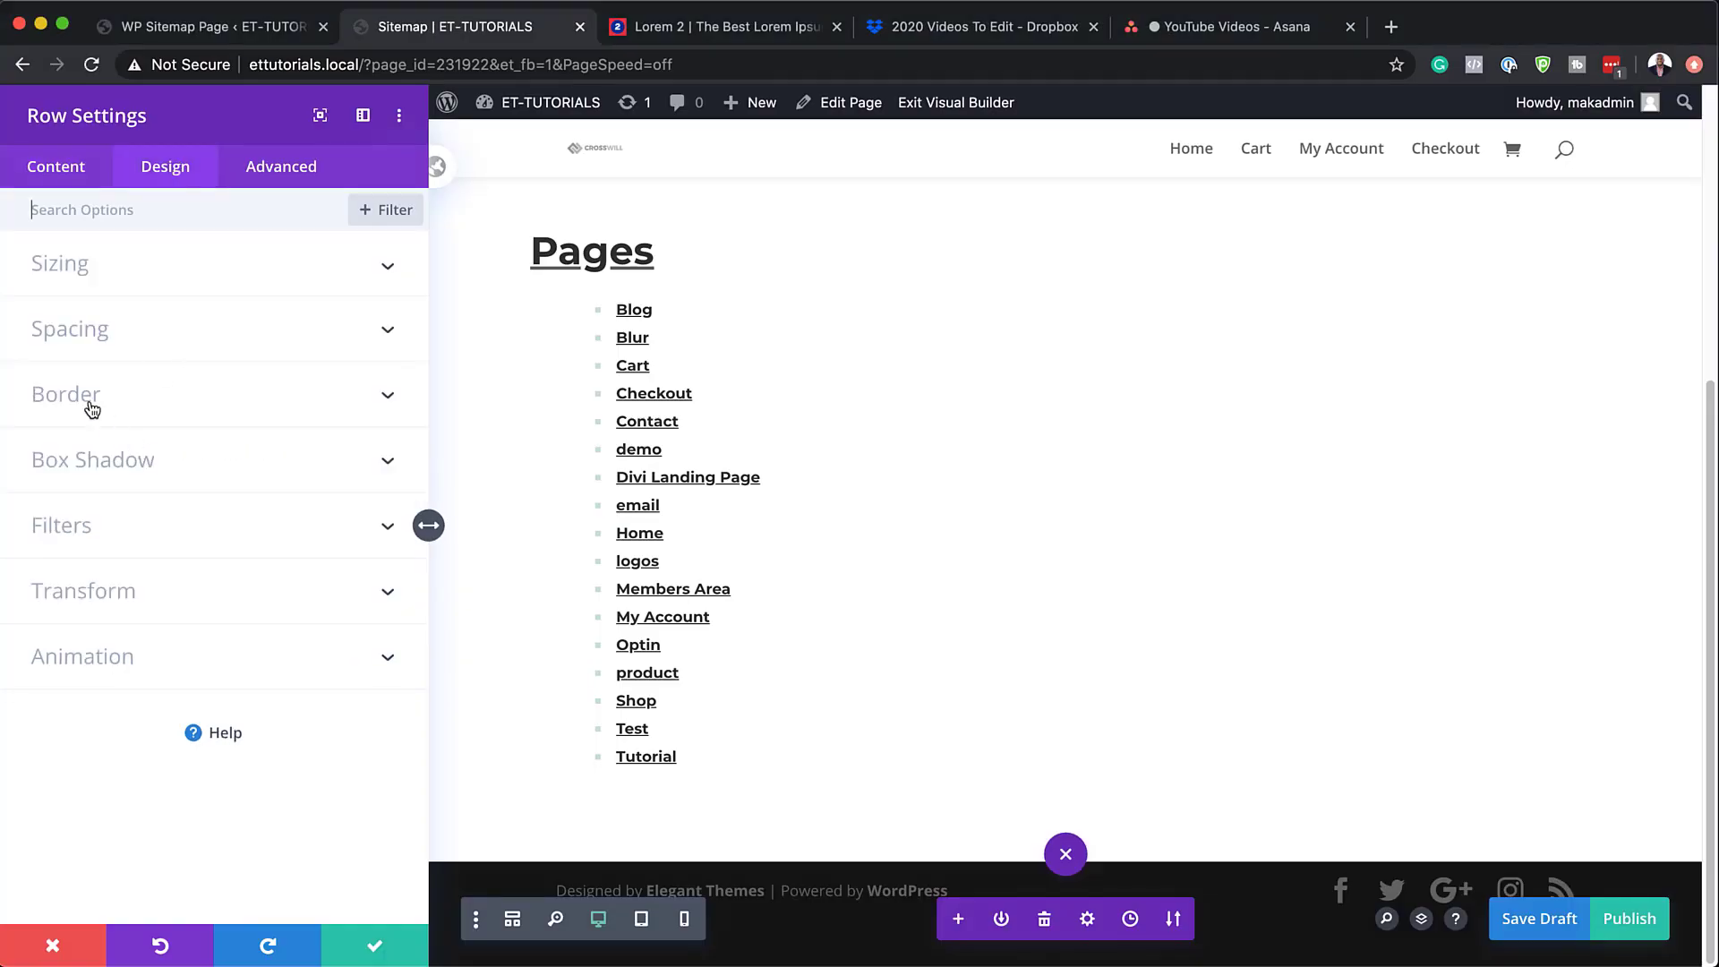
left_click(84, 337)
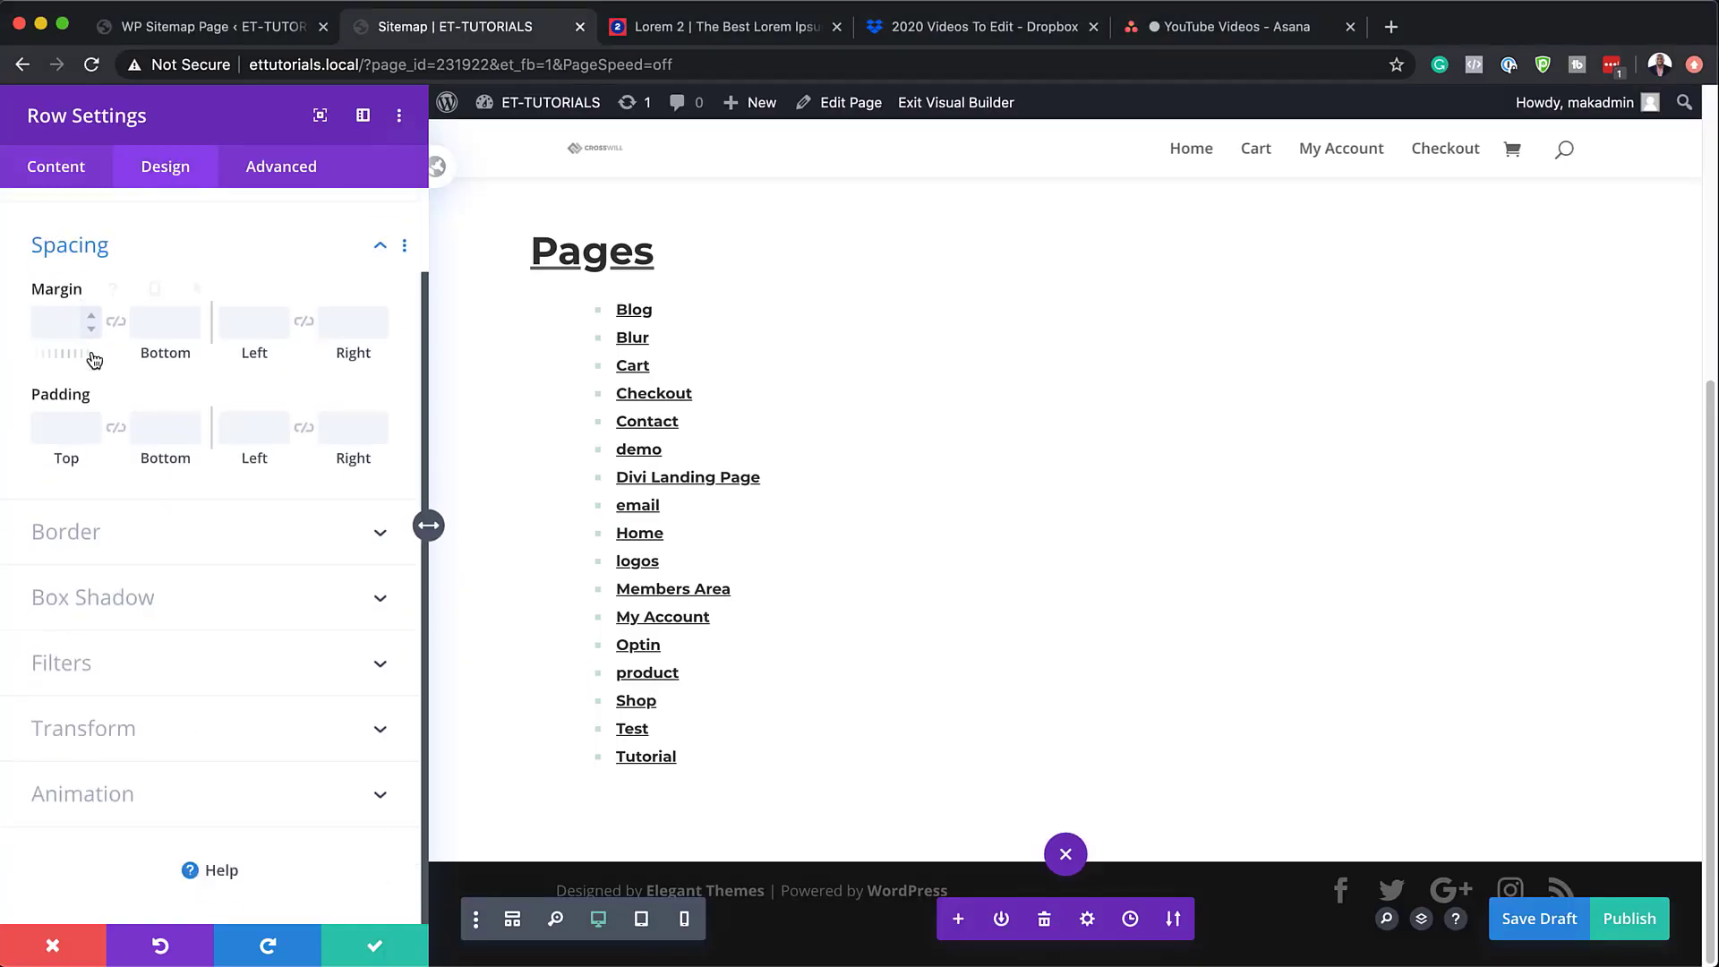
left_click(146, 323)
type("5vw")
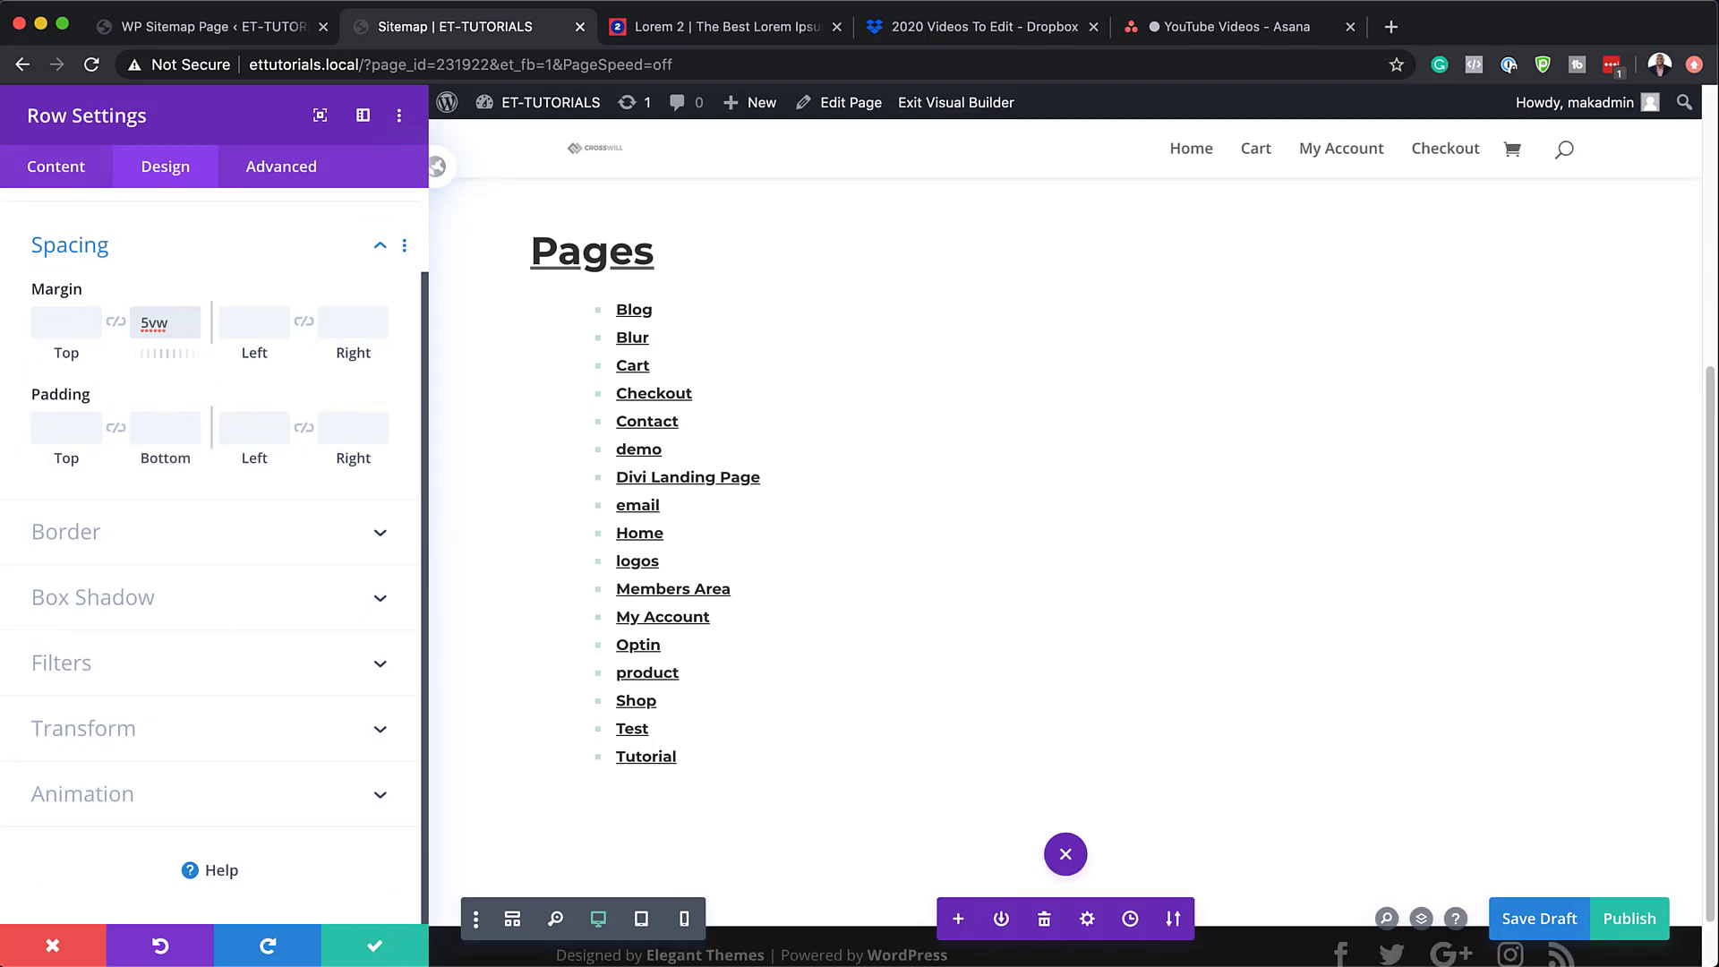
- Apply a hard offset box shadow preset to the row
left_click(214, 532)
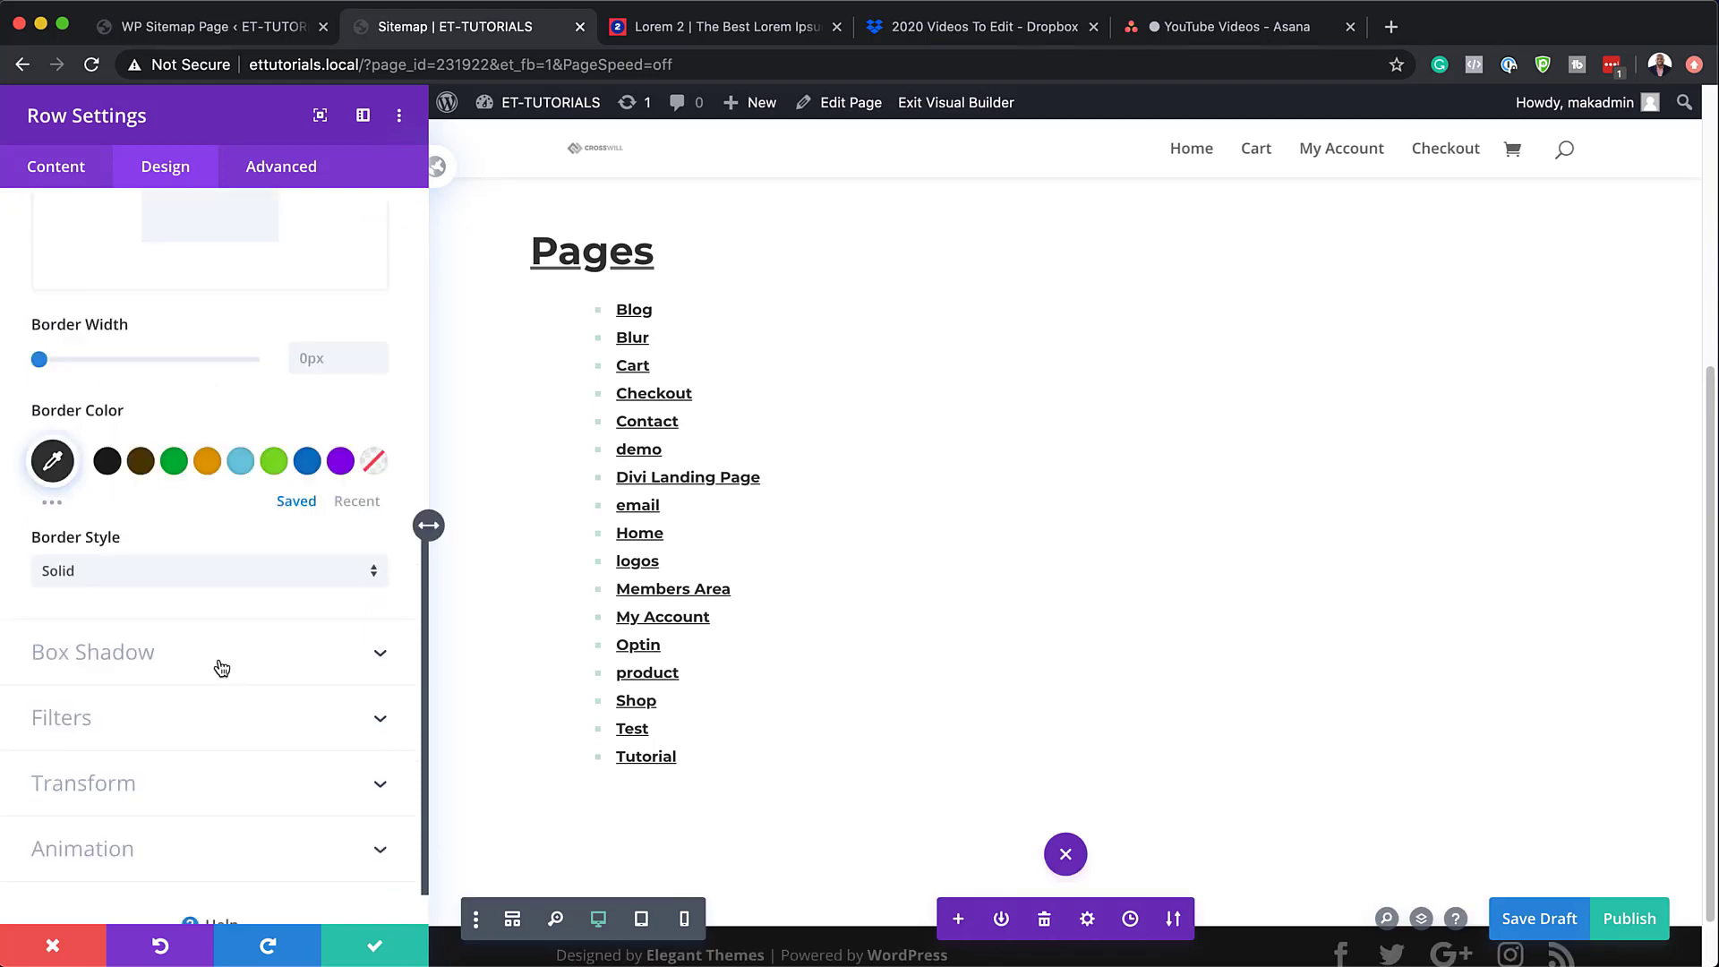
left_click(220, 664)
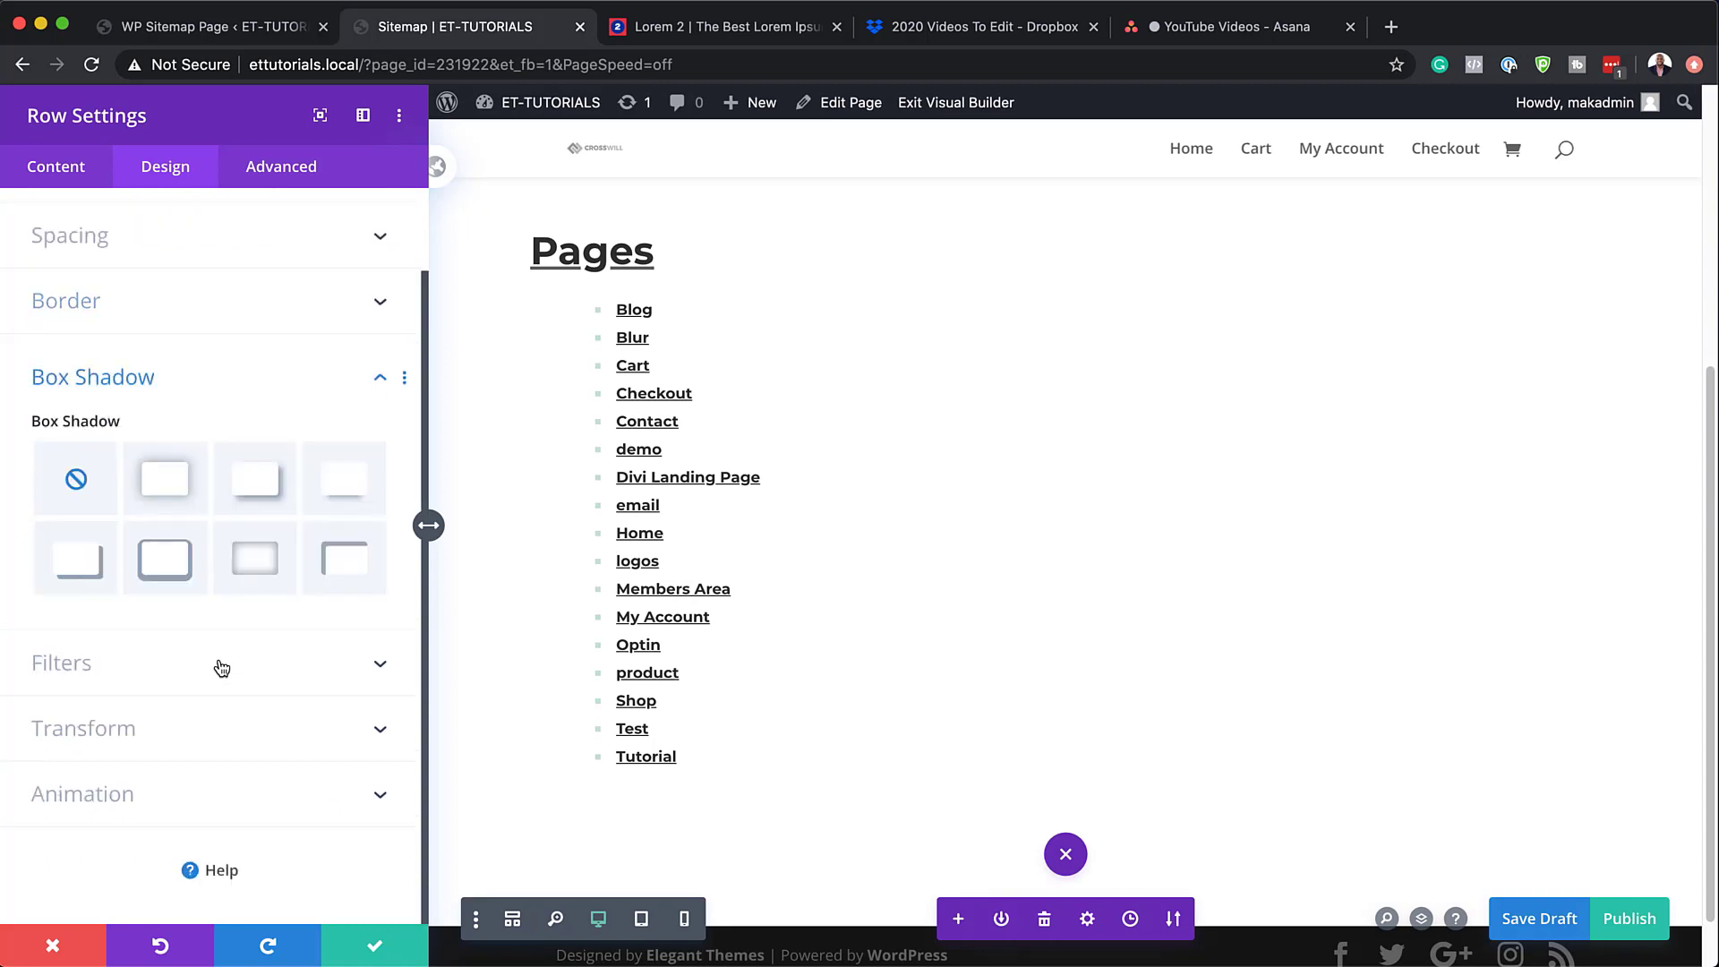
left_click(68, 572)
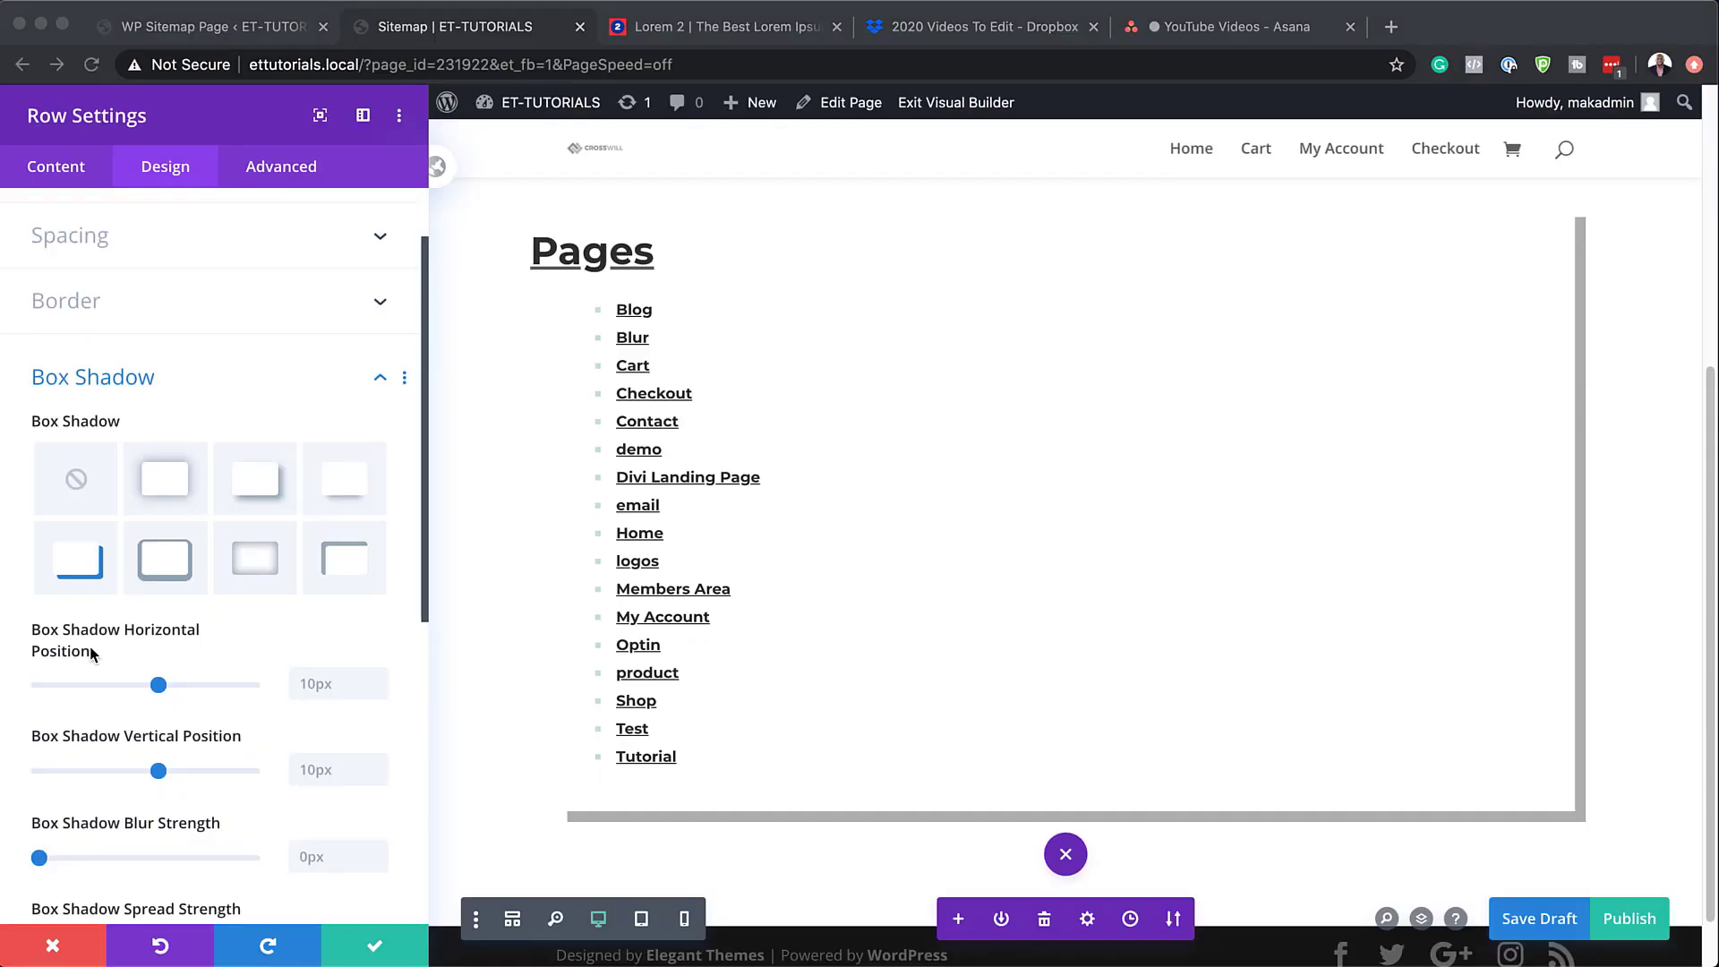
- Set the row shadow's horizontal offset to -5vw and vertical offset to 0px
left_click(313, 688)
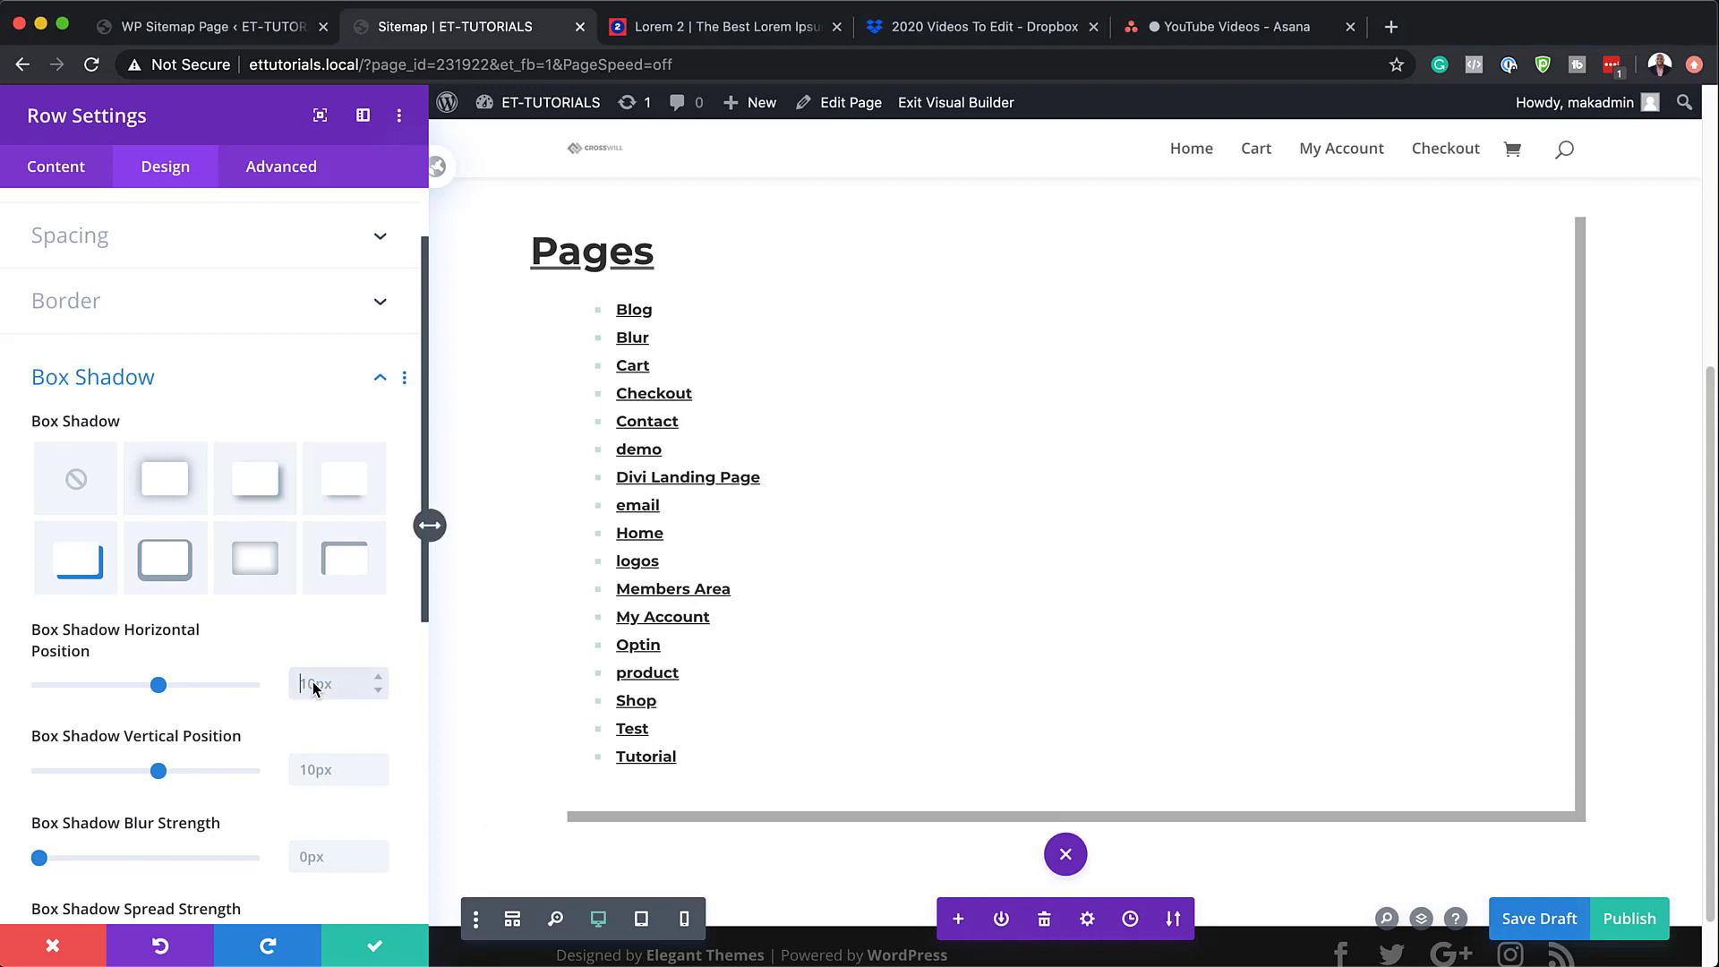
type("-5vw")
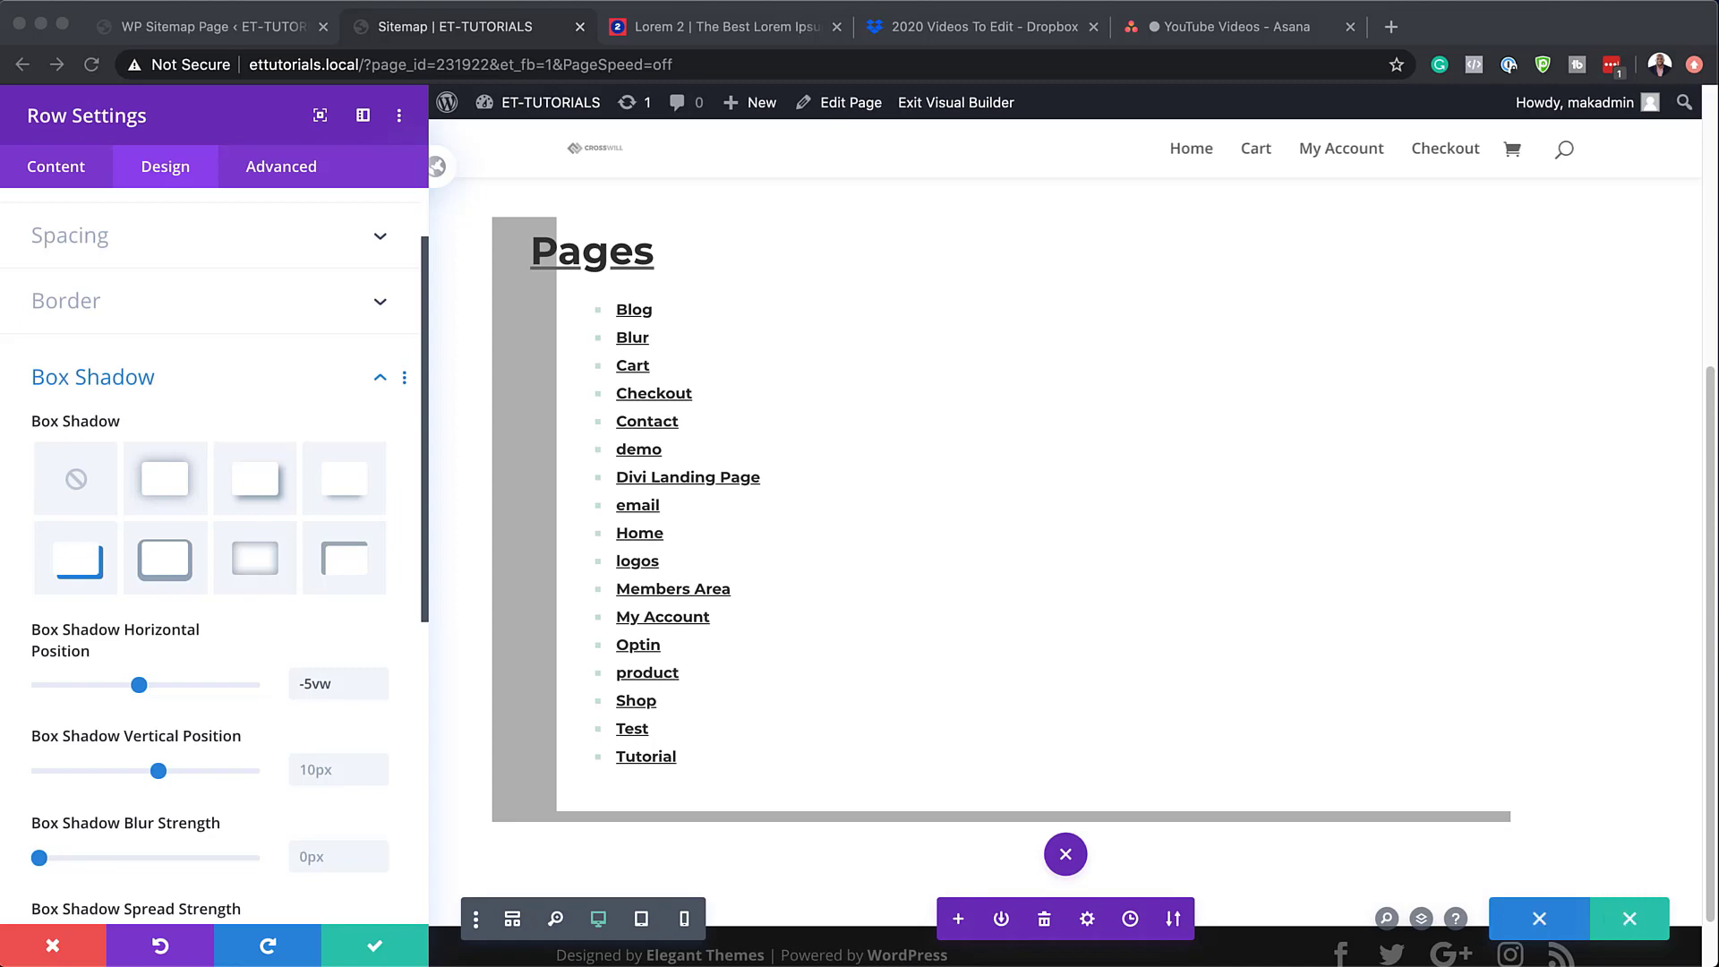
left_click(309, 770)
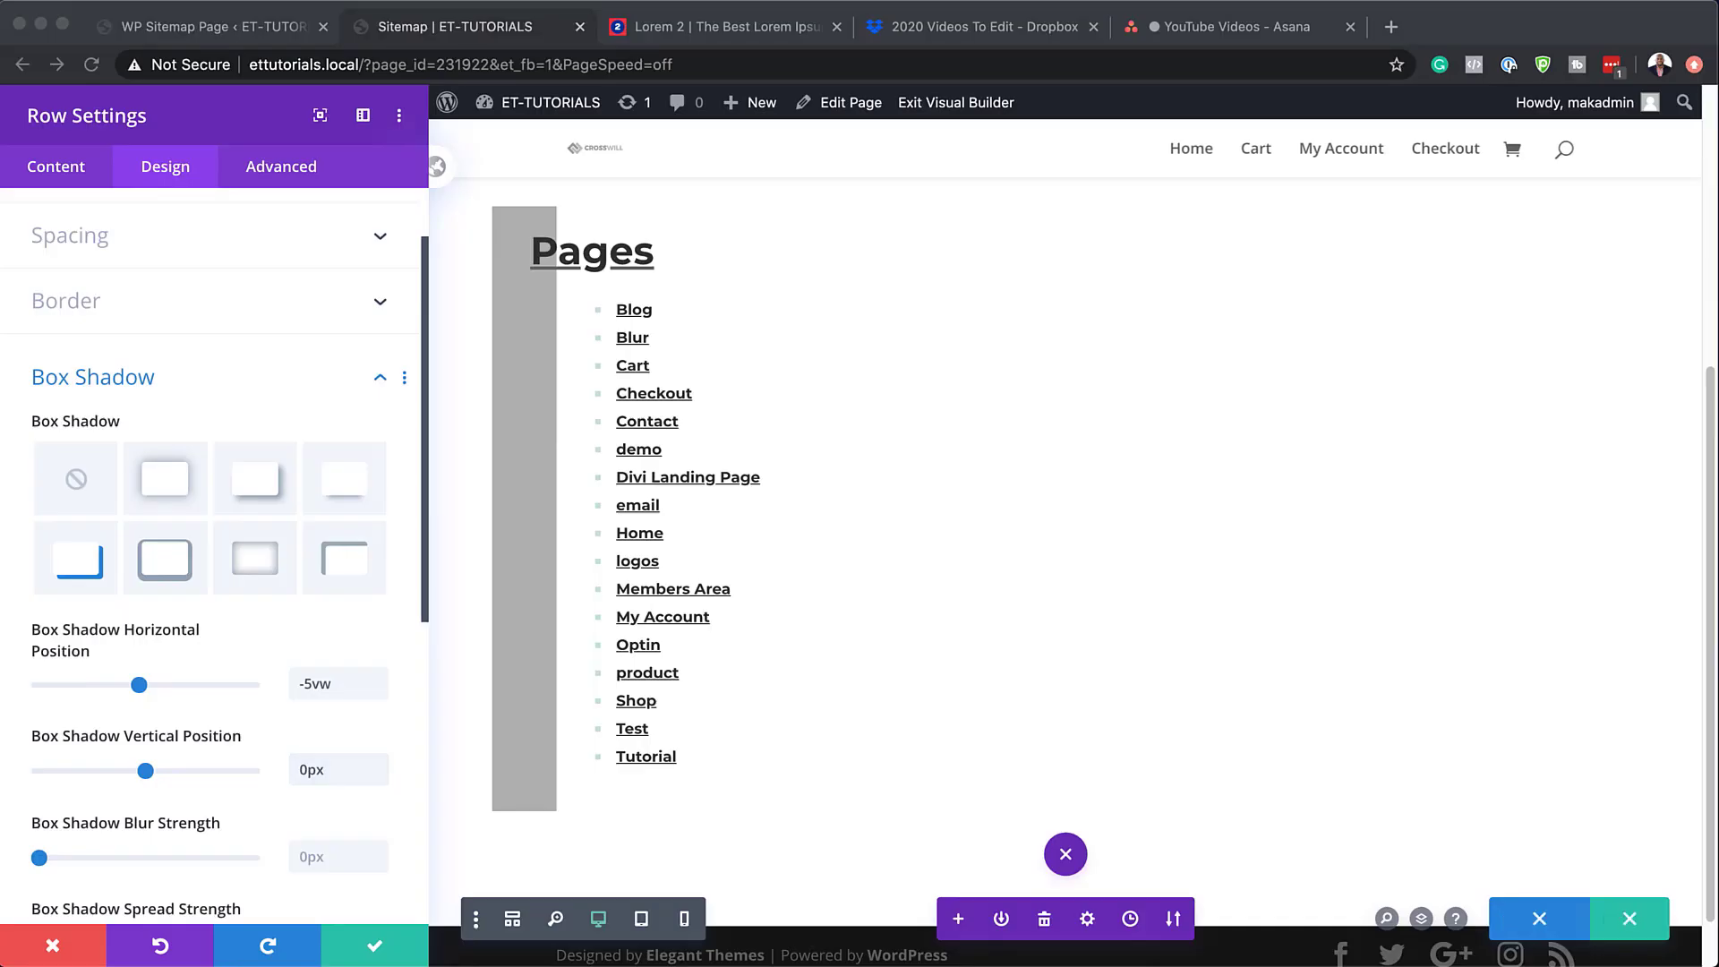
scroll(314, 752, "down", 4)
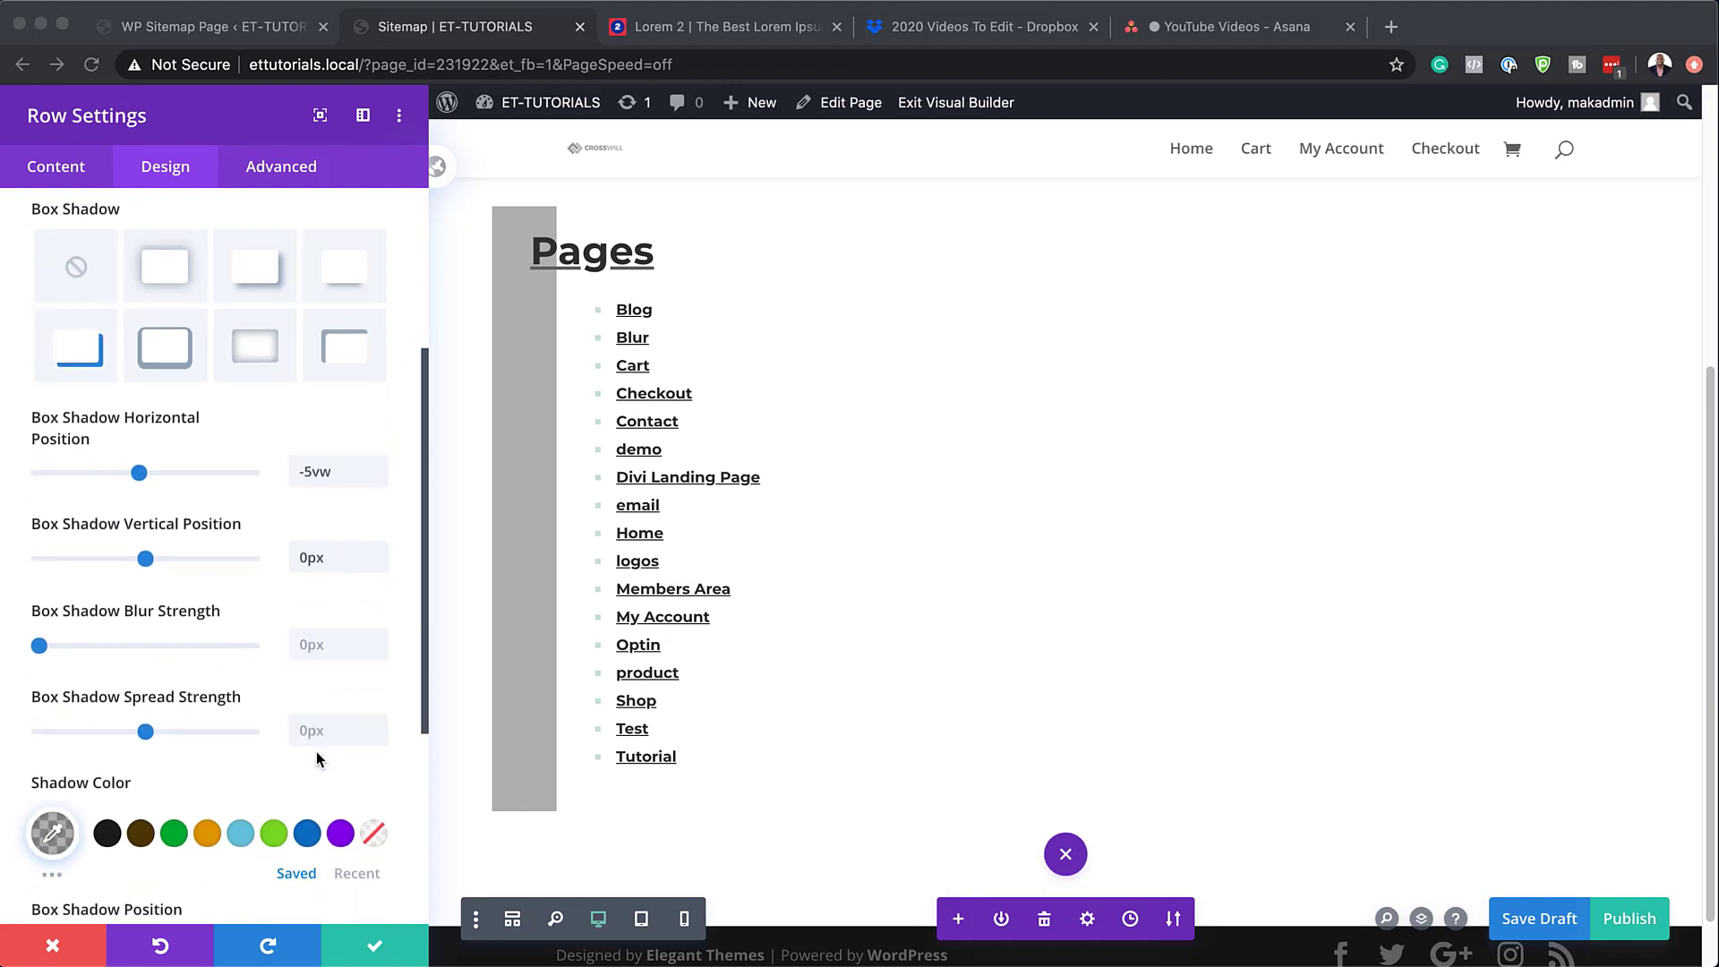
- Make the shadow colour an opaque #c5e0dc and save the row settings
left_click(52, 715)
left_click(52, 714)
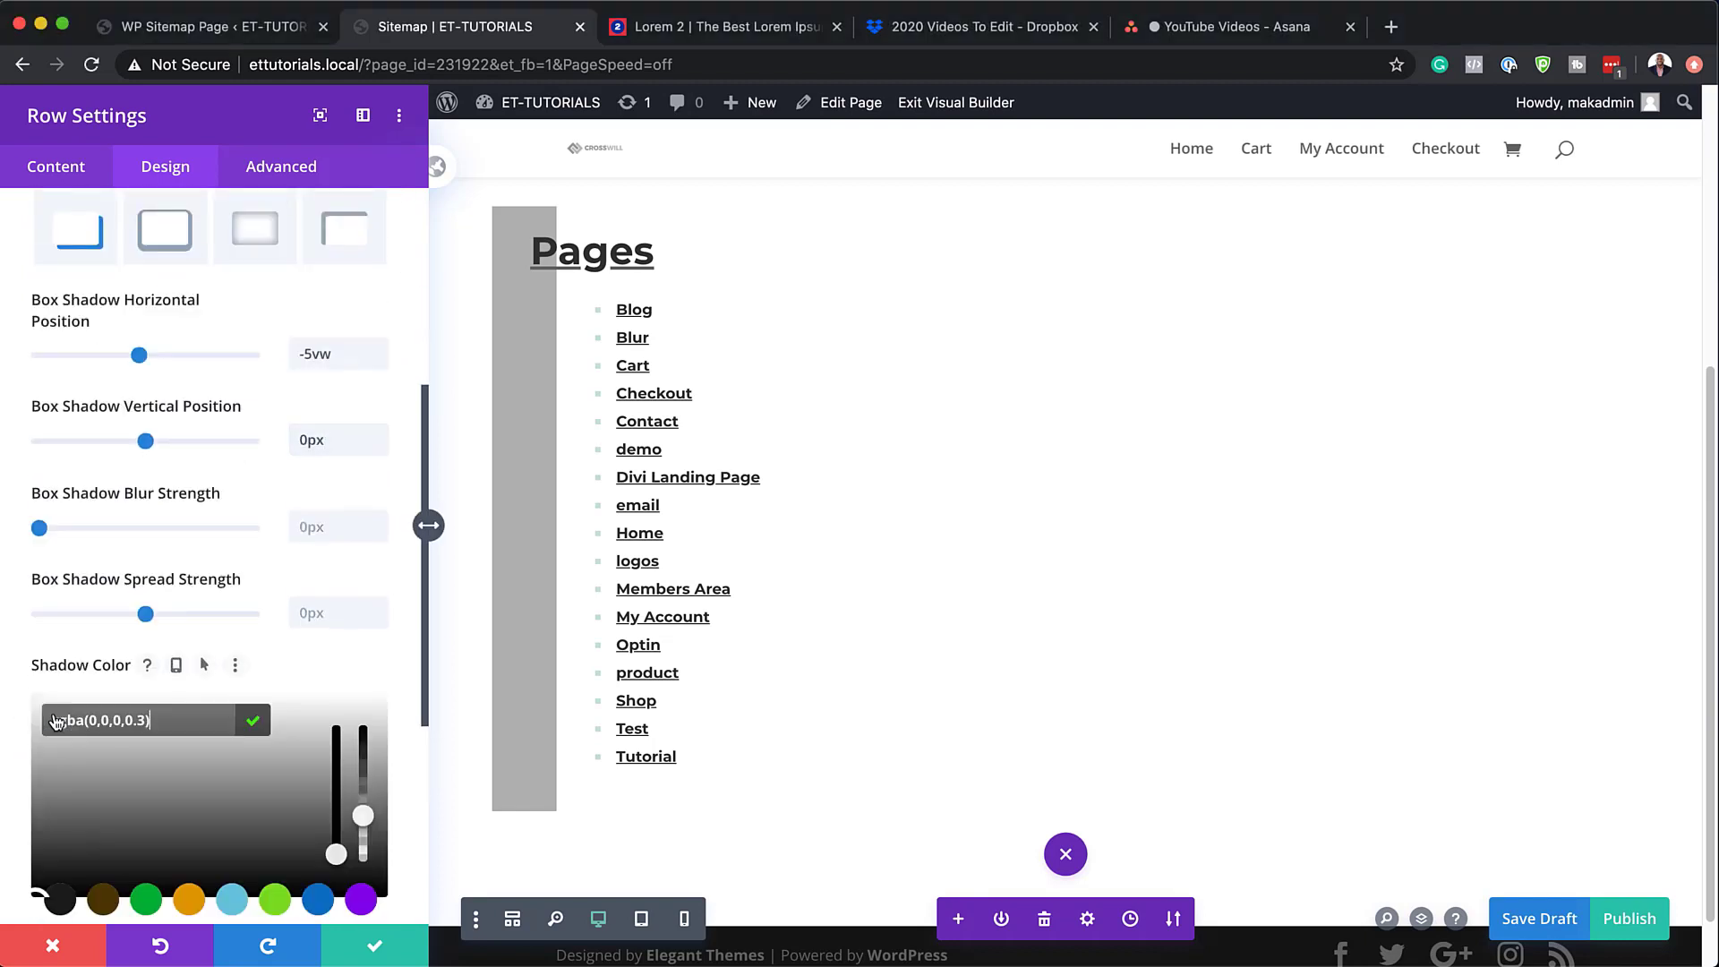
left_click_drag(367, 815, 363, 727)
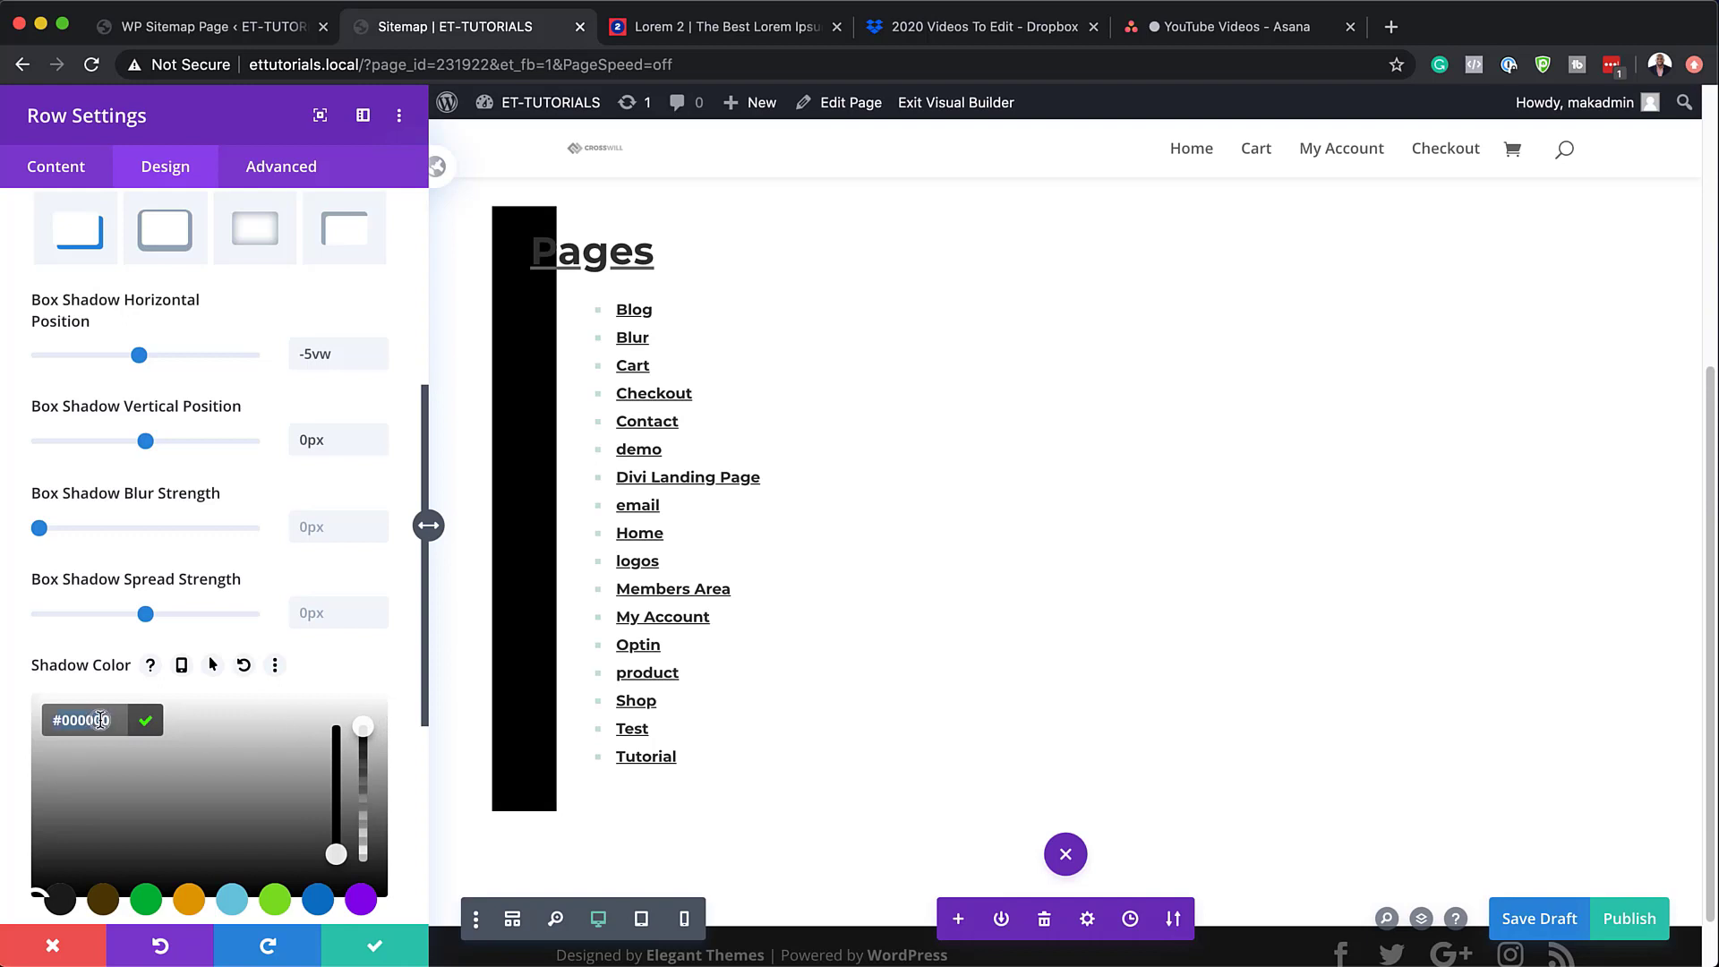
type("#c5e0dc")
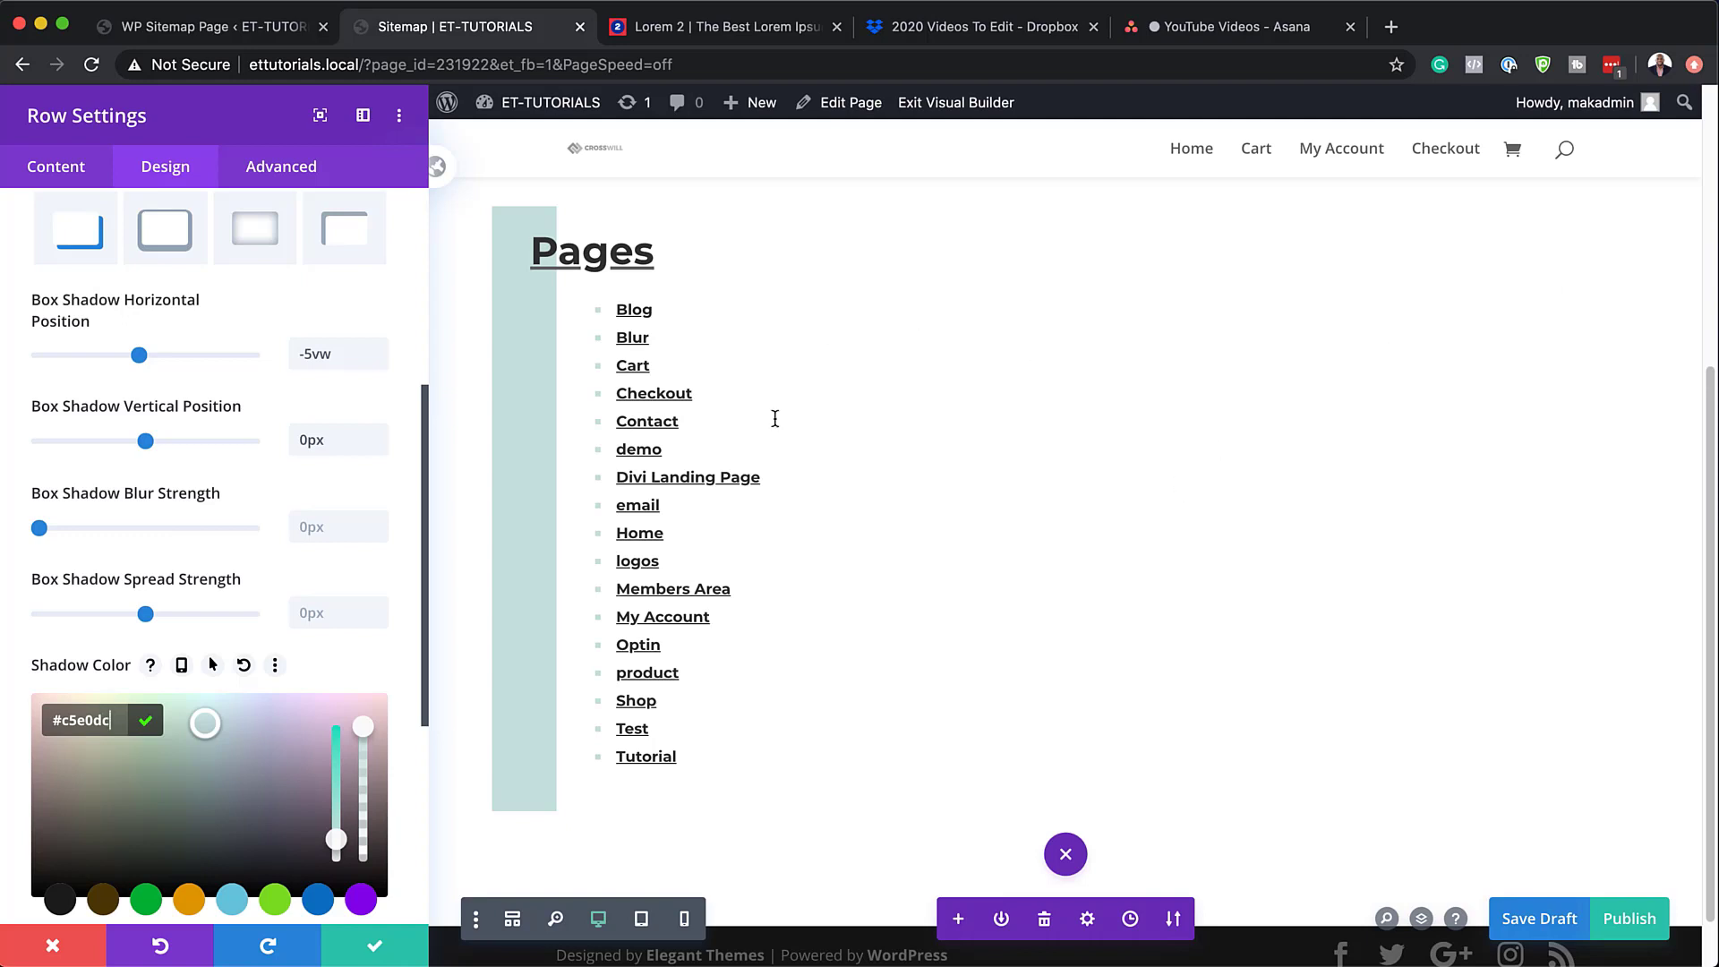
left_click(377, 950)
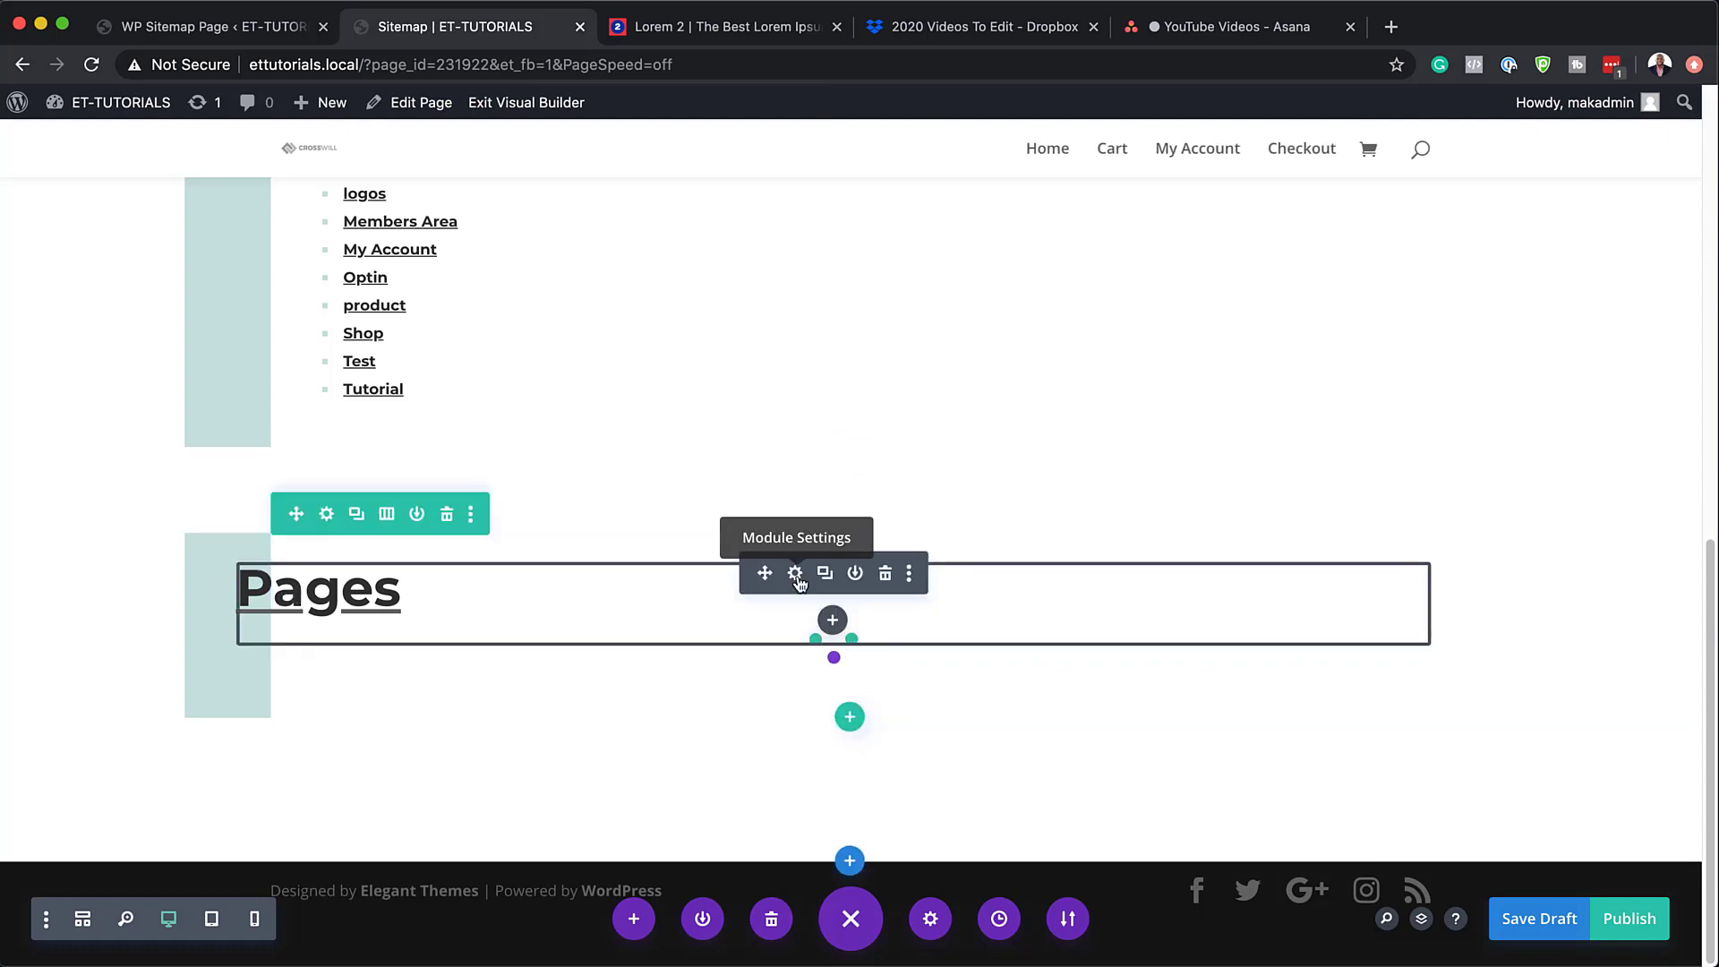
- Change the copied module's heading to 'Categories' and its shortcode to only="category", then save
left_click(796, 575)
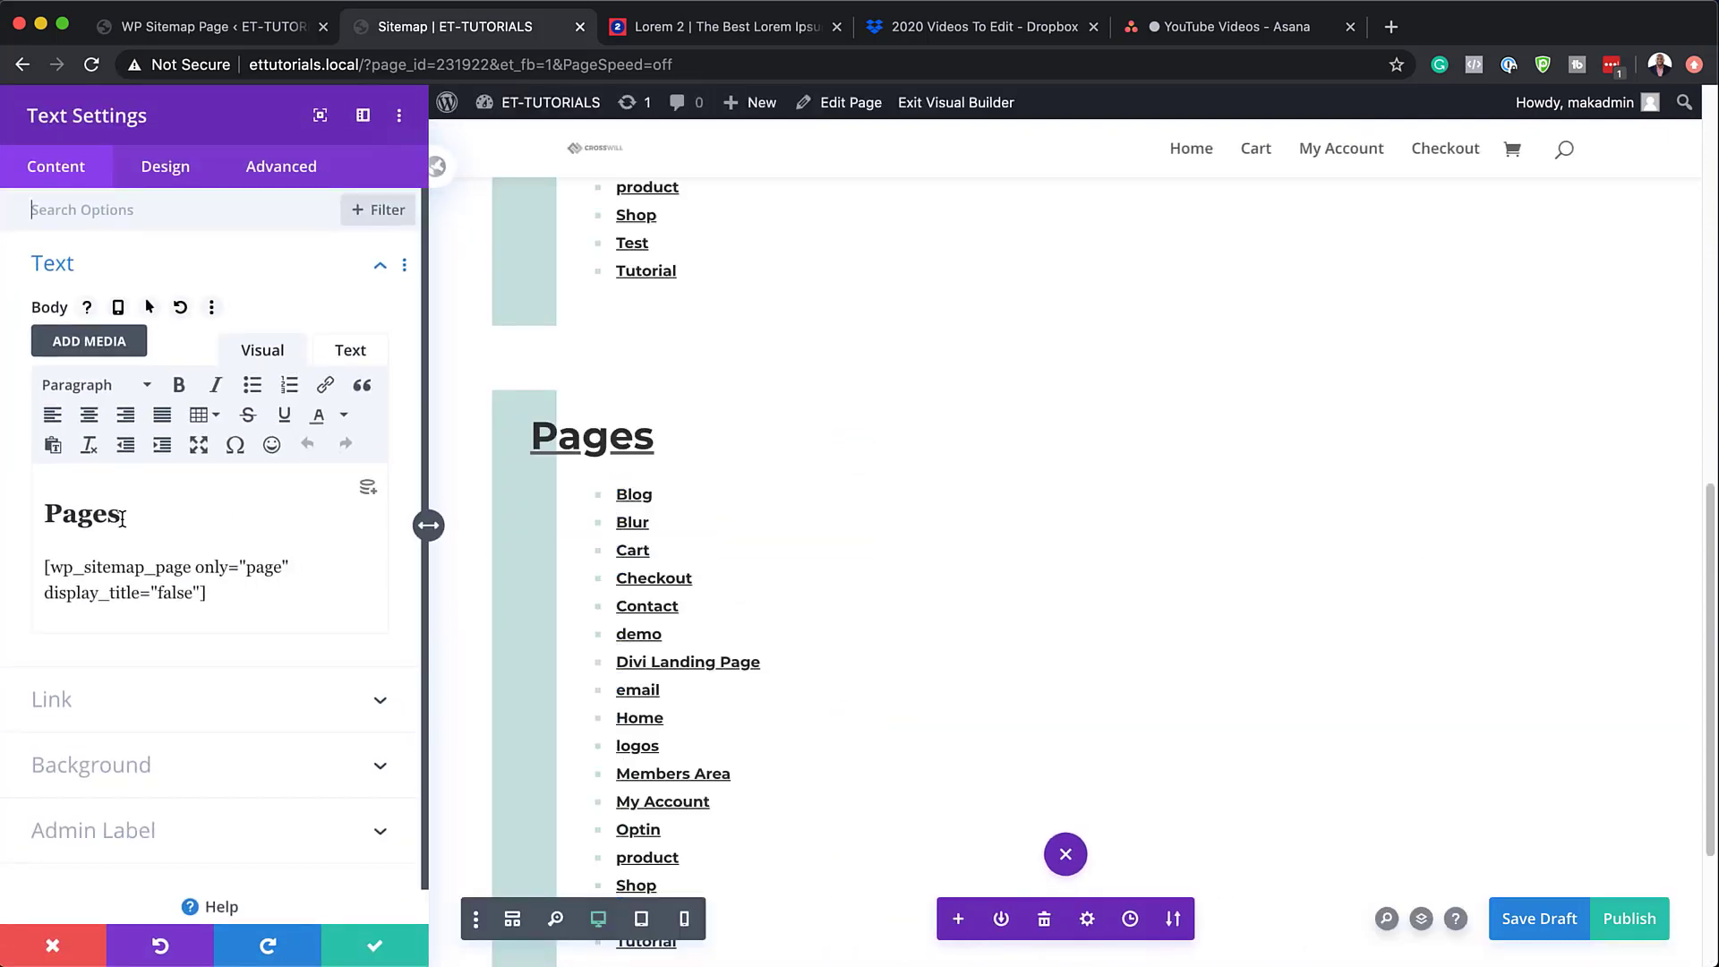
left_click_drag(121, 515, 47, 514)
type("Categories")
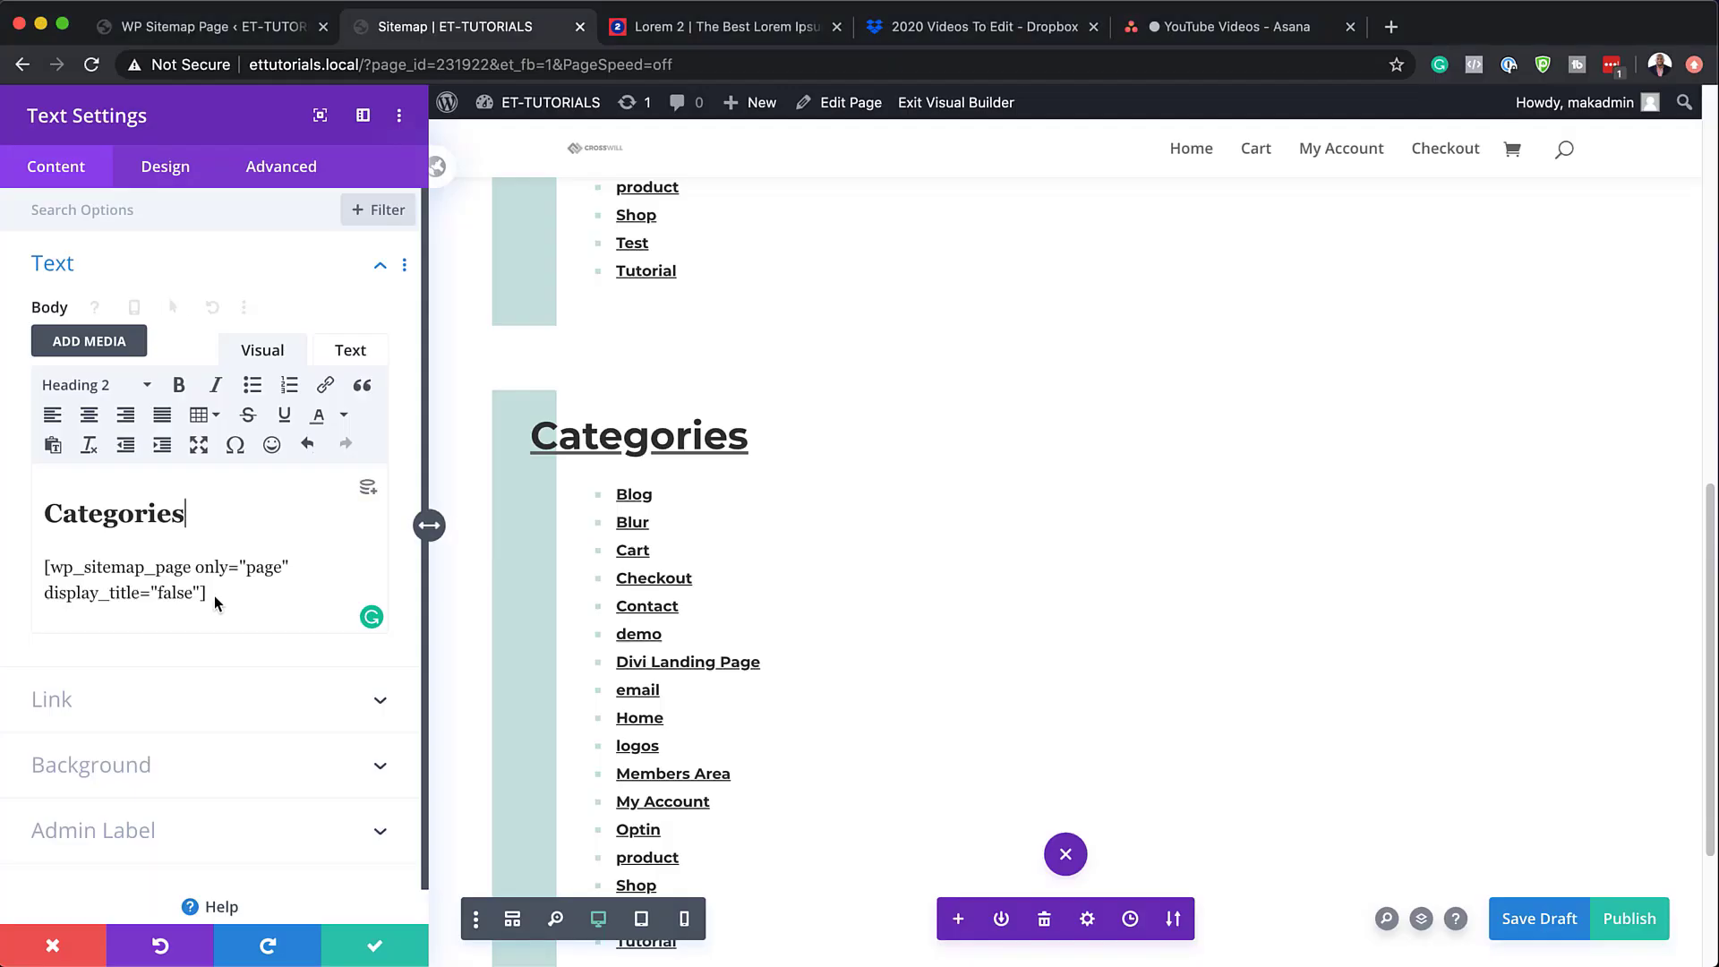
left_click_drag(206, 593, 29, 567)
type("[wp_sitemap_page only=\"category\" display_title=\"false\"]")
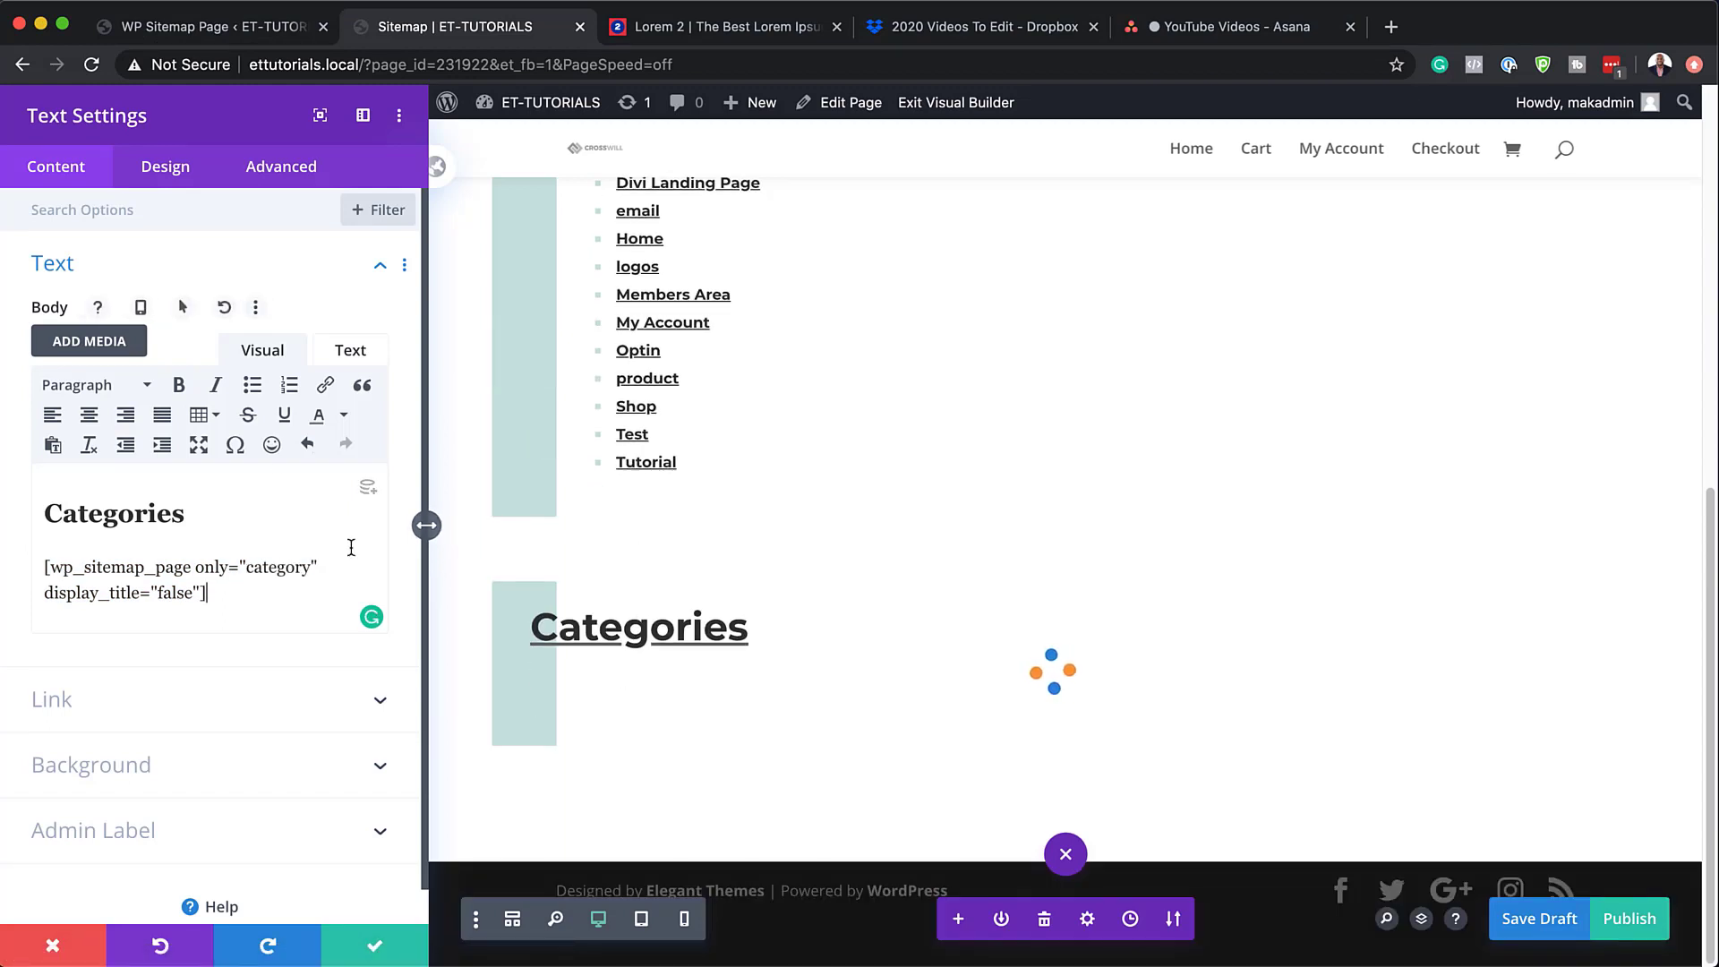
left_click(374, 947)
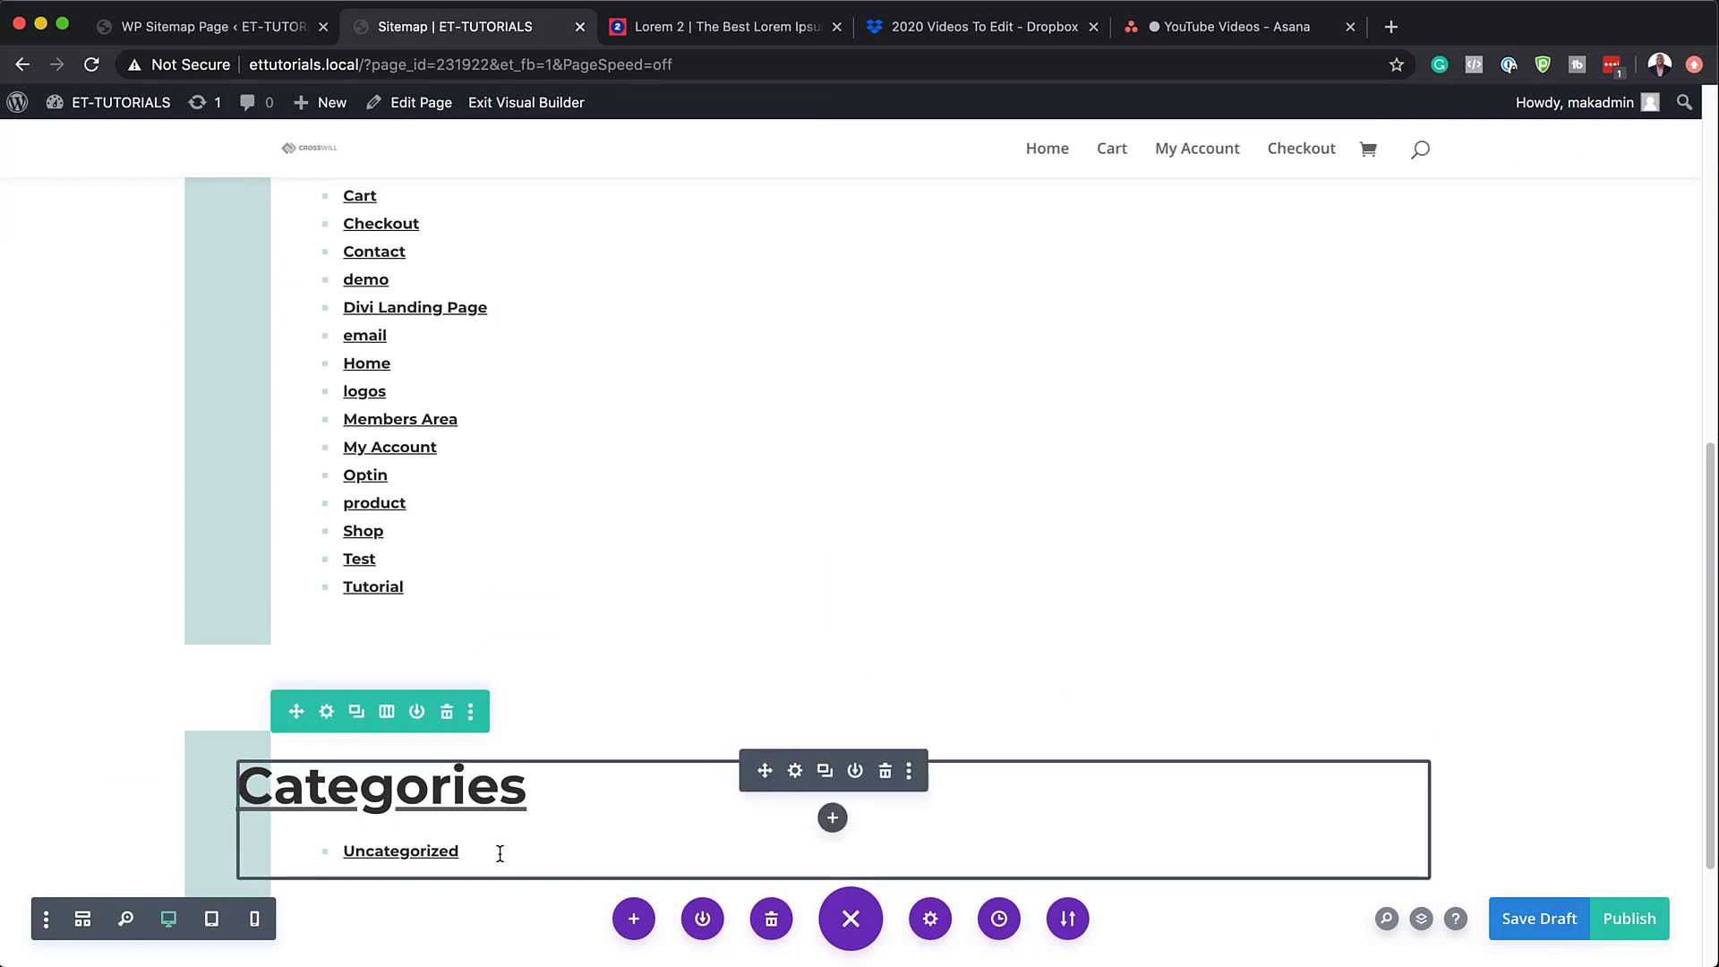
mouse_move(507, 876)
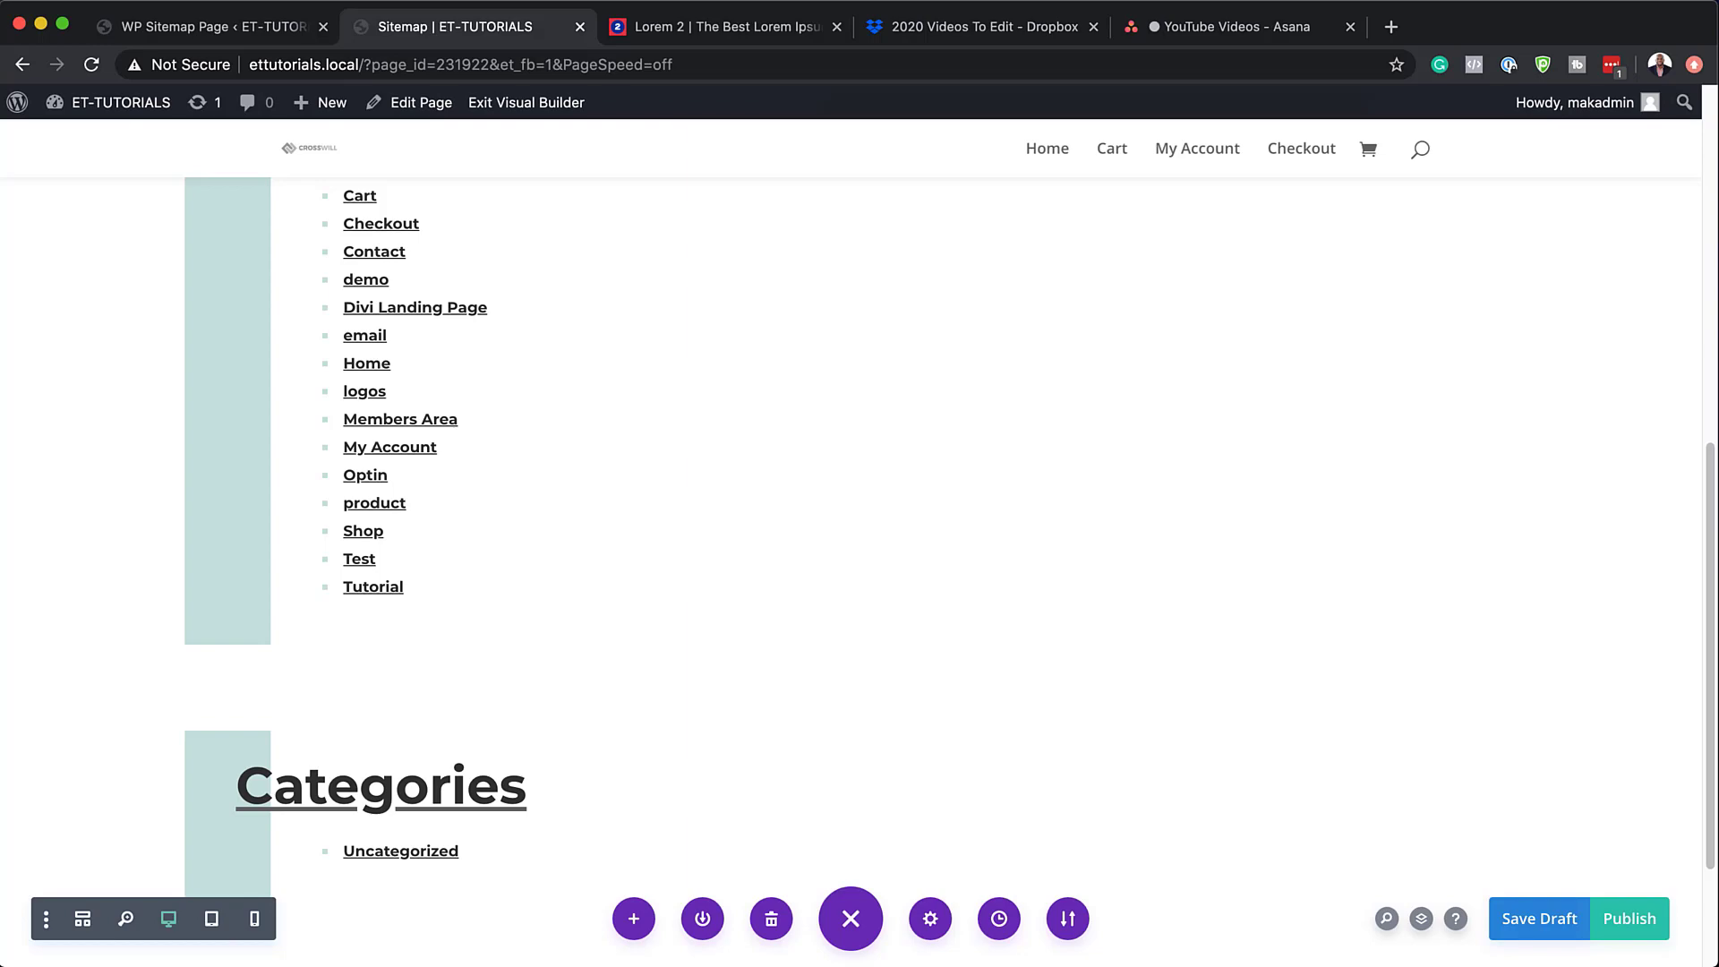
- Read through the WP Sitemap Page 'How to use' reference, then return to the Sitemap editor tab
left_click(249, 36)
scroll(457, 587, "down", 3)
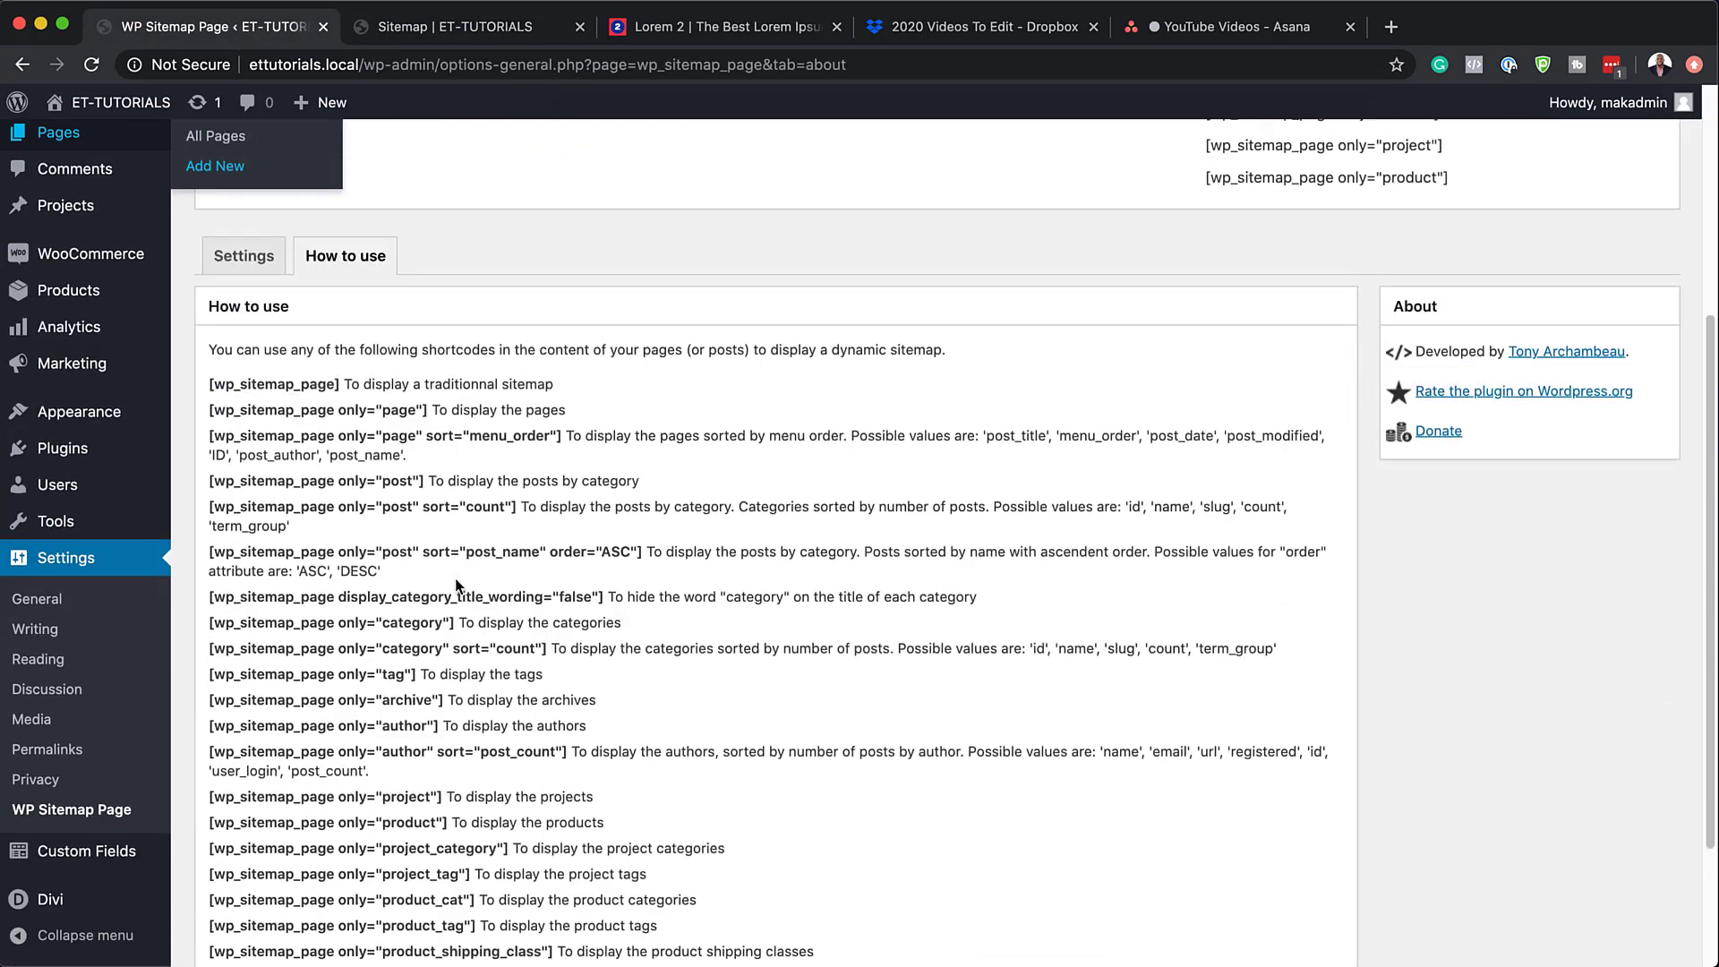
scroll(458, 587, "down", 1)
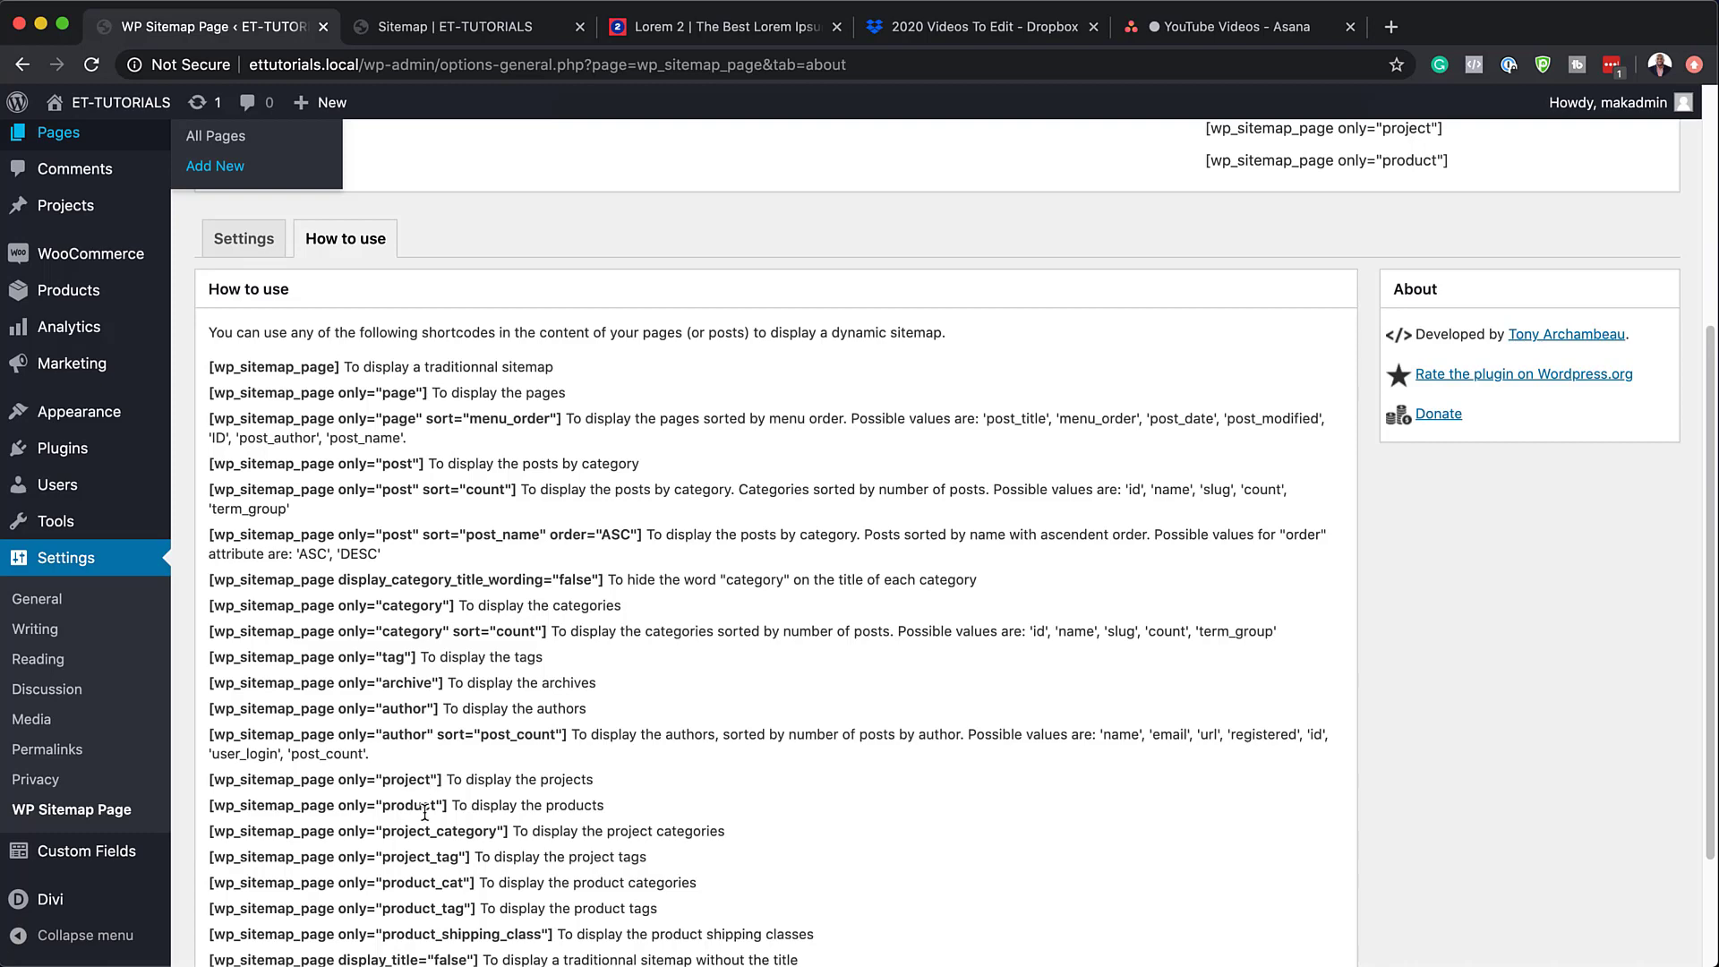
scroll(472, 884, "down", 4)
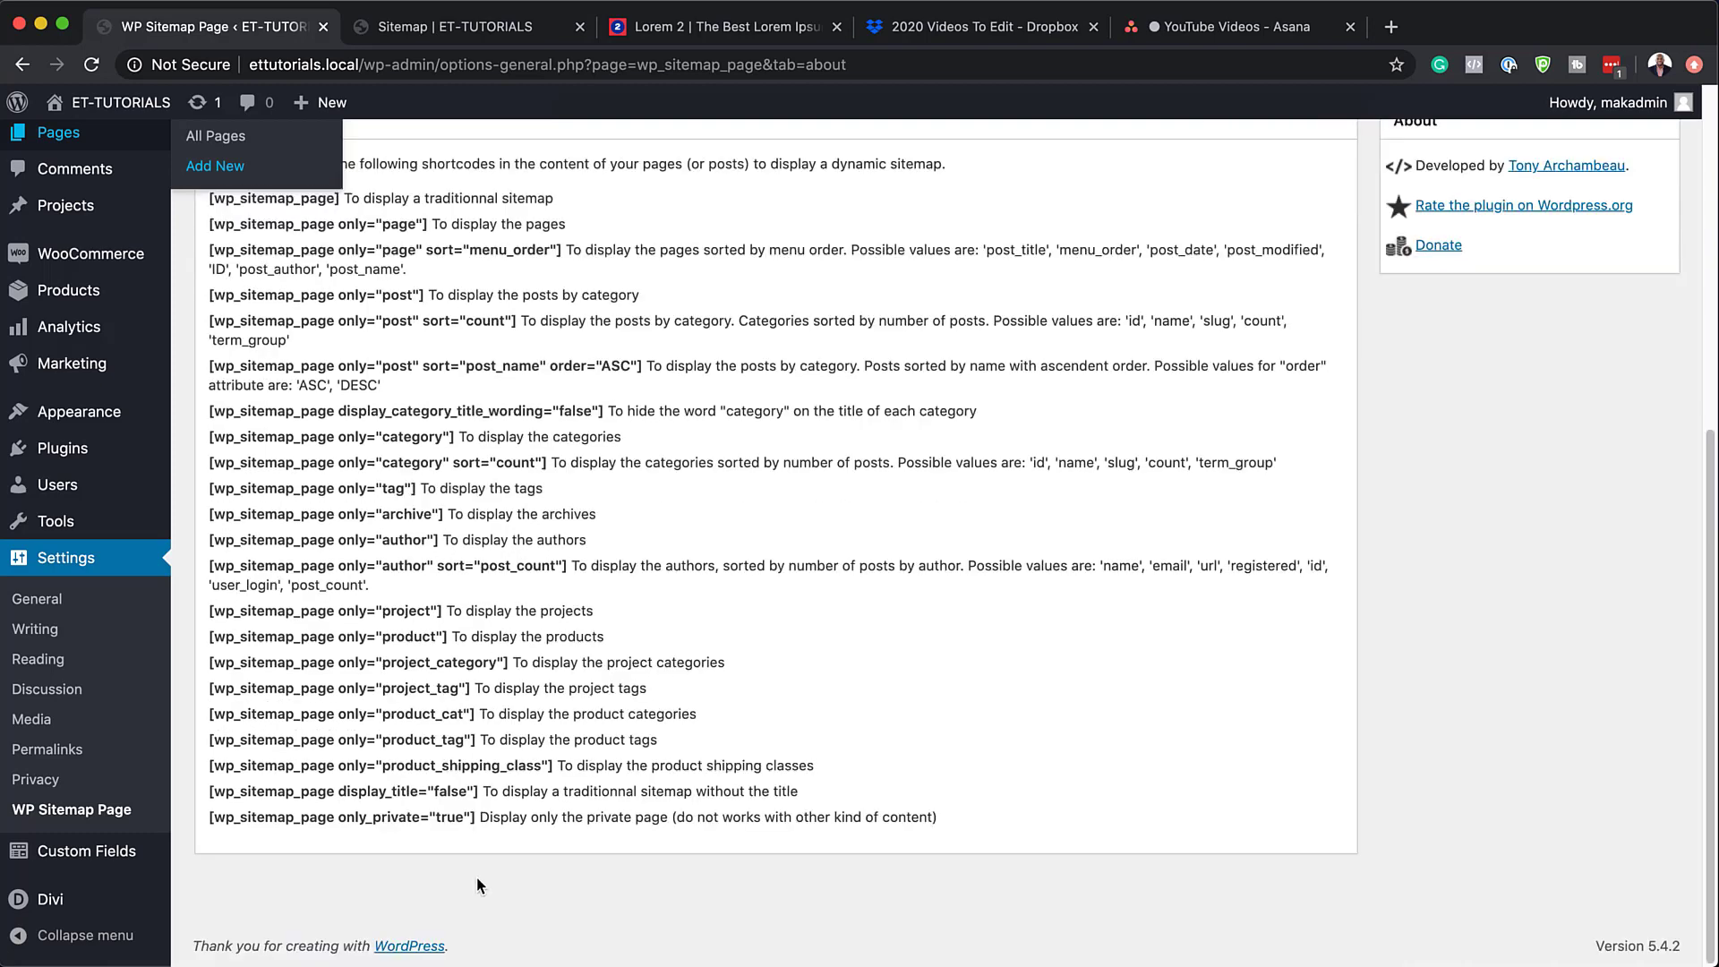
scroll(480, 886, "up", 10)
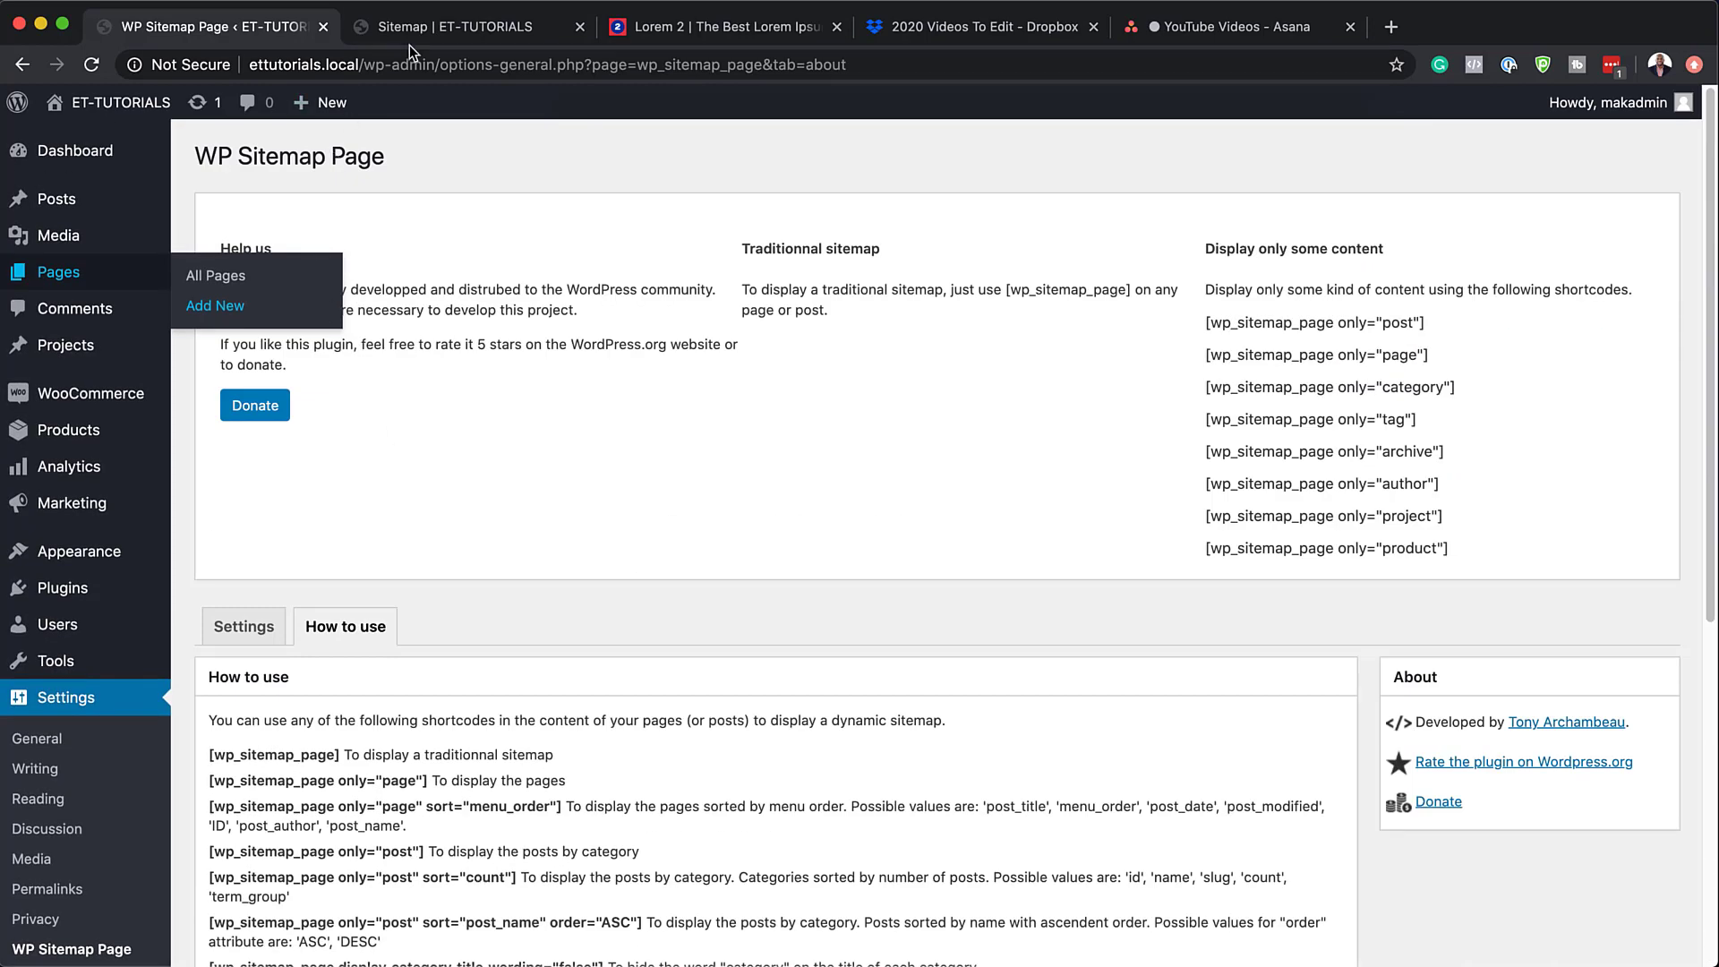
left_click(410, 30)
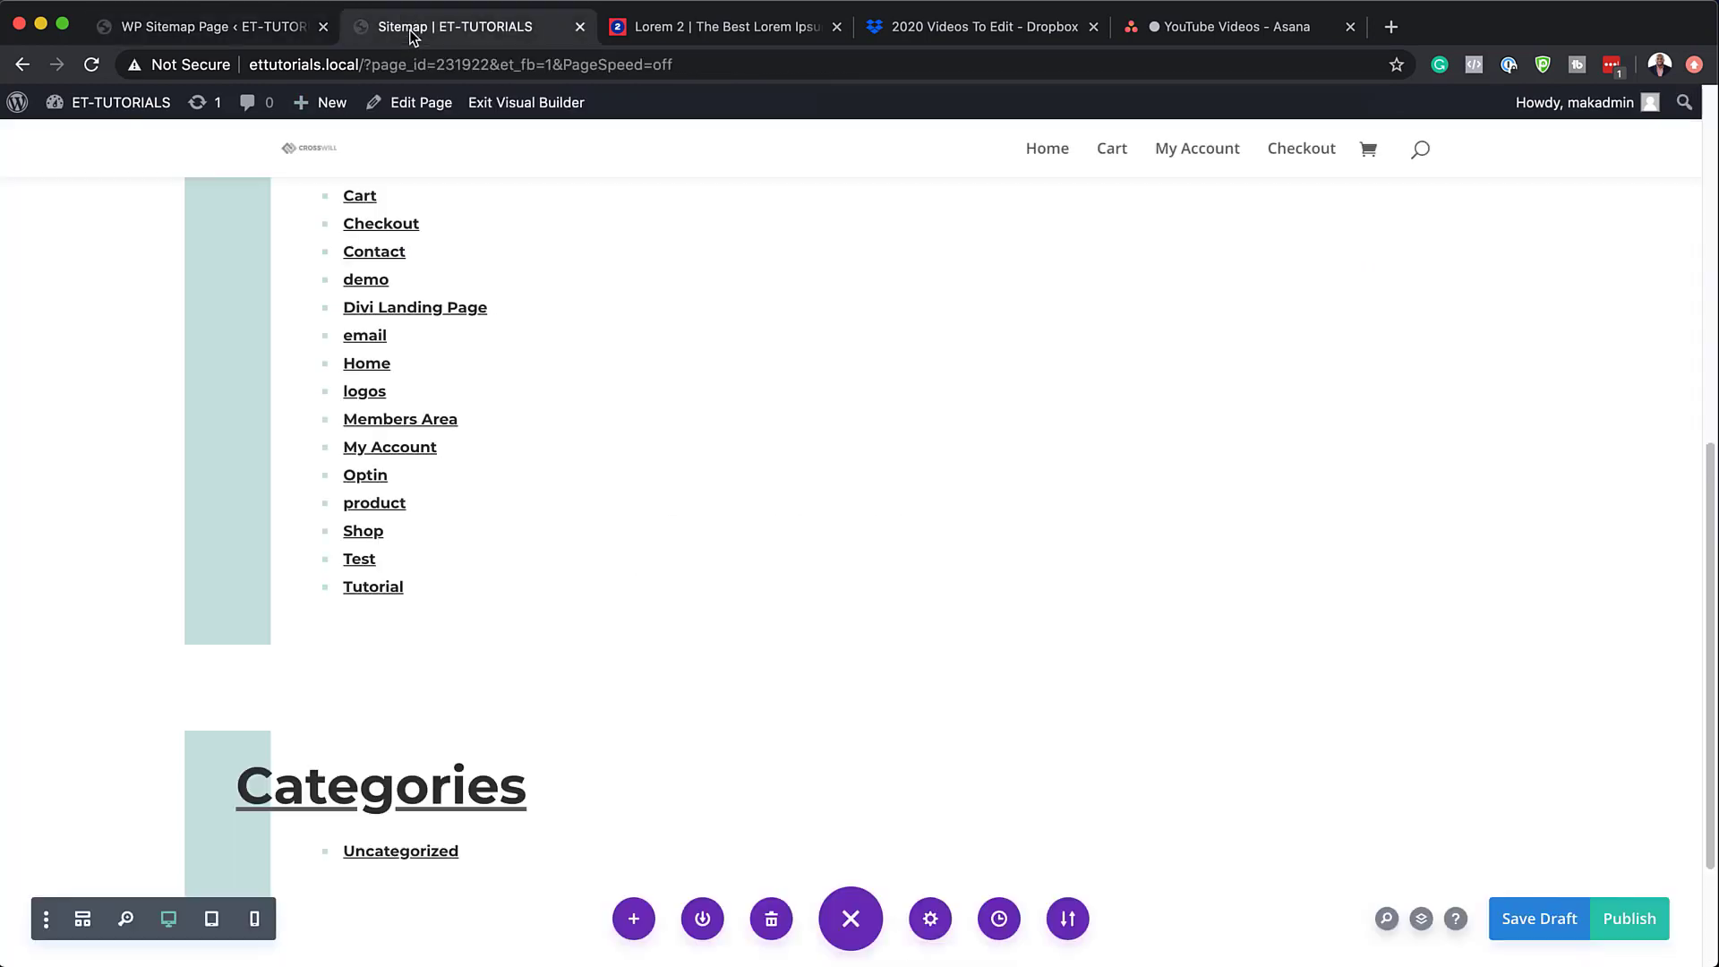
- Publish the Sitemap page
left_click(1629, 922)
scroll(563, 708, "down", 3)
left_click(569, 610)
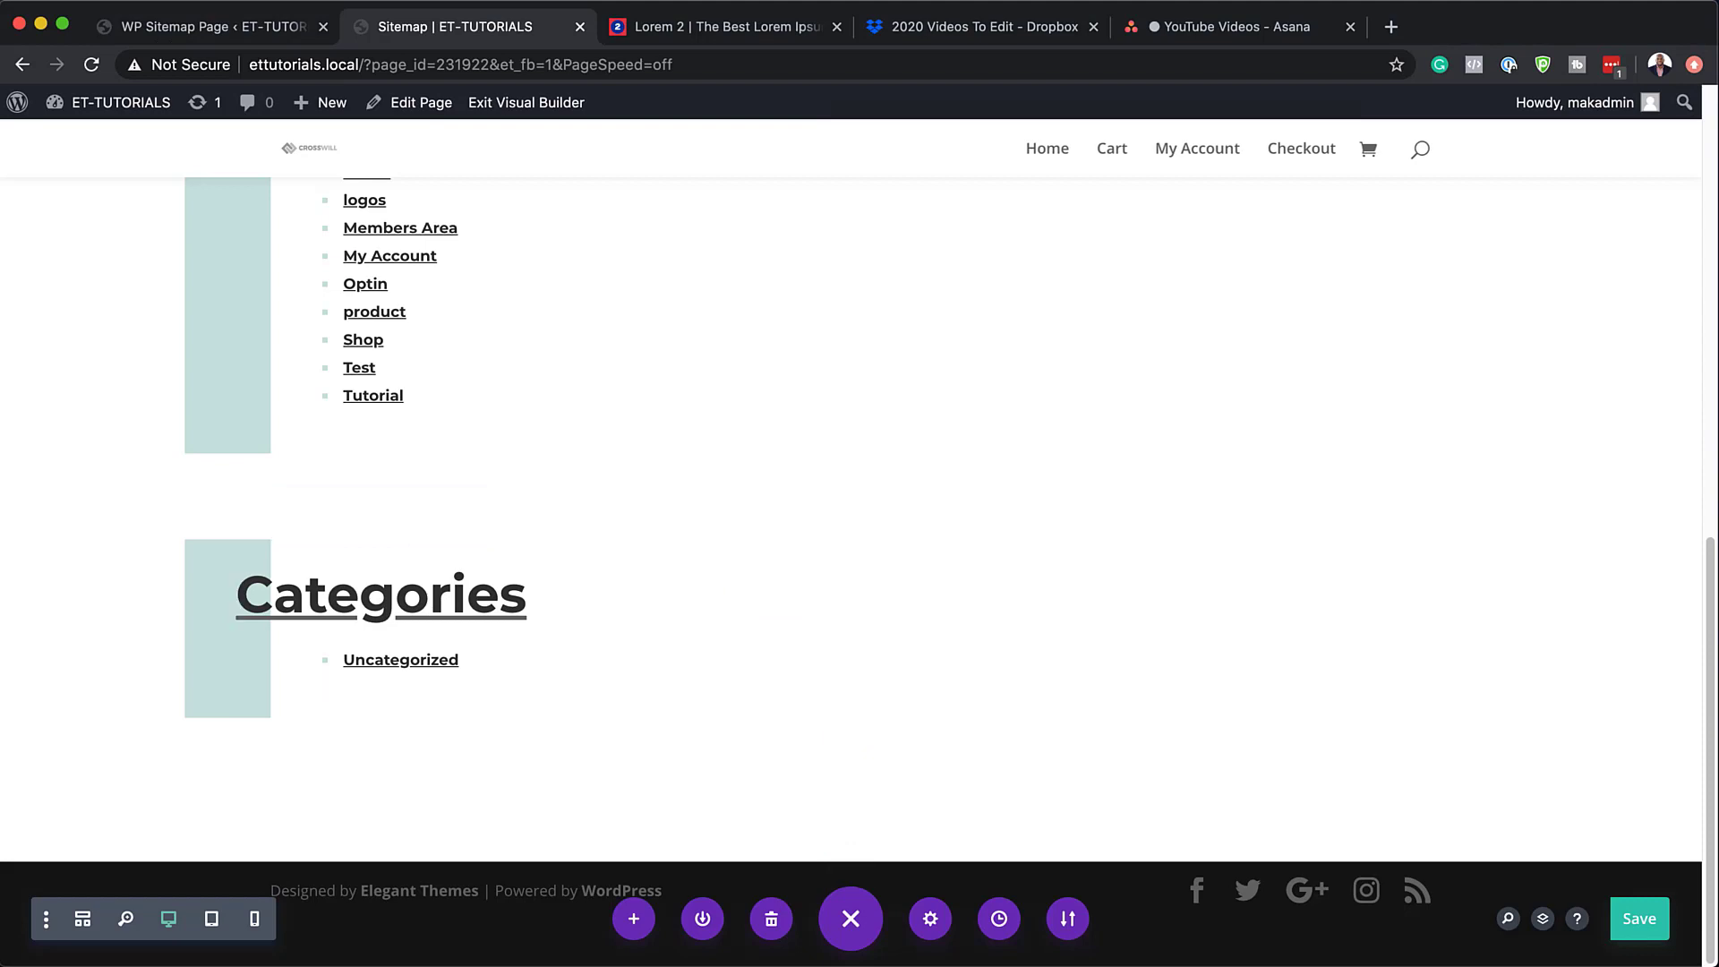
- Replace the Categories module's CSS class 'column-list' with 'flex-columns' and save
left_click(796, 582)
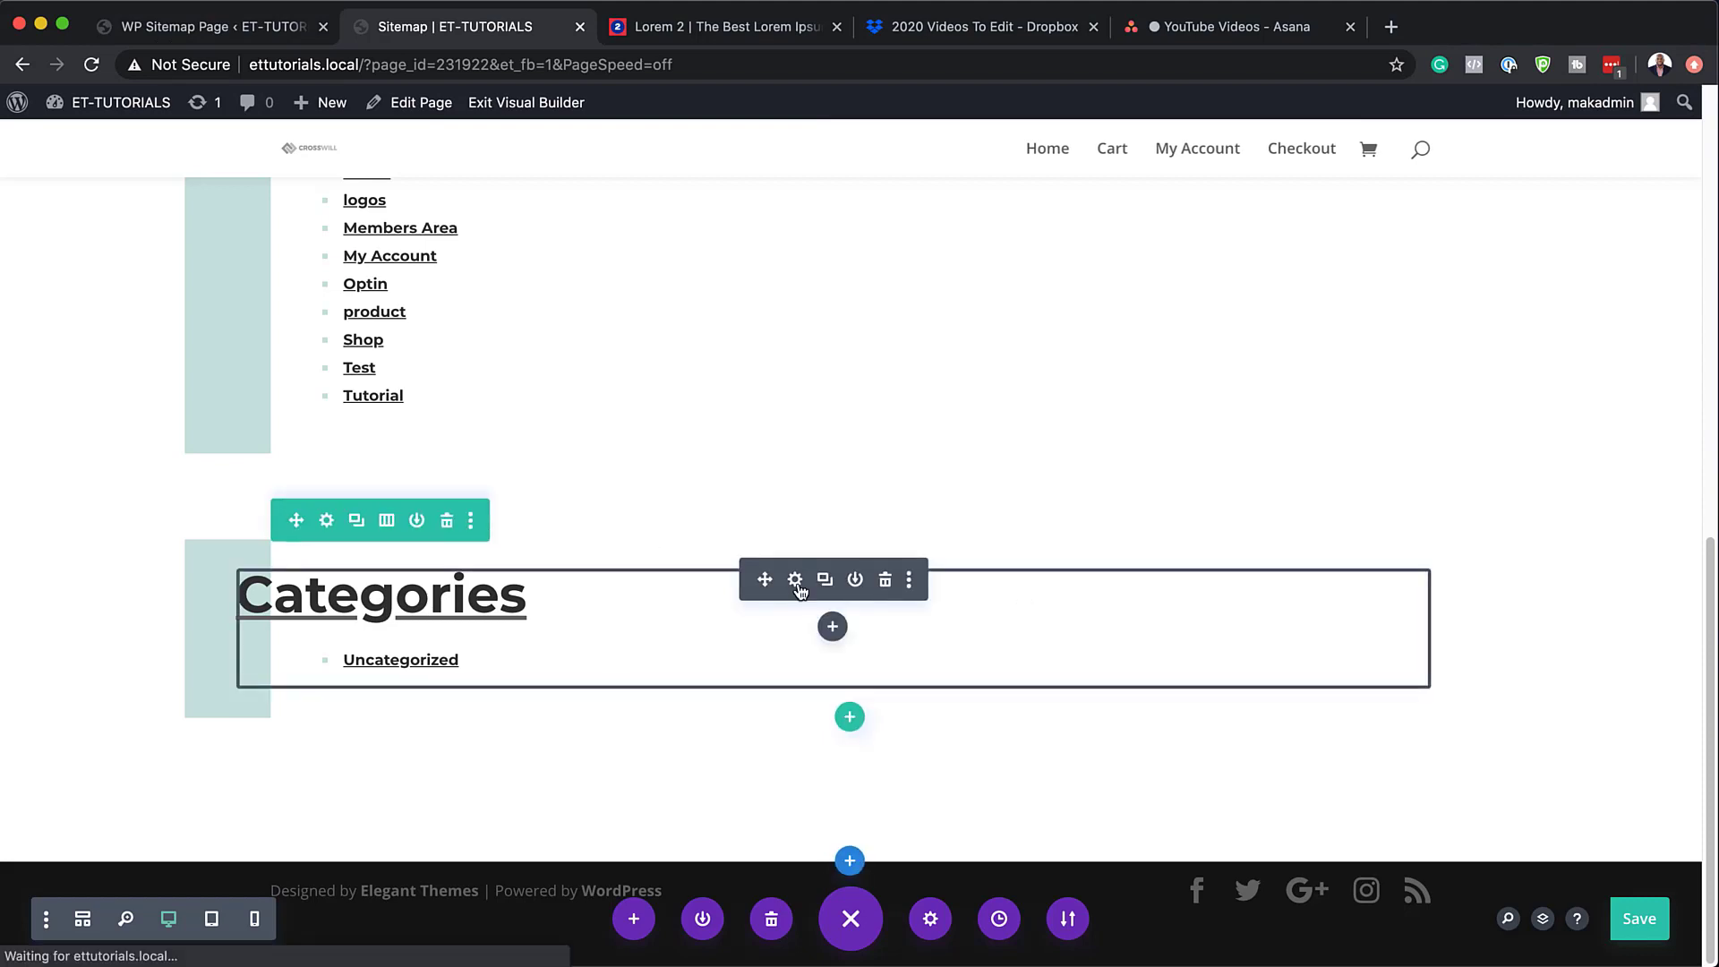
left_click(277, 165)
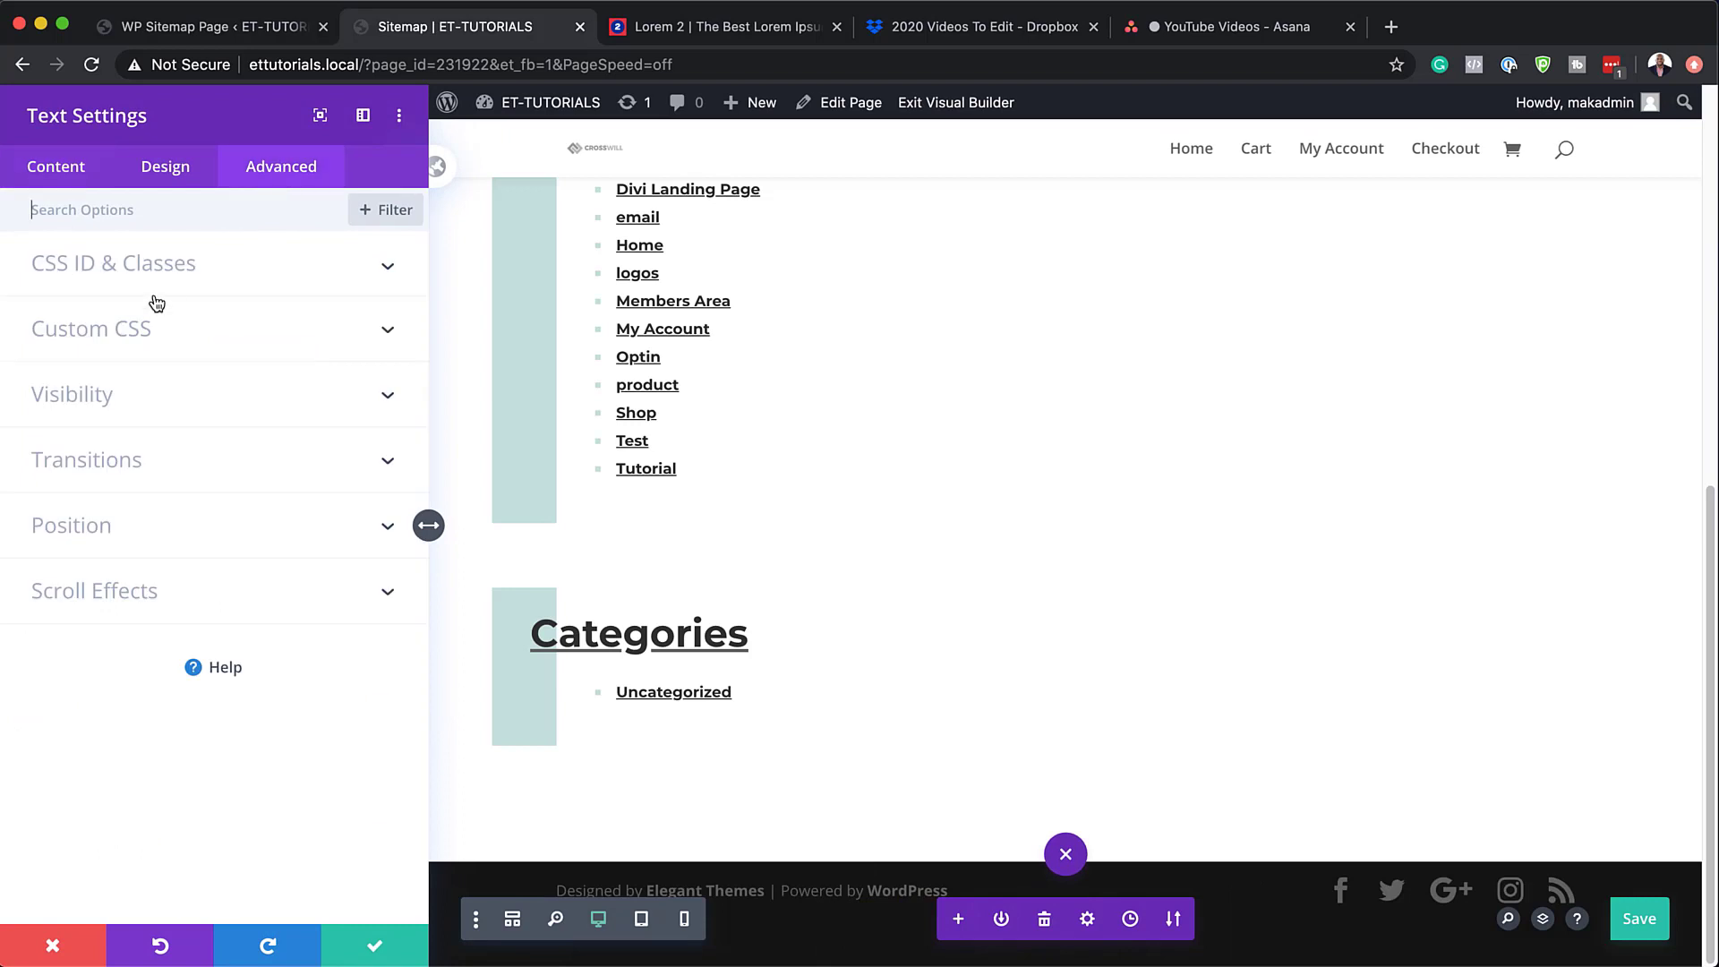
left_click(154, 269)
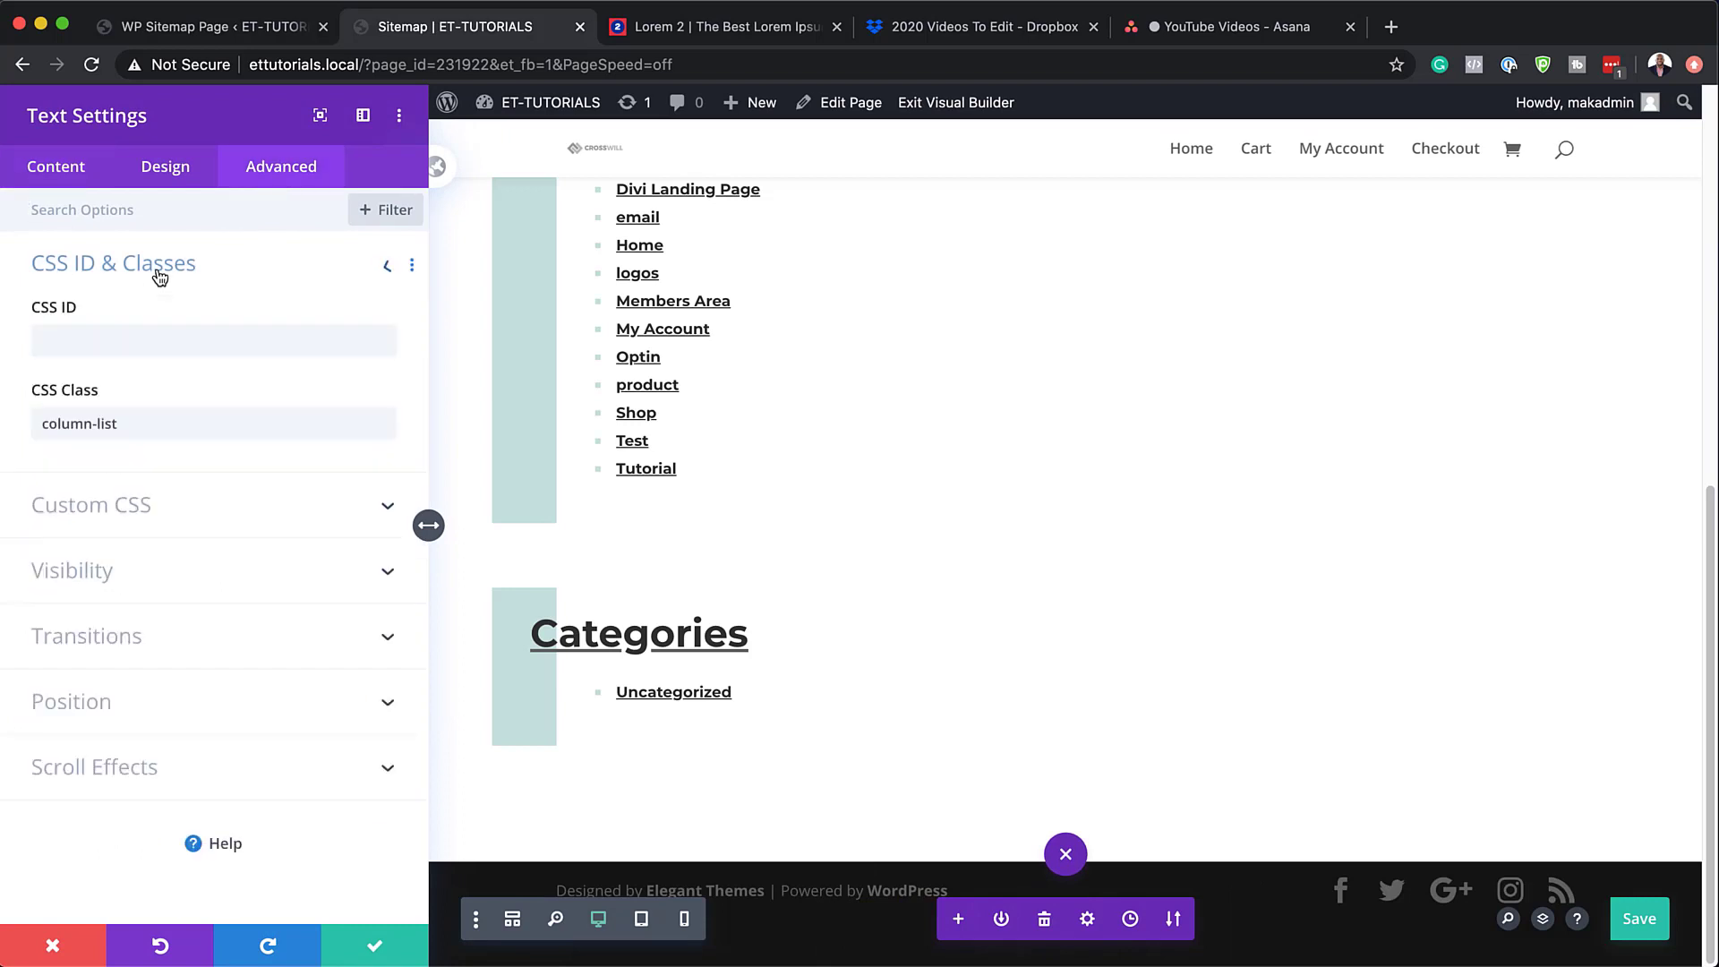
triple_click(139, 426)
type("flex-columns")
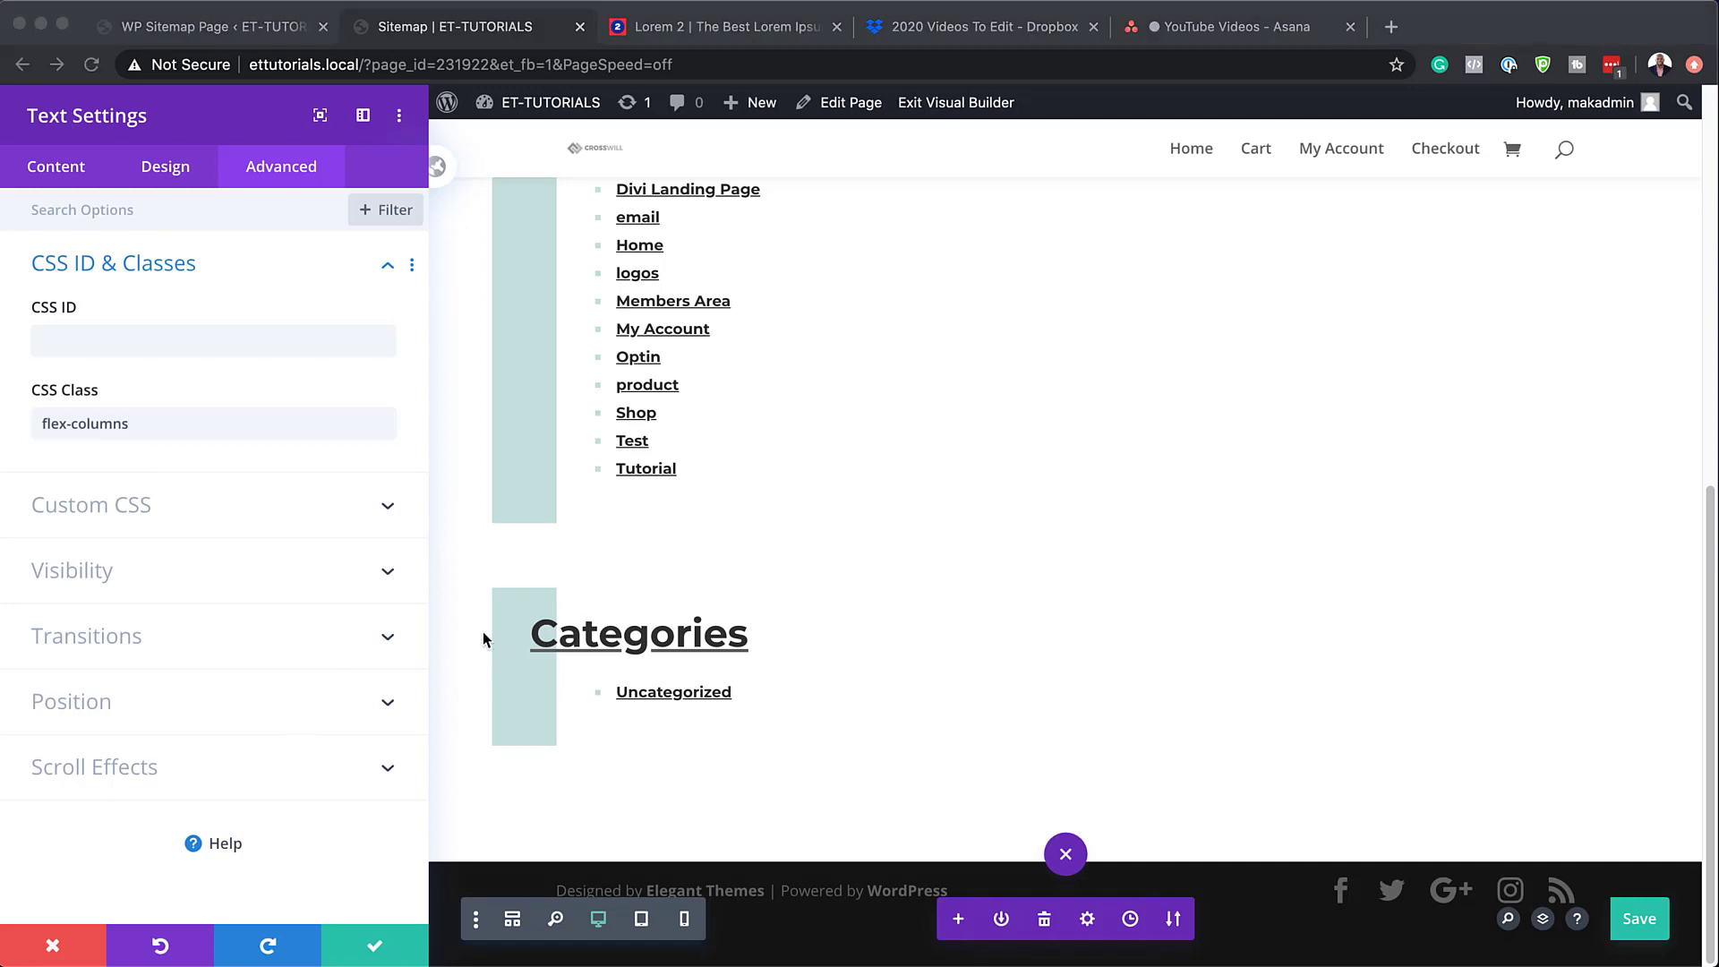
left_click(372, 955)
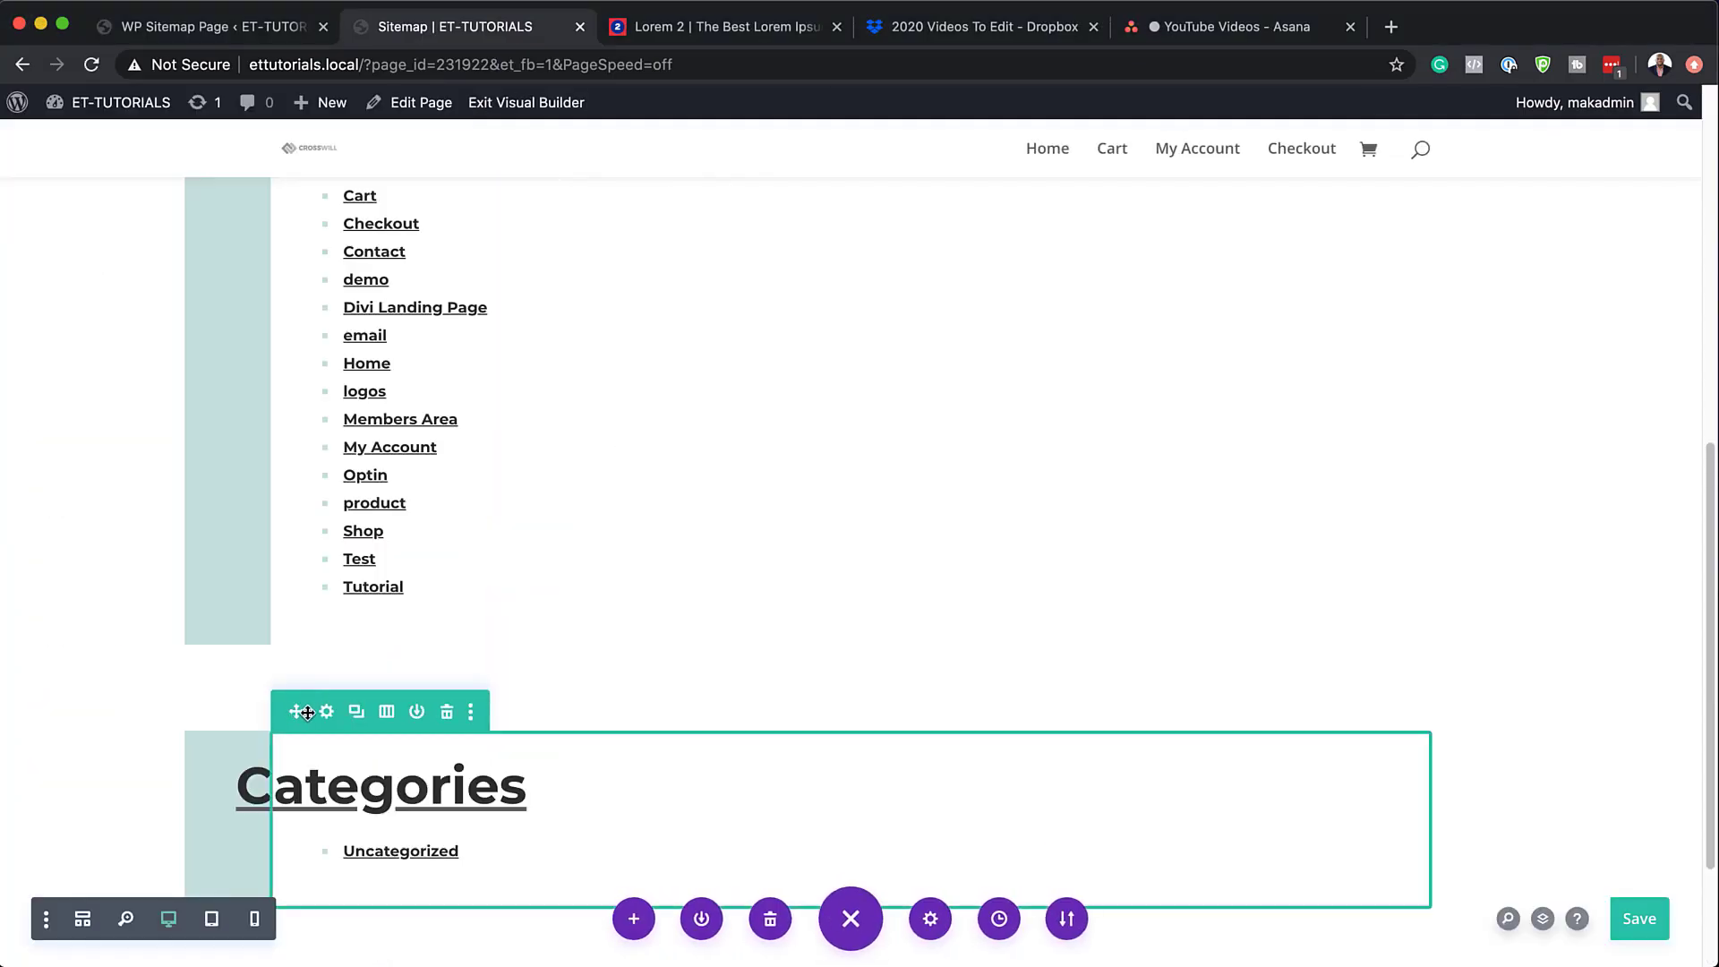
- Change the Categories row's box shadow colour to orange #ffc077 and save the row settings
left_click(327, 712)
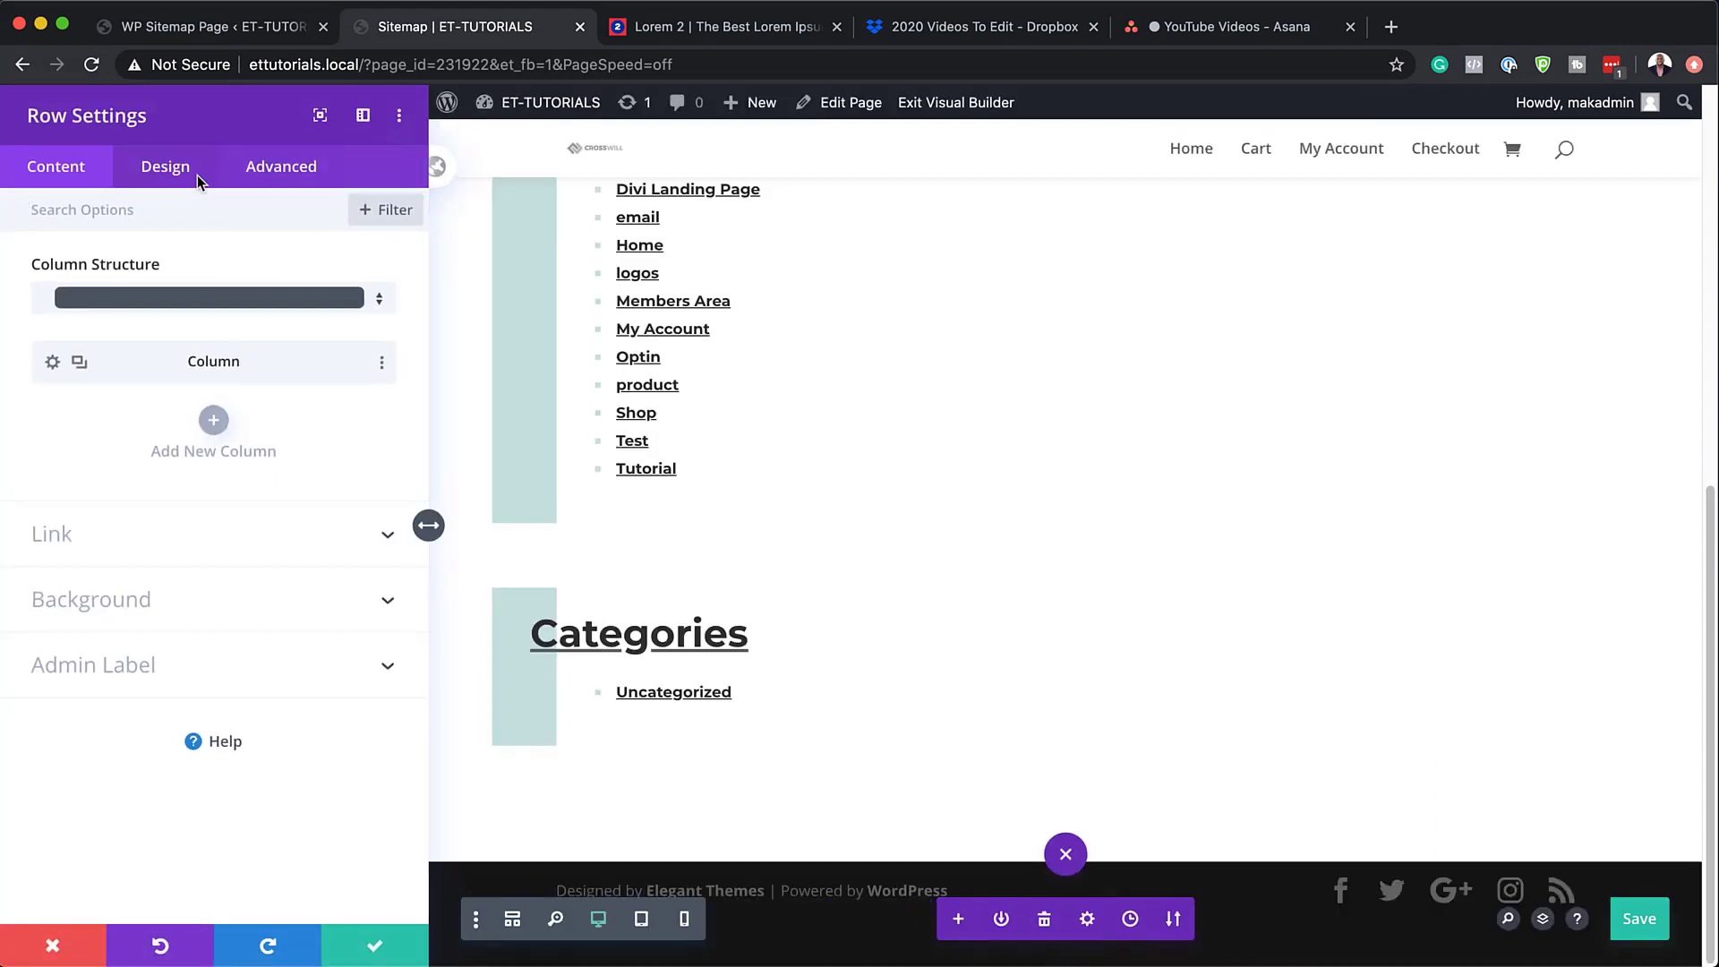
left_click(165, 167)
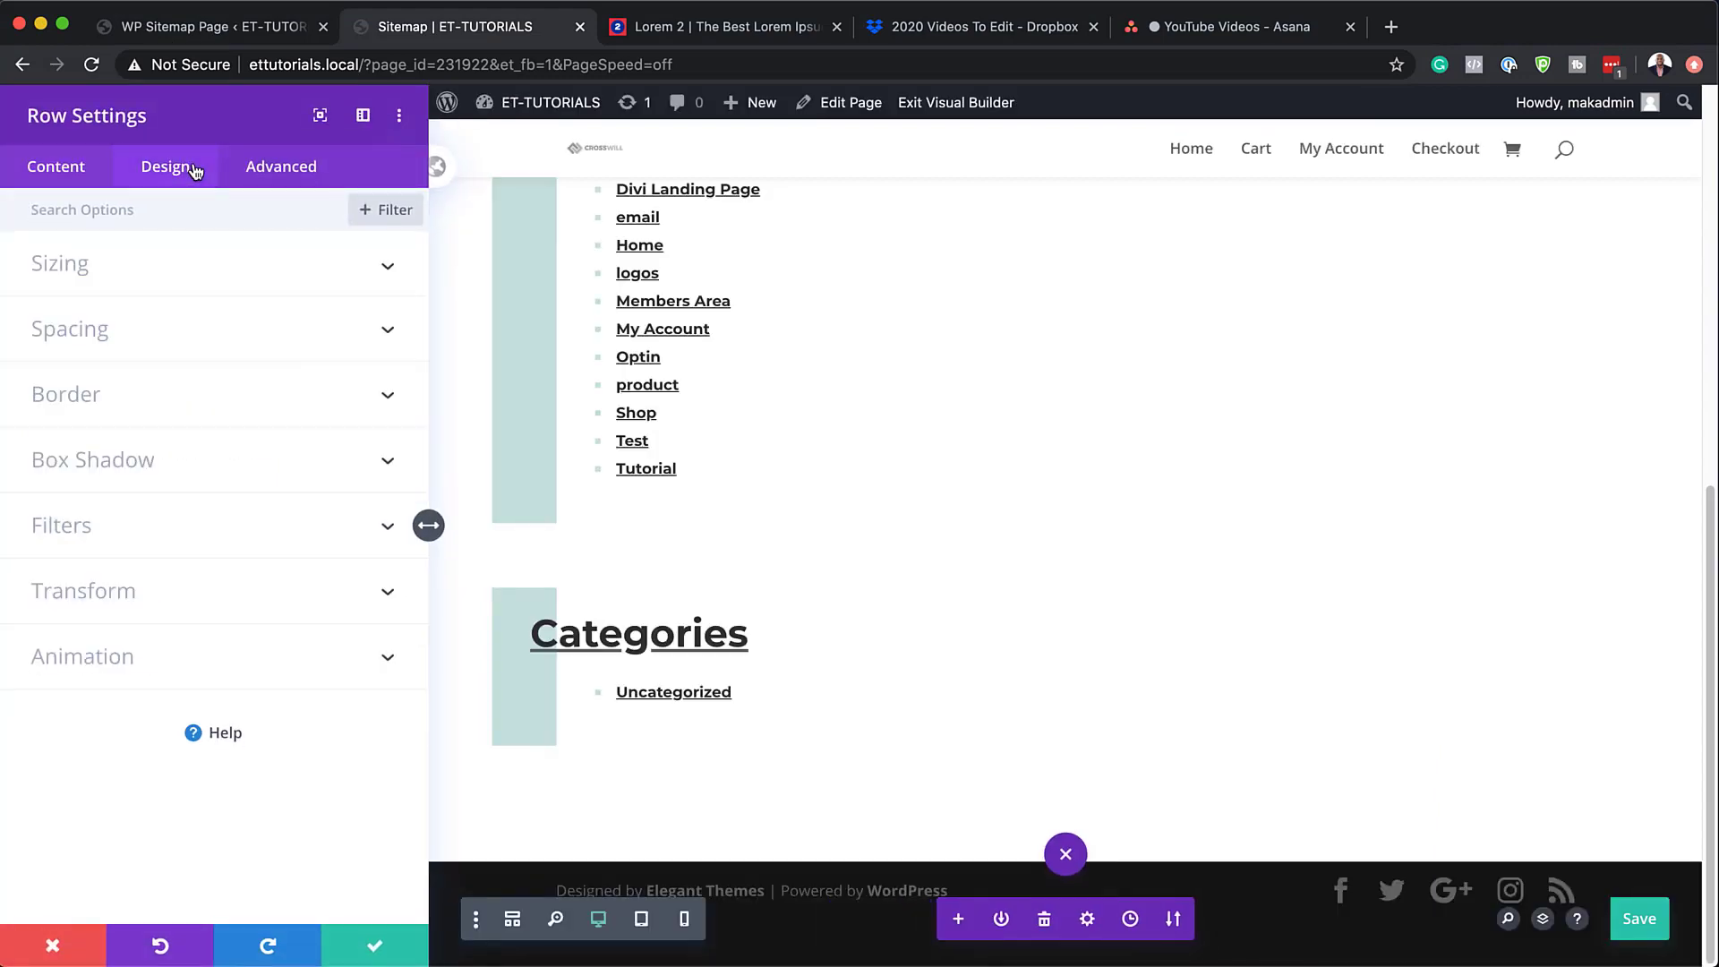
left_click(101, 462)
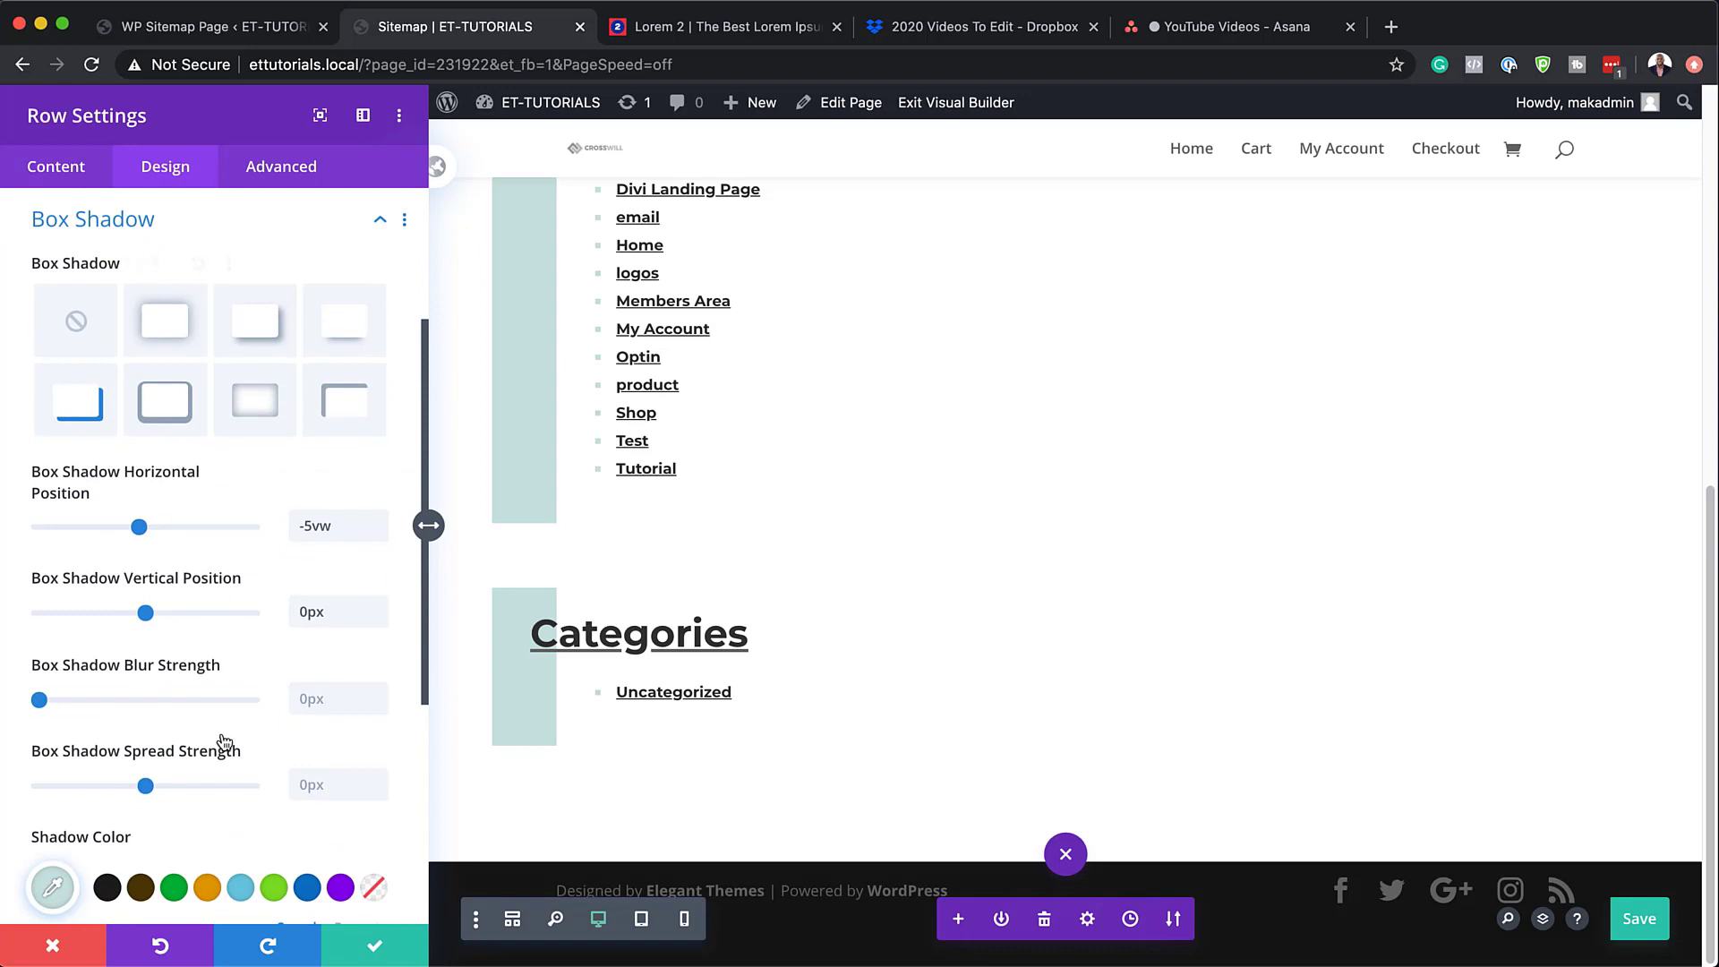
scroll(224, 742, "down", 1)
left_click(53, 851)
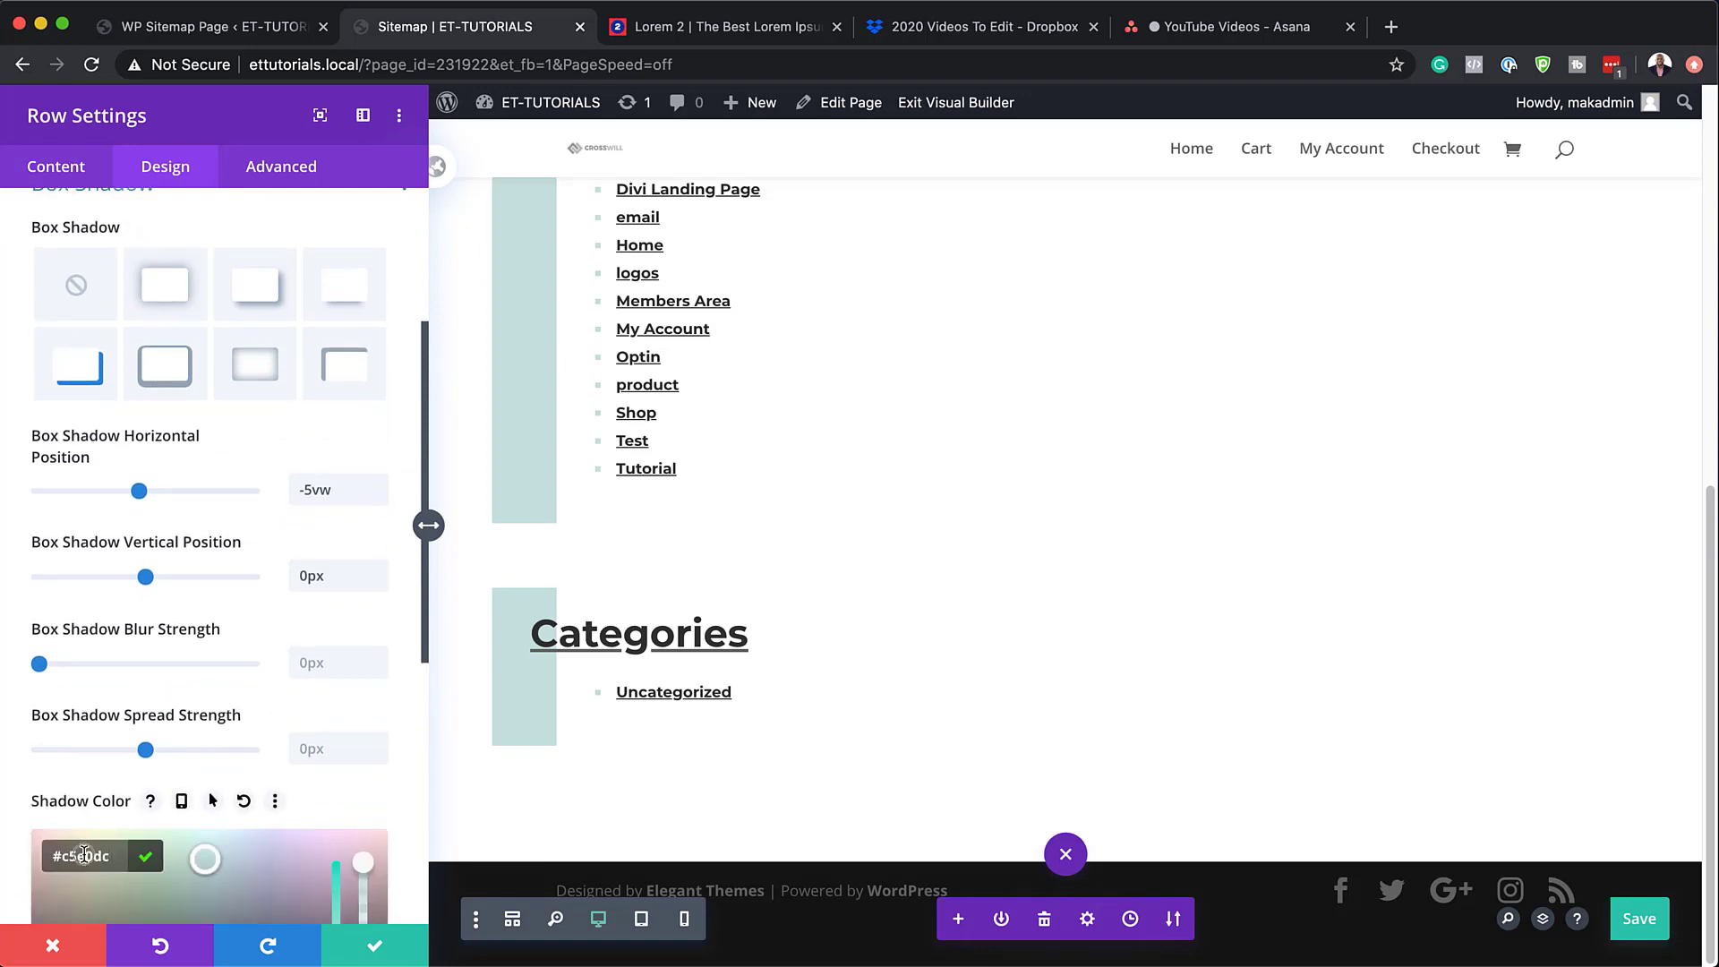
type("#ffc077")
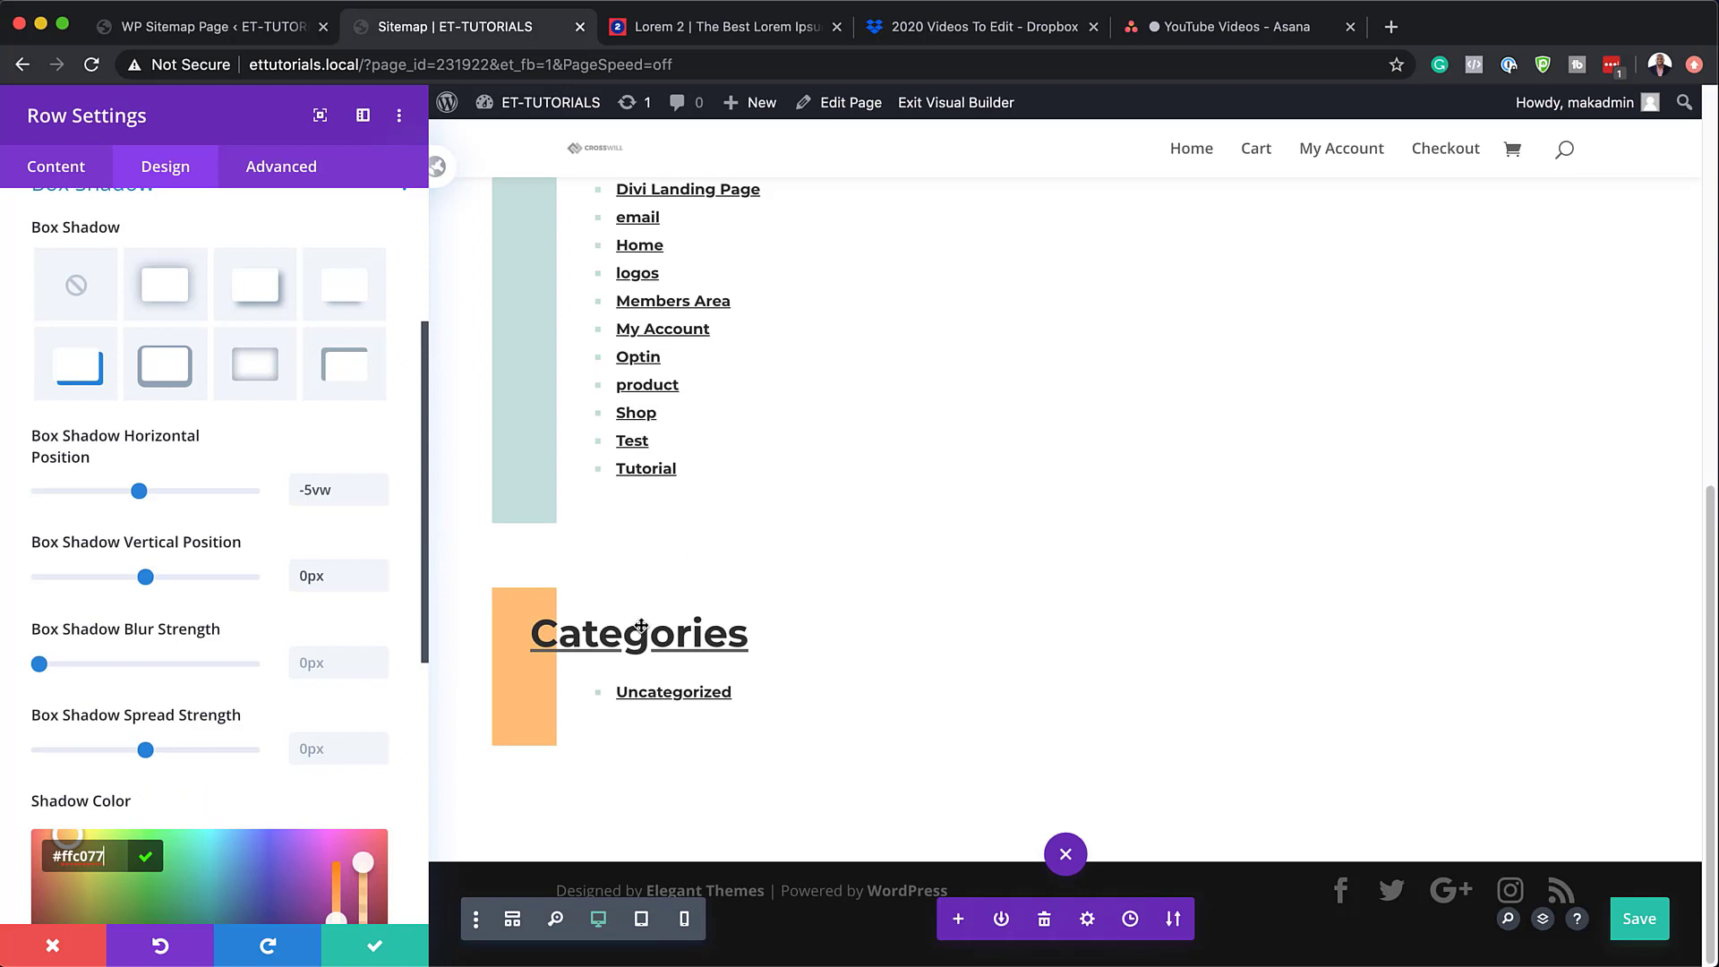
scroll(664, 605, "up", 3)
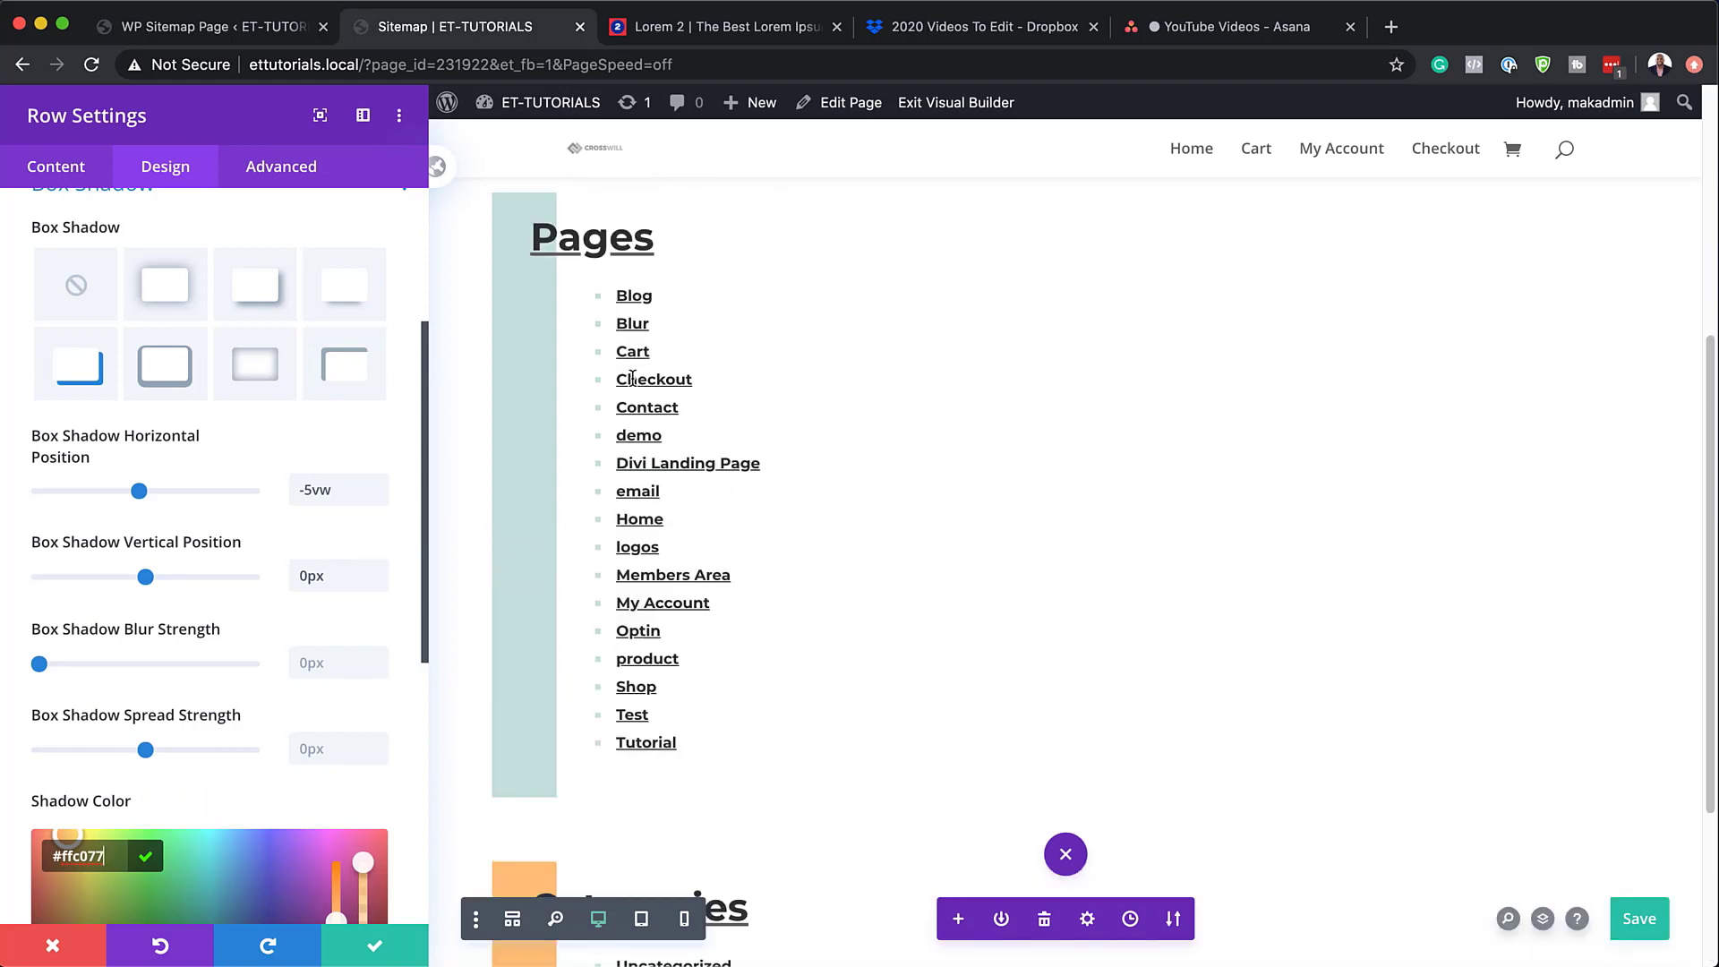
scroll(847, 469, "down", 2)
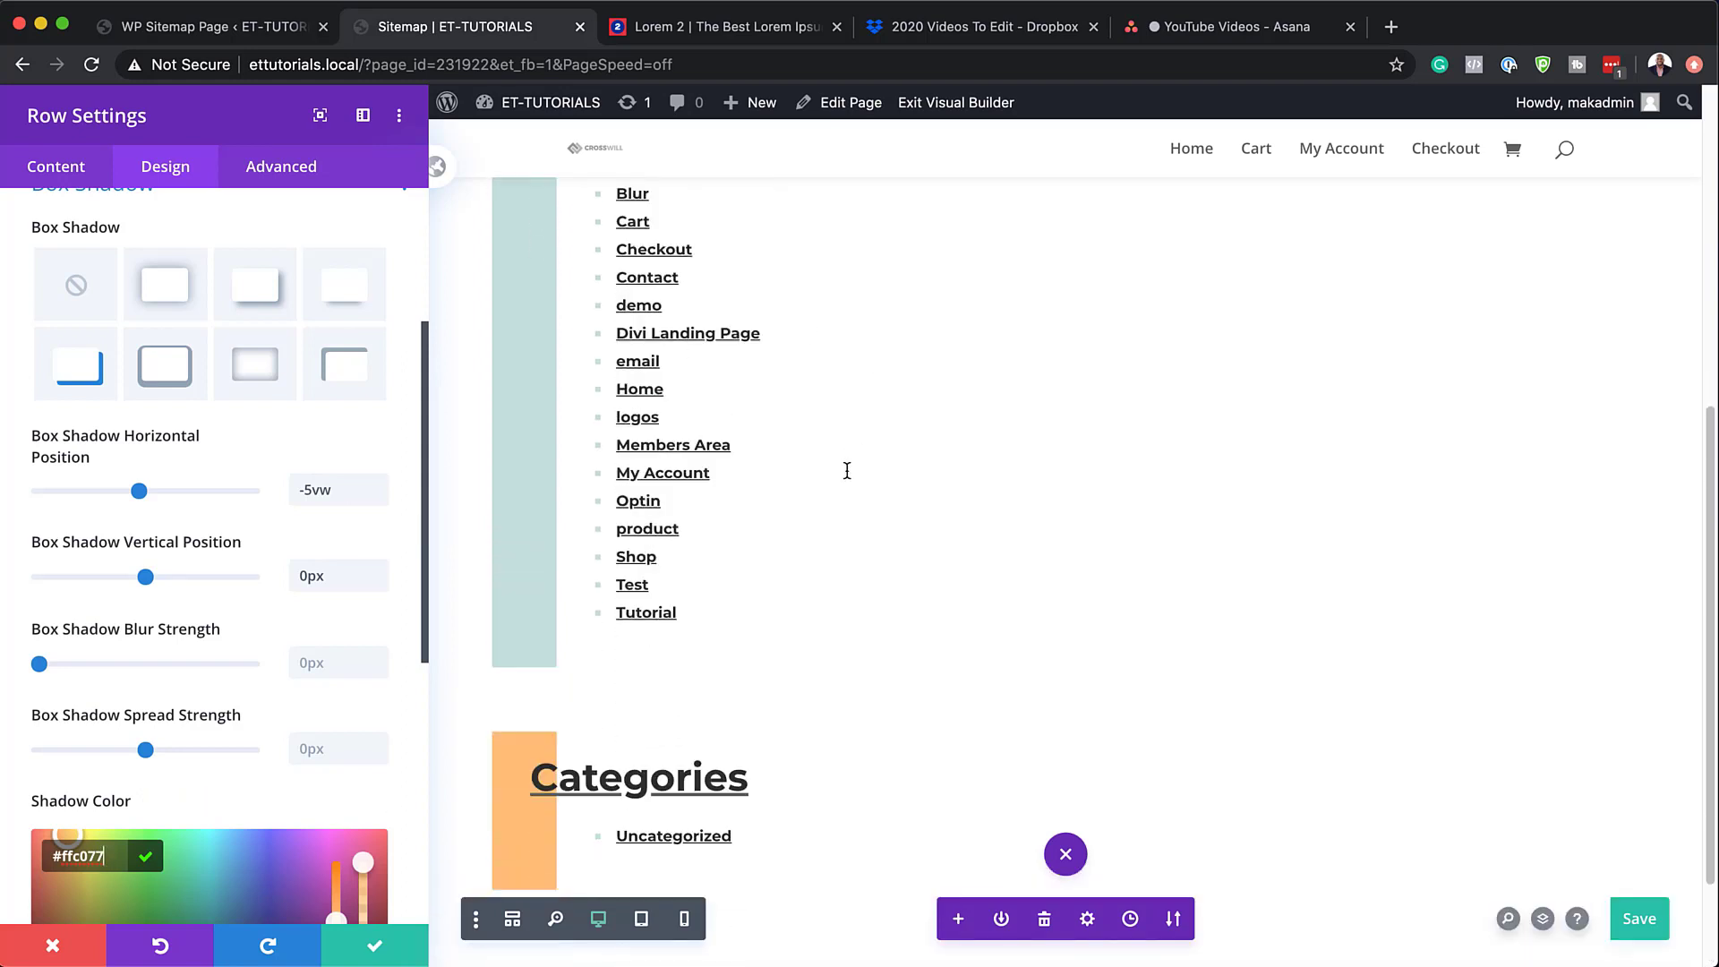
left_click(367, 951)
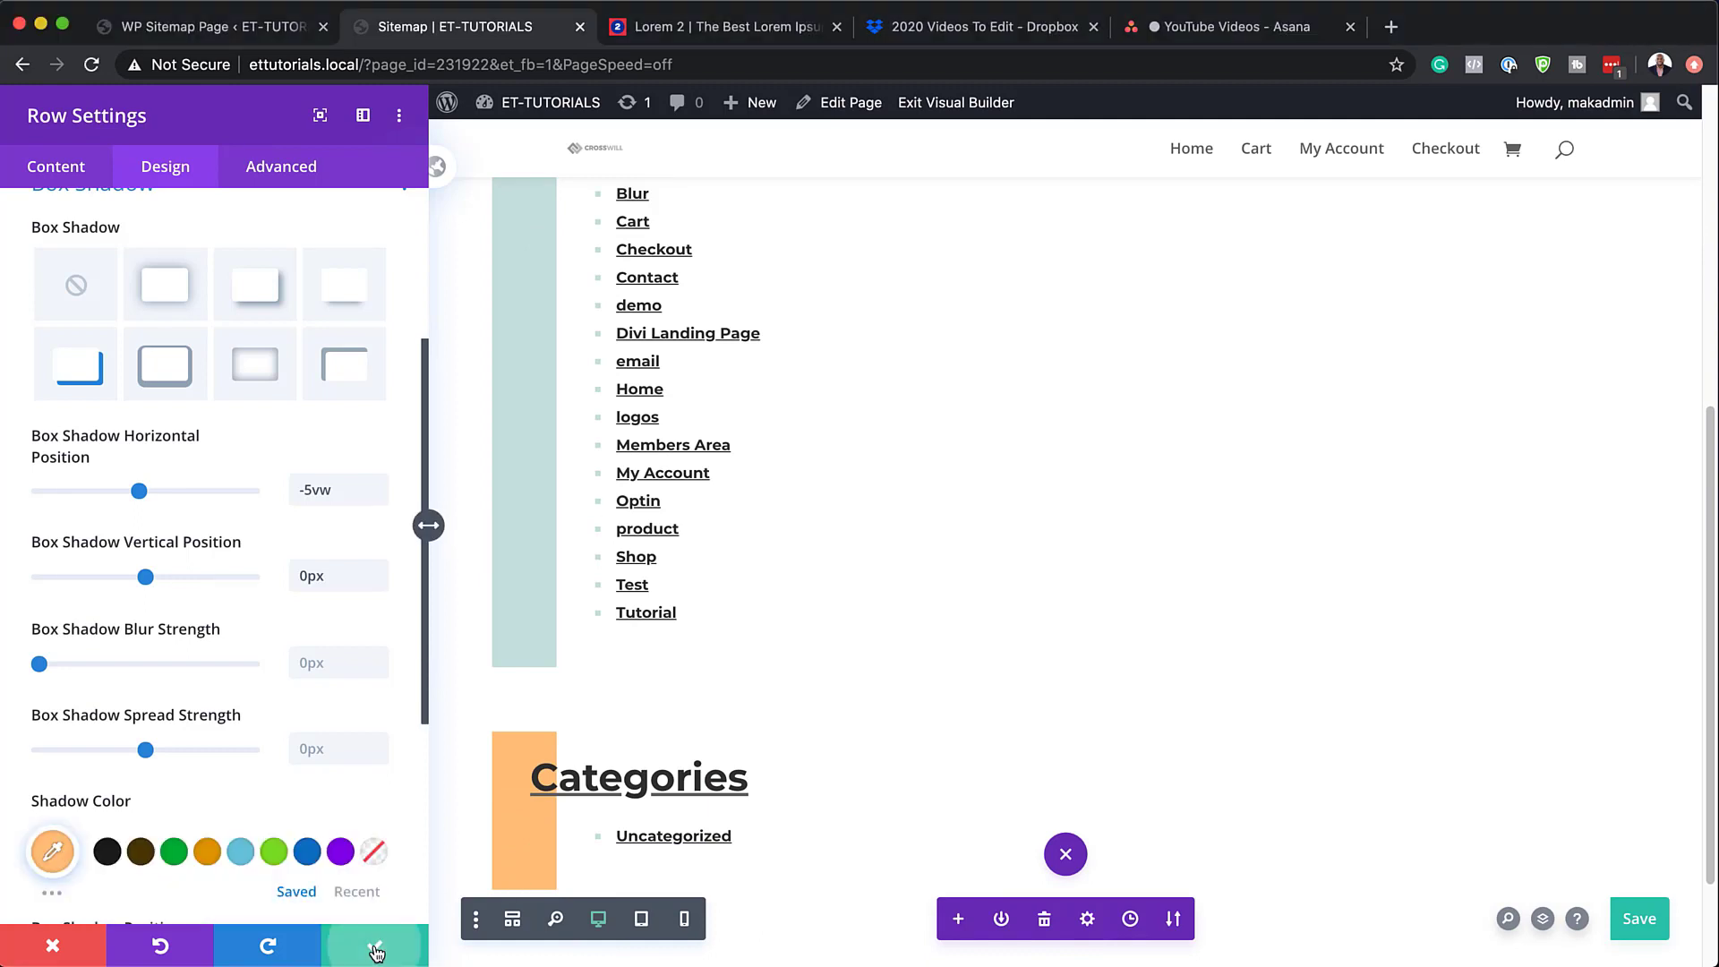
scroll(603, 495, "down", 2)
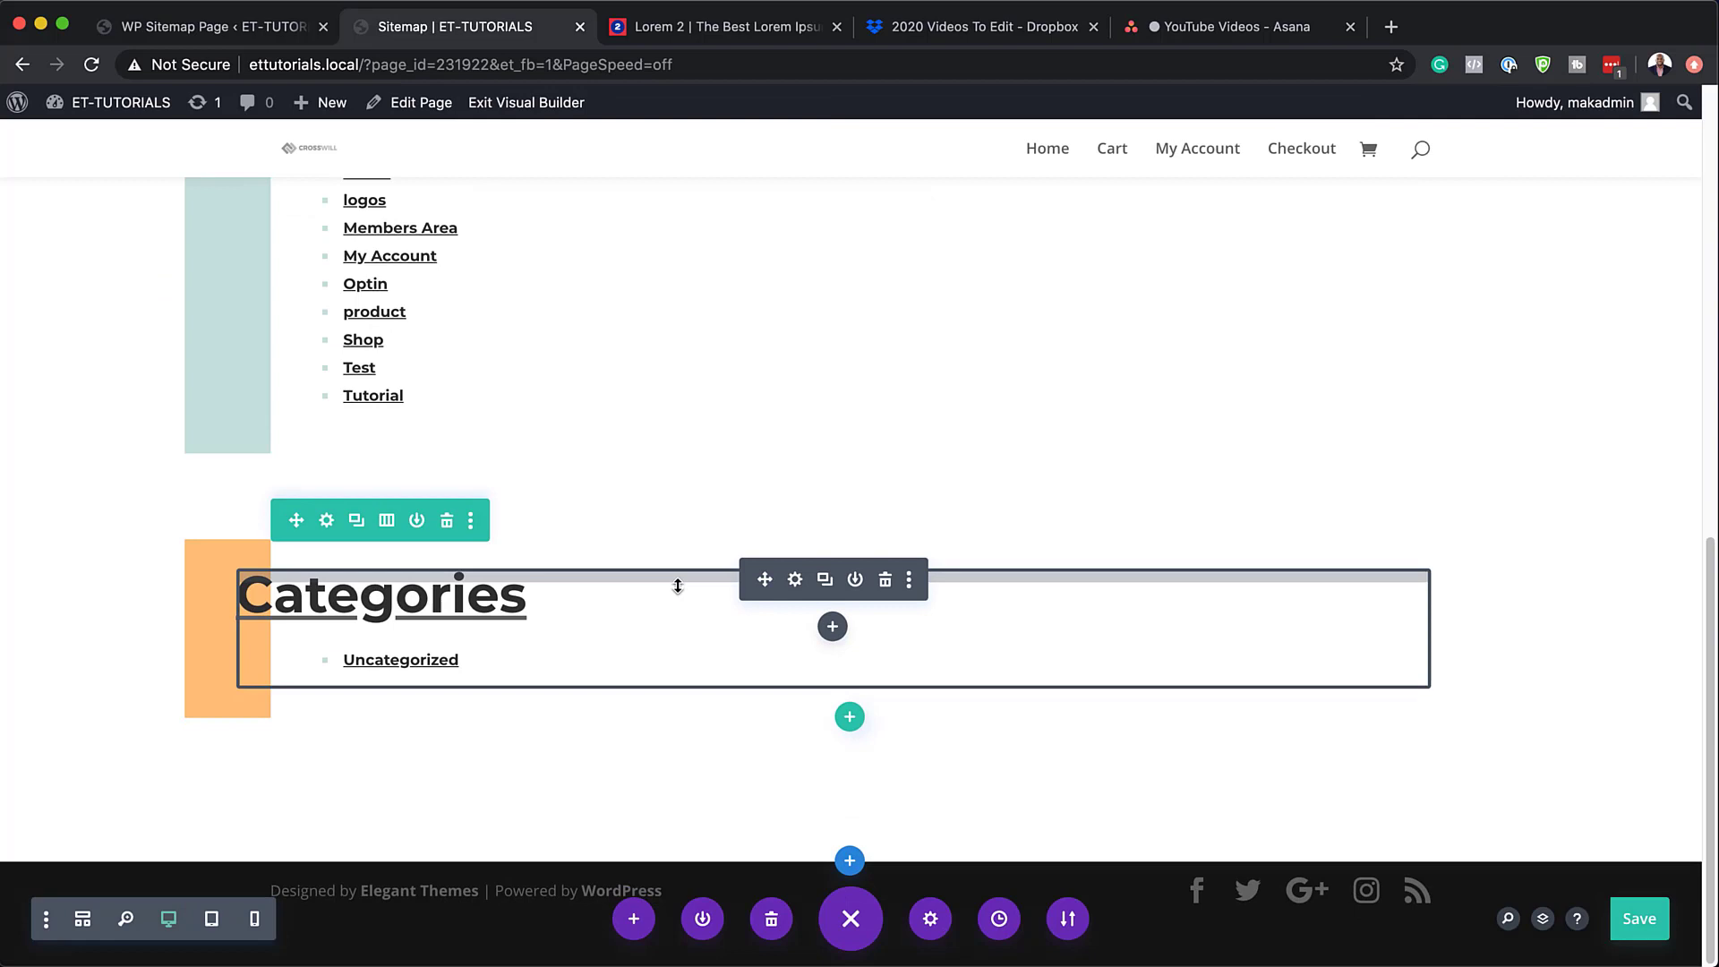
- Insert a Code module into the Categories column
left_click(833, 626)
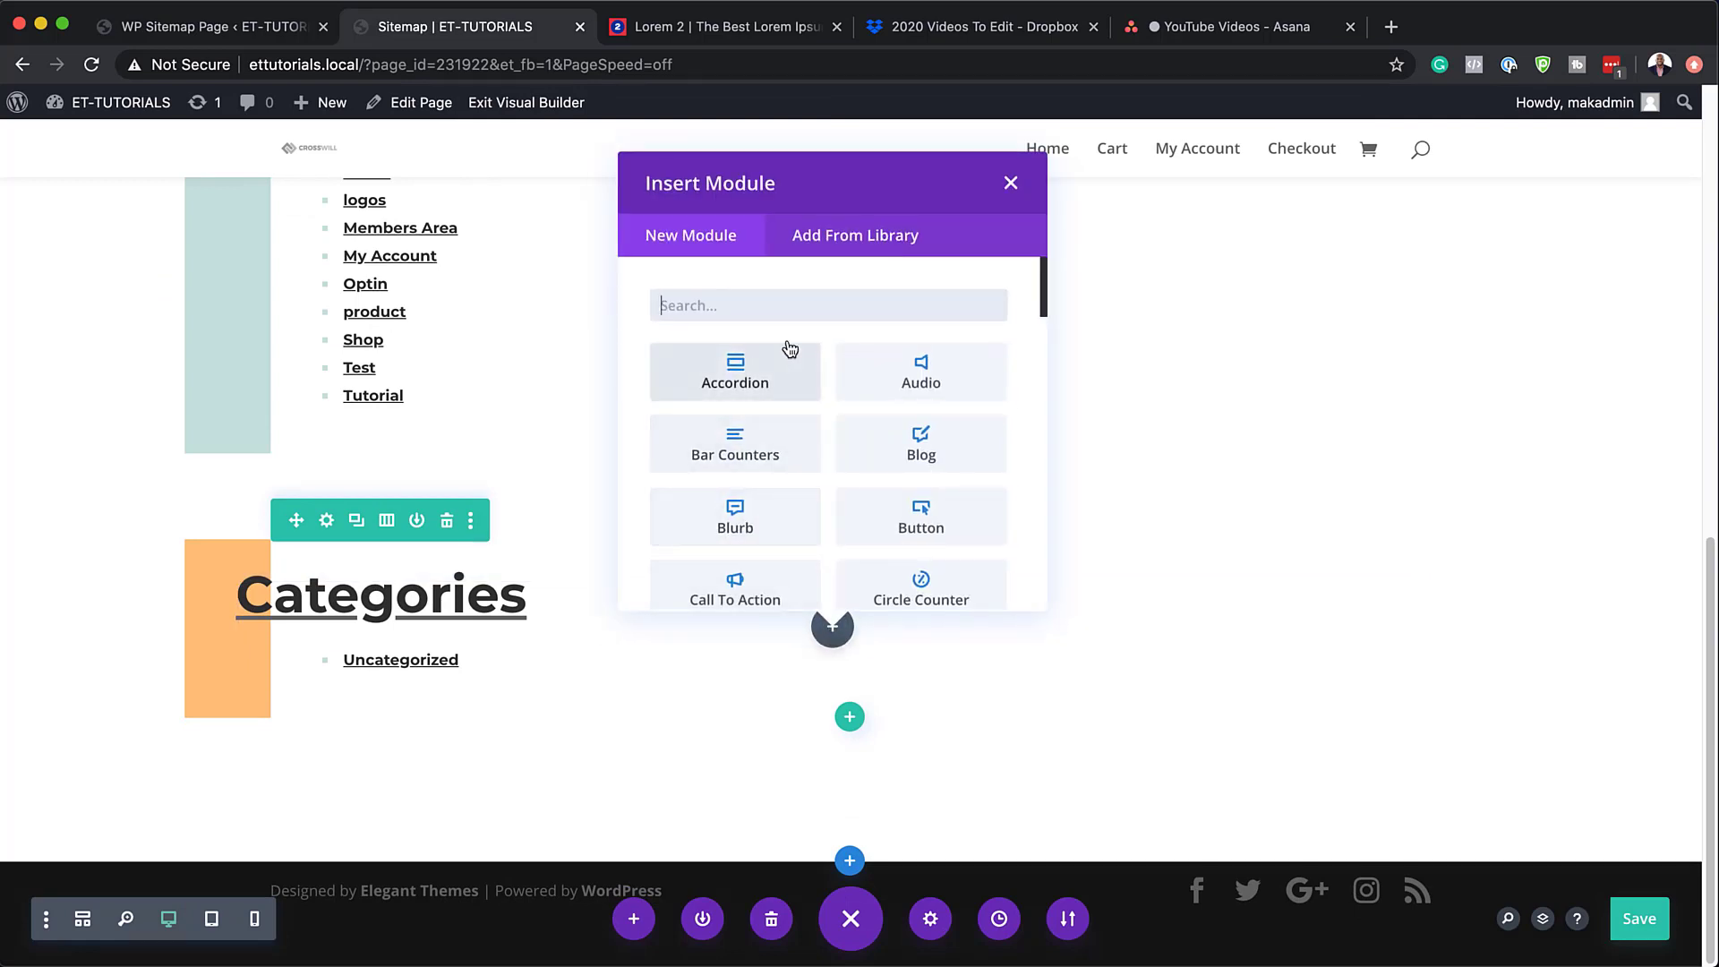
left_click(749, 305)
type("code")
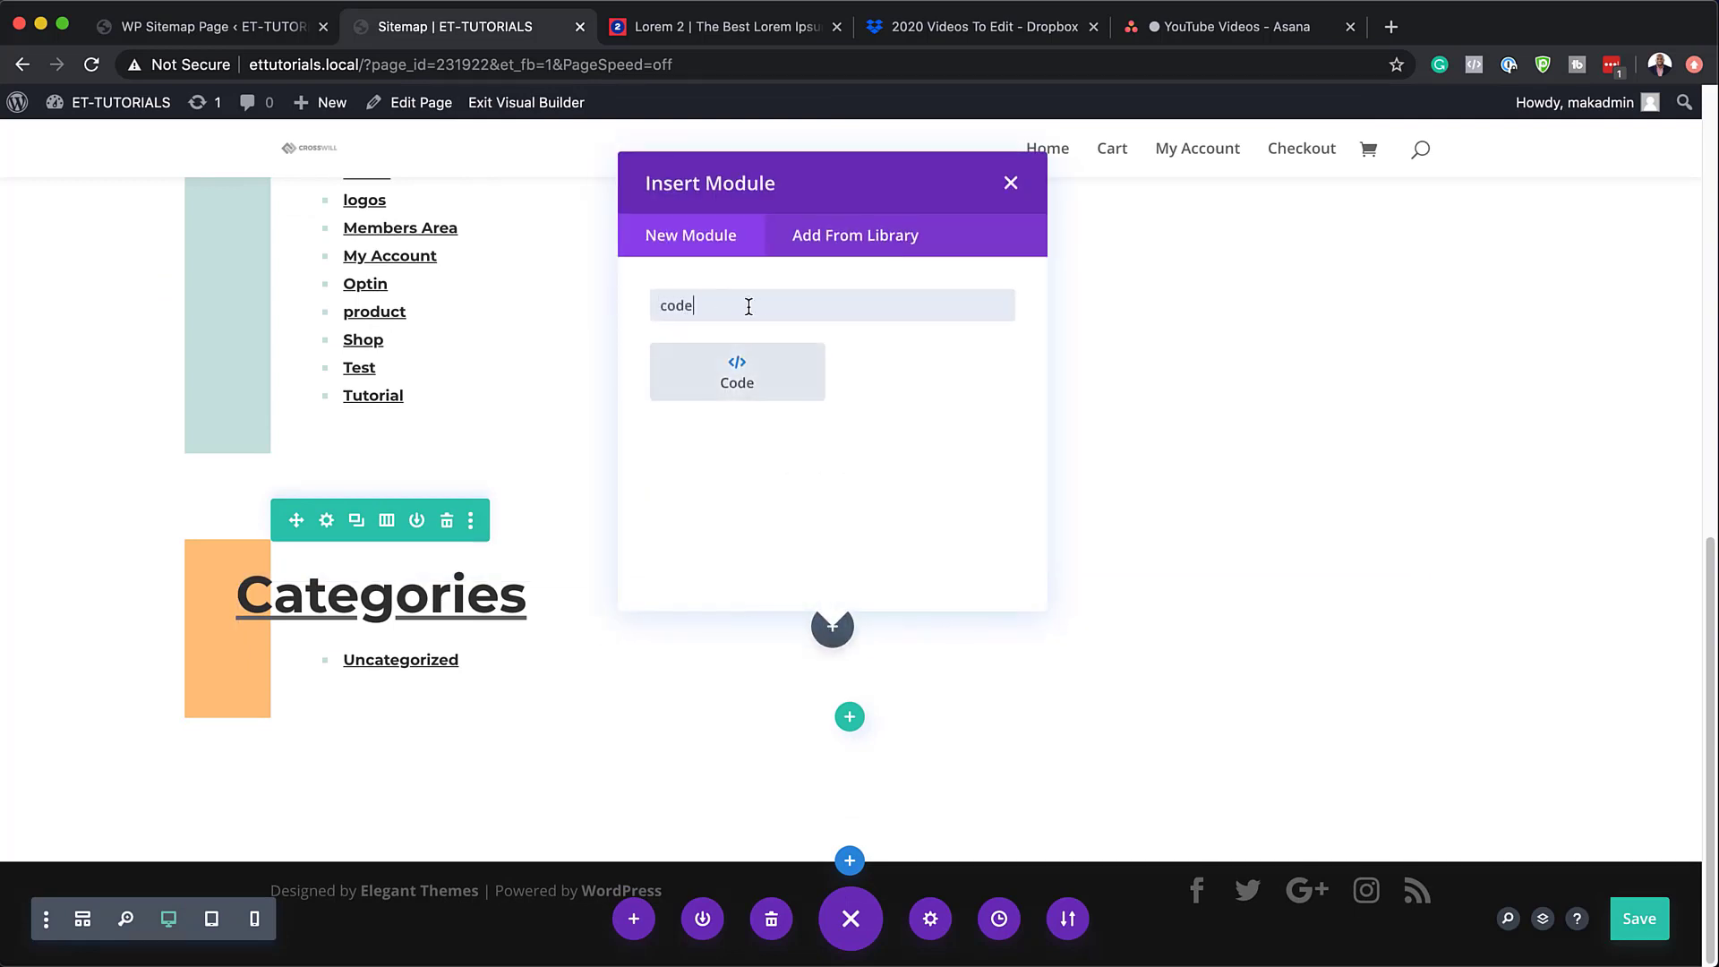
left_click(755, 372)
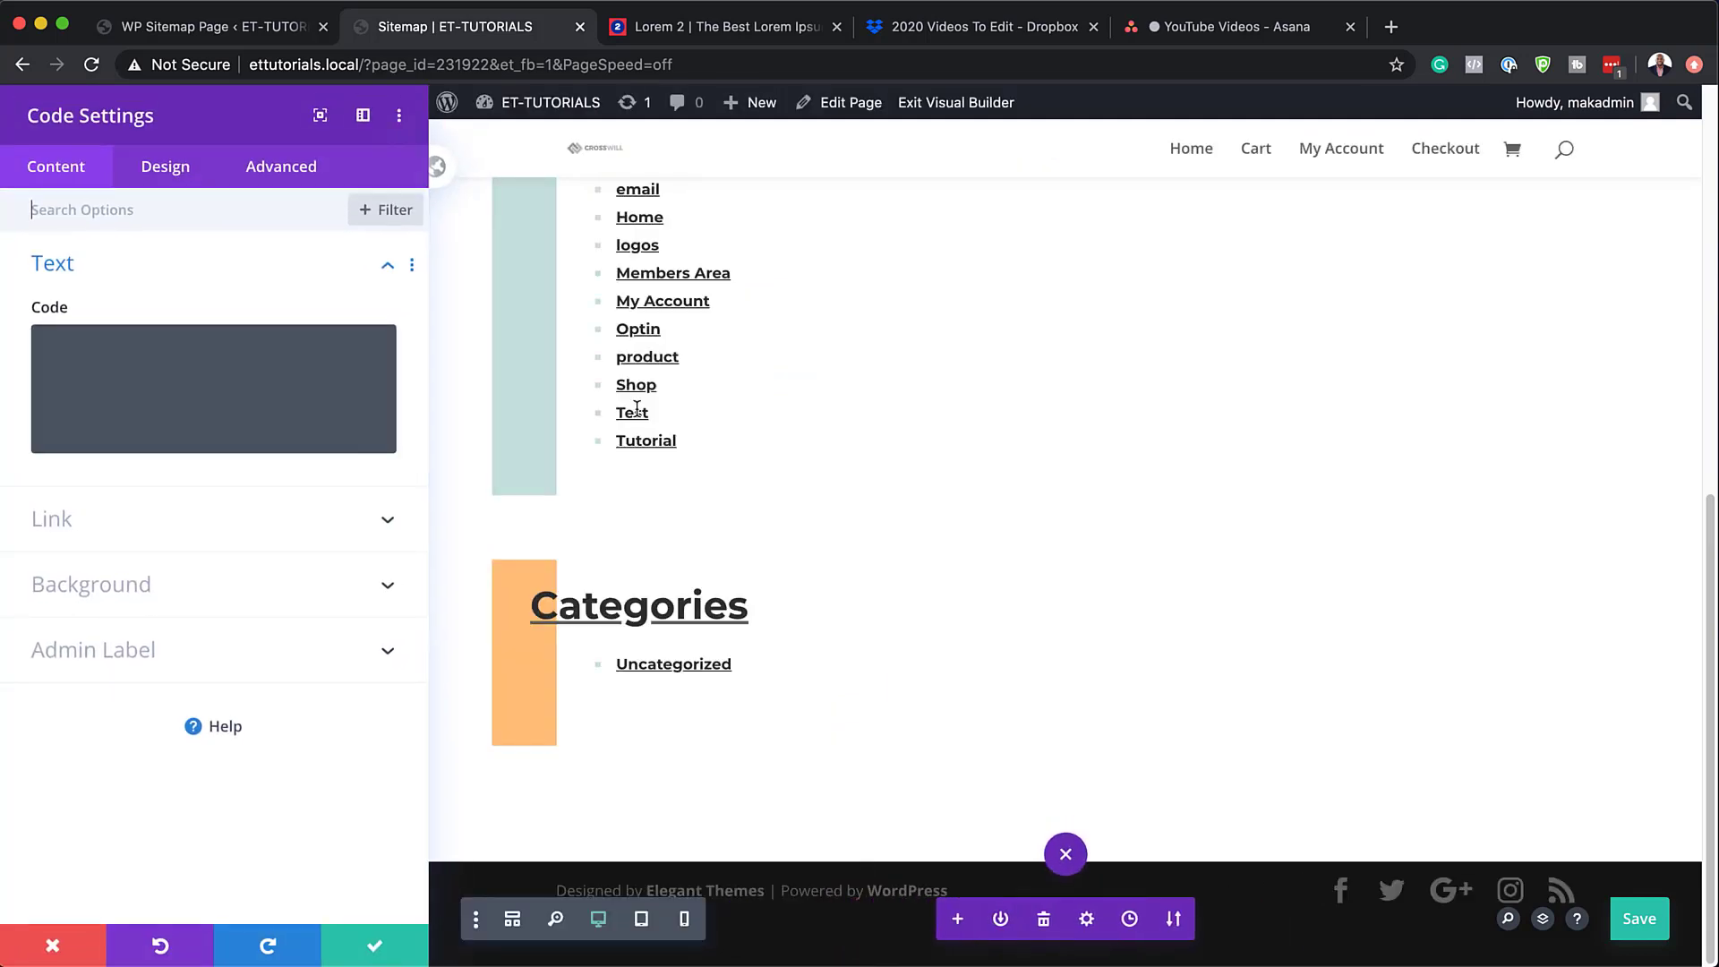
- Paste the flex-columns and column-list CSS with column-count: 3 into the Code module and save it
left_click(163, 372)
type("<style> @media all and (min-width: 767px) {    .flex-columns .wsp-posts-list {     display:flex;     flex-wrap: wrap;   }   .flex-columns .wsp-posts-list>li>ul {     width: 300px;     padding: 2% 10% 10% 5%;   }   .column-list .wsp-container {     column-count: 3;   }  } </style>")
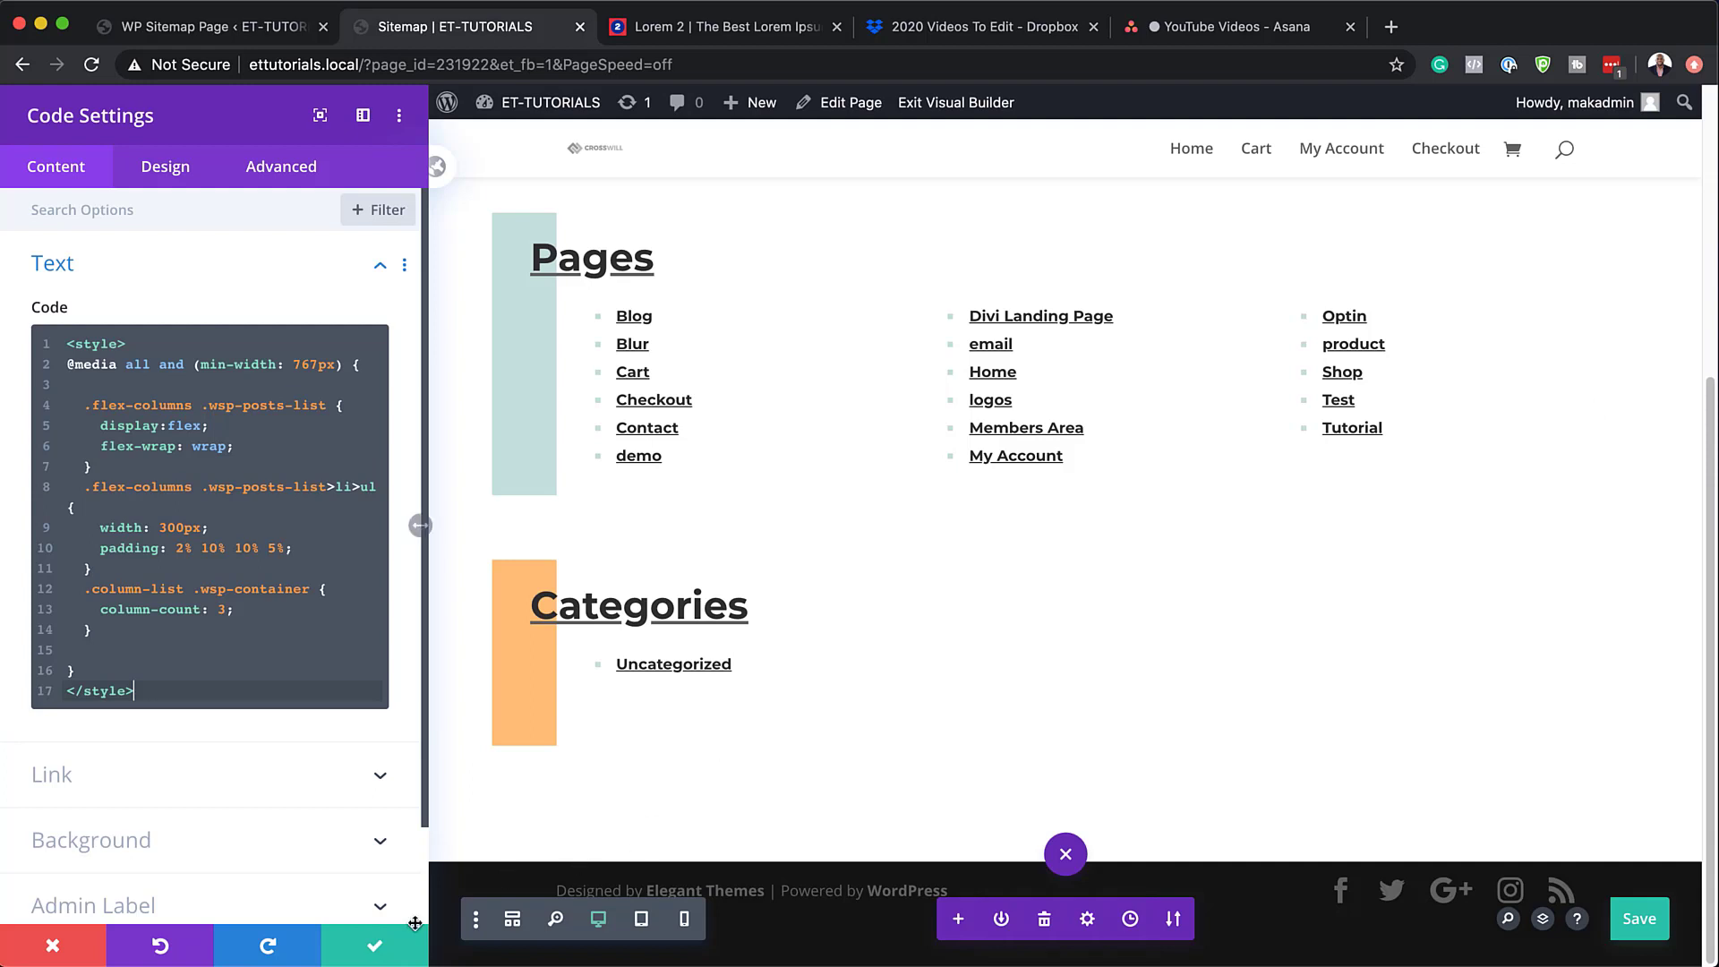
left_click(374, 947)
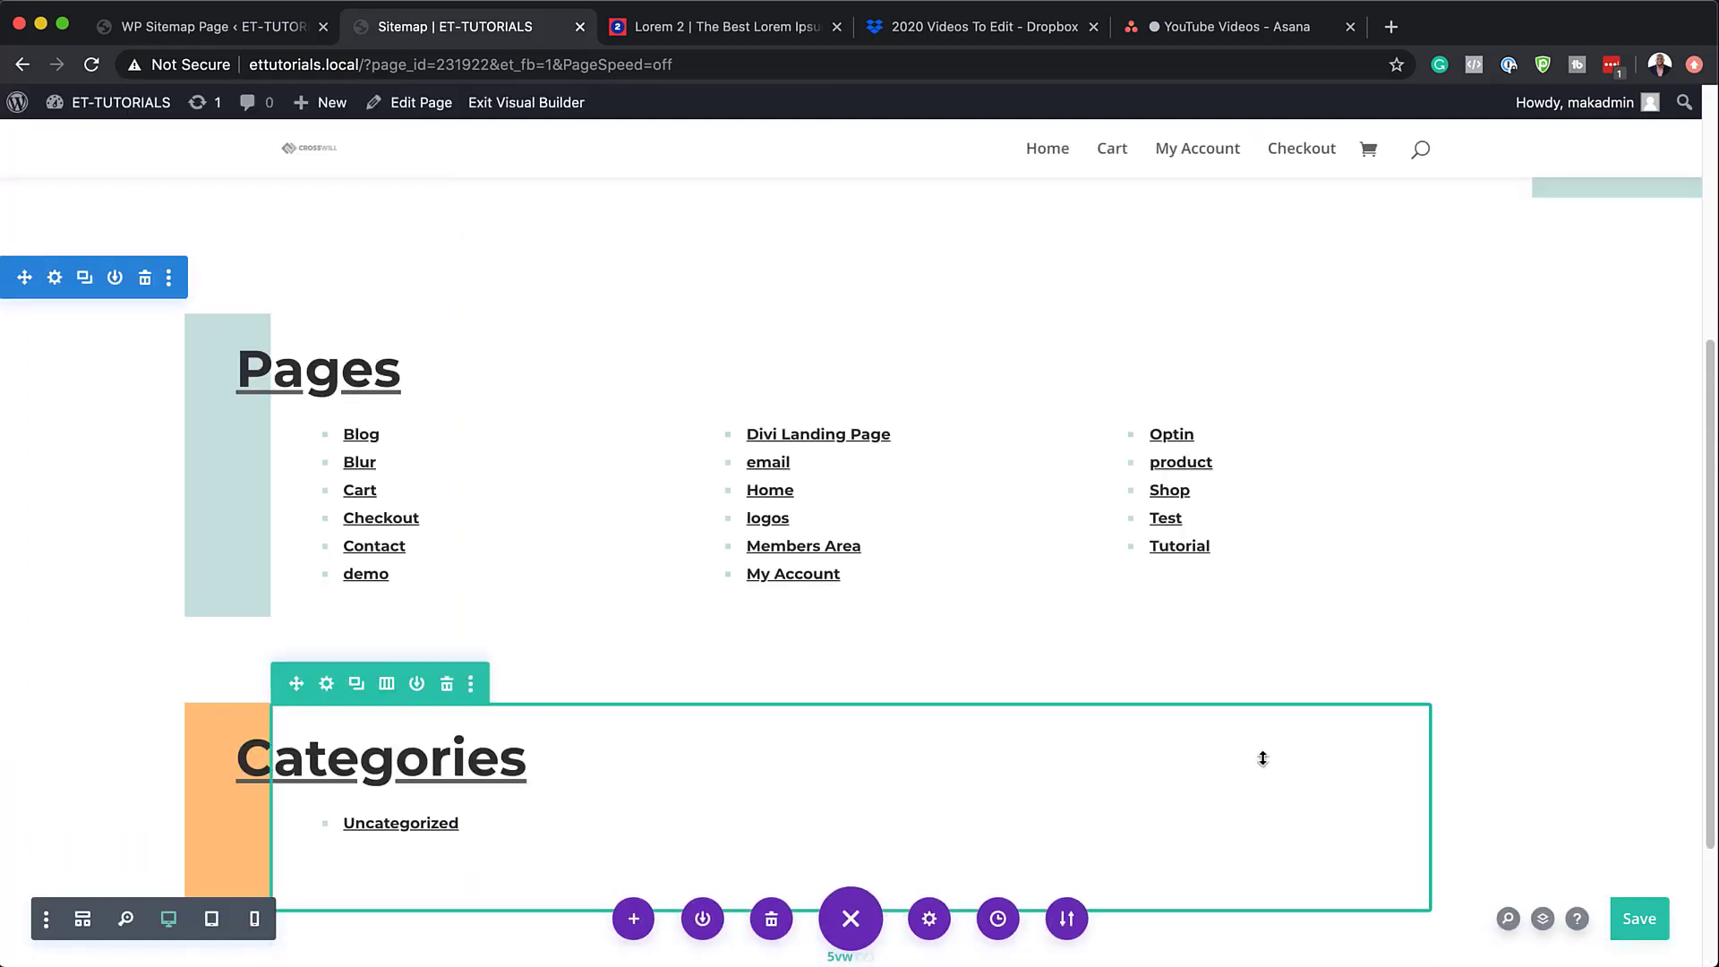
- Save the page, exit the Visual Builder, and scroll through the live Sitemap page
left_click(1654, 930)
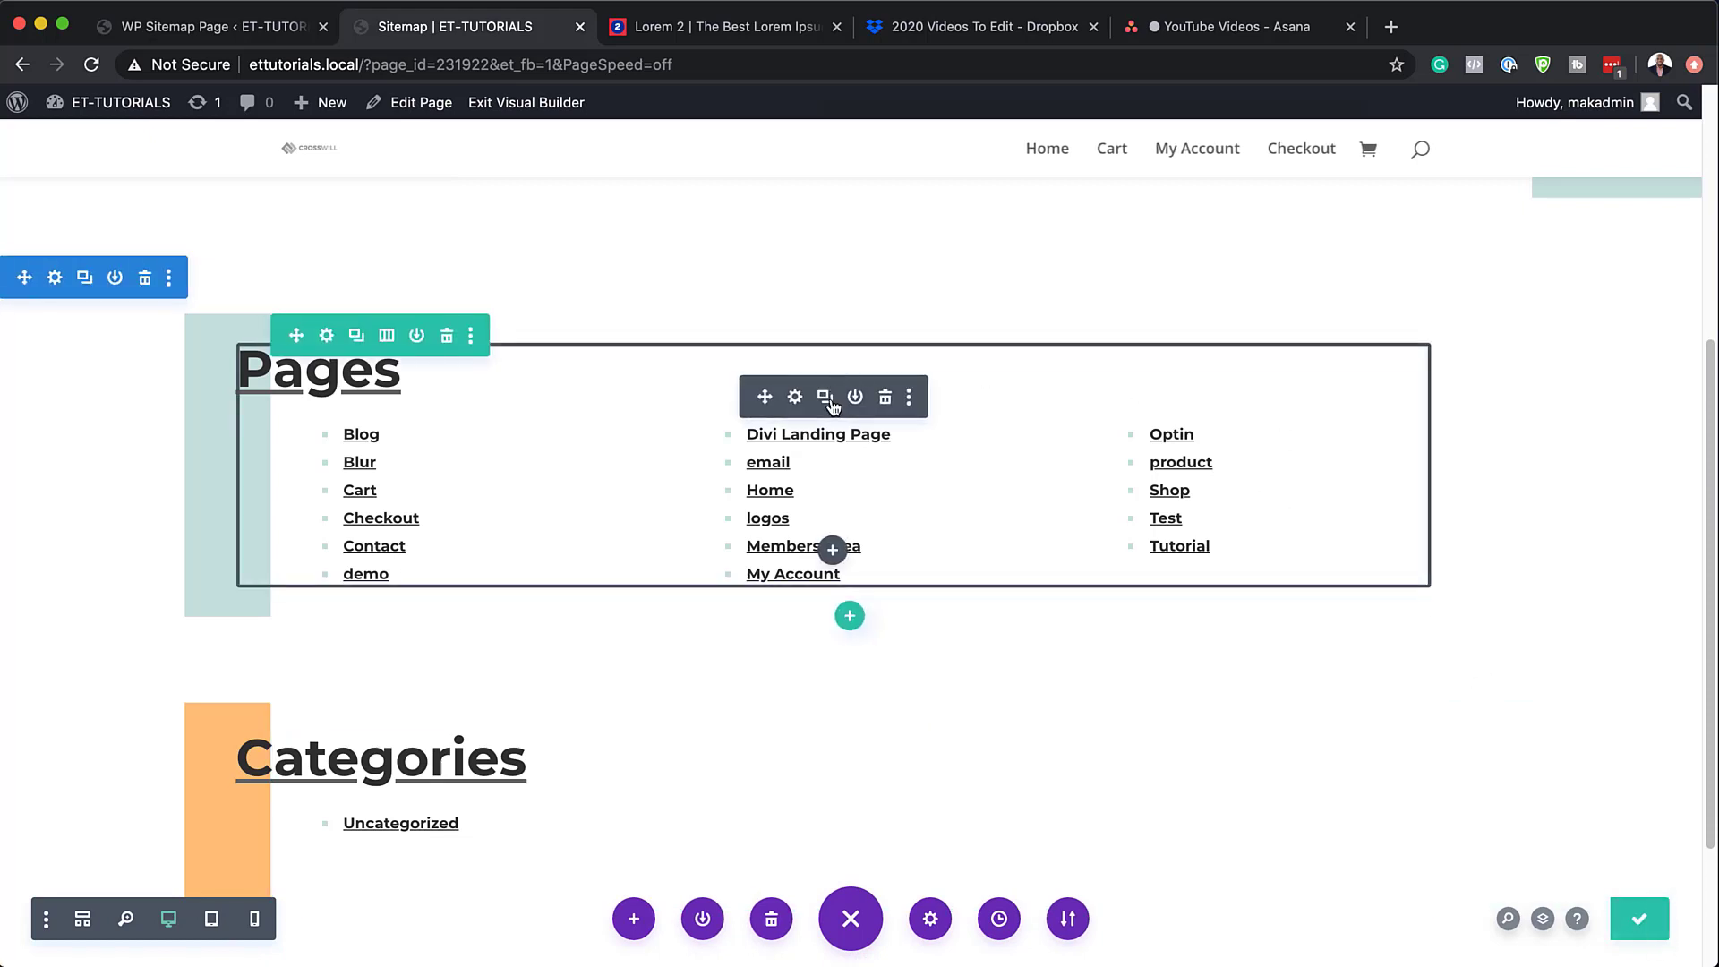
left_click(535, 105)
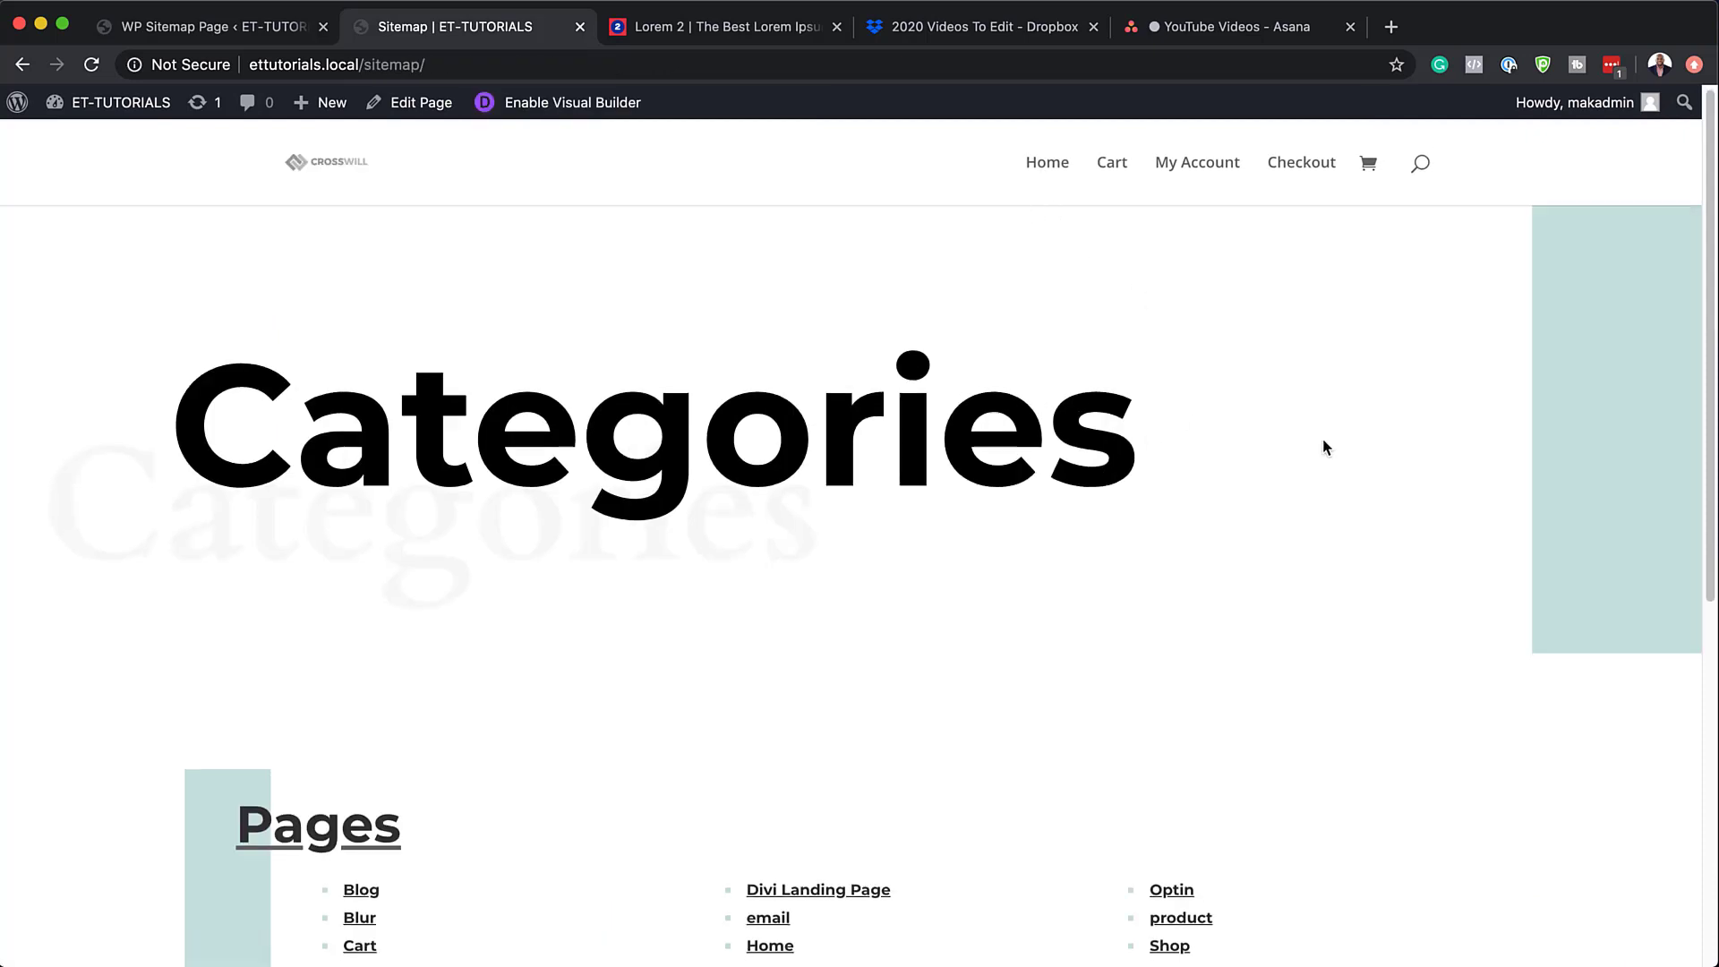
scroll(1325, 448, "down", 5)
scroll(1326, 448, "down", 3)
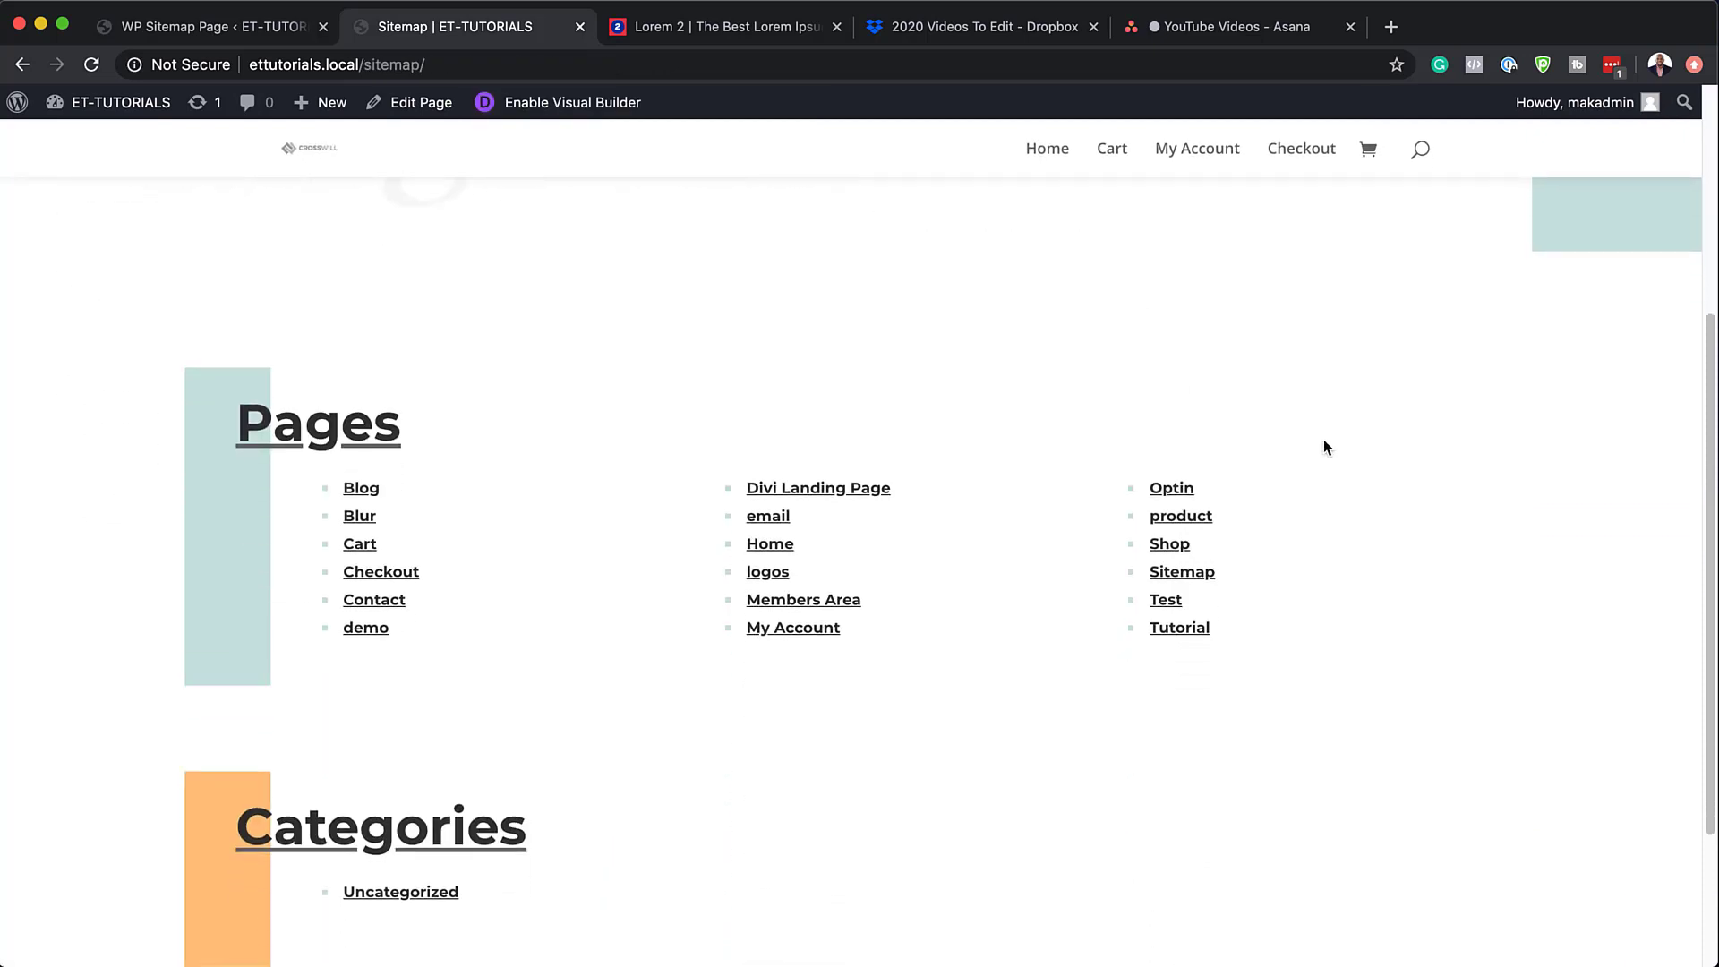
scroll(1326, 445, "up", 3)
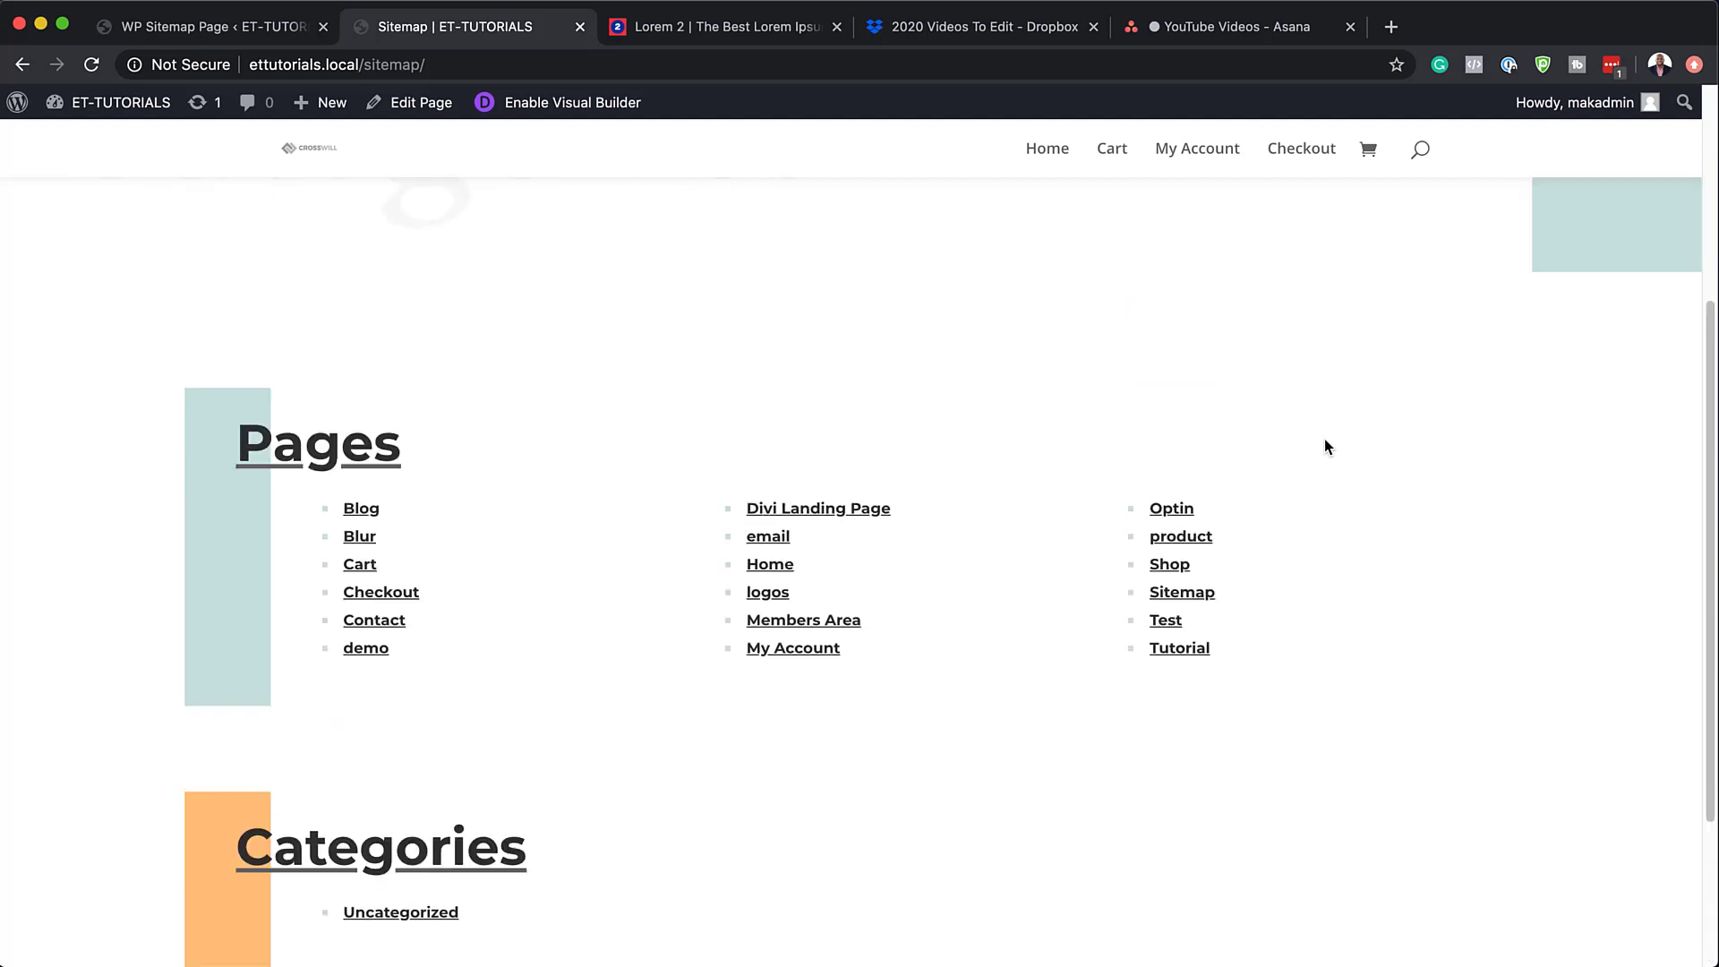
scroll(1325, 445, "down", 3)
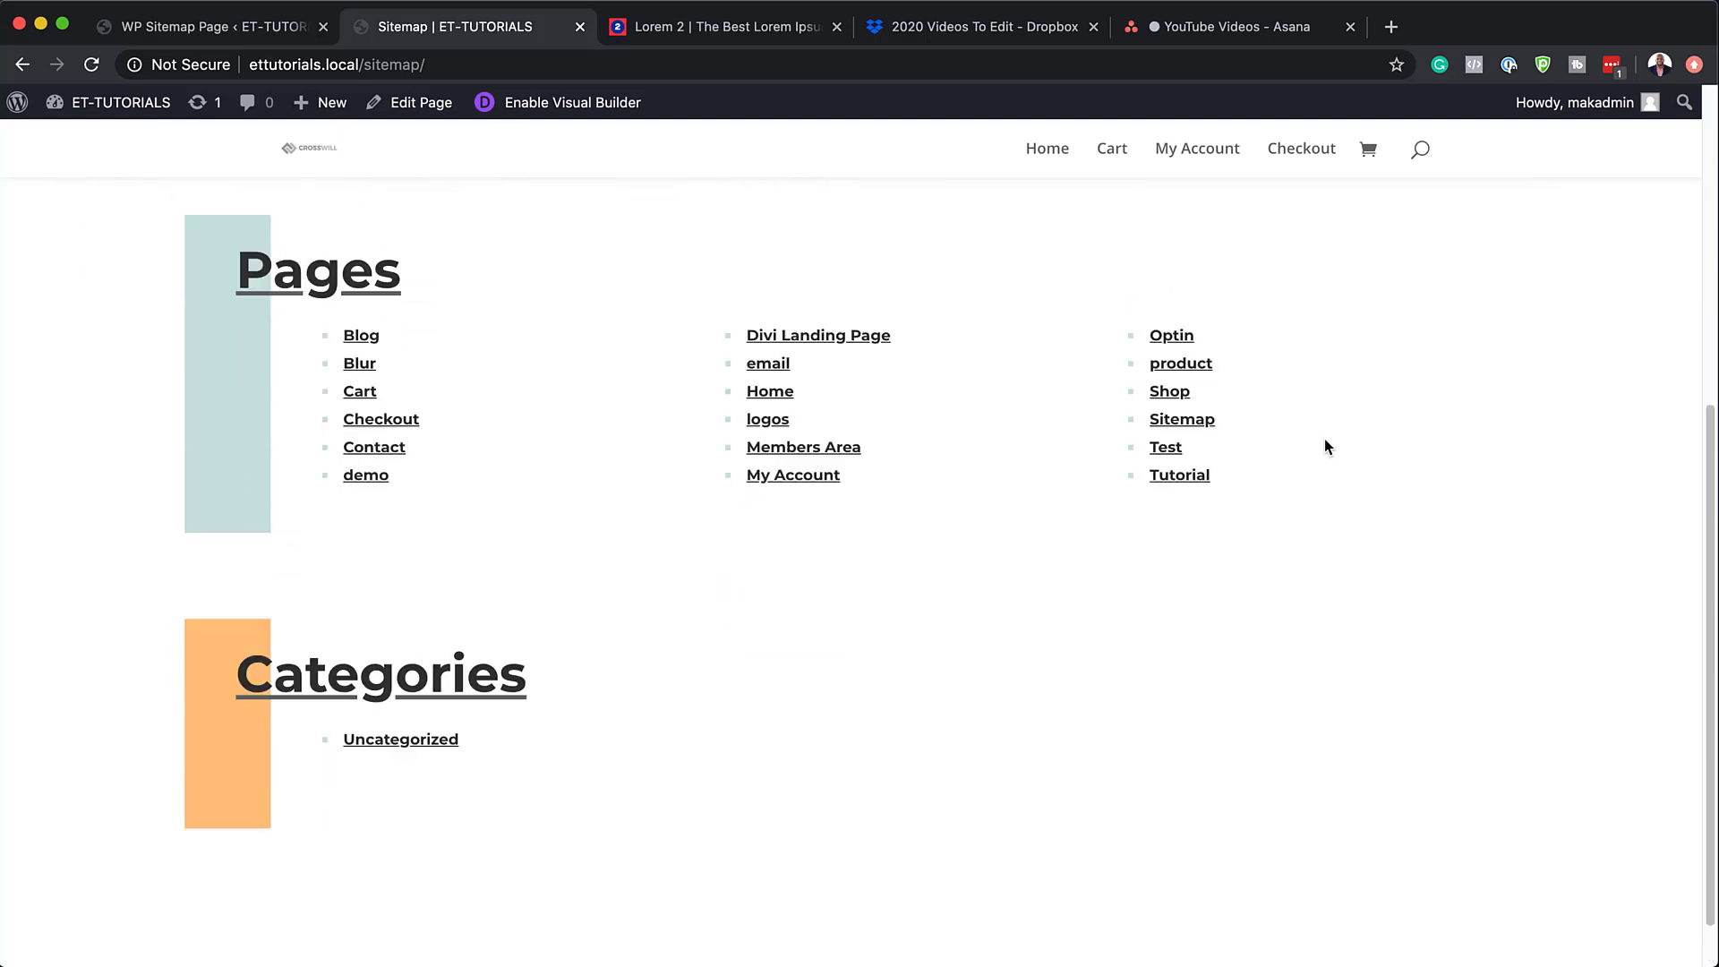